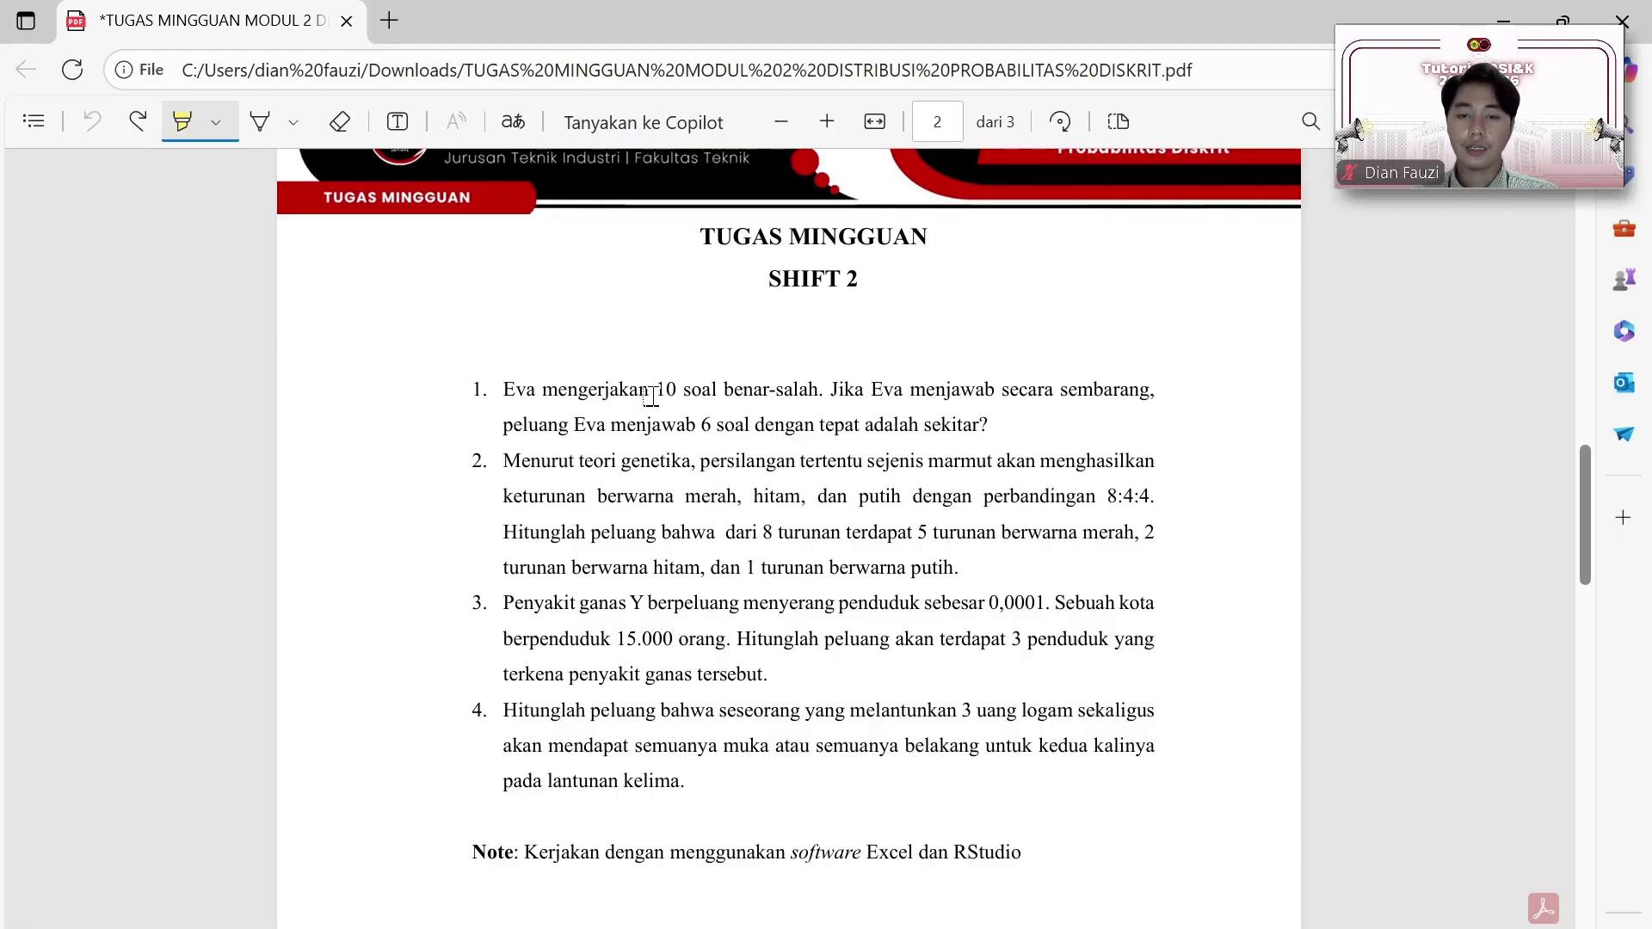
Step: Highlight "10 soal benar-salah." and "6 soal" in question 1 of the assignment PDF, checking the Distribusi Binomial table in Excel
drag(654, 387, 830, 389)
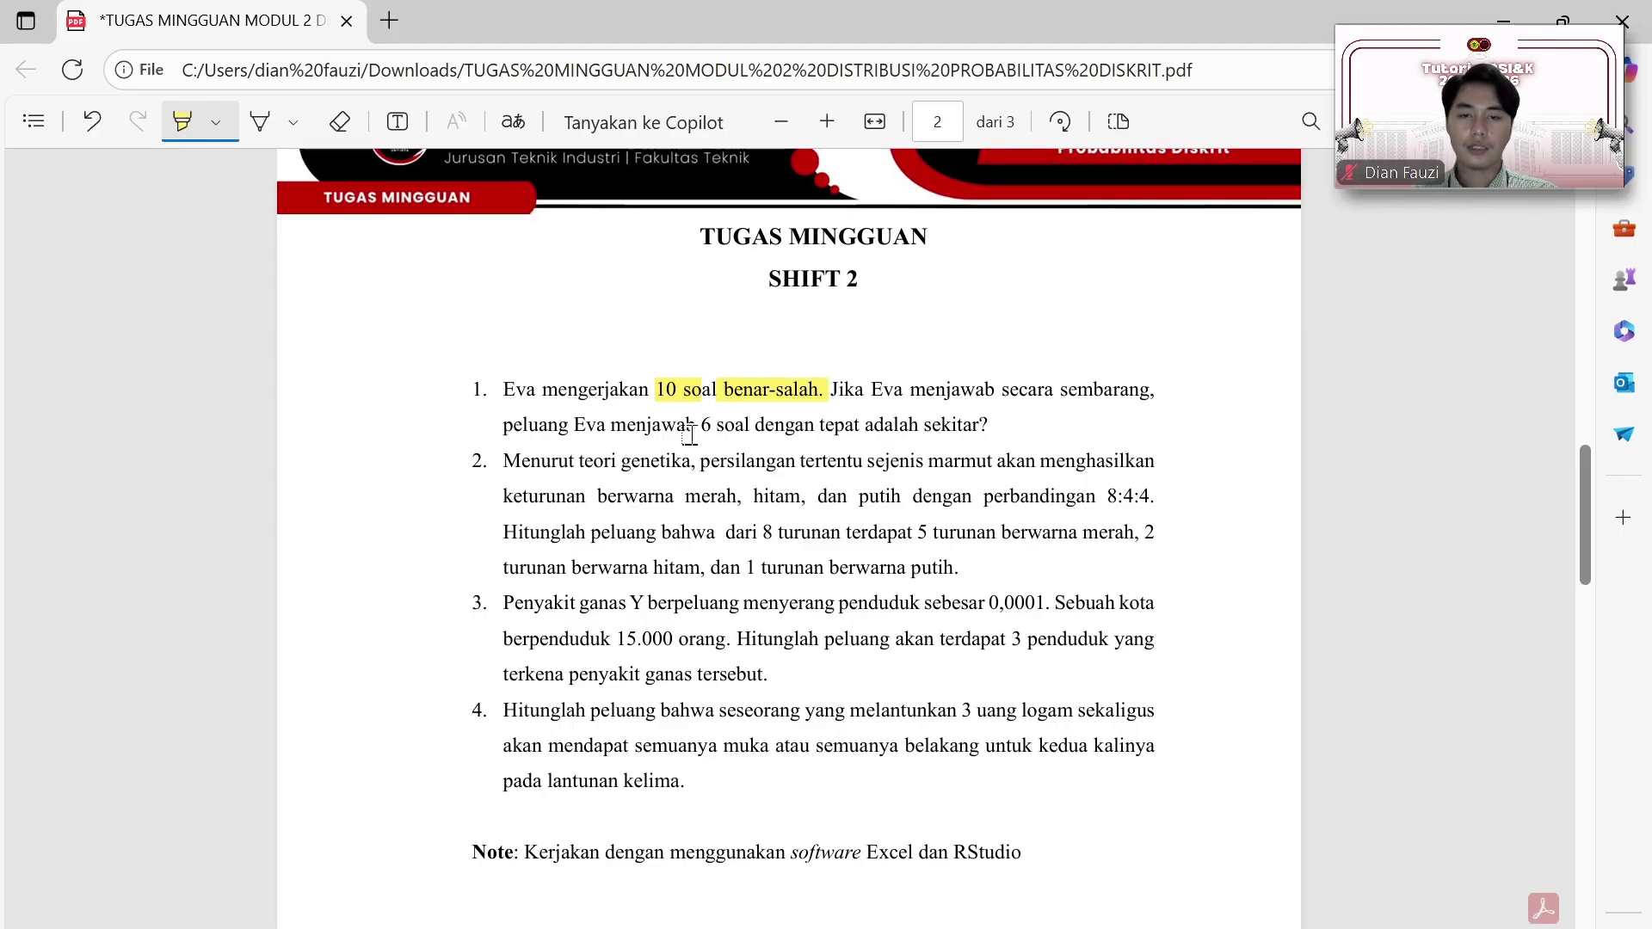
key(alt+Tab)
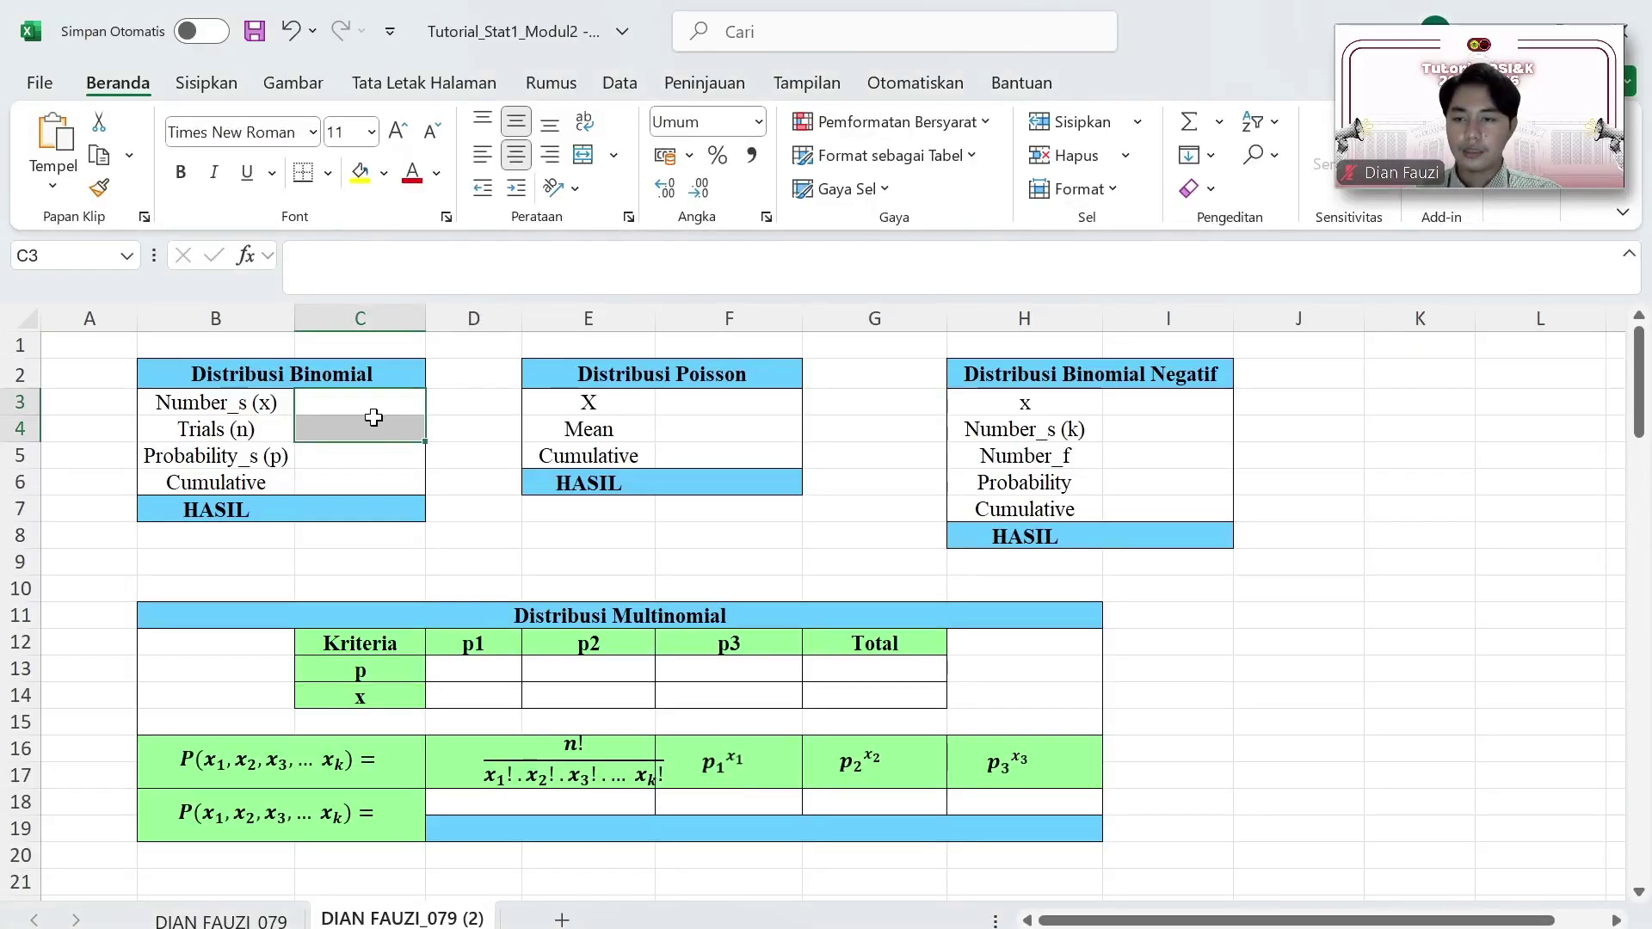
drag(212, 376, 332, 483)
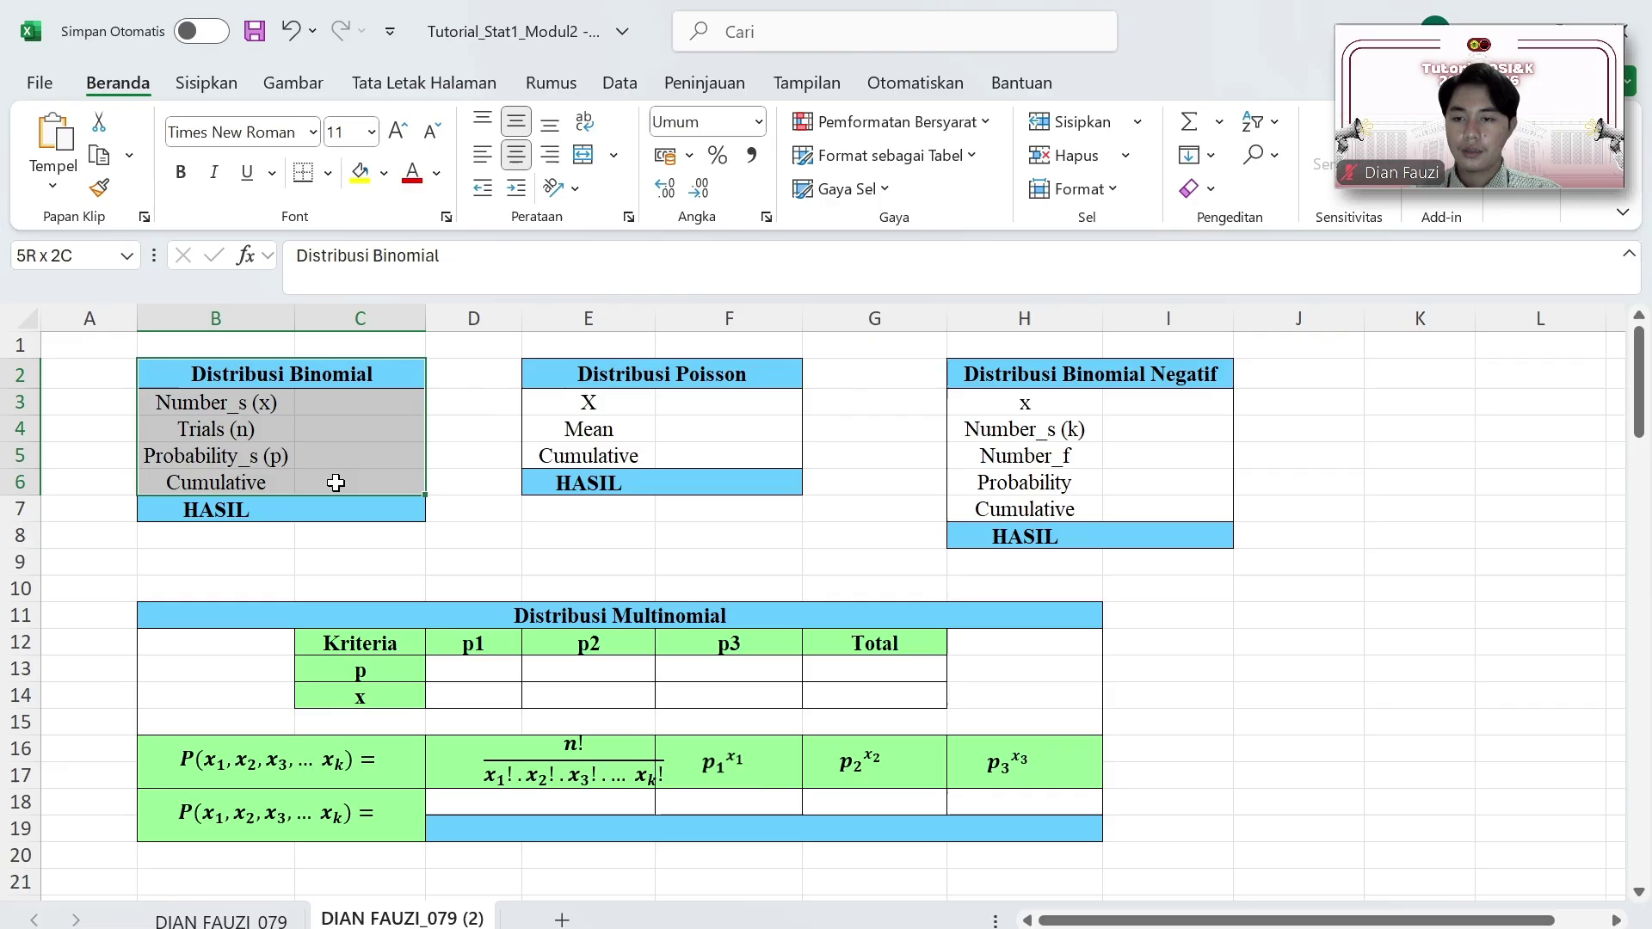
click(373, 402)
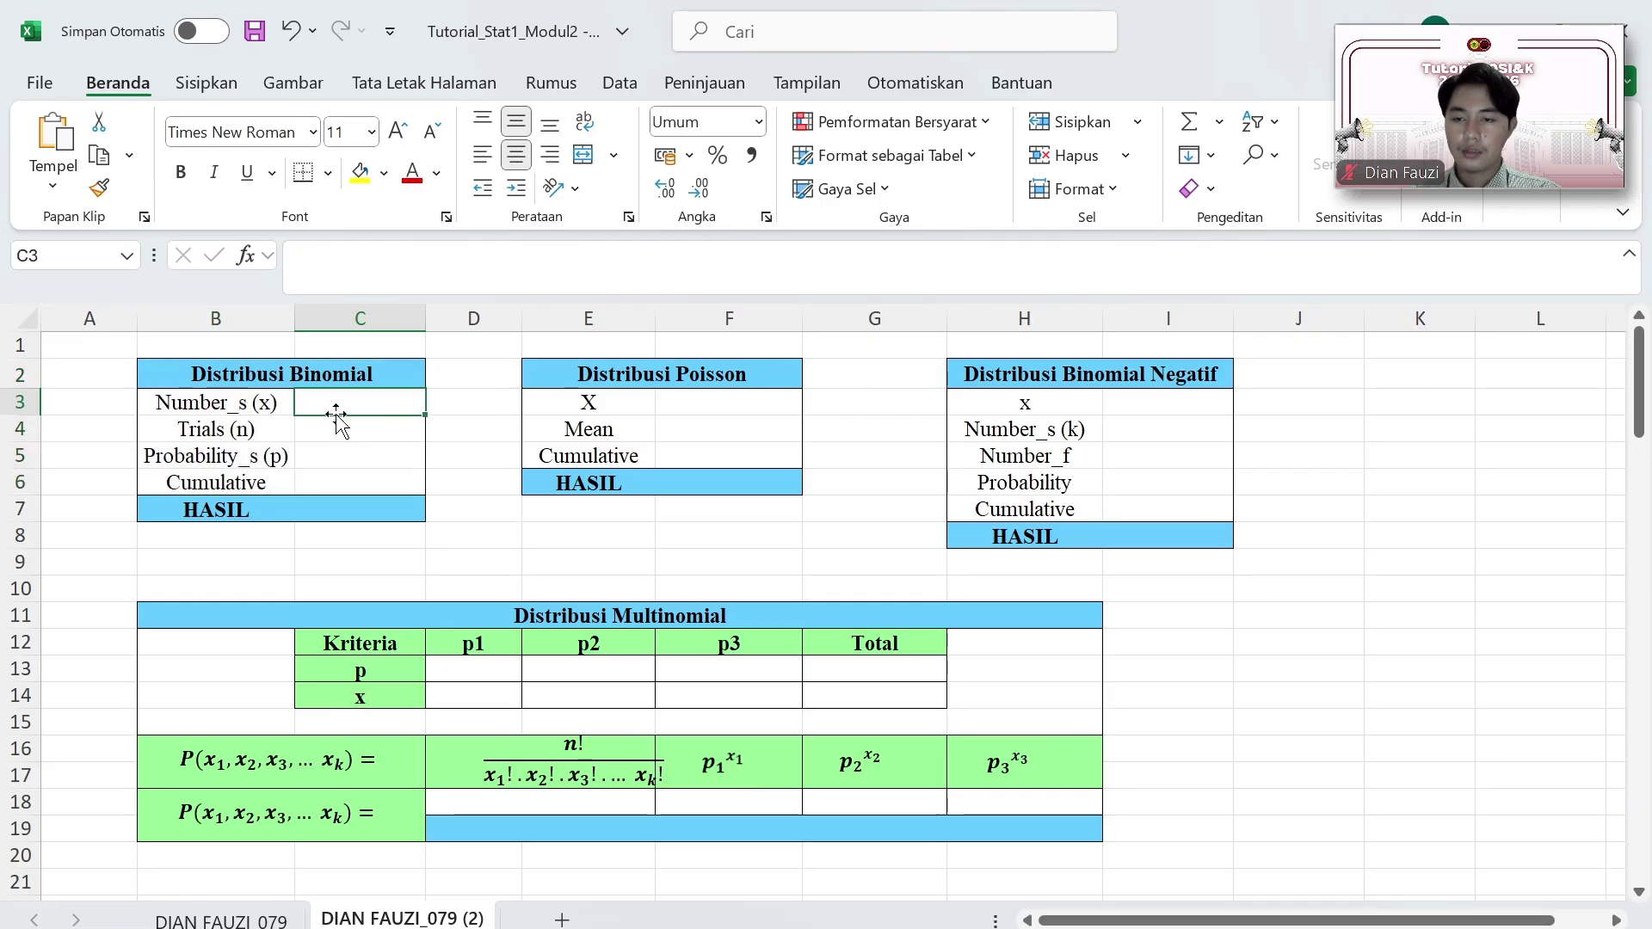
key(alt+Tab)
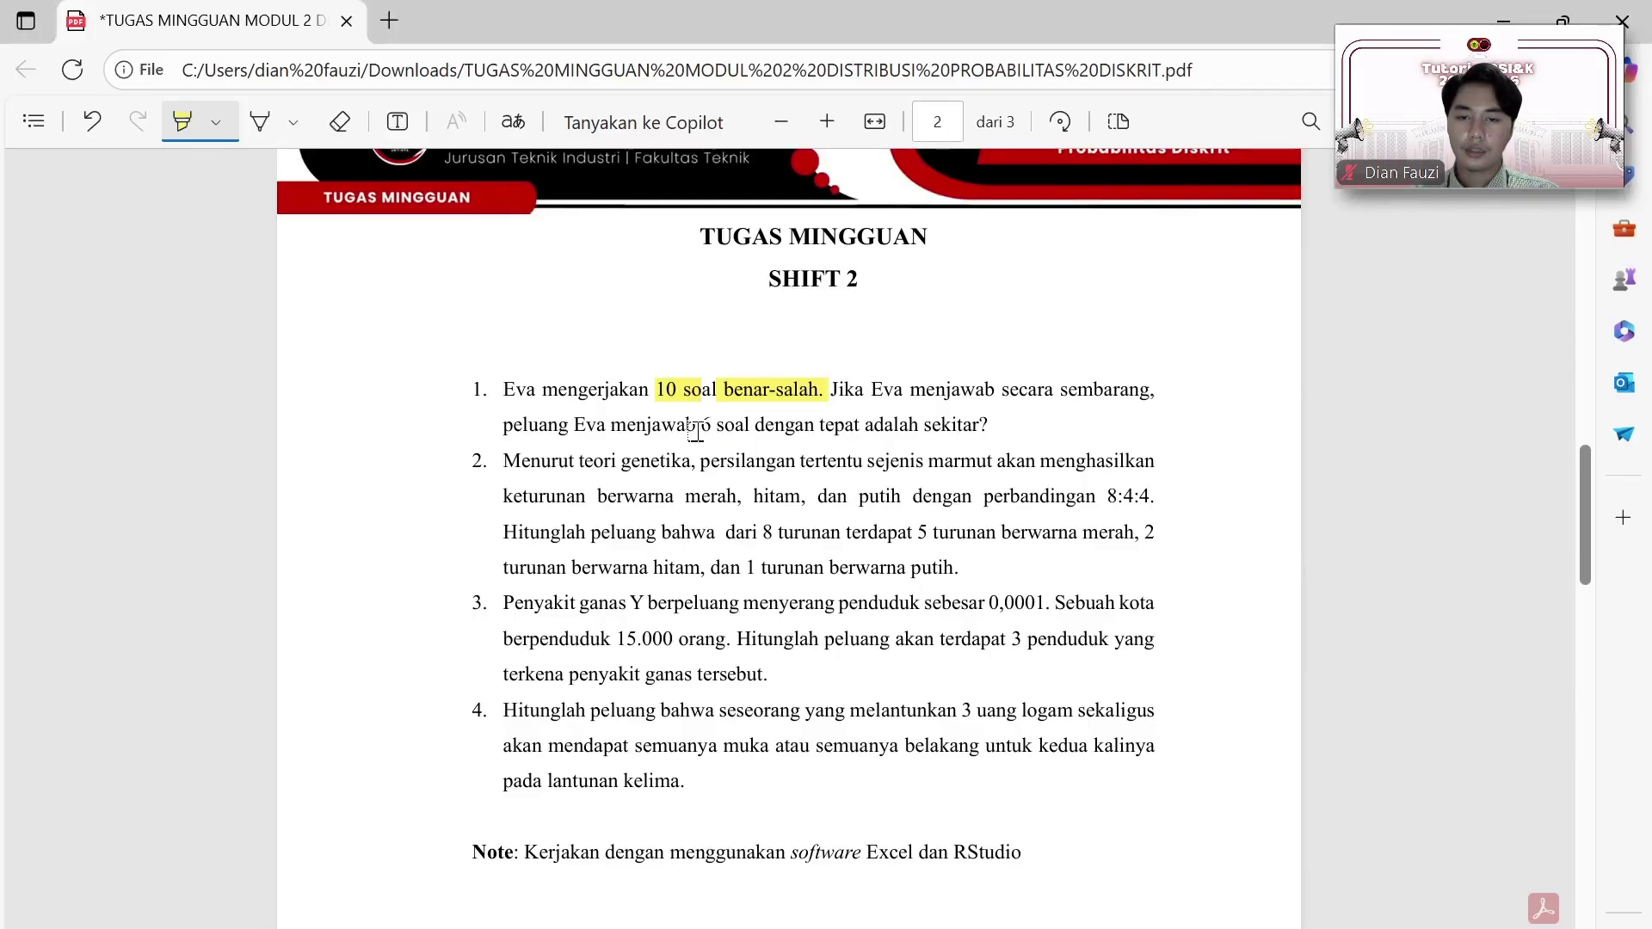
drag(697, 426, 764, 426)
Step: In Excel, fill the Distribusi Binomial table with Number_s 6, Trials 10, Probability_s =1/2 and Cumulative FALSE
key(alt+Tab)
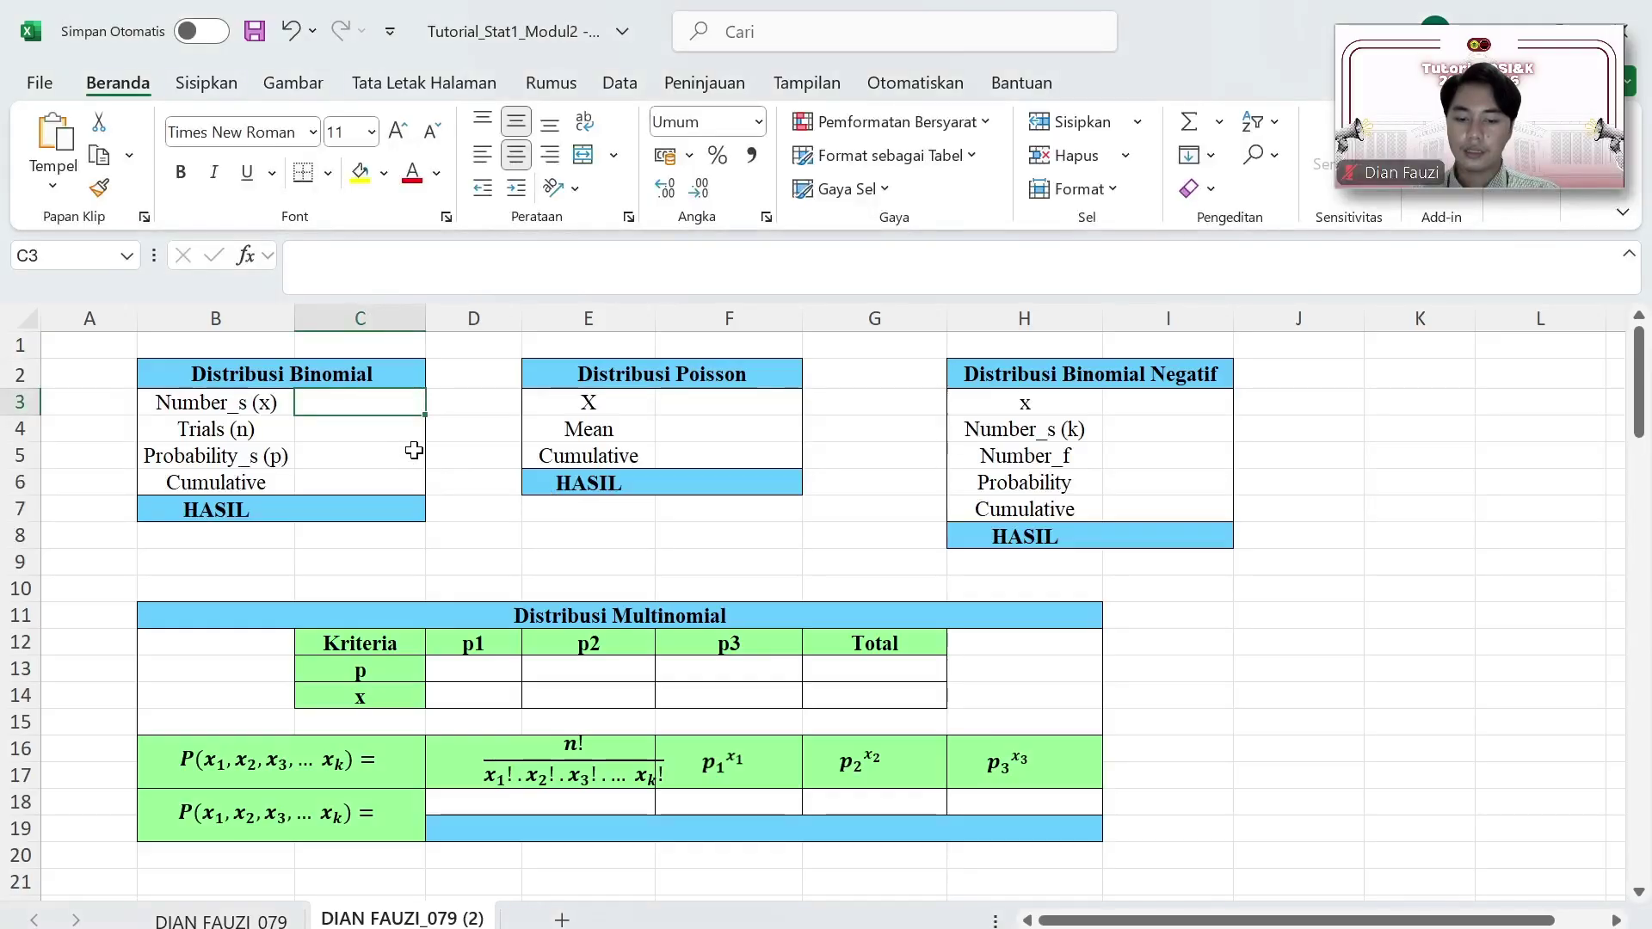
text(6)
key(Return)
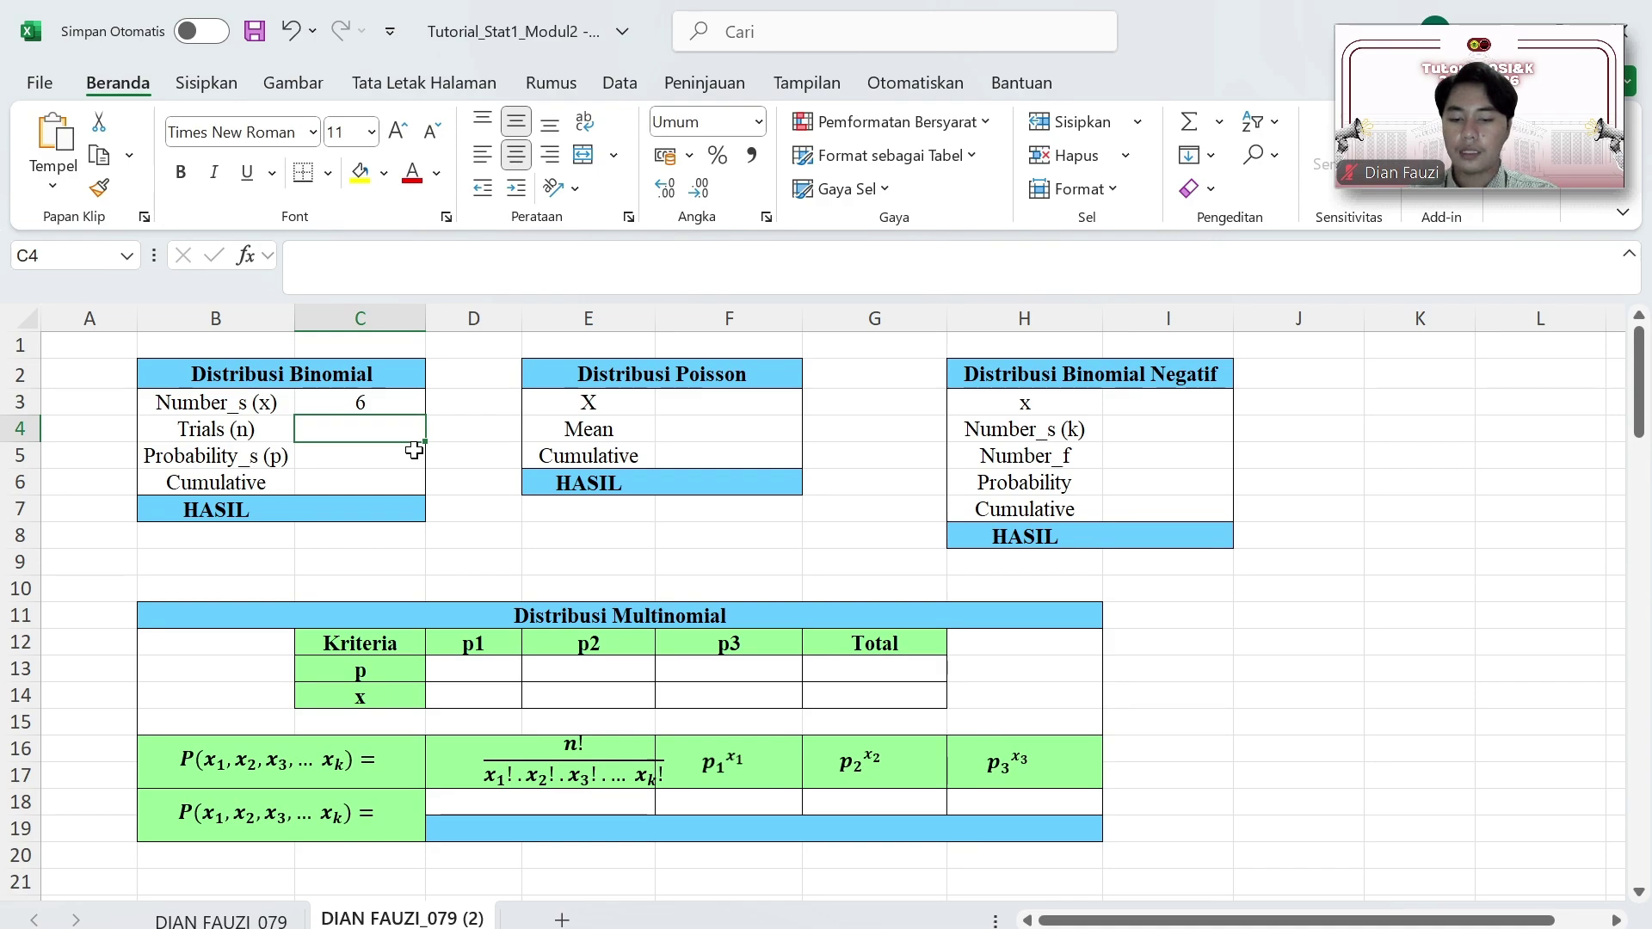
text(10)
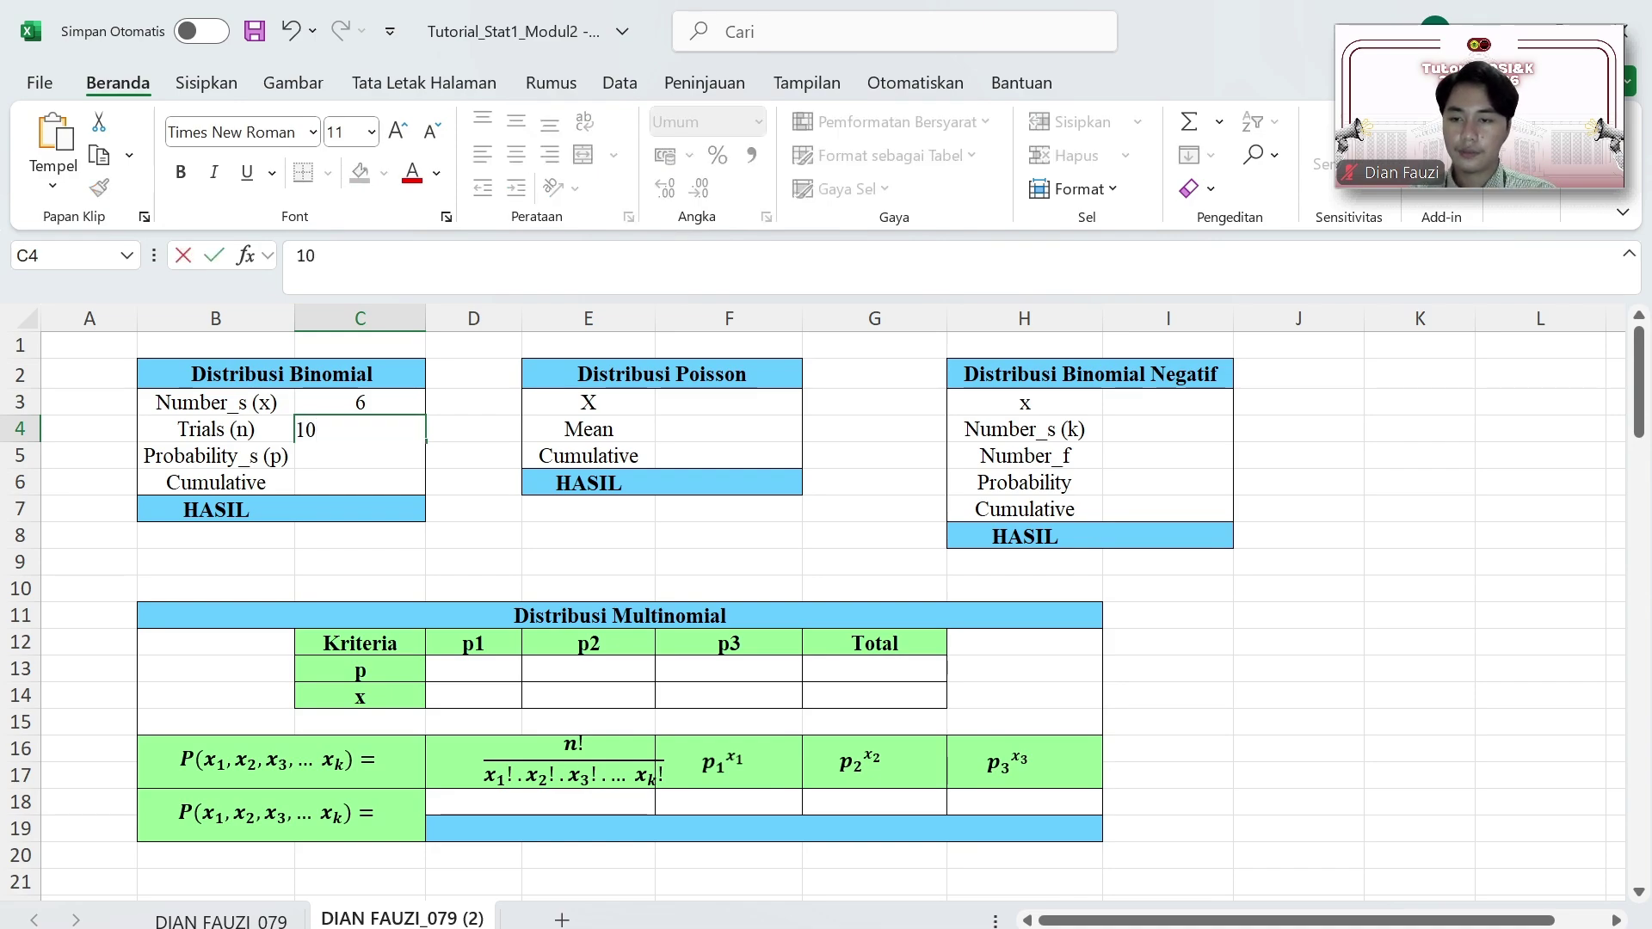
key(Return)
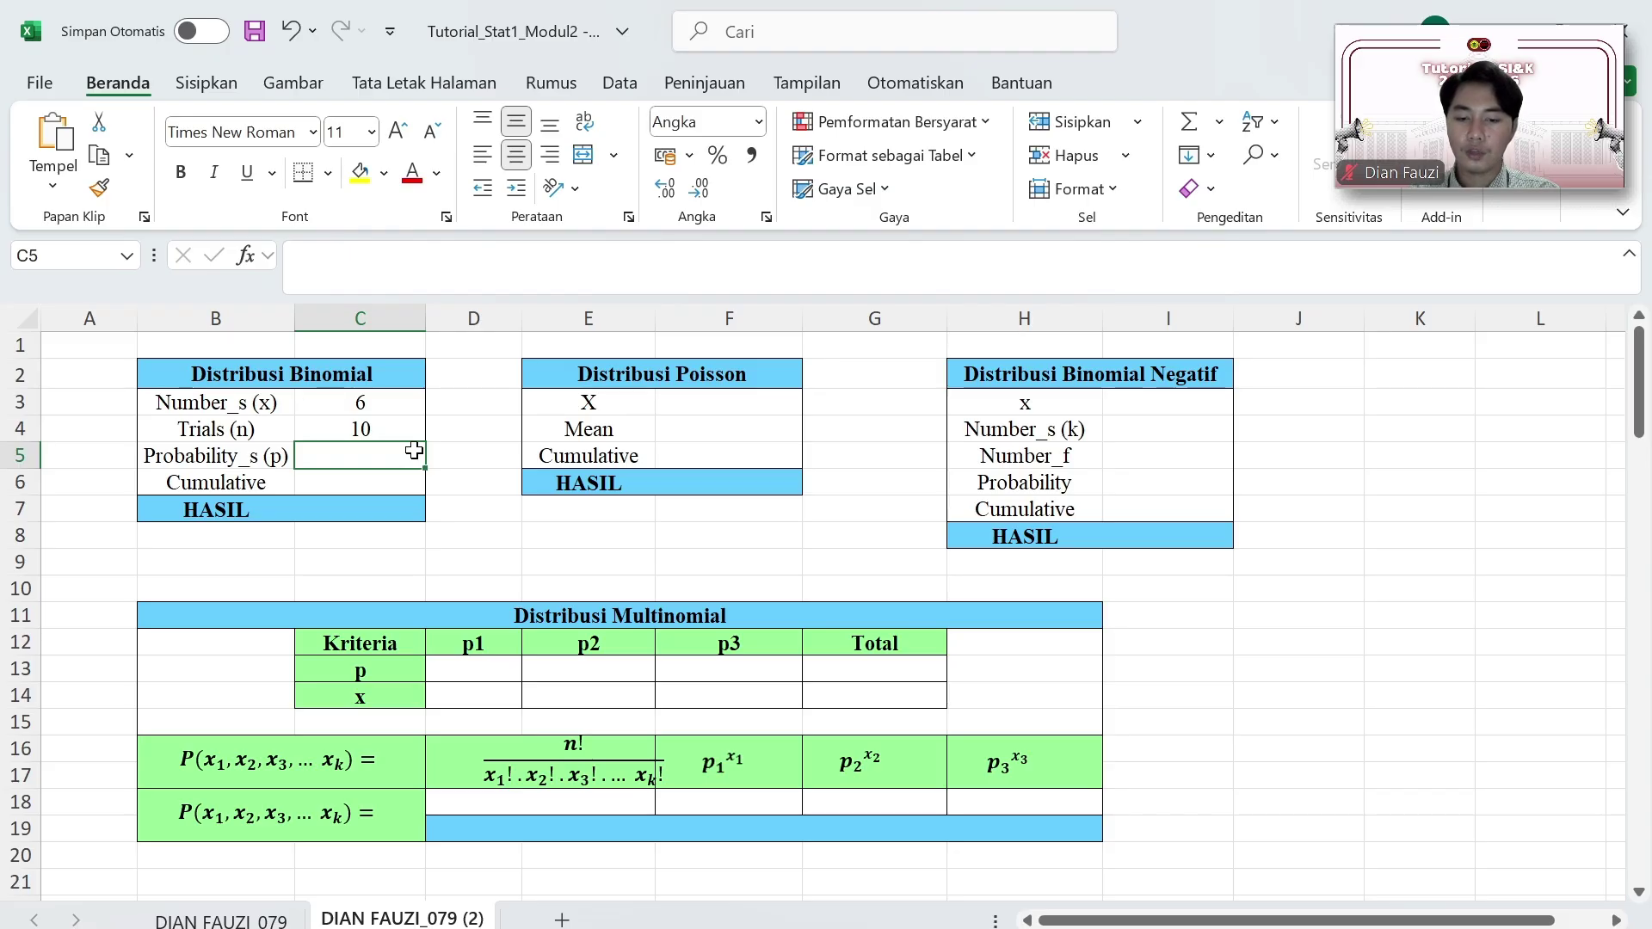
text(=)
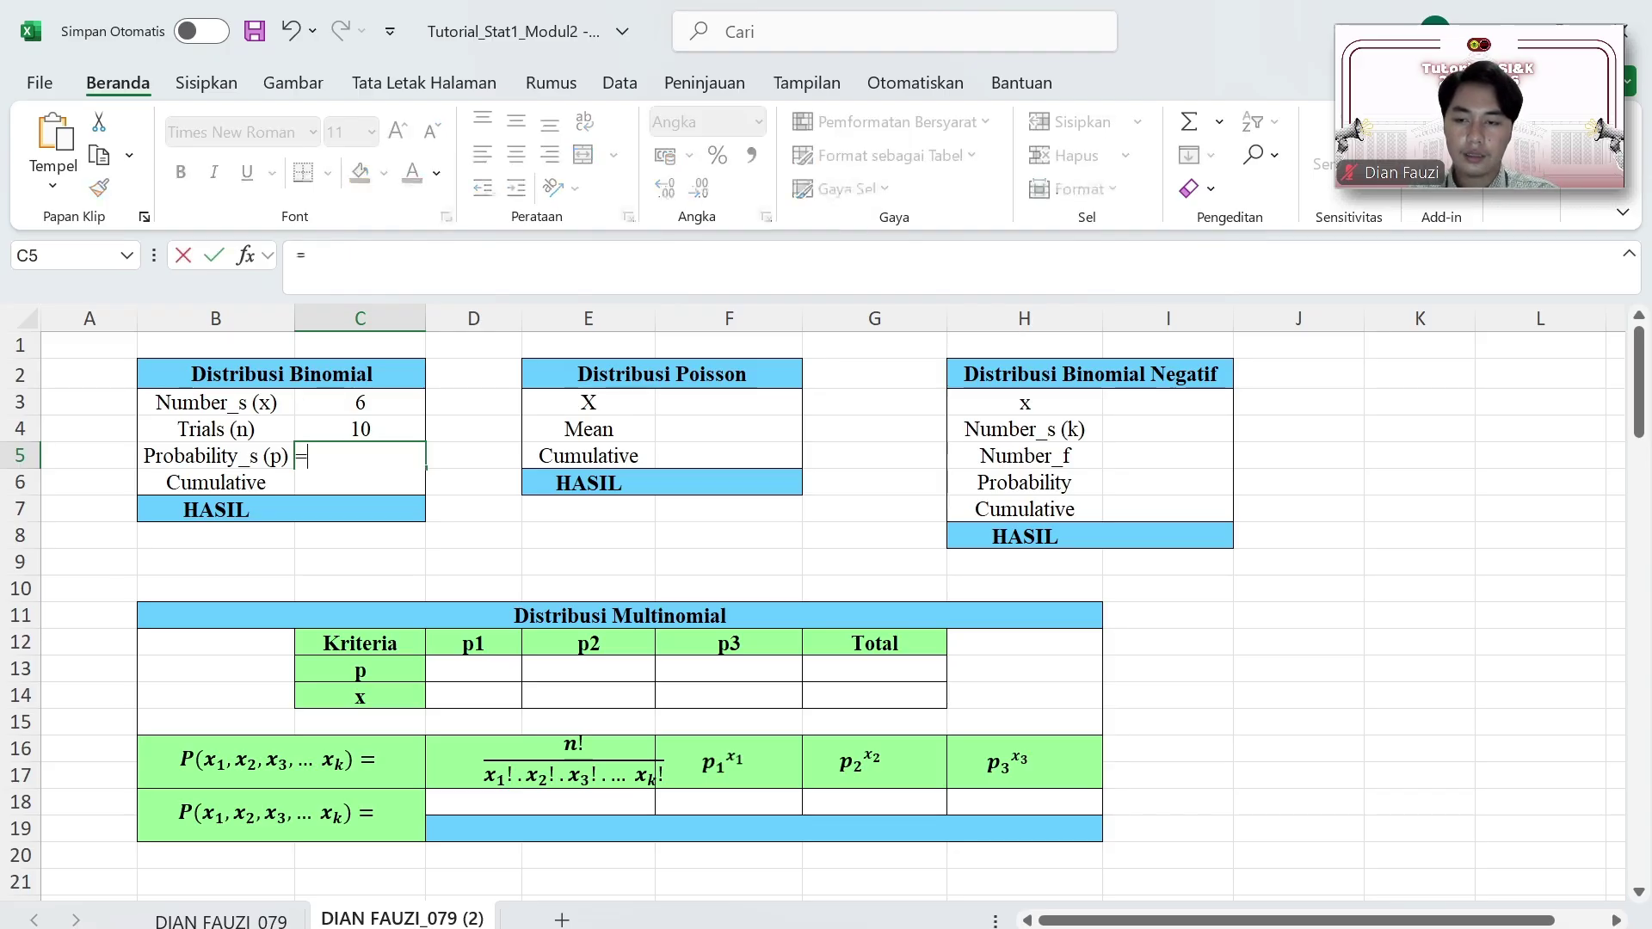
text(1/2)
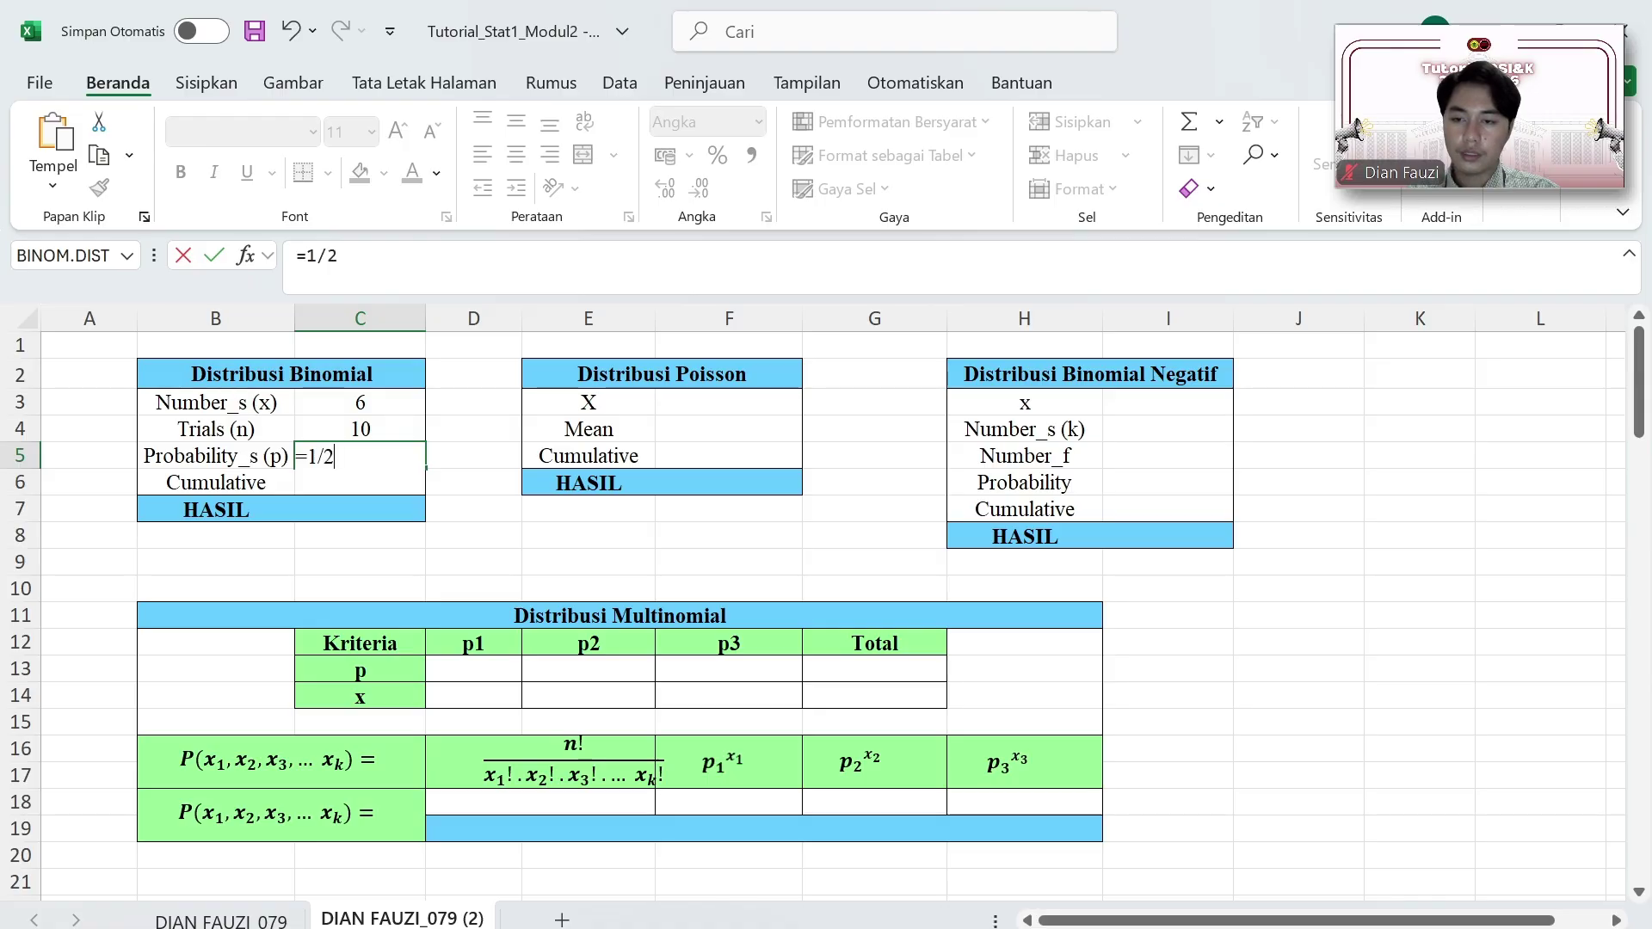
key(Return)
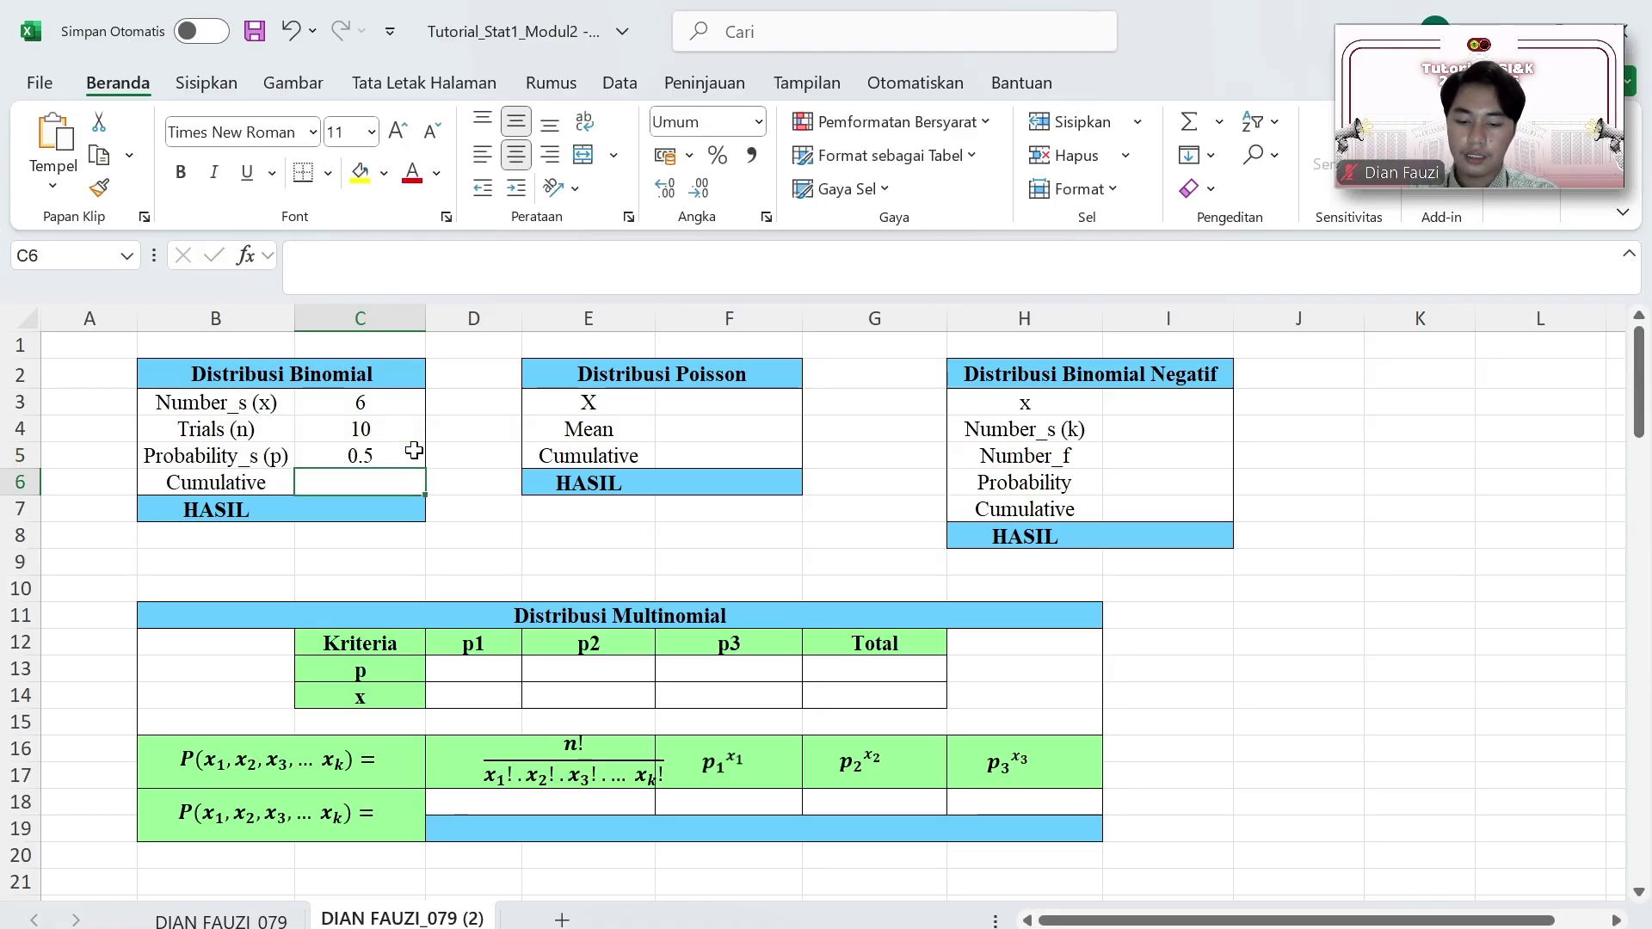
text(FALSW)
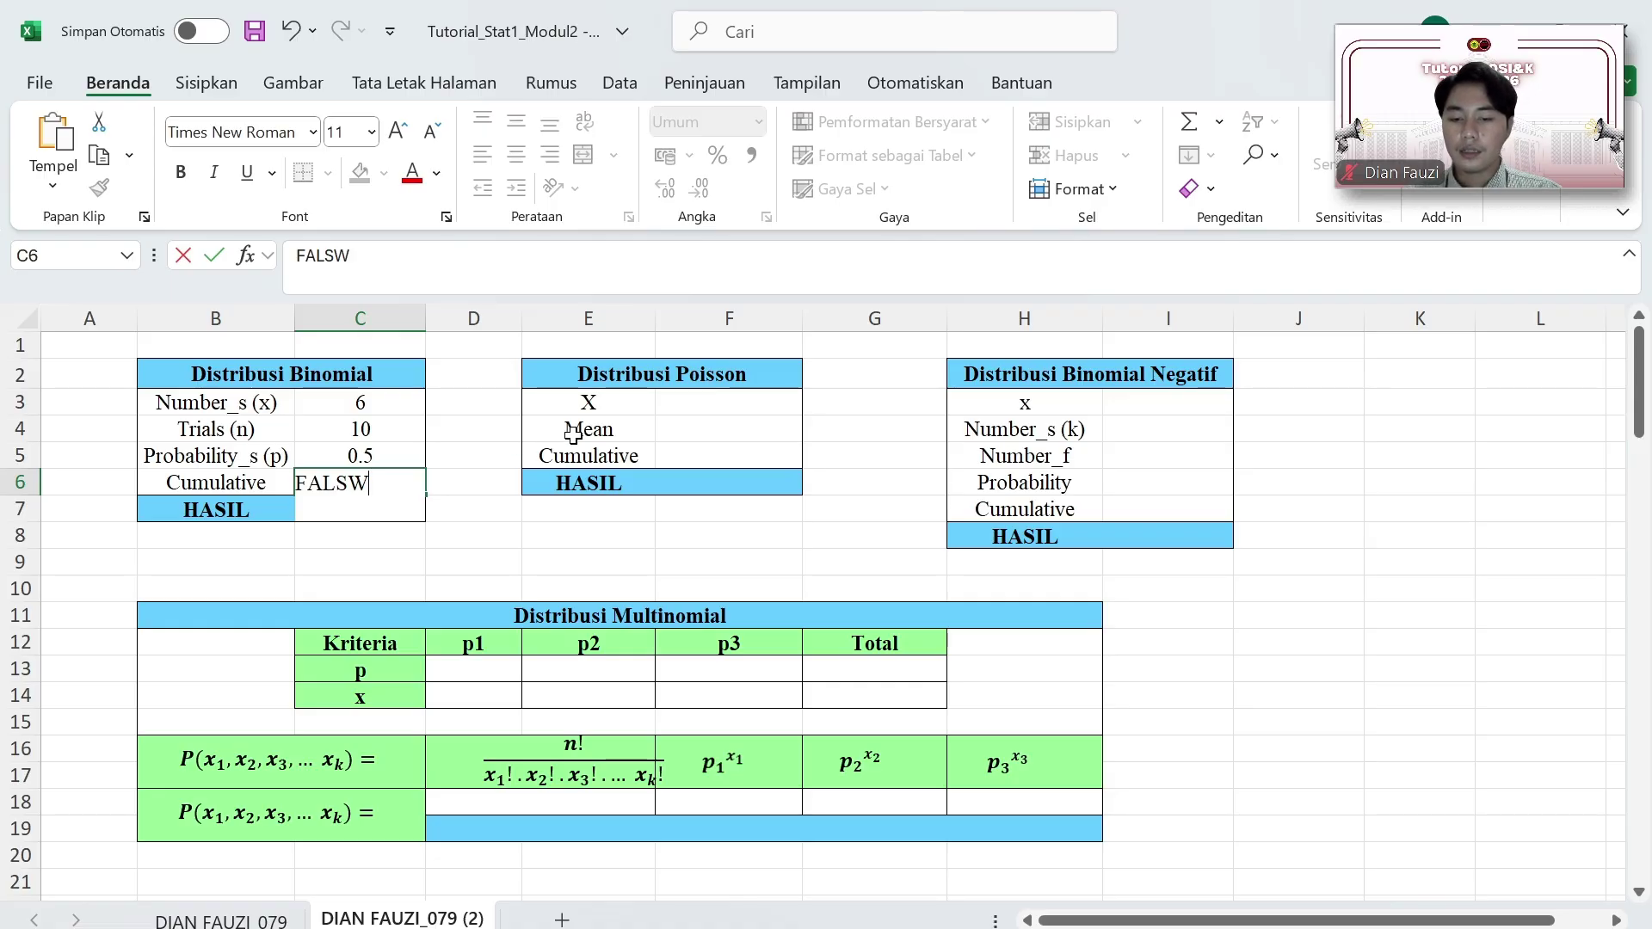
key(BackSpace)
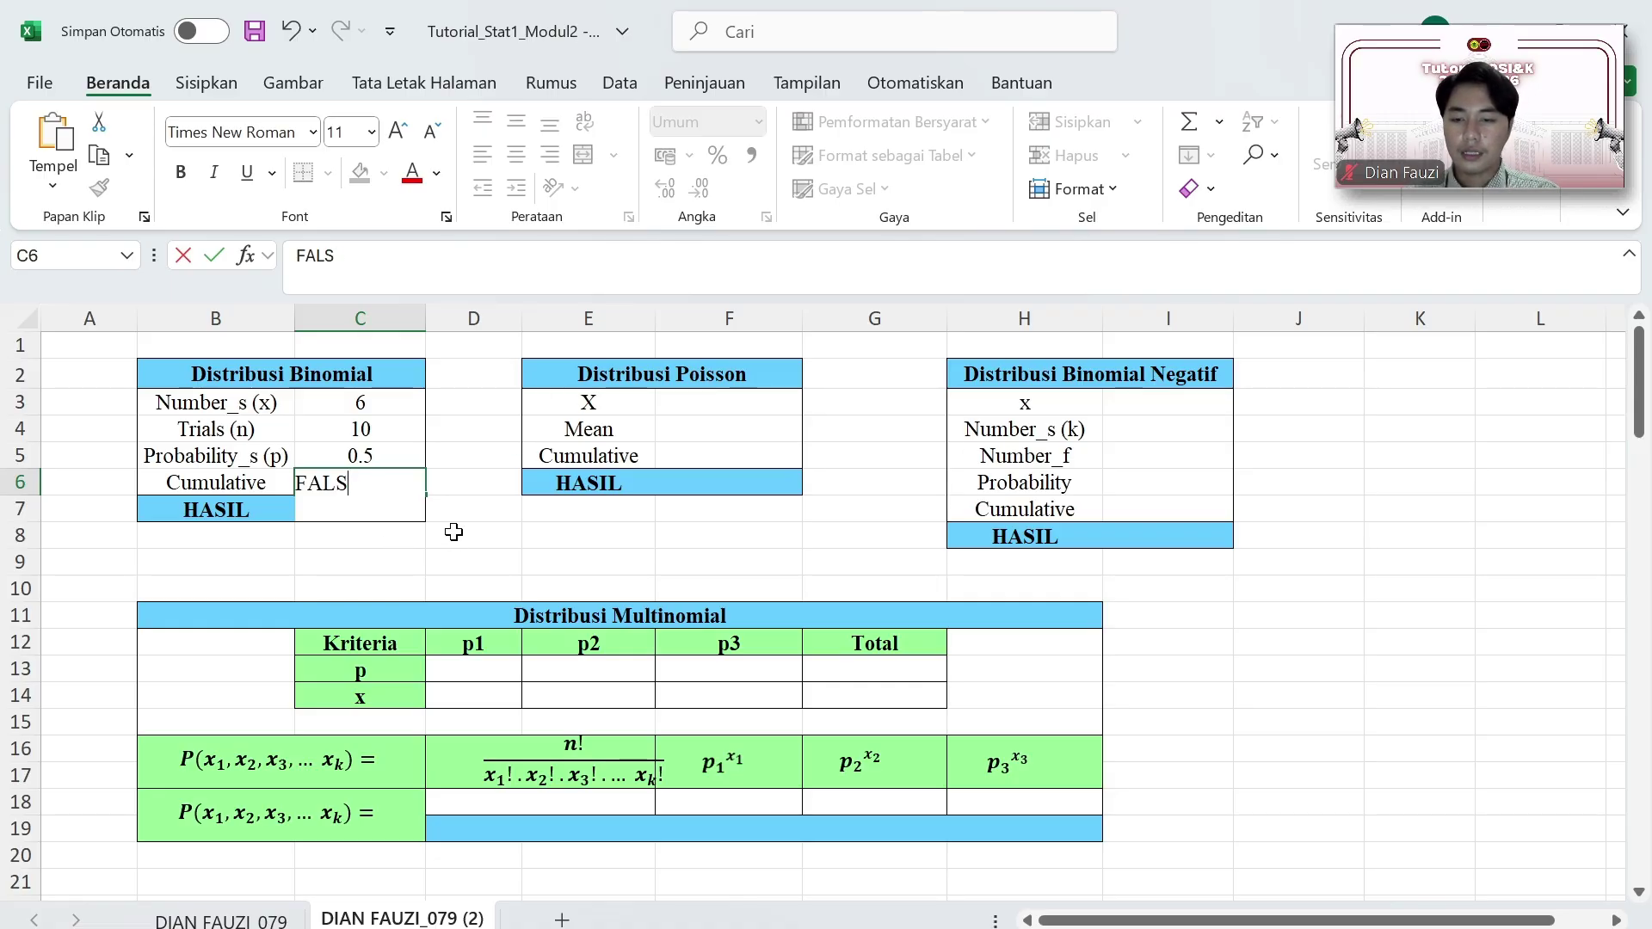
click(358, 533)
Step: Calculate the binomial HASIL in C7 with BINOM.DIST, using C3, C4, C5 and C6 as its arguments
click(353, 511)
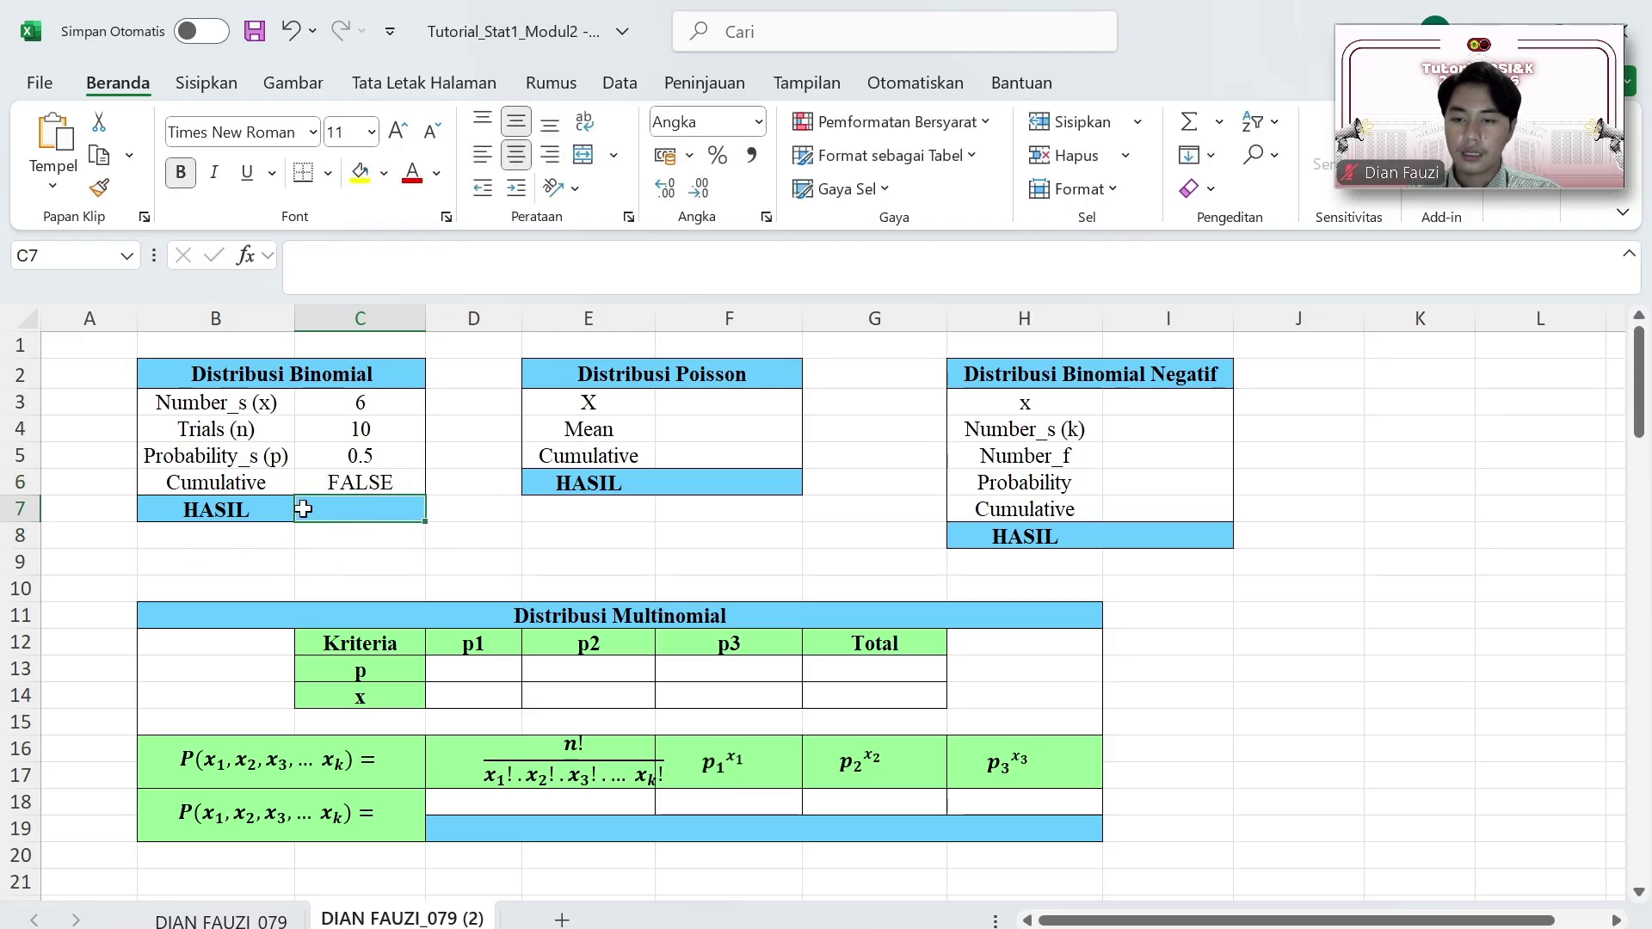
text(=)
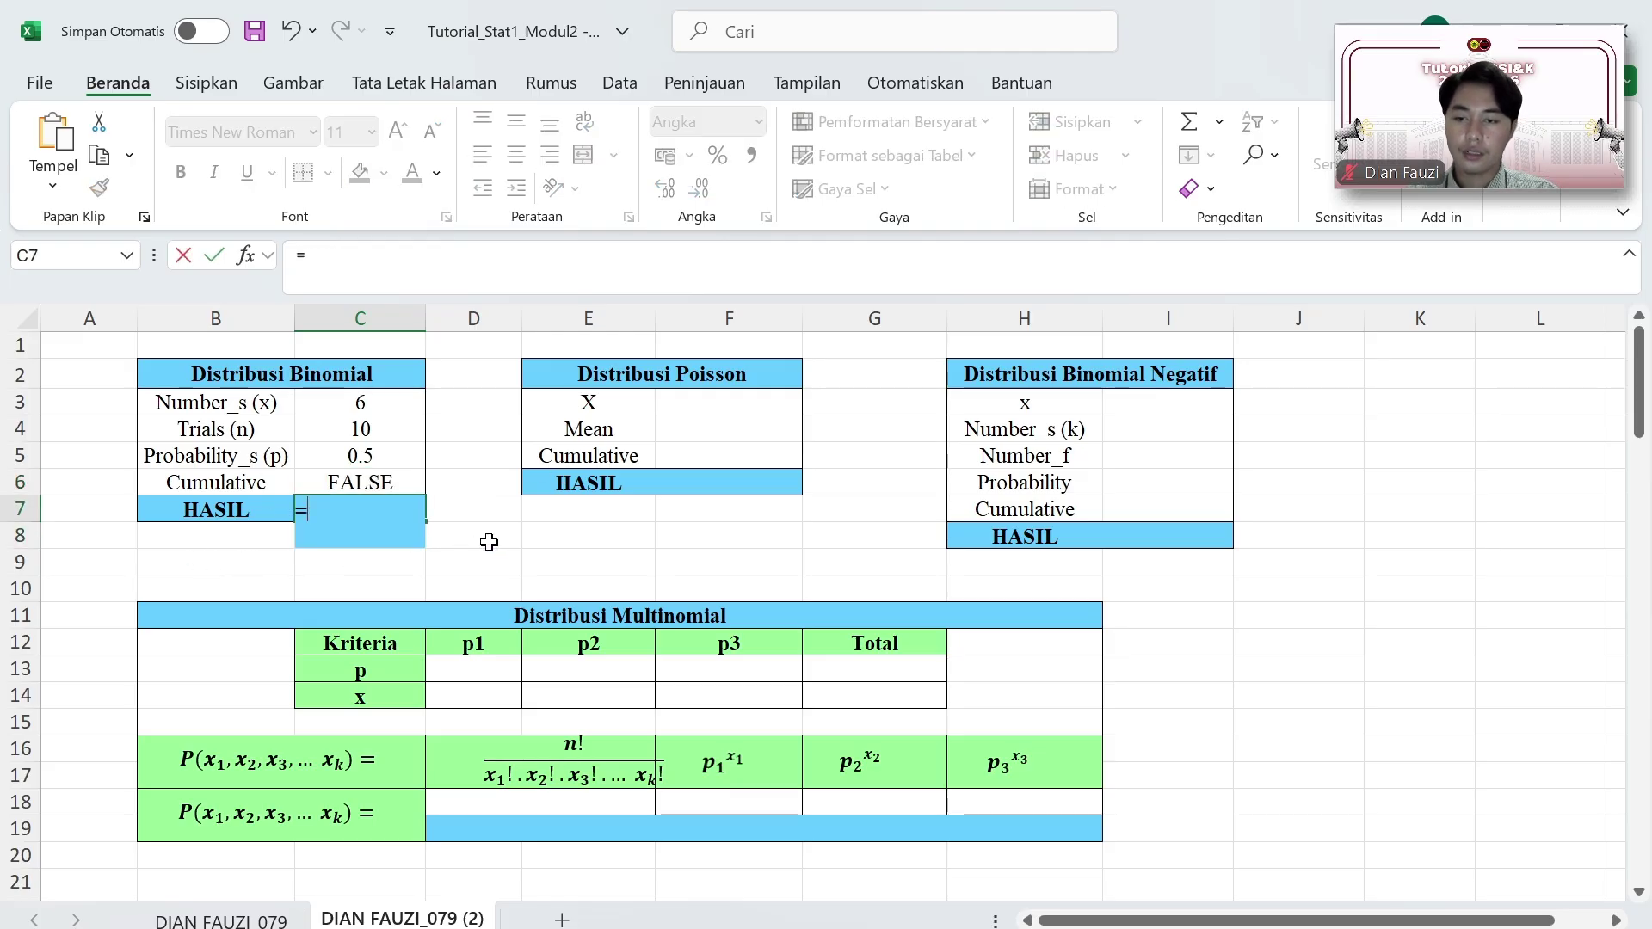
text(BINOM)
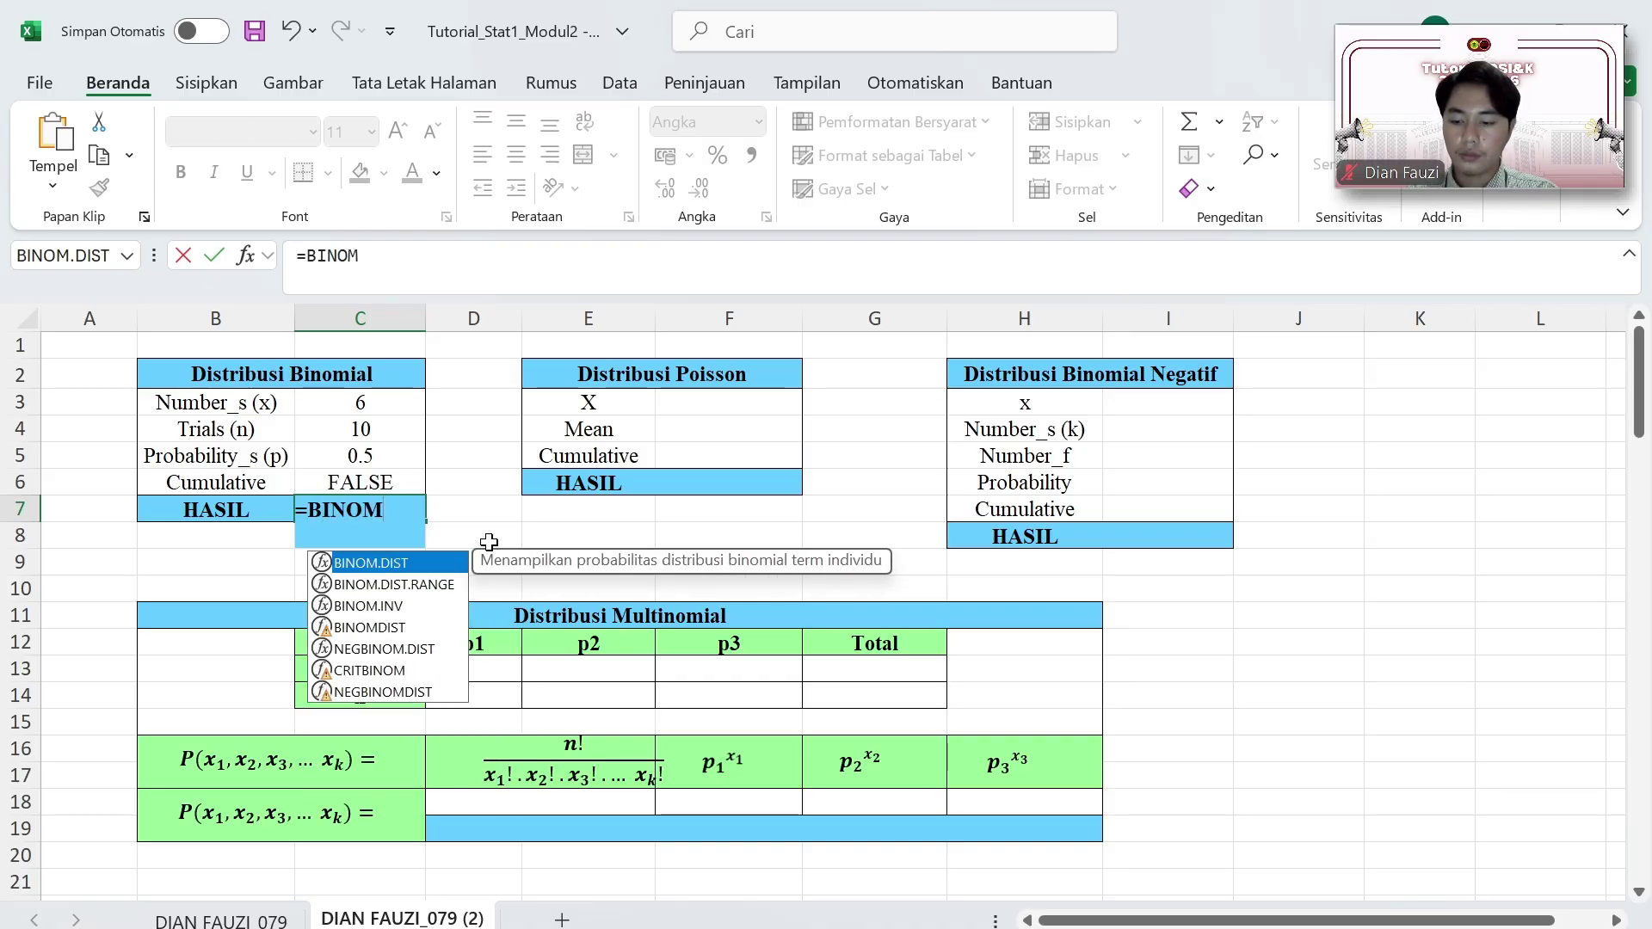
key(Tab)
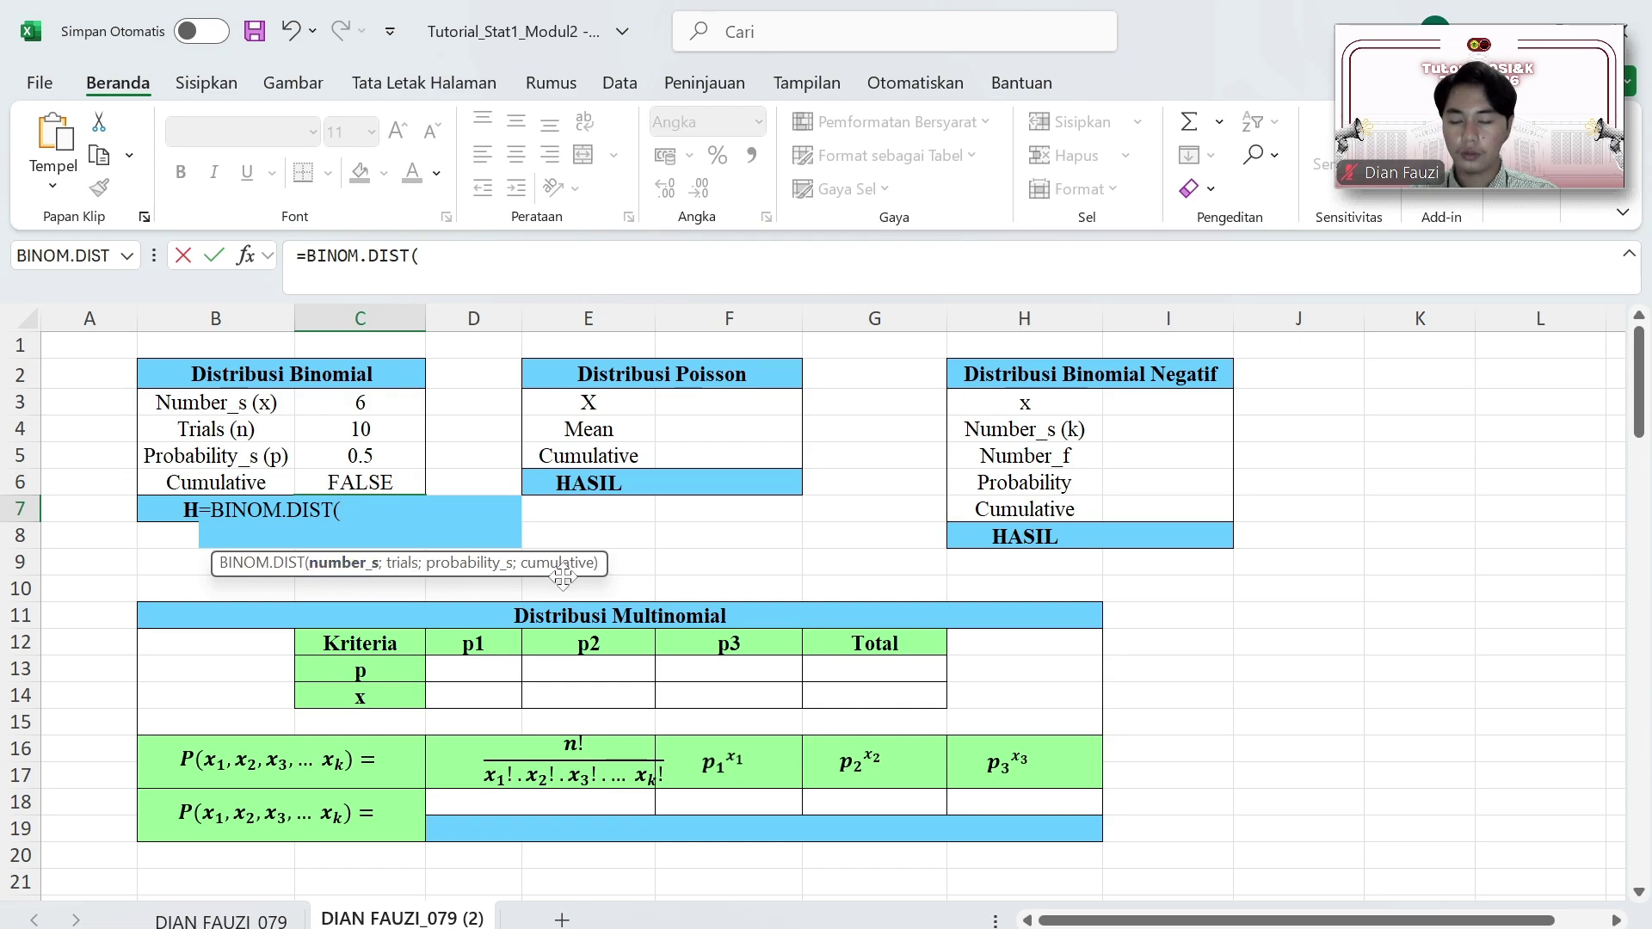
click(369, 402)
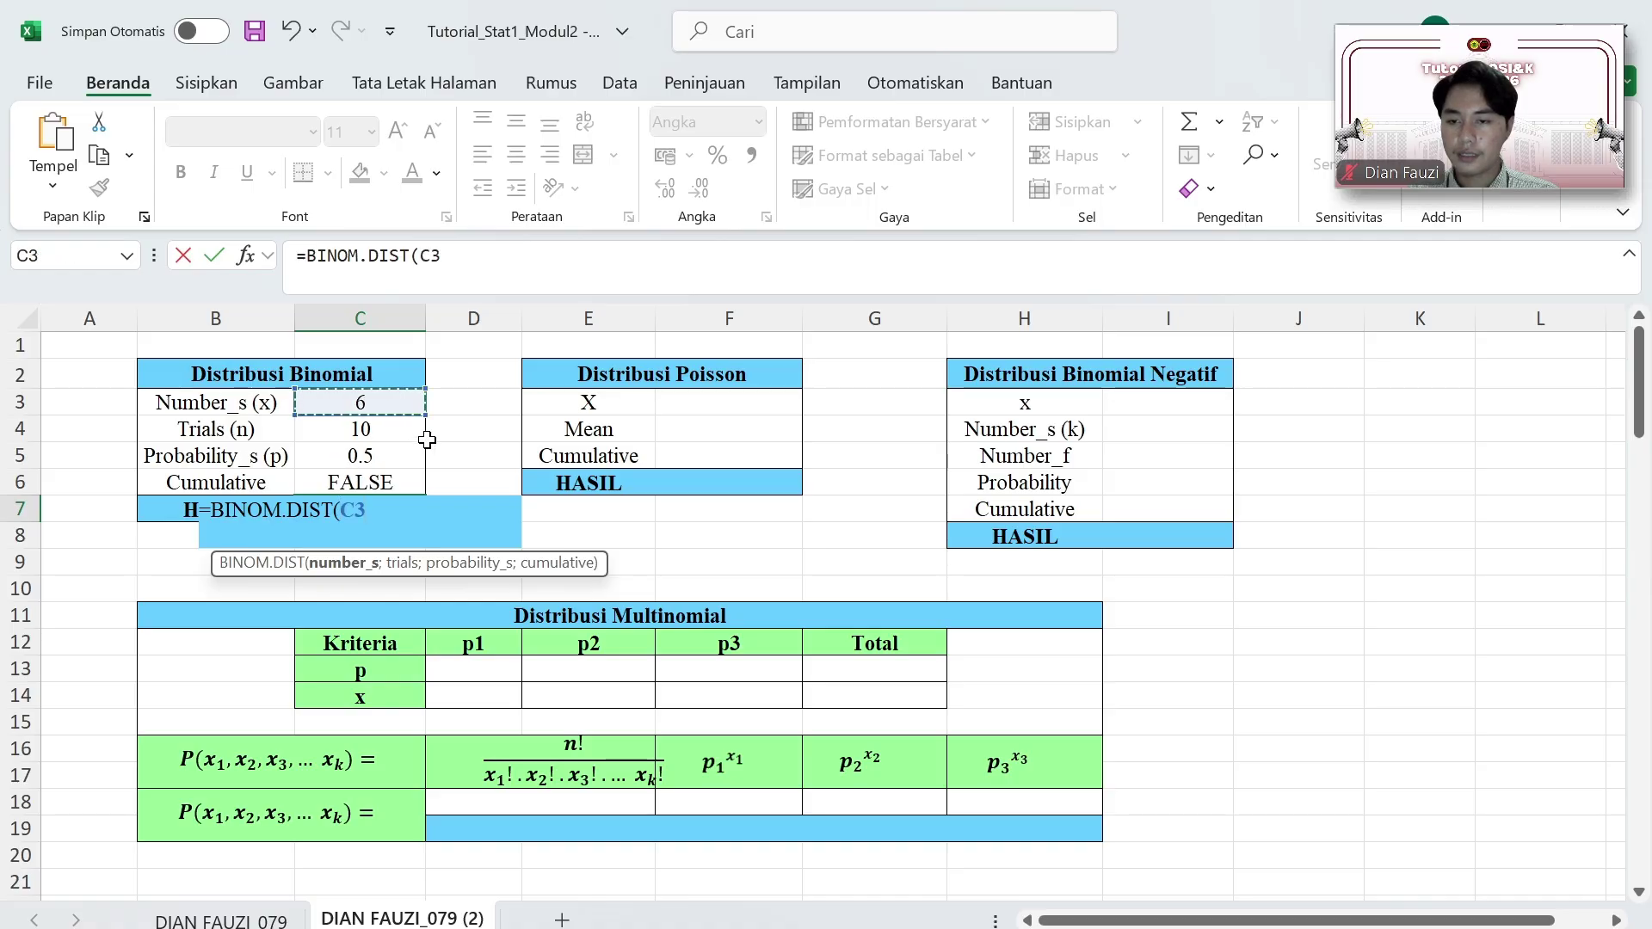
text(;)
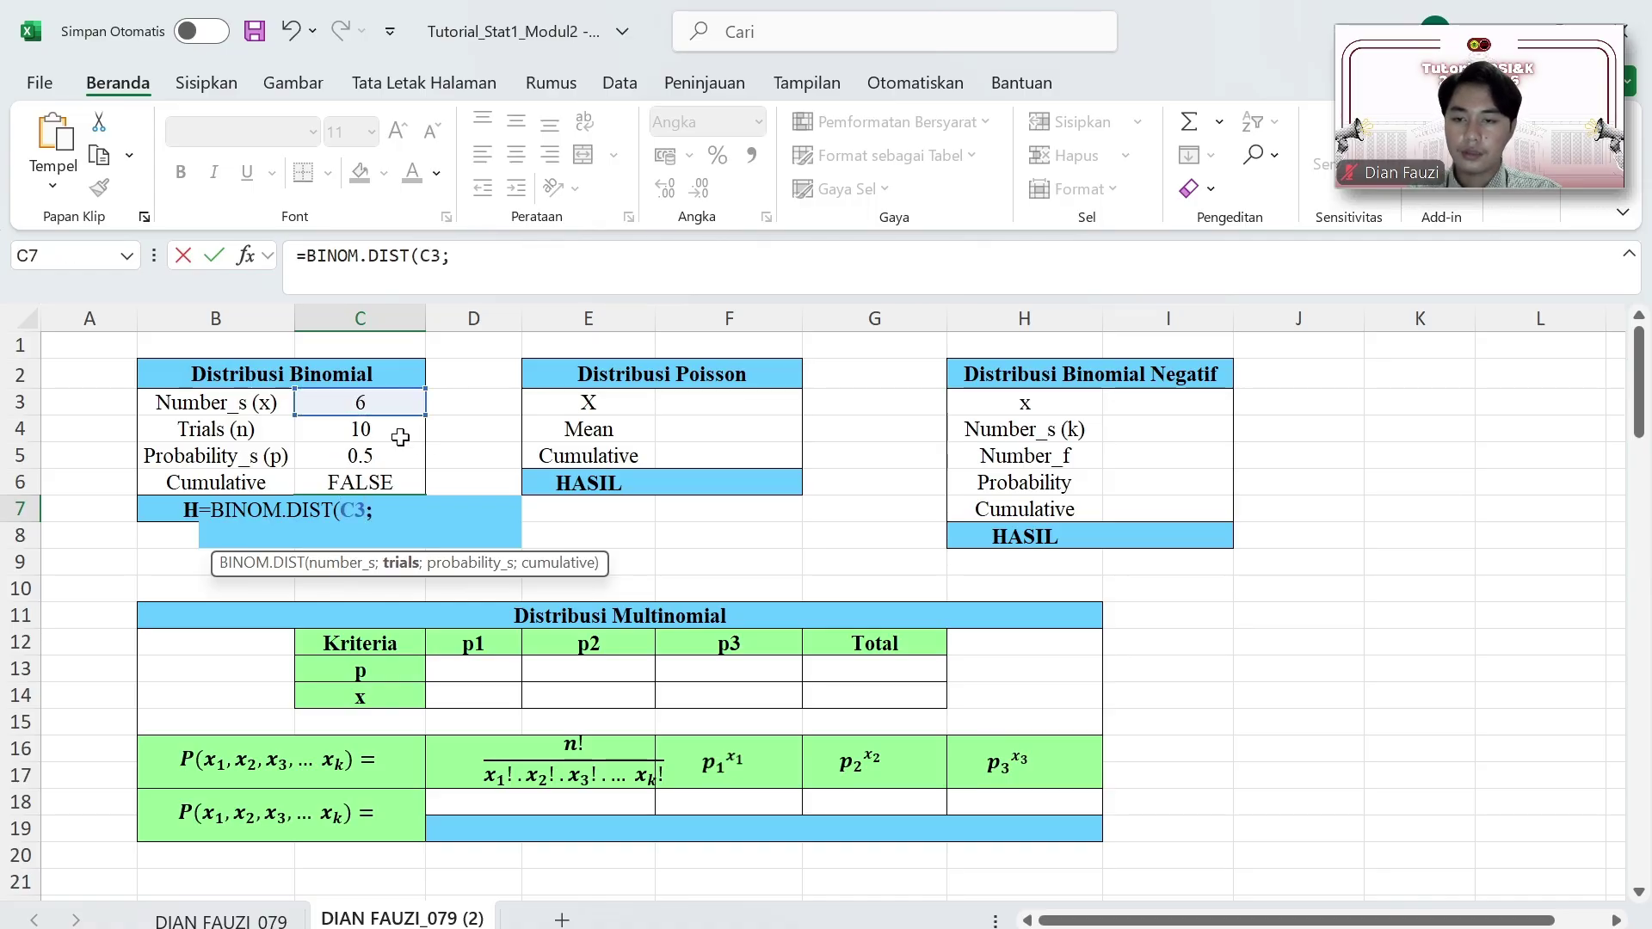
click(387, 431)
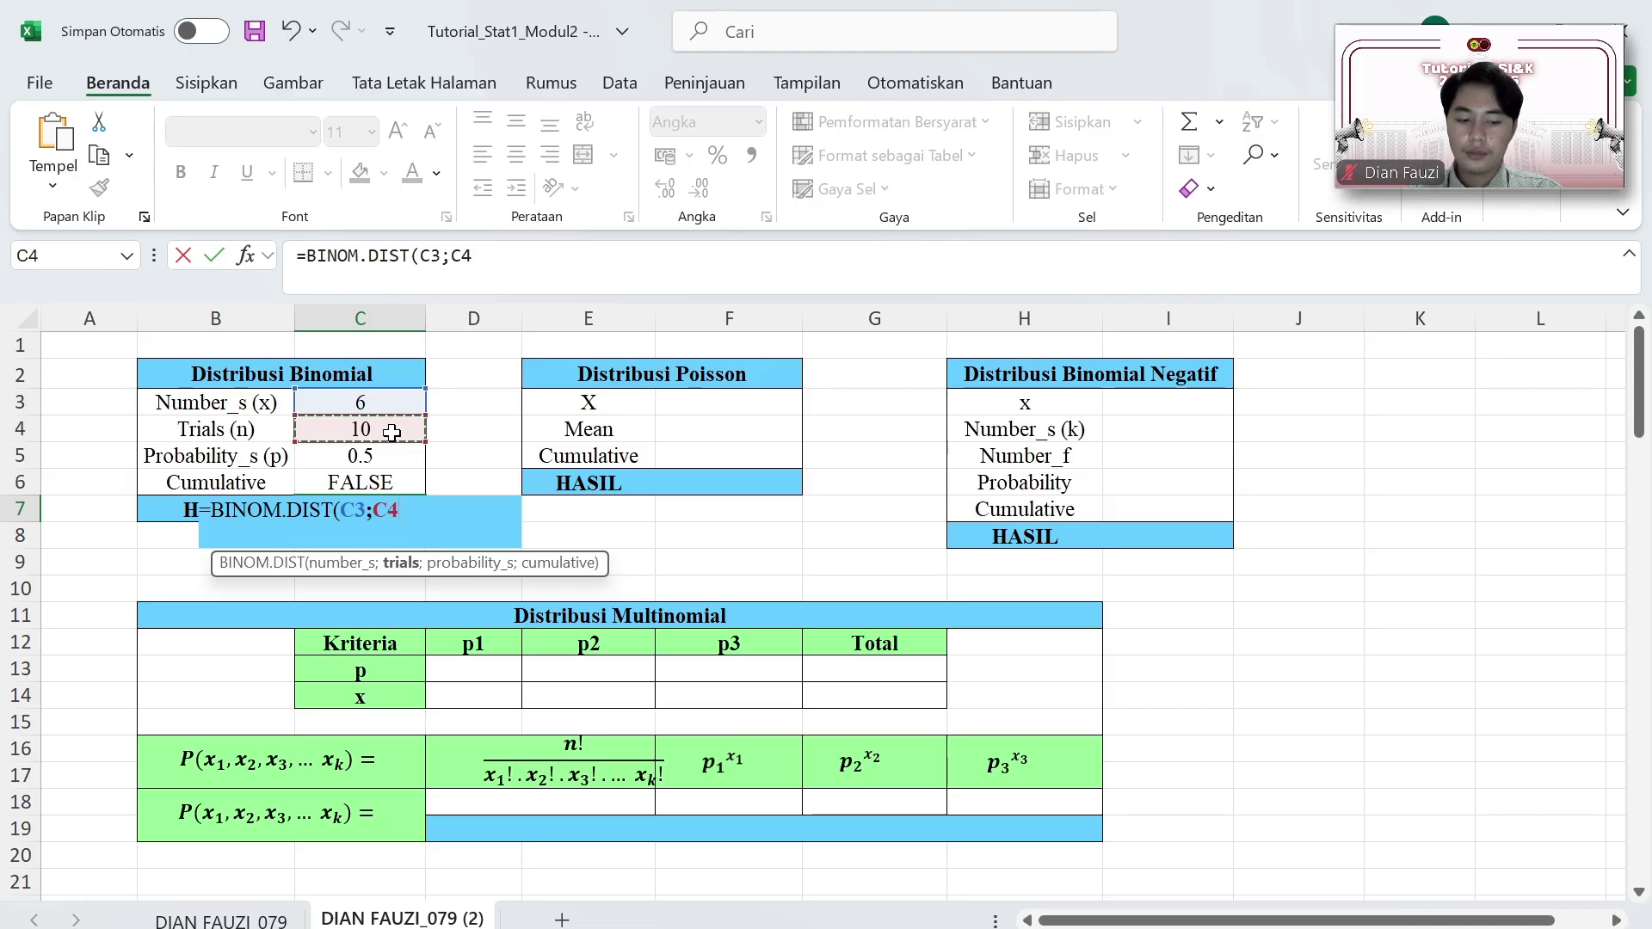
text(;)
click(344, 456)
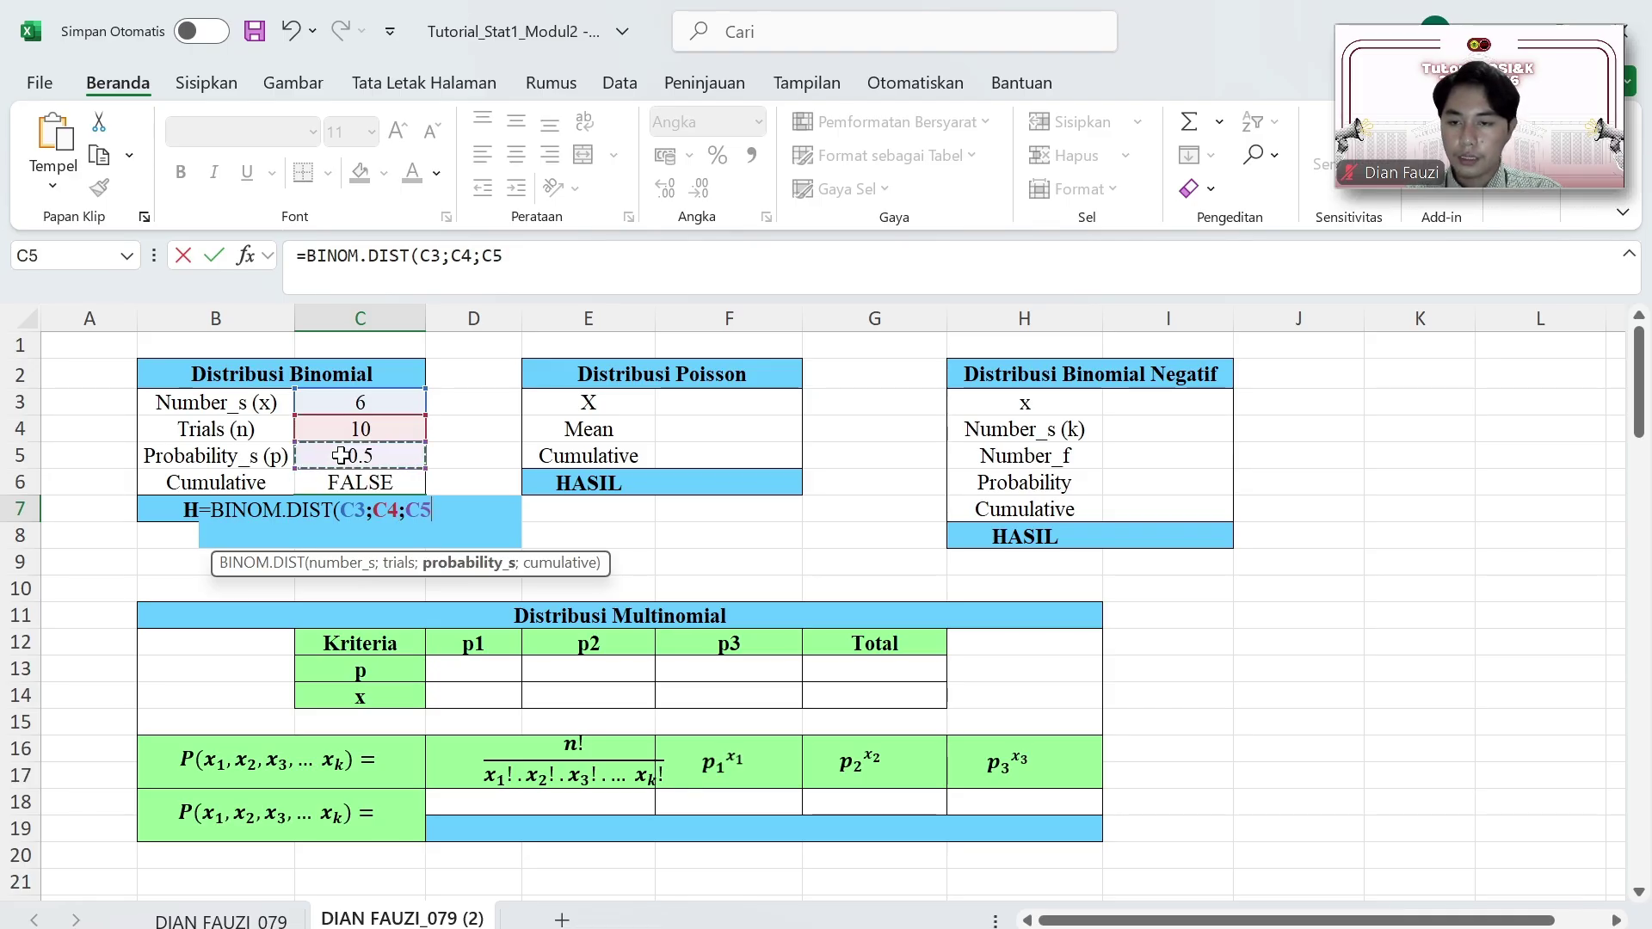
text(;)
click(354, 483)
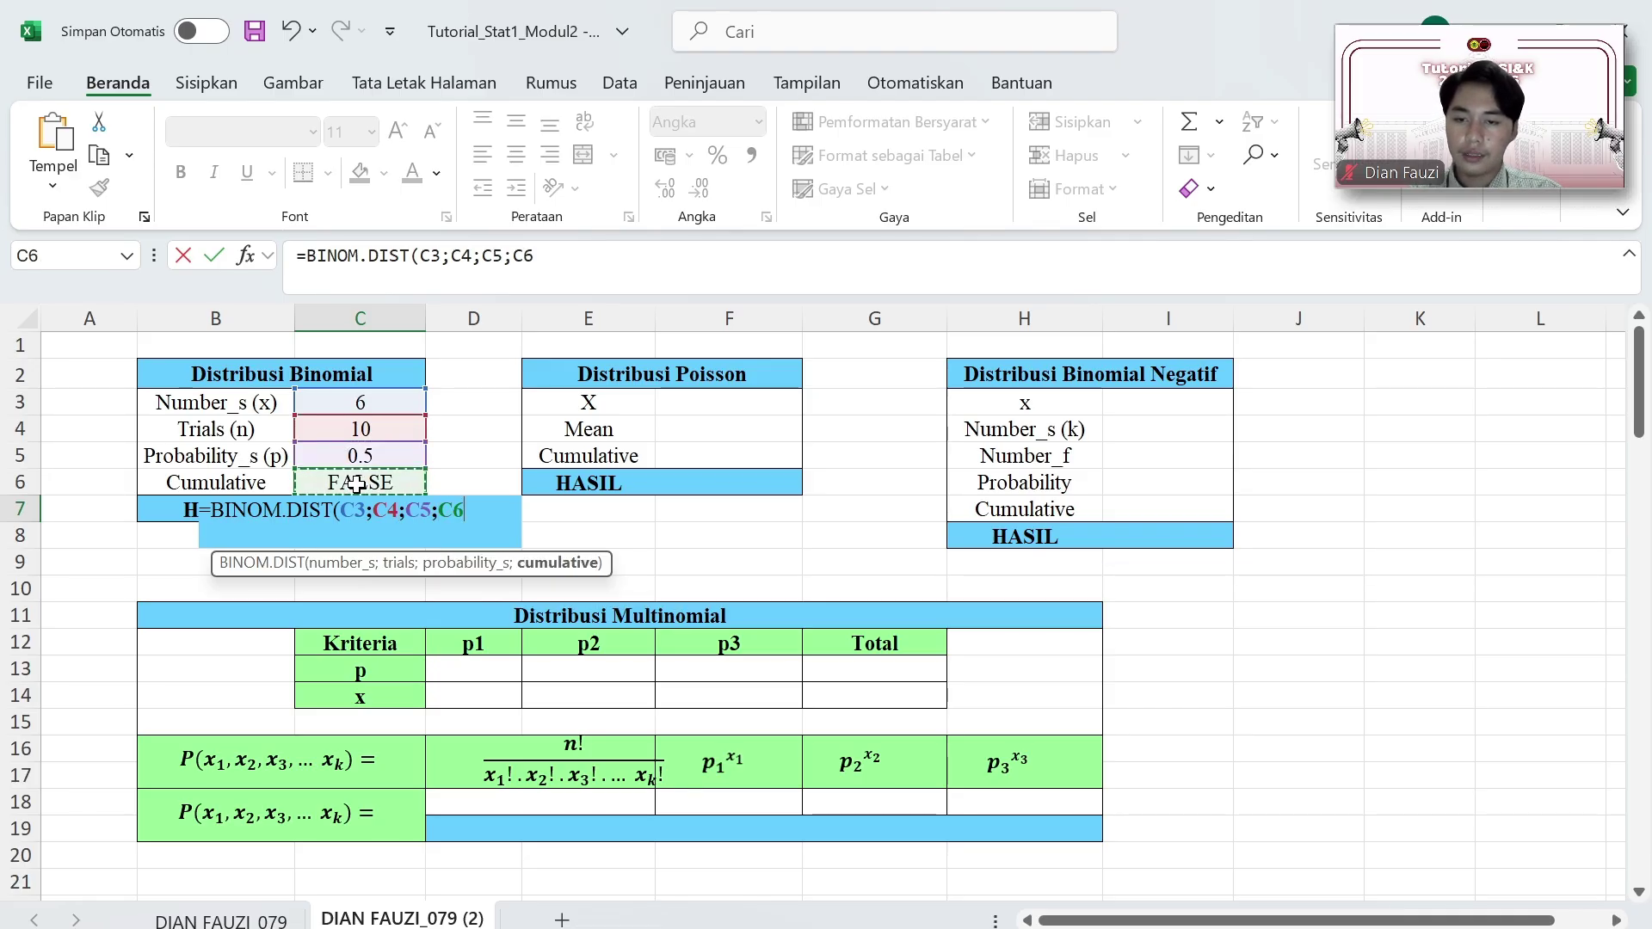
key(Return)
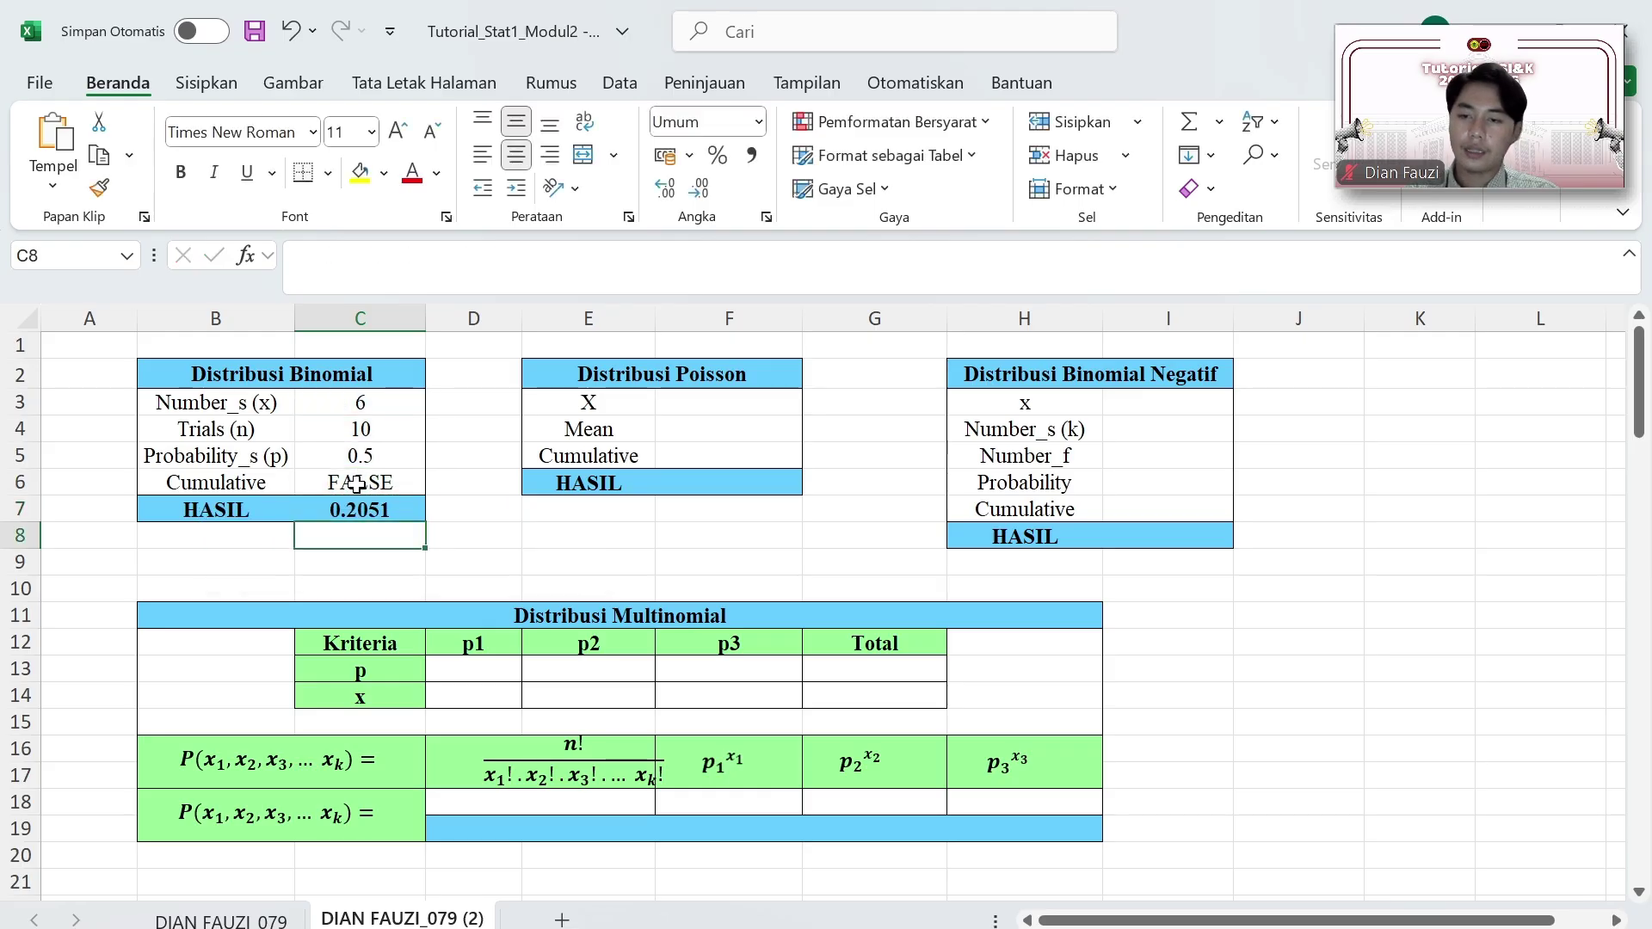
click(304, 587)
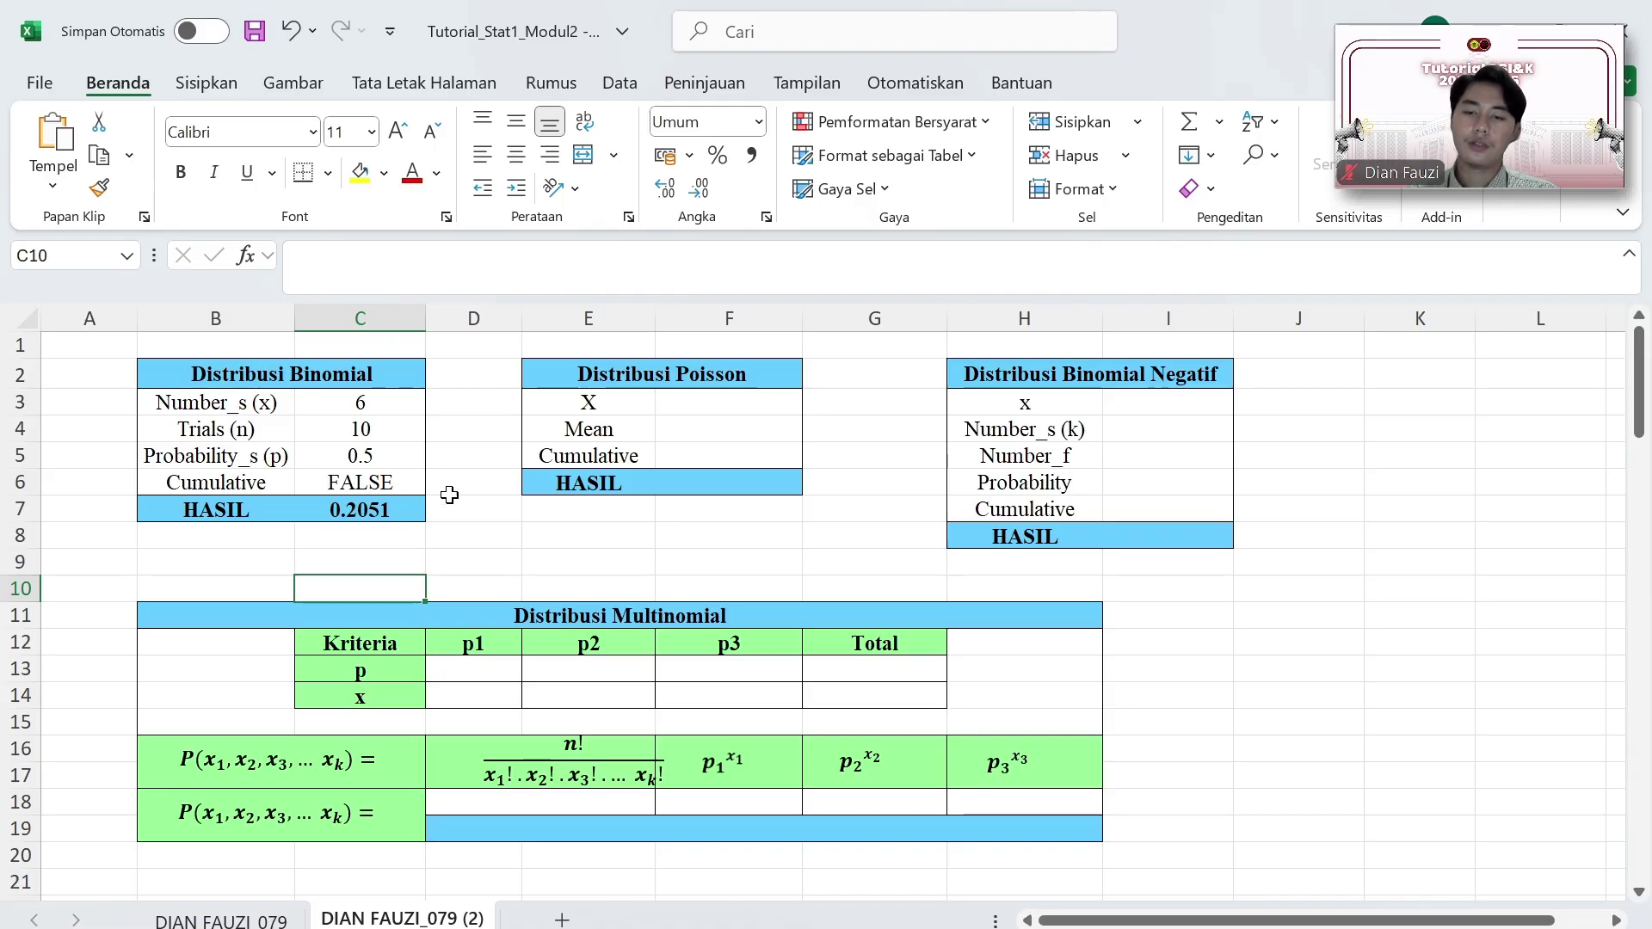
Step: Read question 2 in the assignment PDF and examine the Distribusi Multinomial table in the Excel workbook
key(alt+Tab)
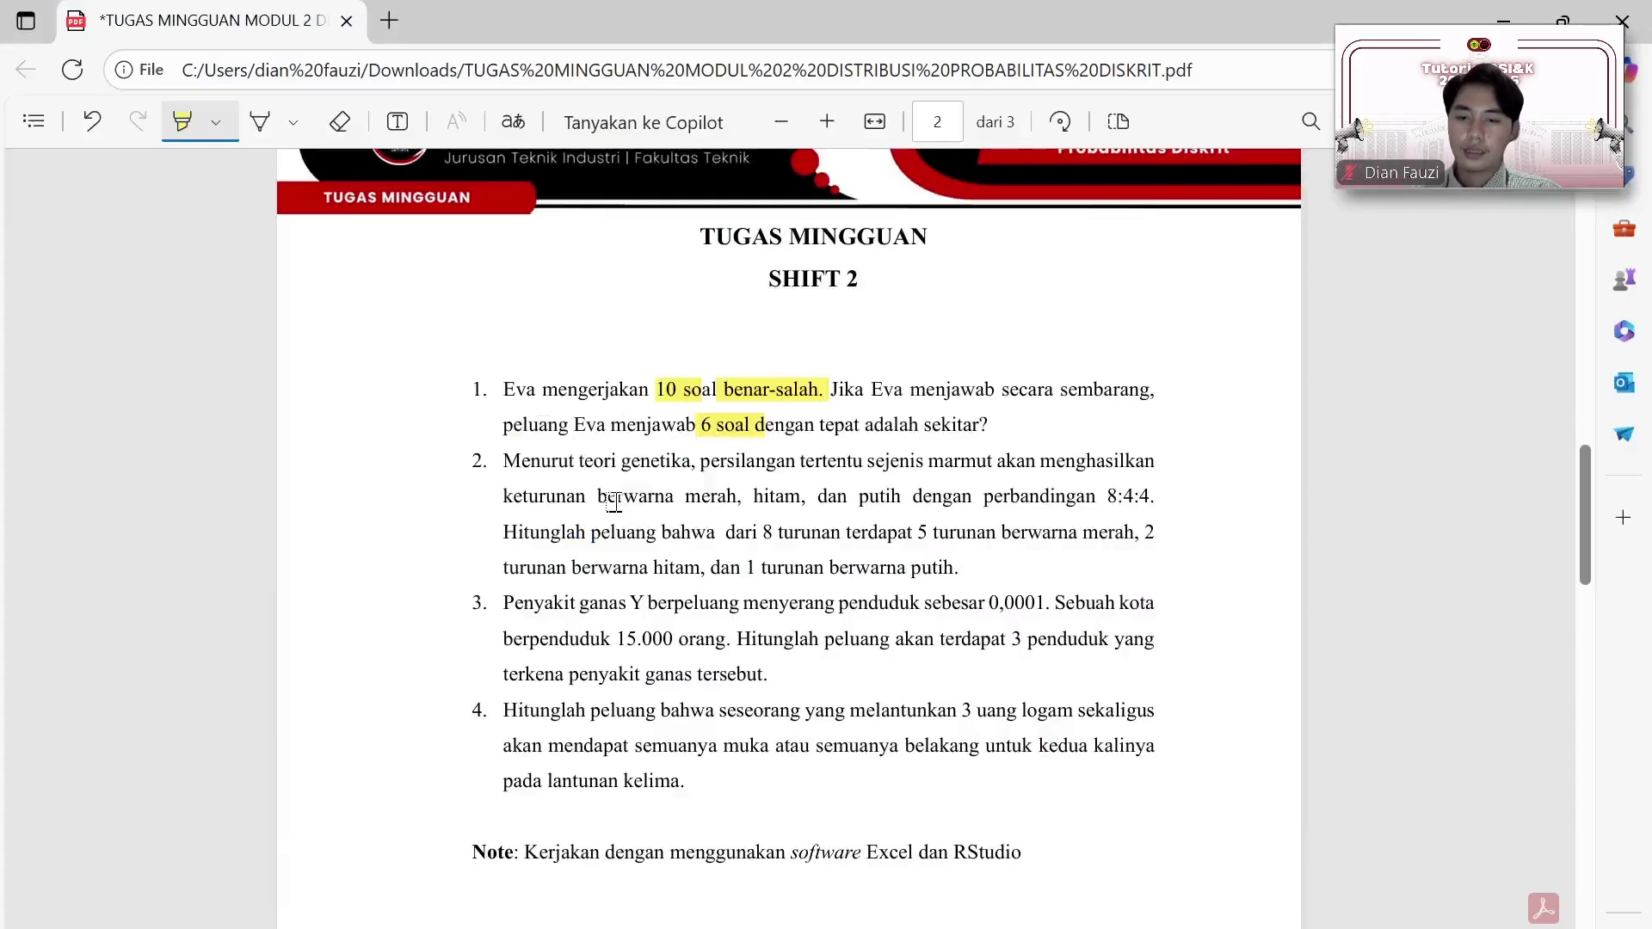
scroll(620, 492, down, 3)
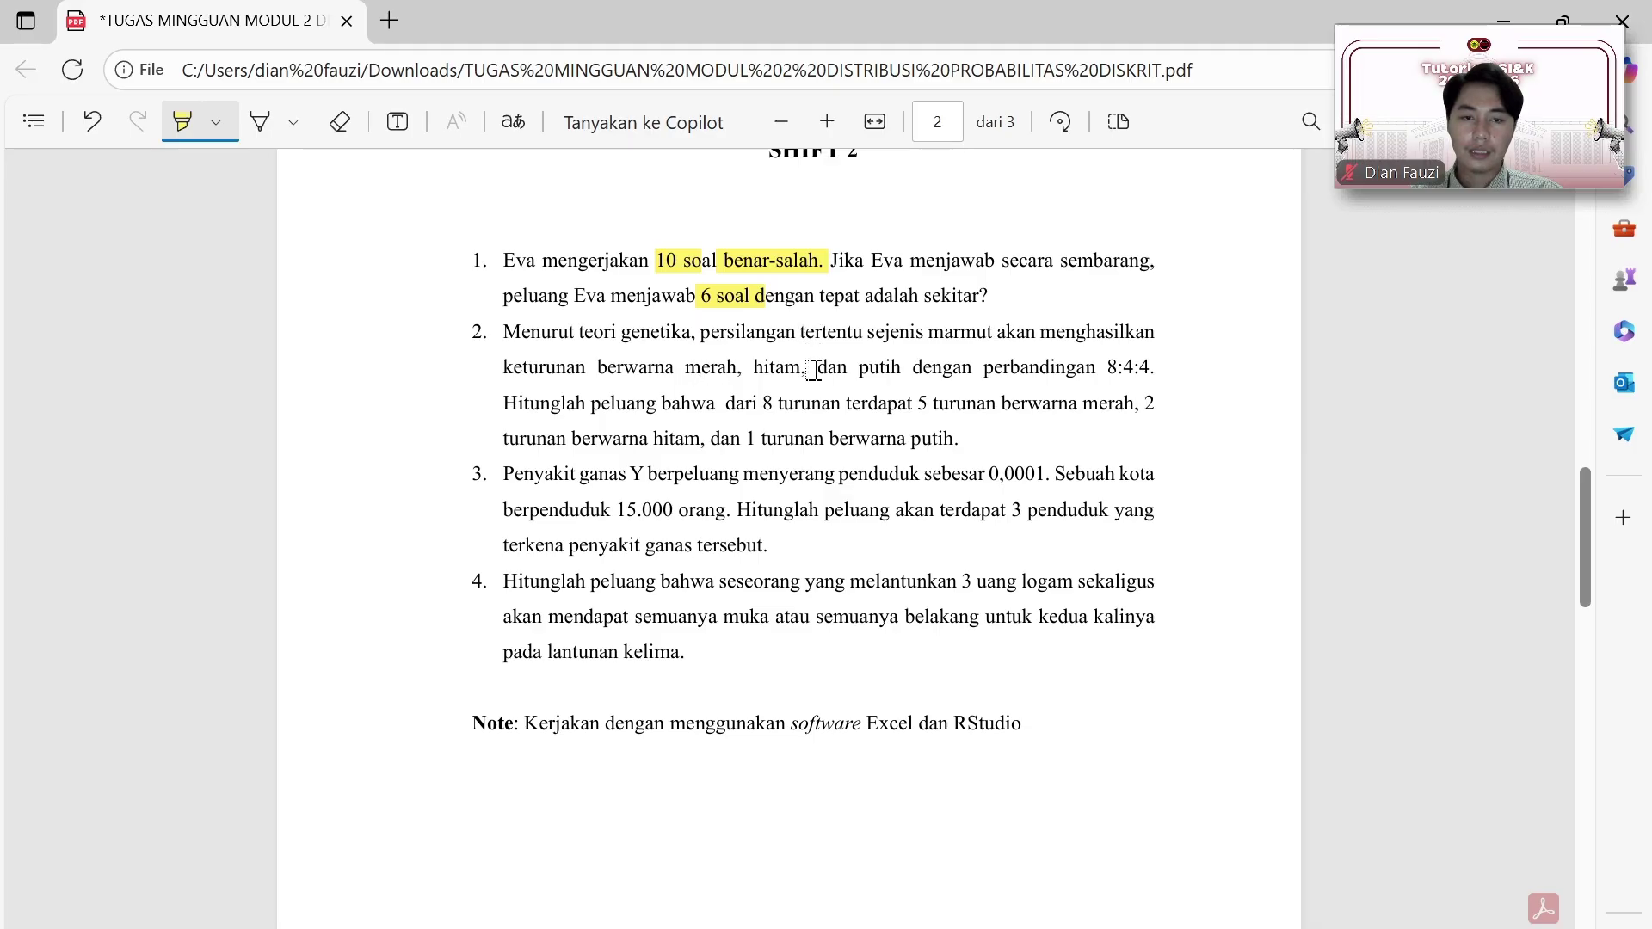
key(alt+Tab)
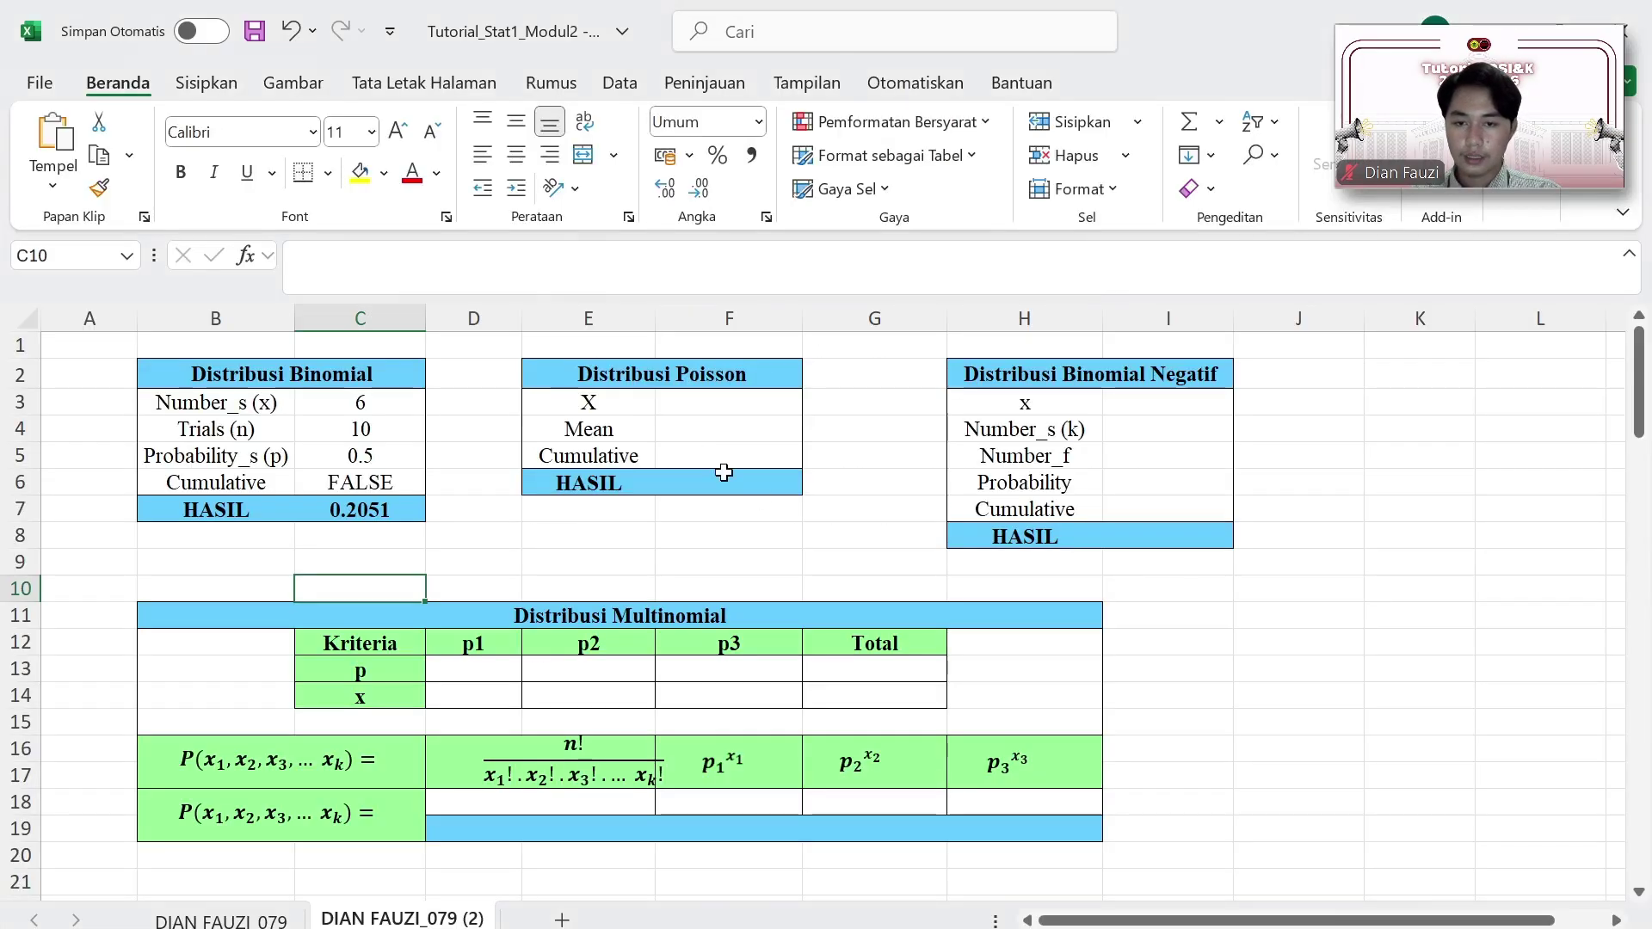
scroll(722, 468, down, 1)
drag(237, 525, 804, 726)
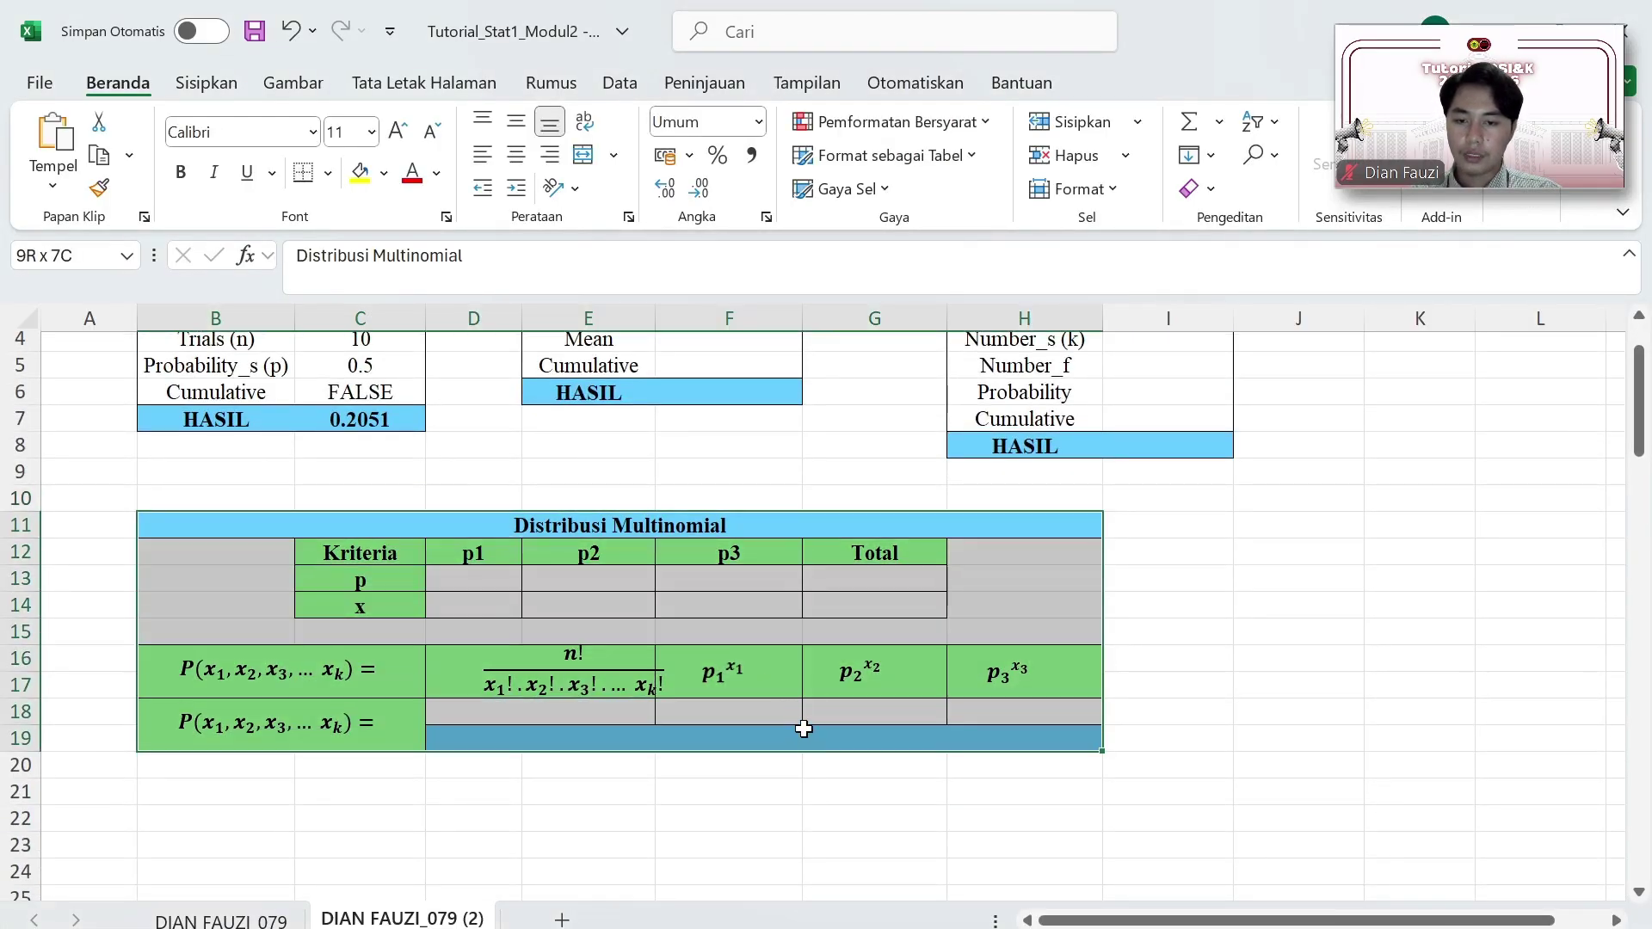
click(498, 630)
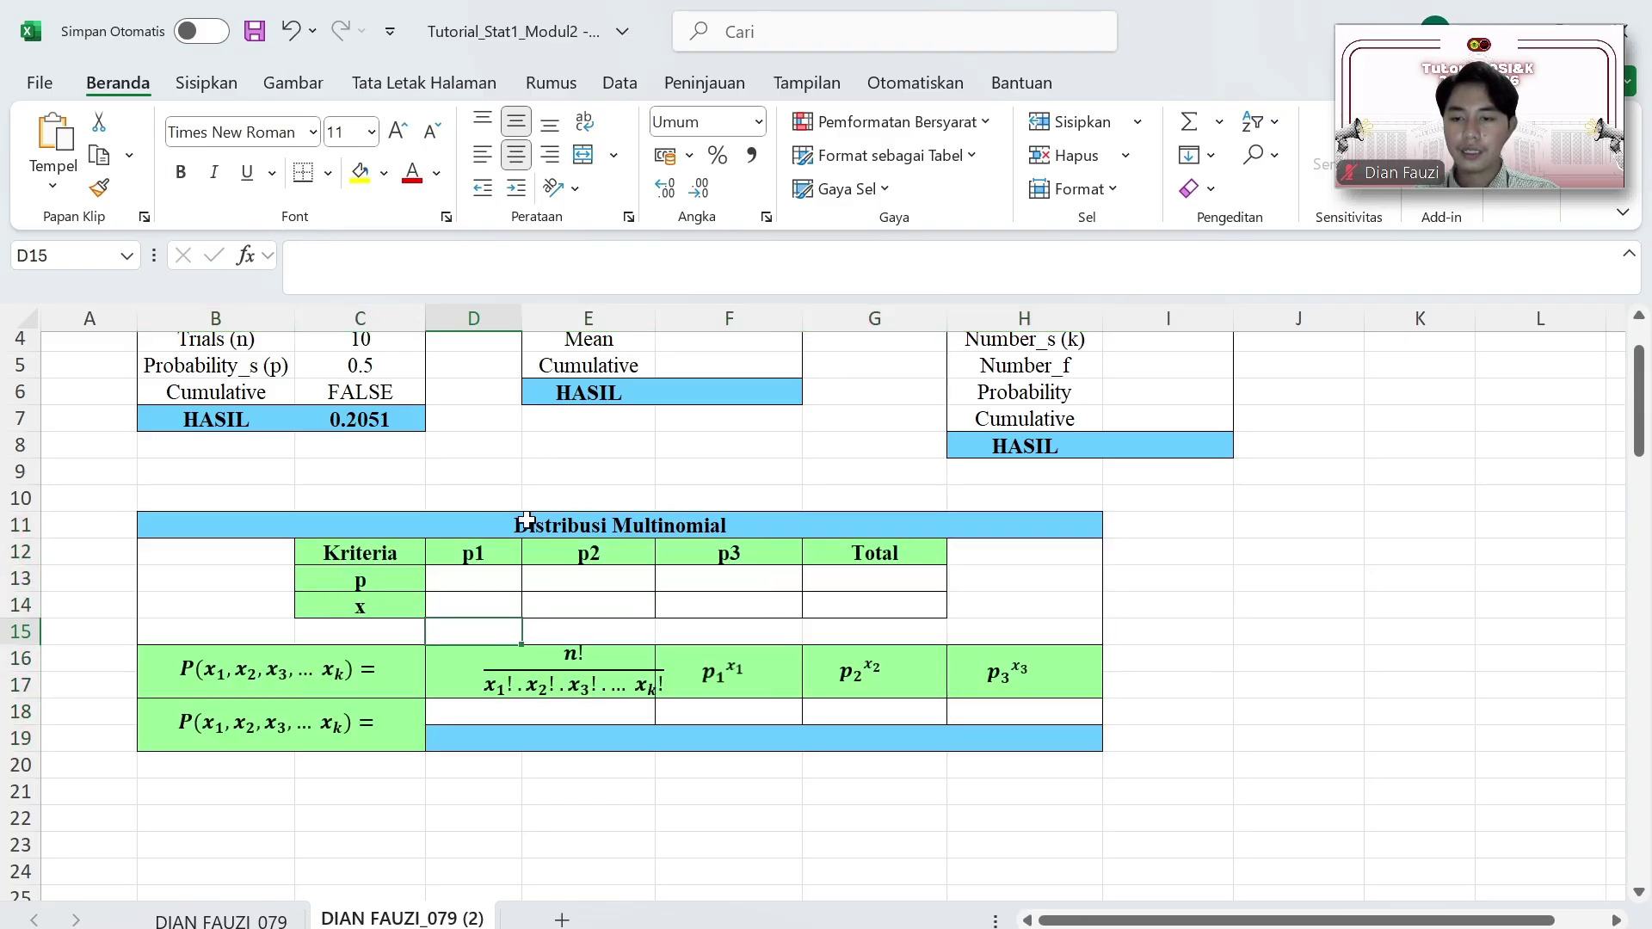
click(395, 581)
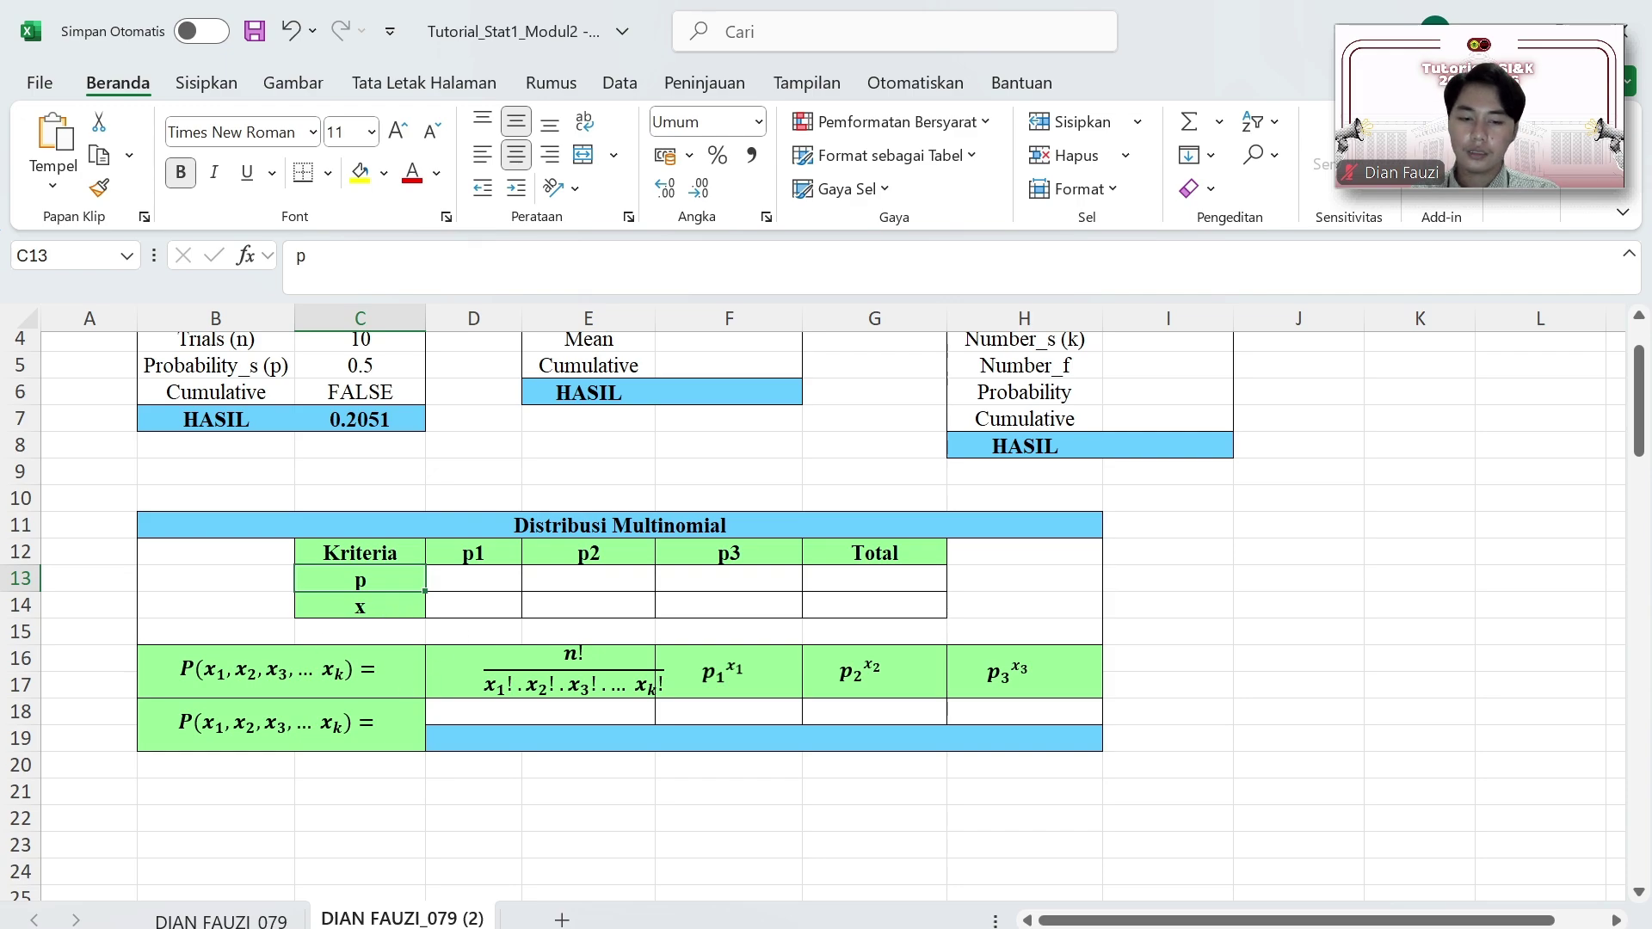
Step: Switch to the assignment PDF and highlight the ratio 8:4:4 in question 2
key(alt+Tab)
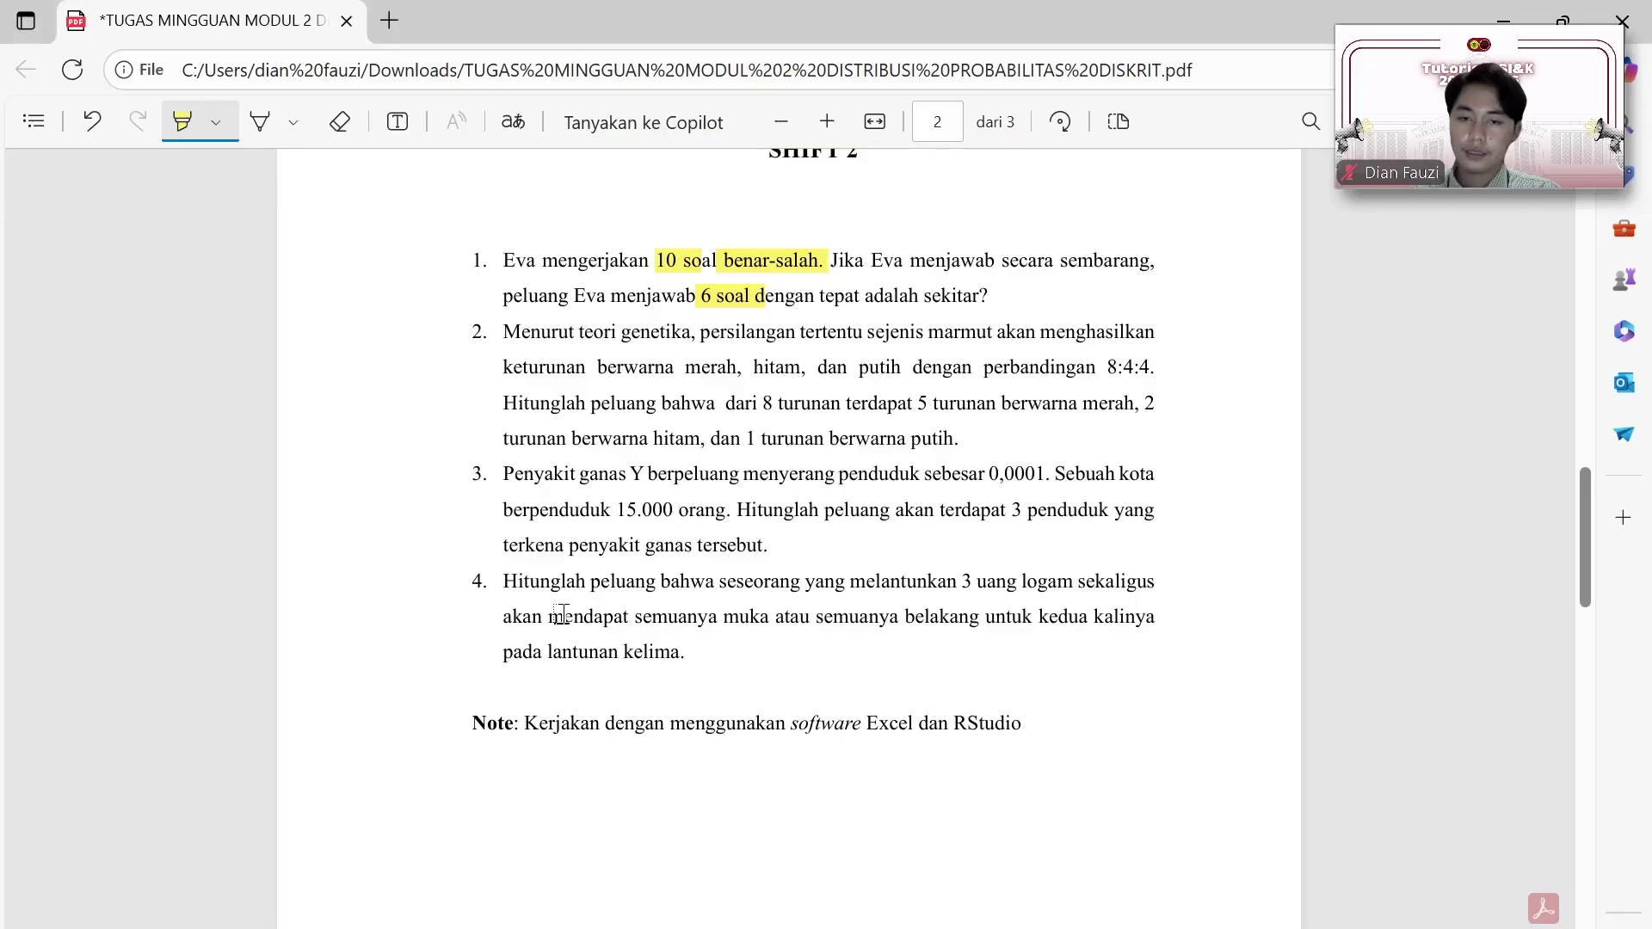
scroll(983, 462, up, 2)
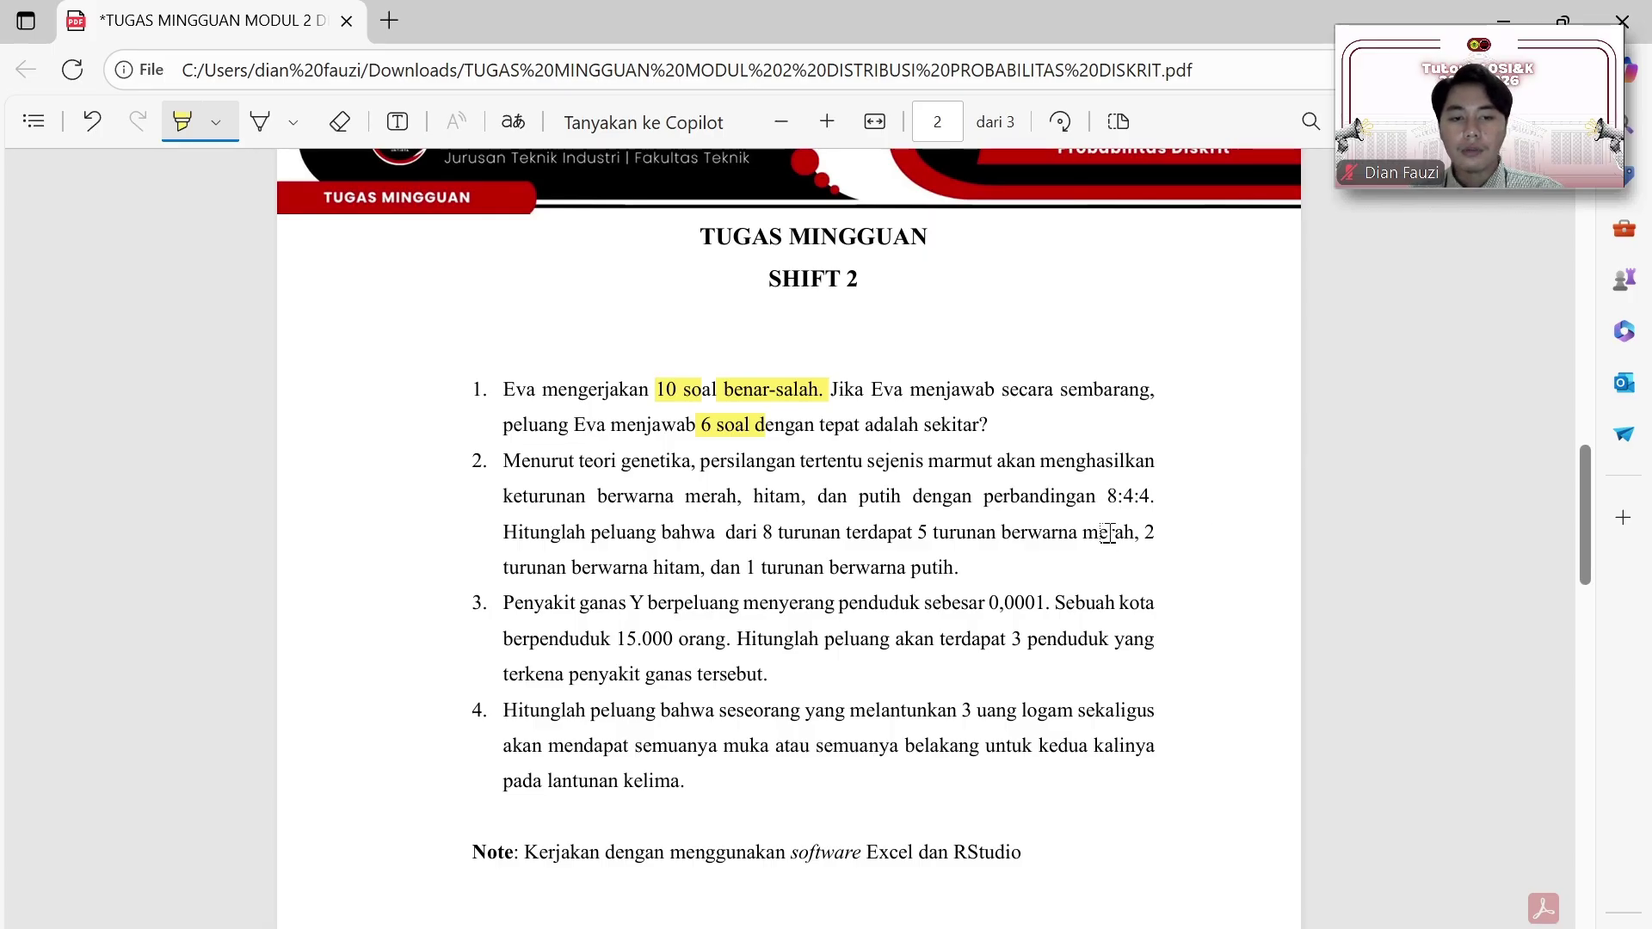
drag(1105, 496, 1158, 498)
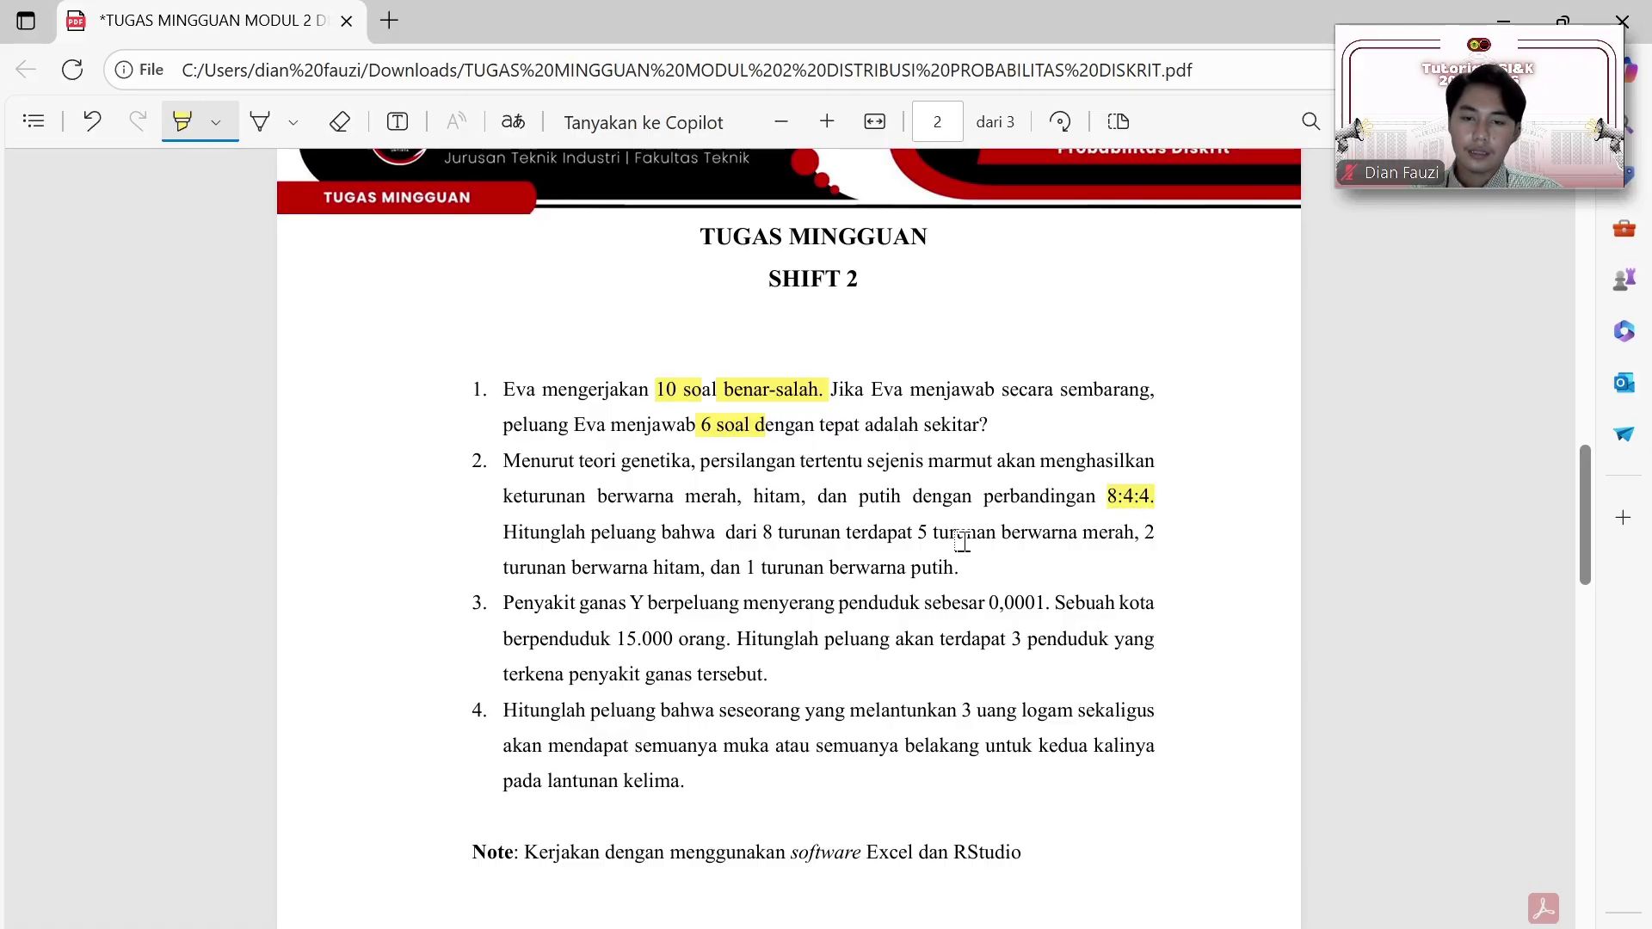
Step: Switch to the Excel workbook and fill the multinomial p row with 0.5 for p1, 0.25 for p2 and 0.25 for p3
key(alt+Tab)
click(499, 584)
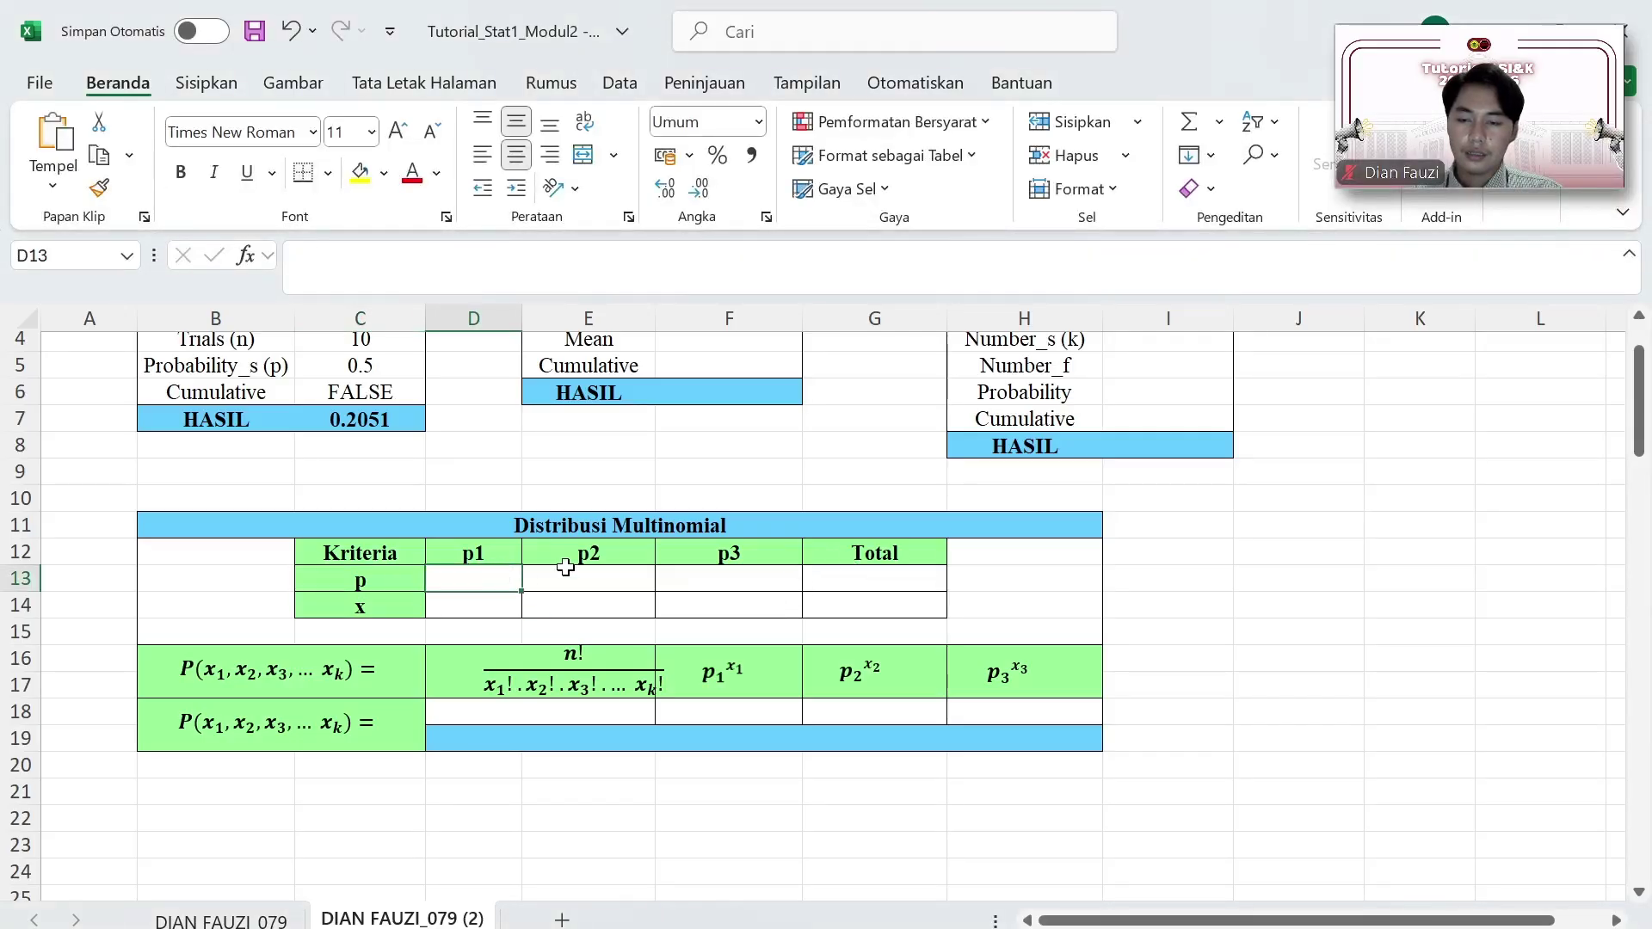
text(0.5)
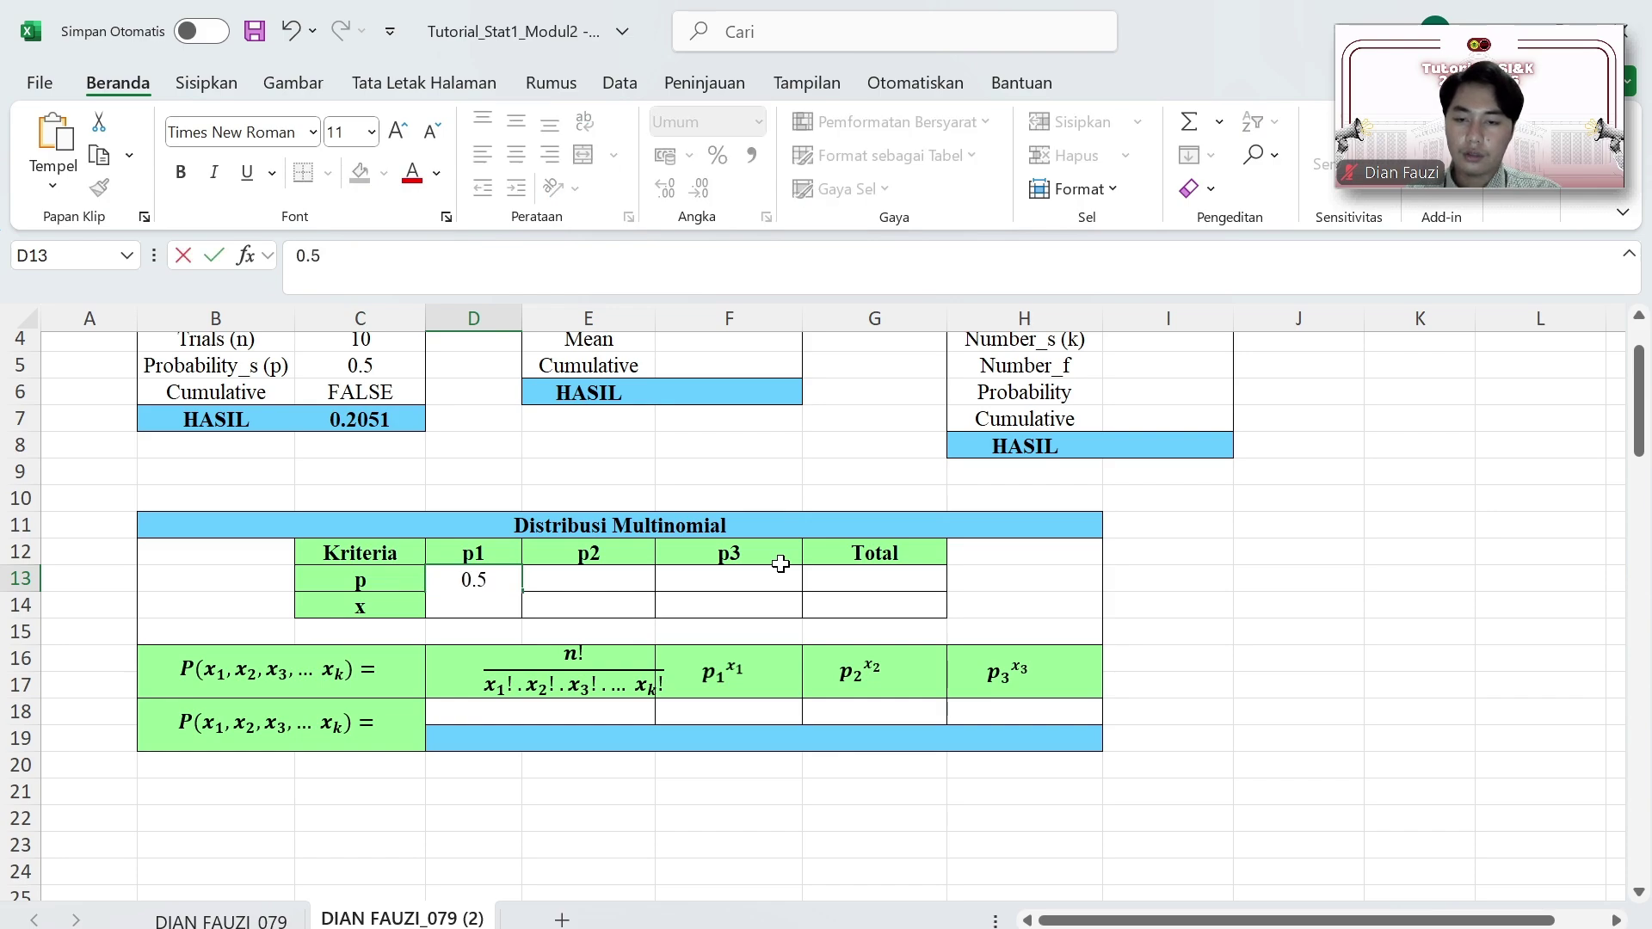
key(Tab)
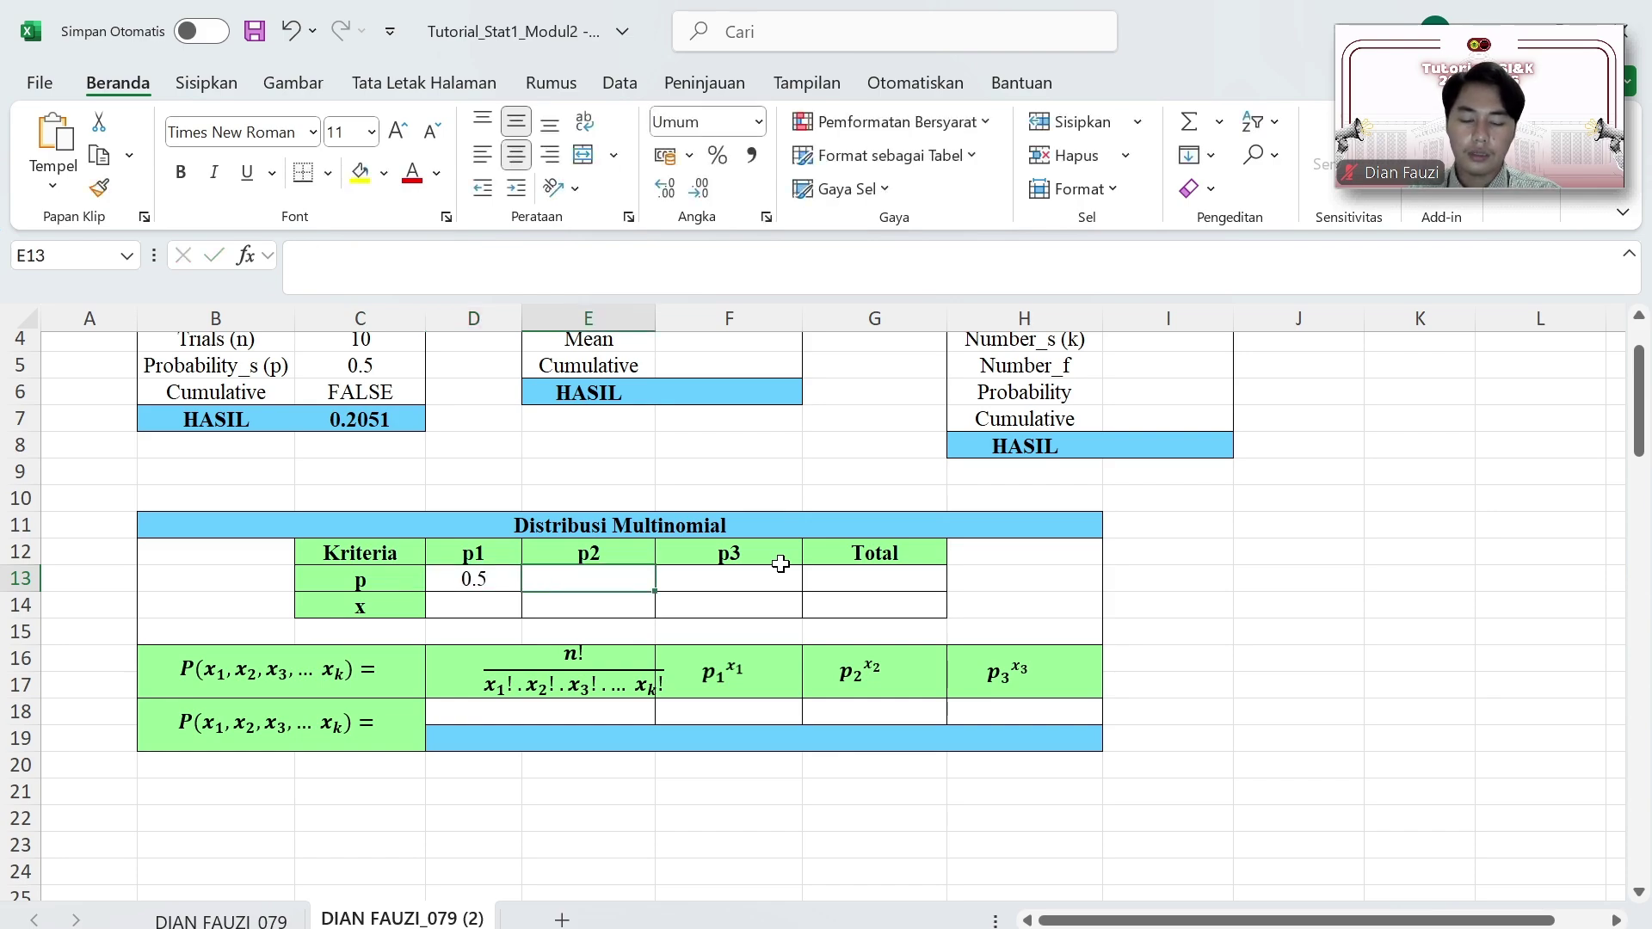
text(0.25)
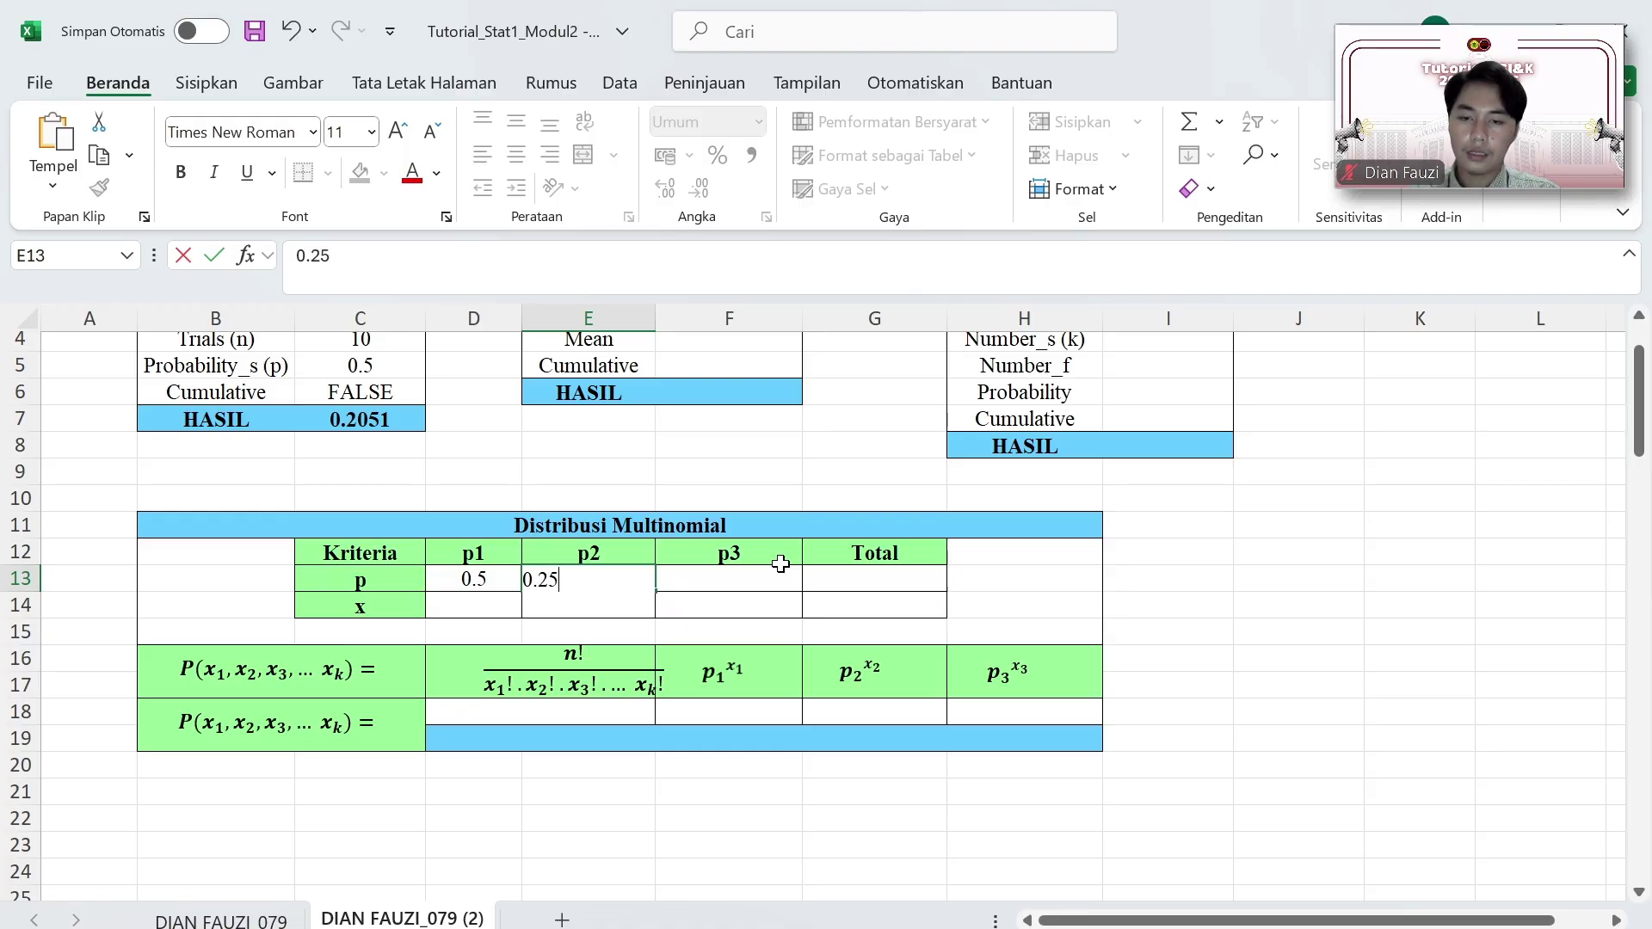
click(783, 575)
text(0)
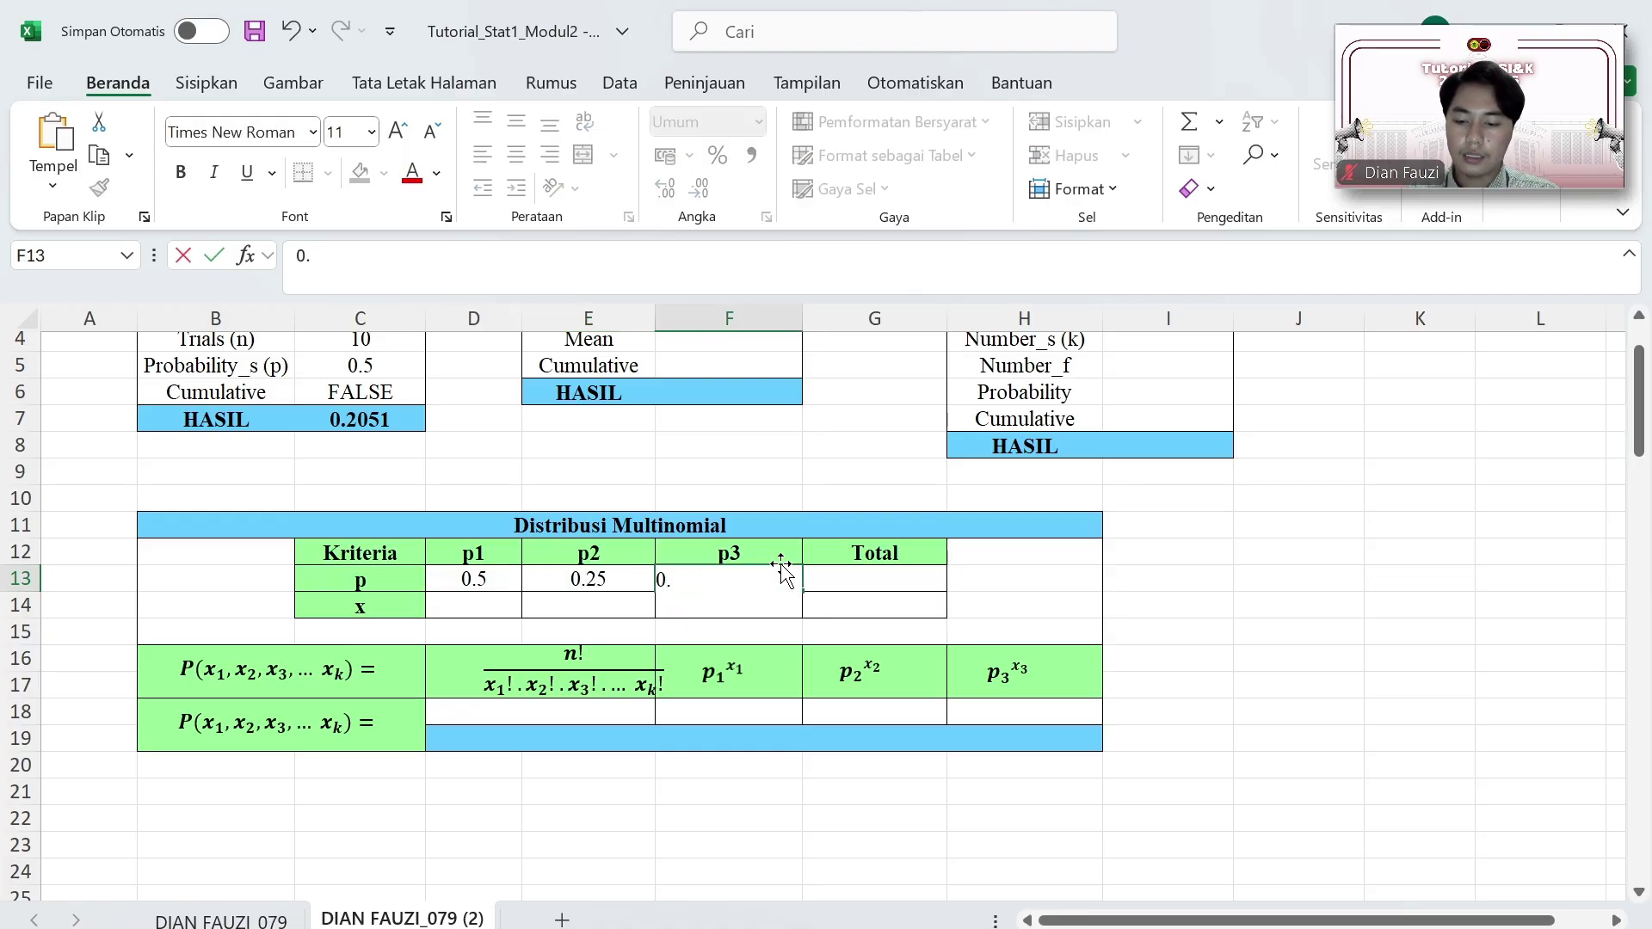
text(.25)
key(Return)
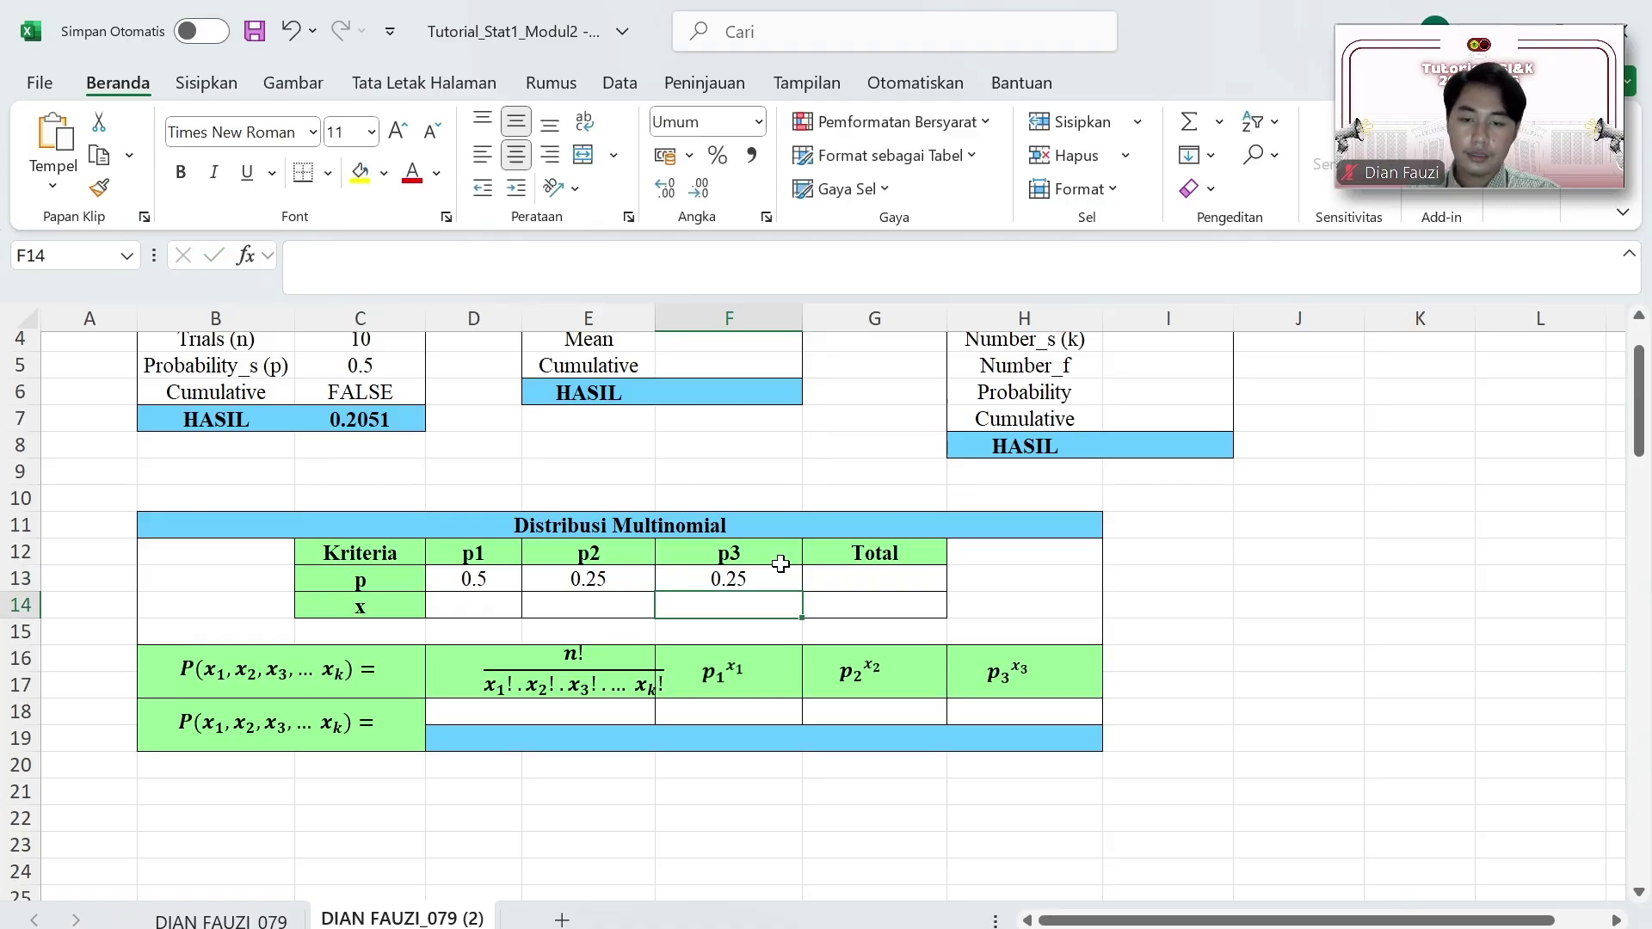
Step: Select cell D14 in the x row, and highlight the offspring counts 5, 2 and 1 in question 2 of the assignment PDF
key(Left)
key(Left)
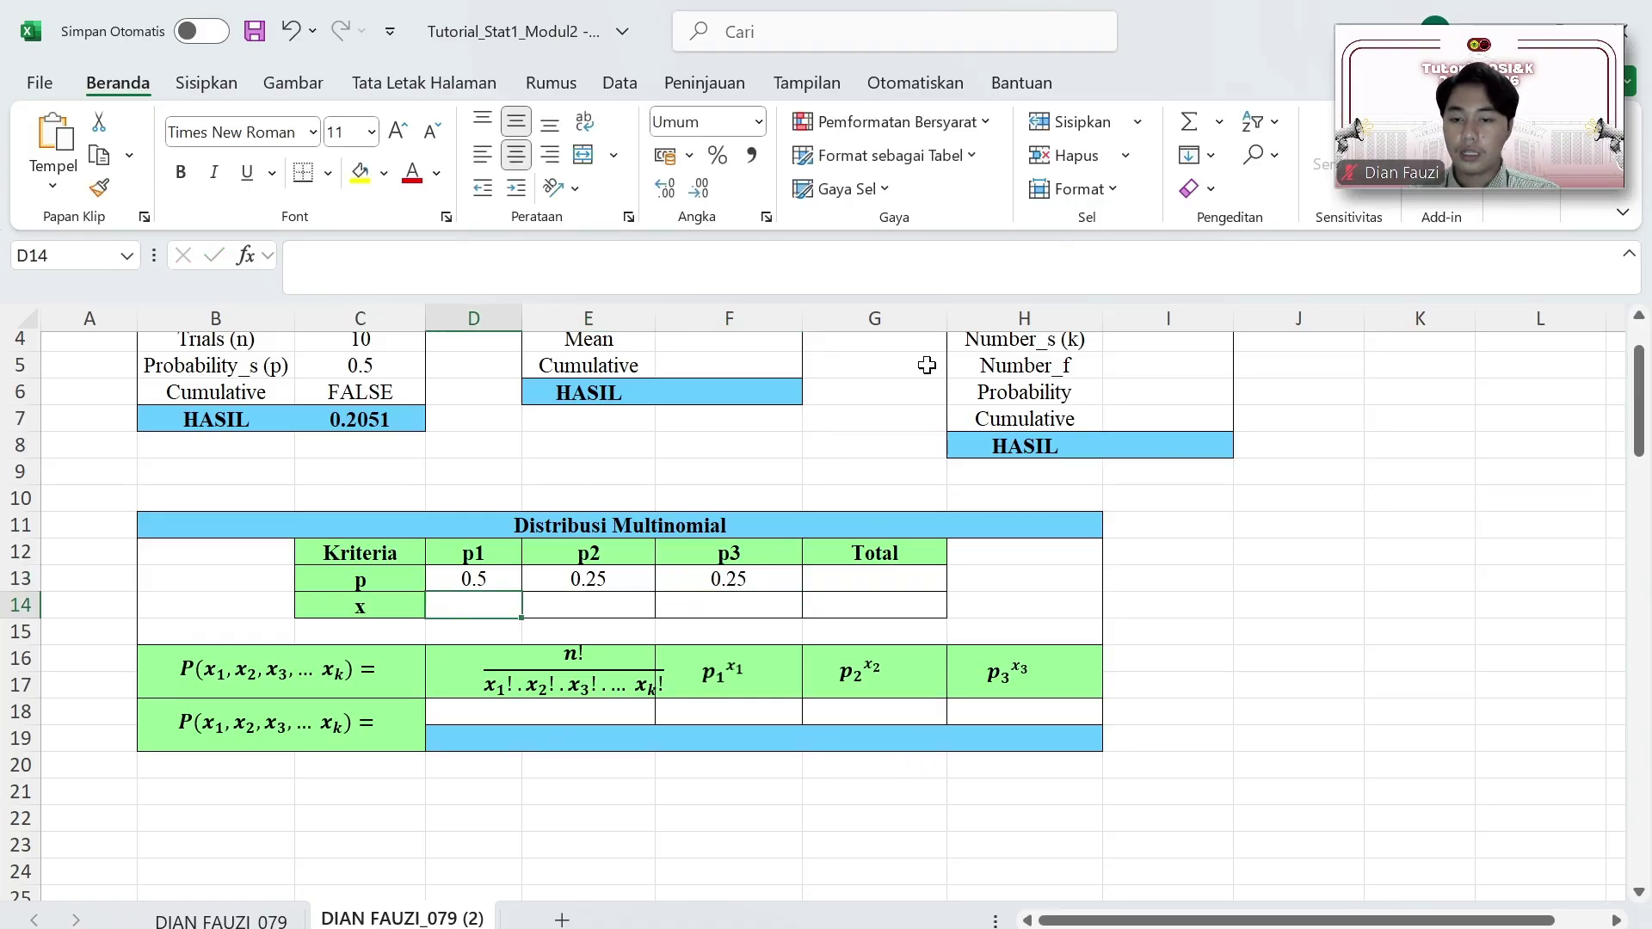
key(alt+Tab)
scroll(927, 465, down, 1)
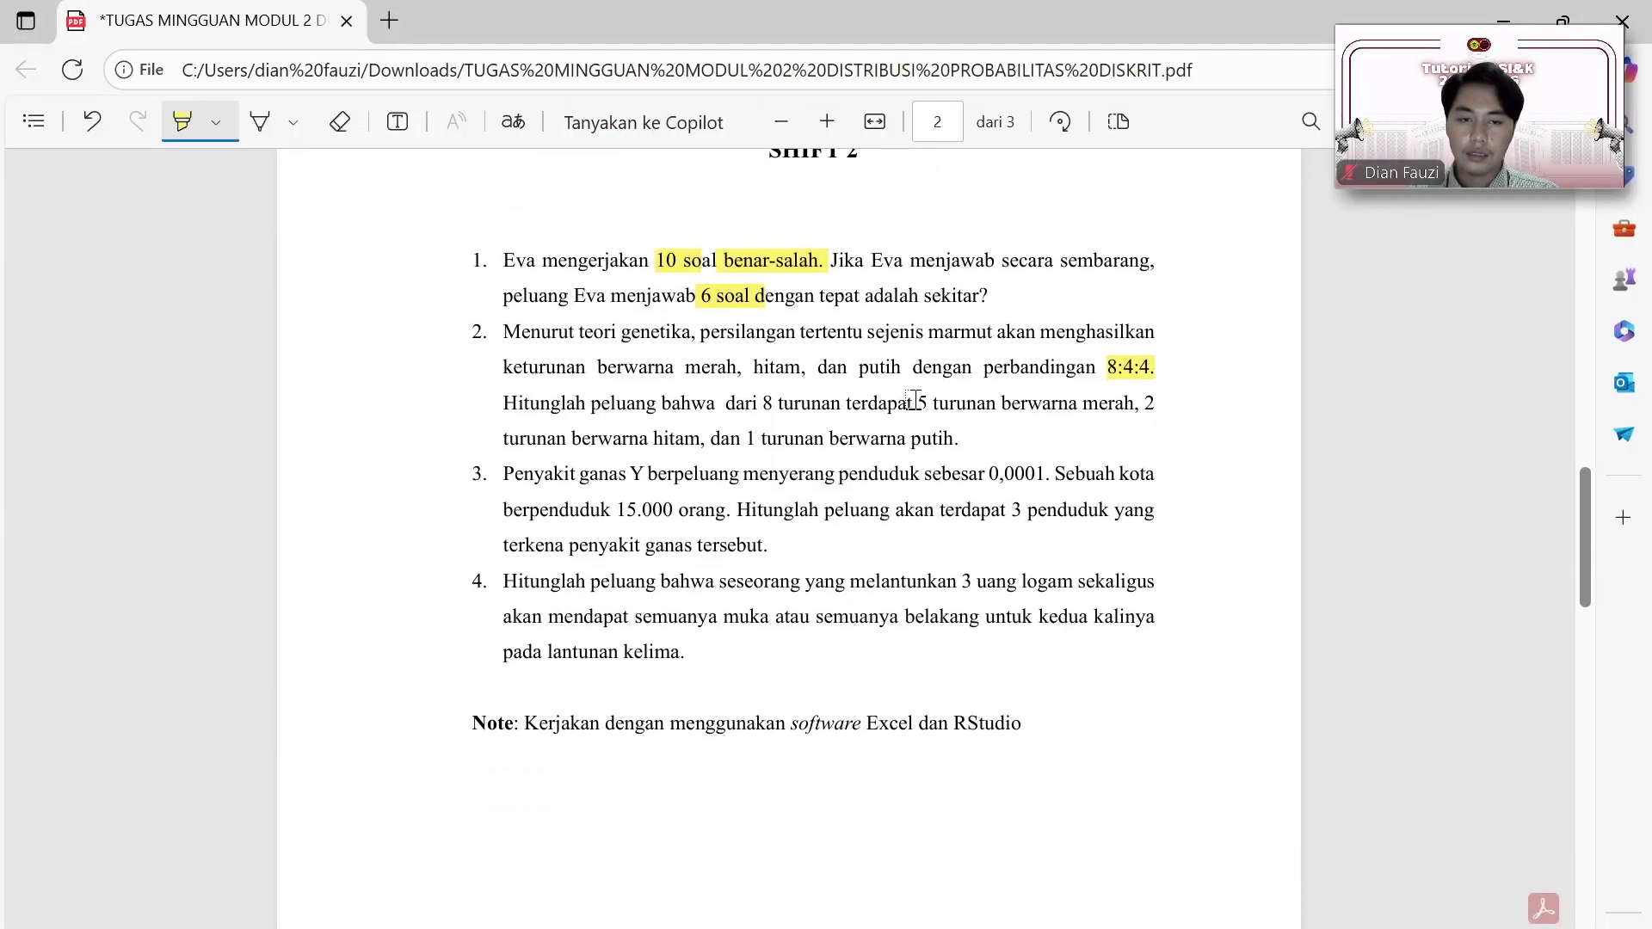
drag(913, 401, 1027, 405)
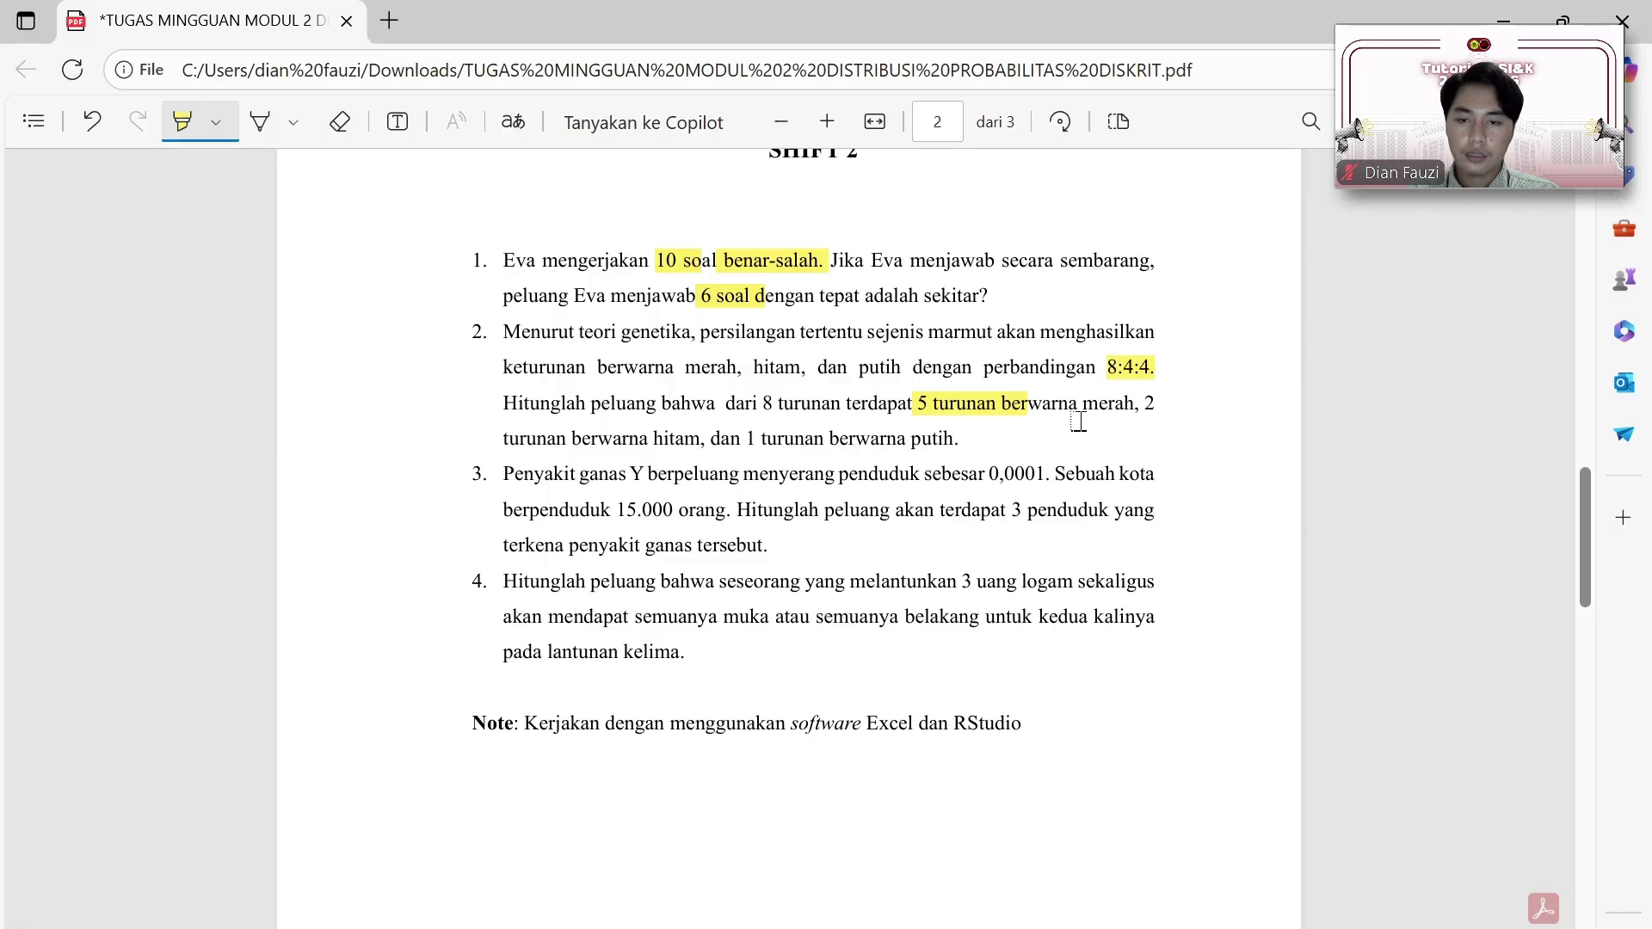
drag(1141, 402, 1160, 404)
drag(747, 448, 824, 446)
Step: Switch back to Excel and fill the multinomial x row with 5 for p1, 2 for p2 and 1 for p3
key(alt+Tab)
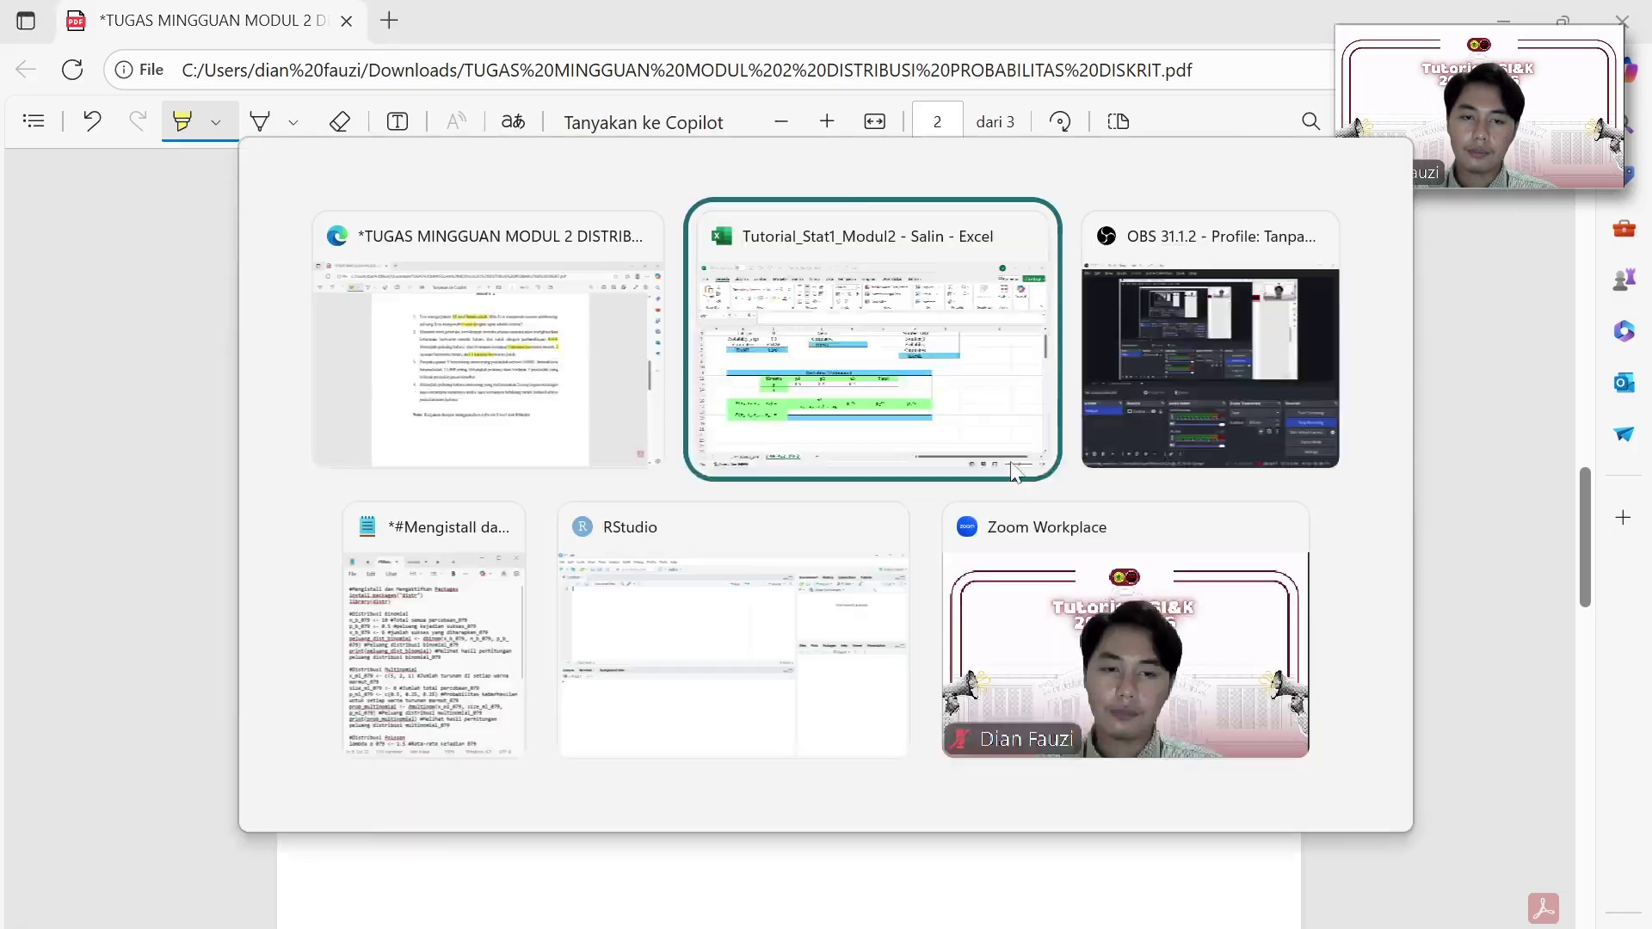
text(5)
key(Tab)
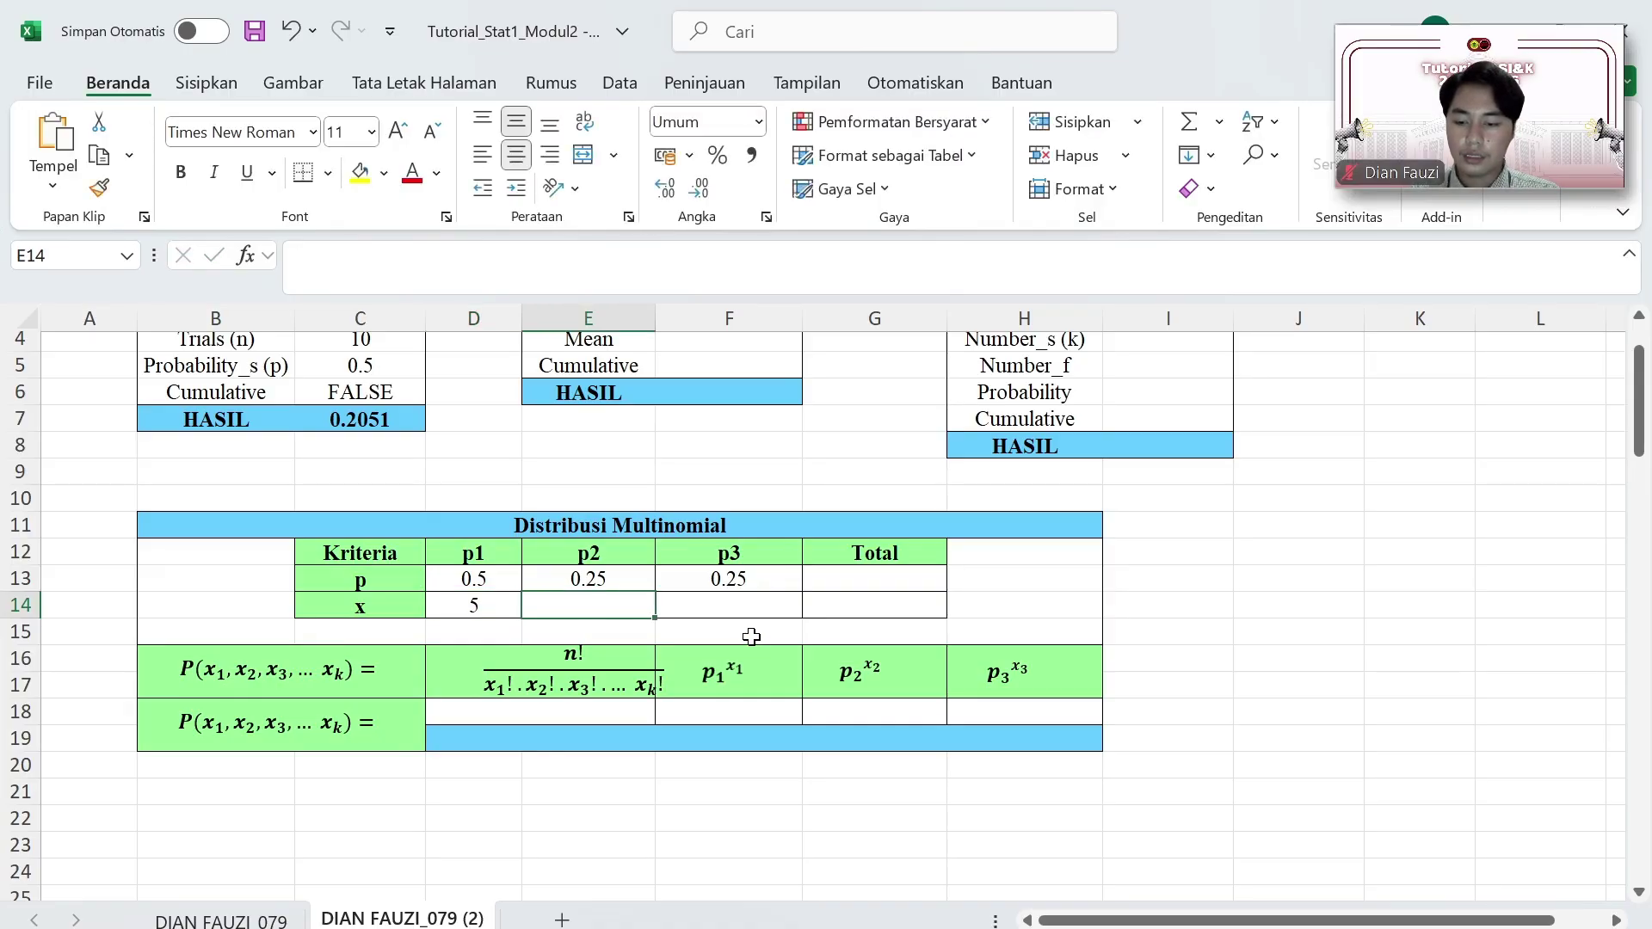
text(2)
key(Tab)
text(1)
key(Tab)
Step: Calculate the Total of the p row in G13 with =SUM(D13:F13) and copy the formula down to the x row
key(Up)
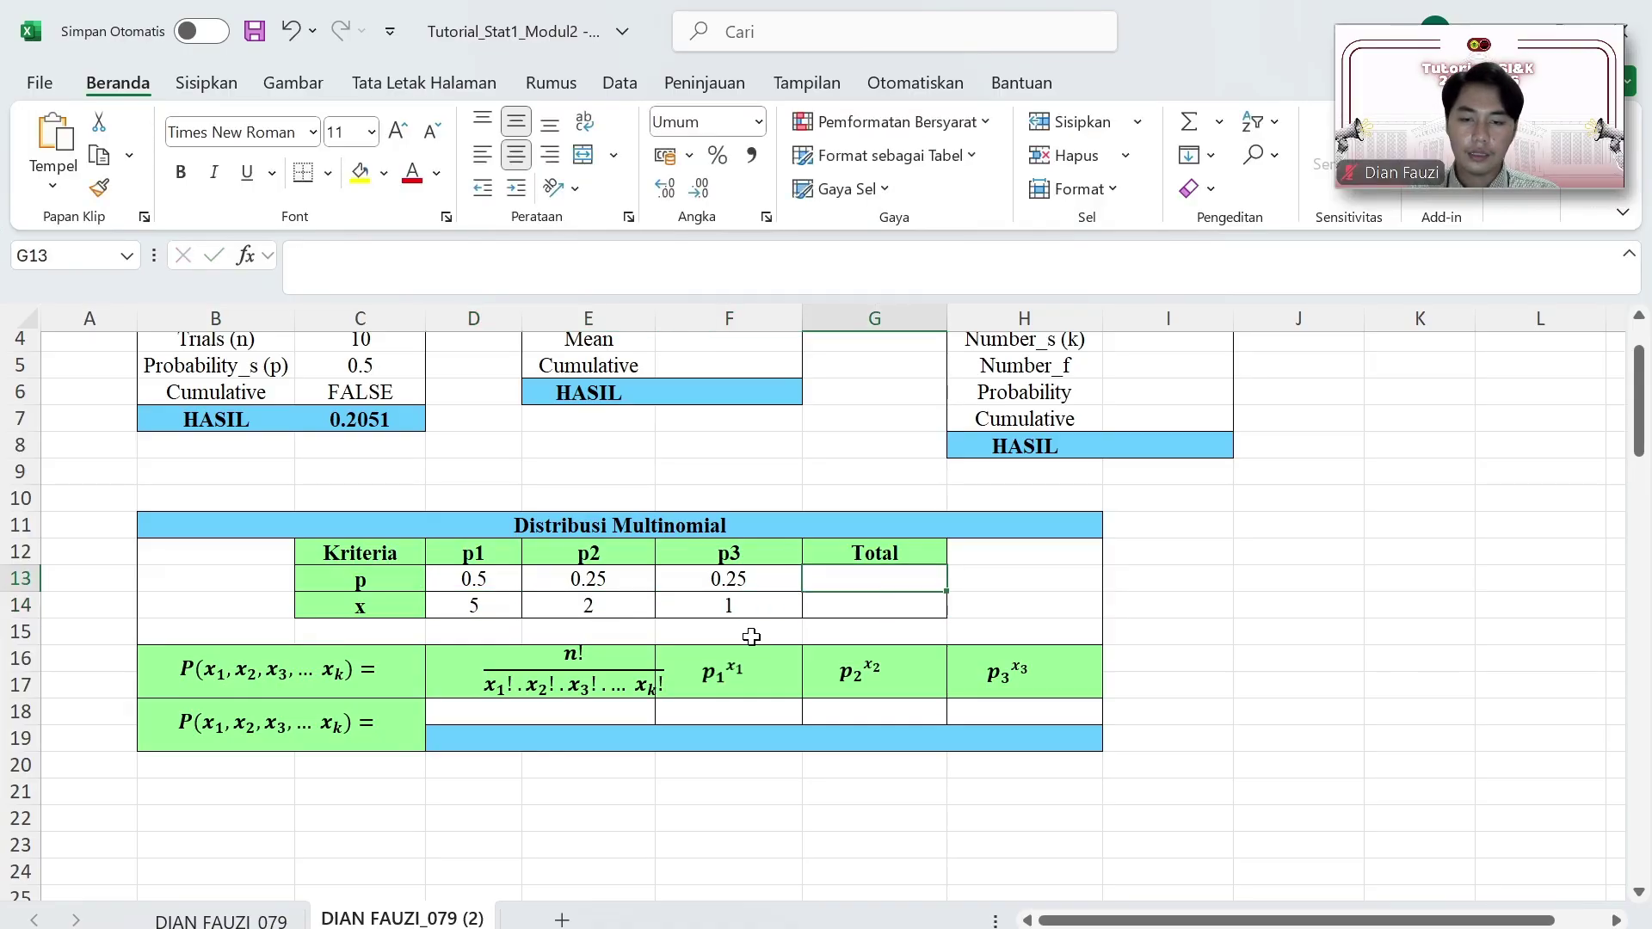
text(=)
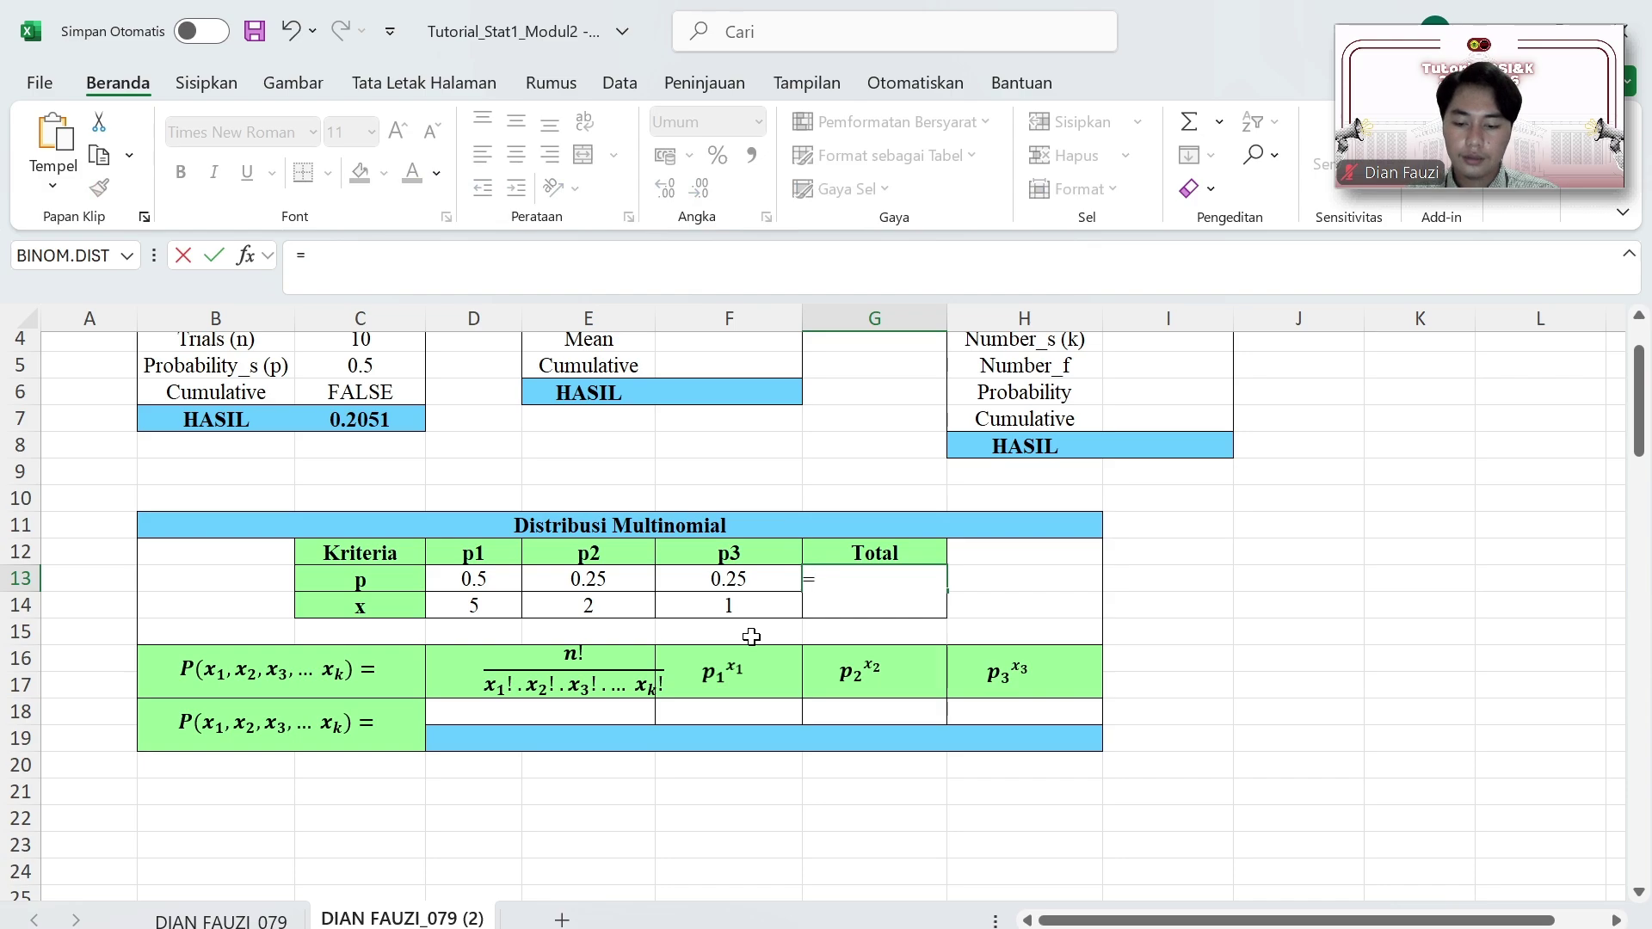
text(SUM()
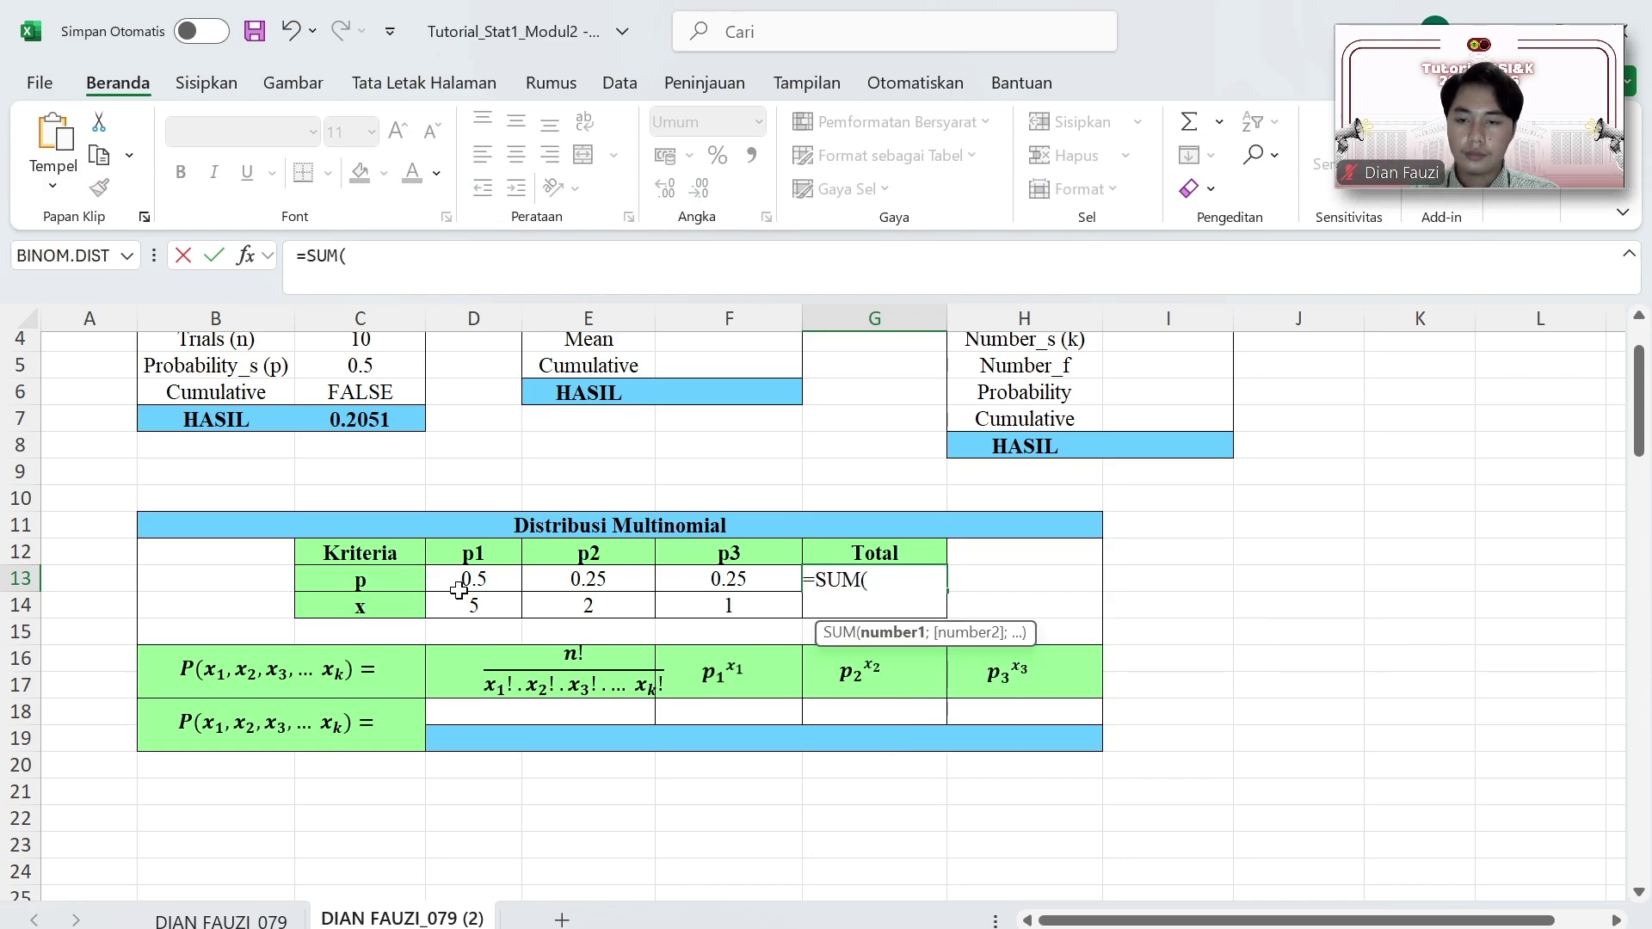
drag(465, 581, 692, 584)
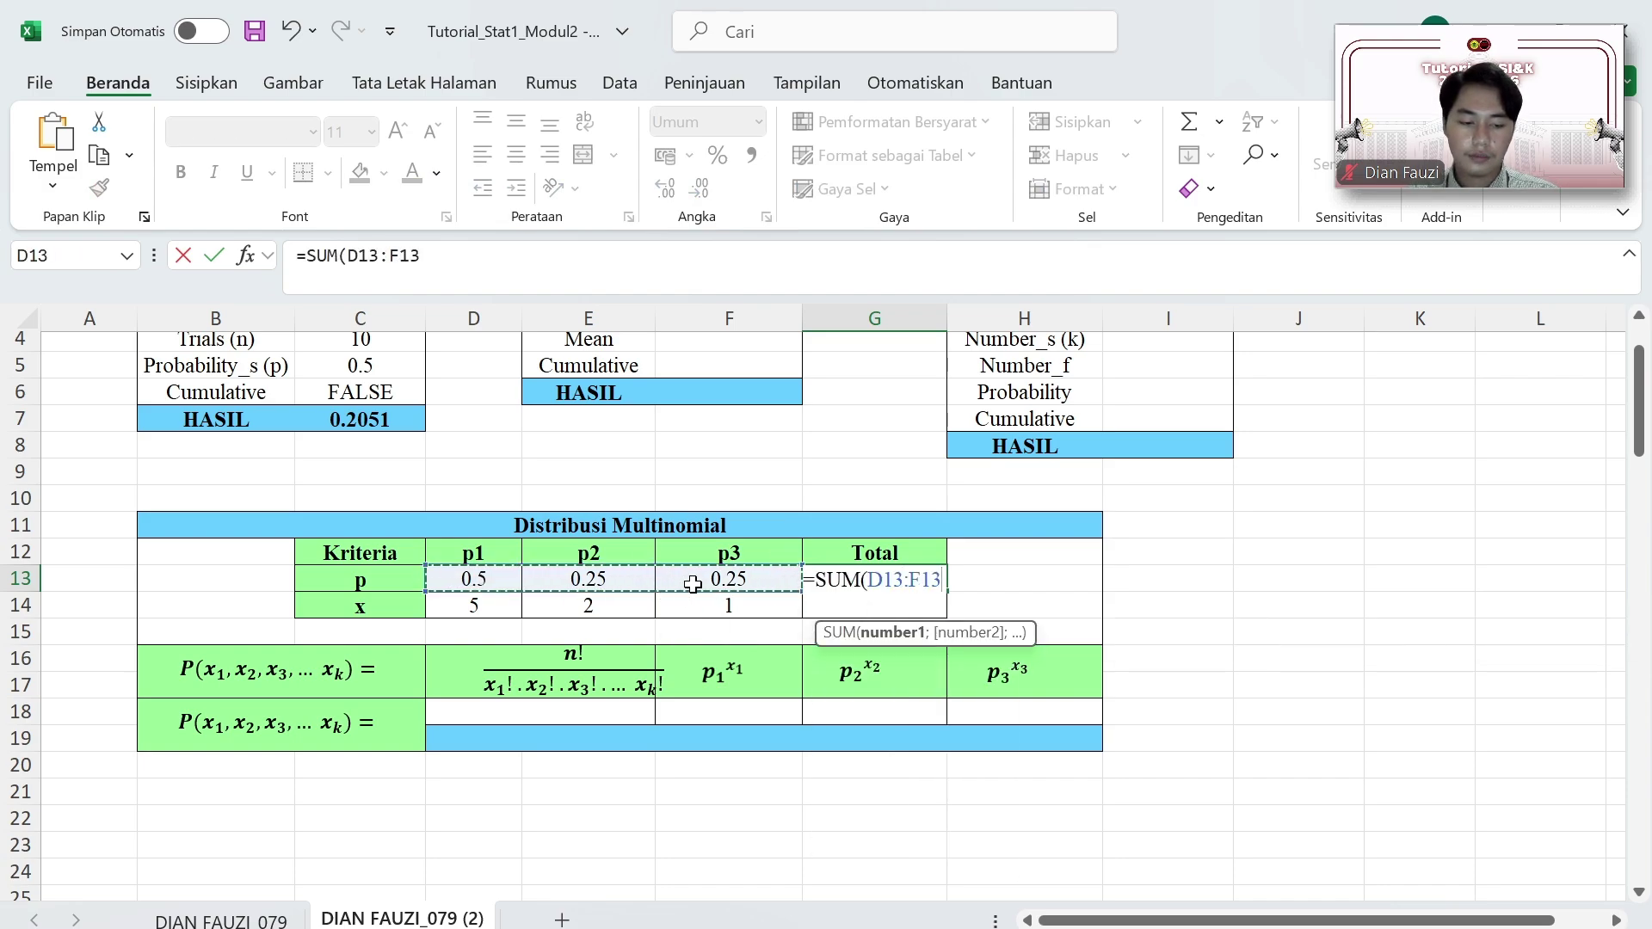
key(Return)
click(922, 574)
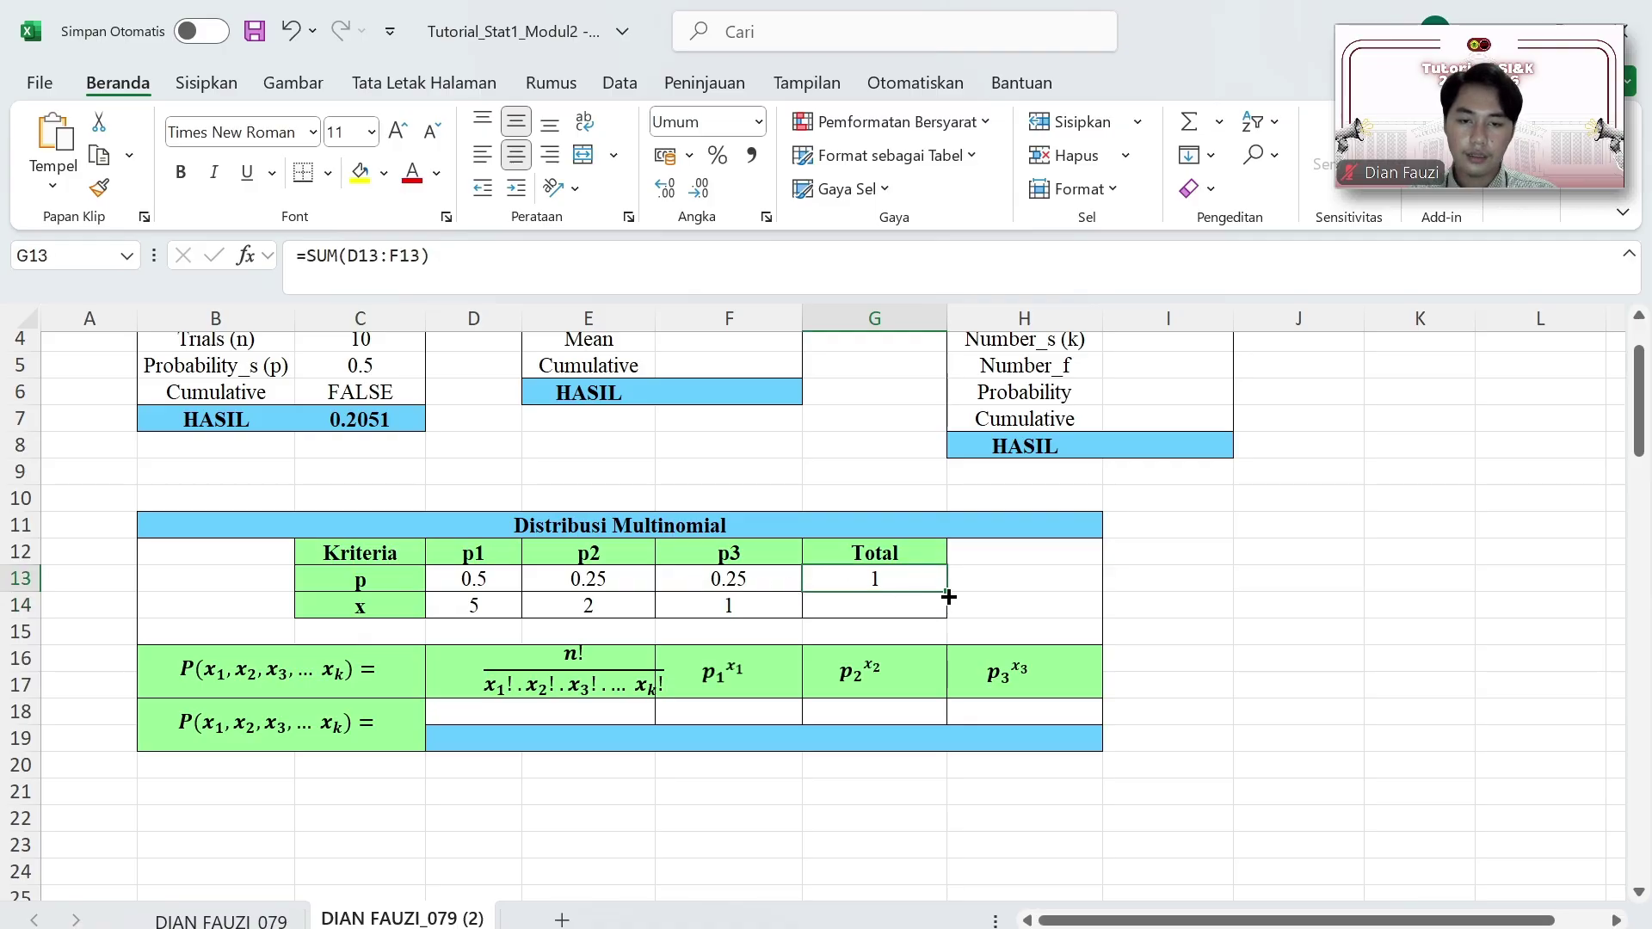
drag(947, 588, 949, 612)
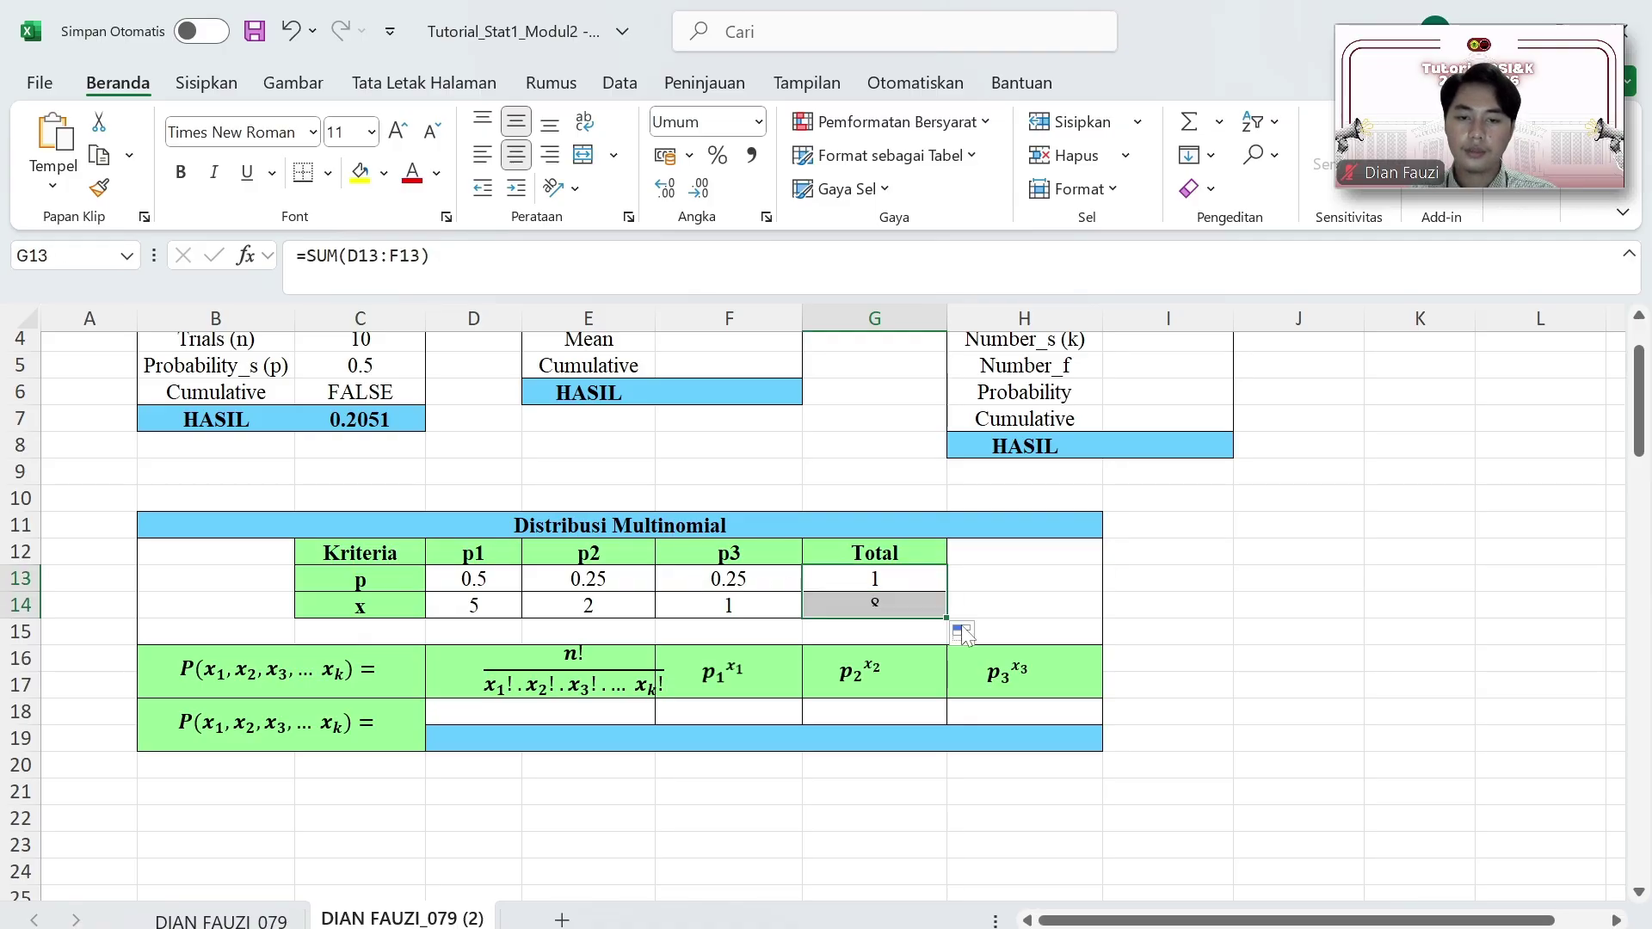
click(1005, 587)
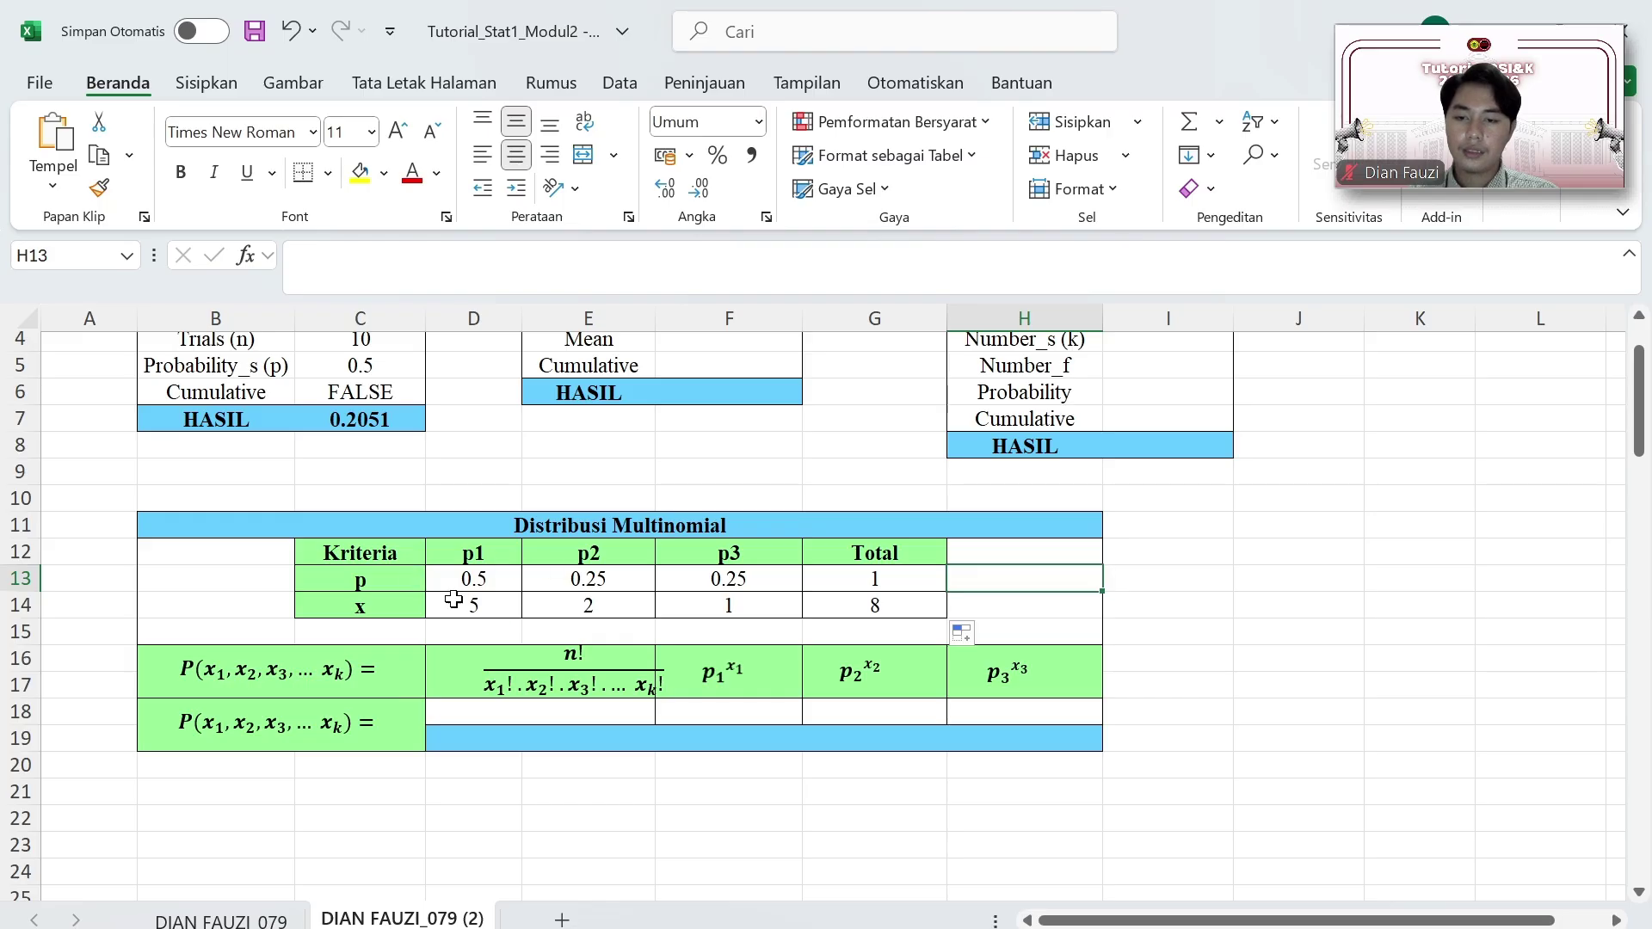
Step: Calculate the multinomial coefficient in D18 with =MULTINOMIAL(D13:F13;D14:F14)
click(508, 712)
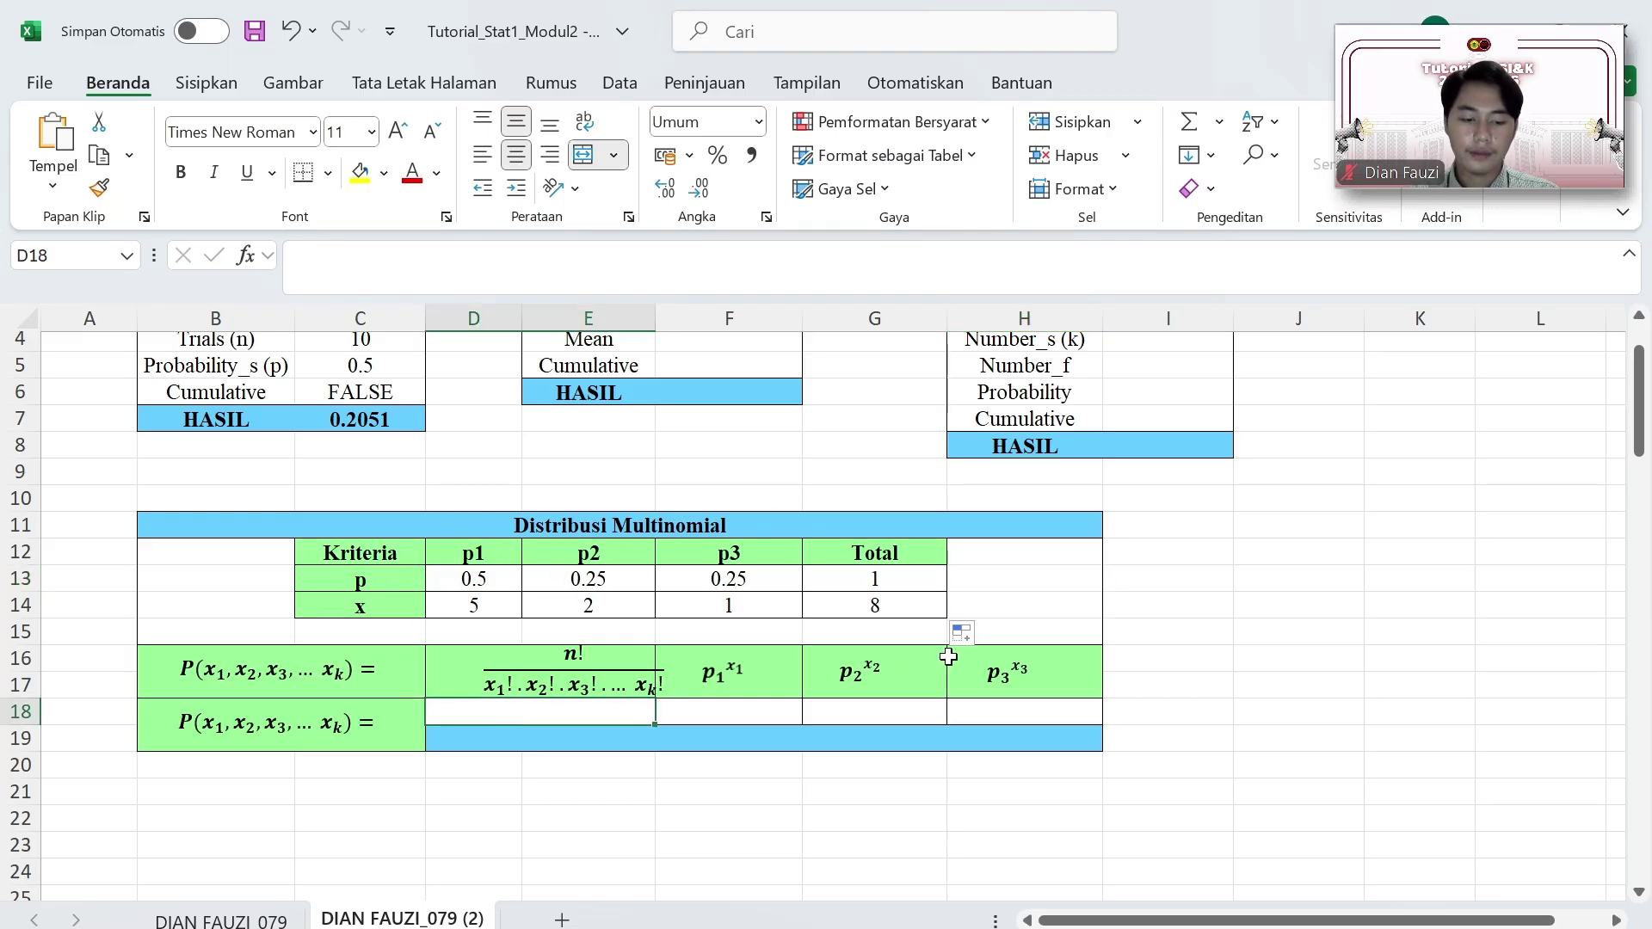
text(=MUL)
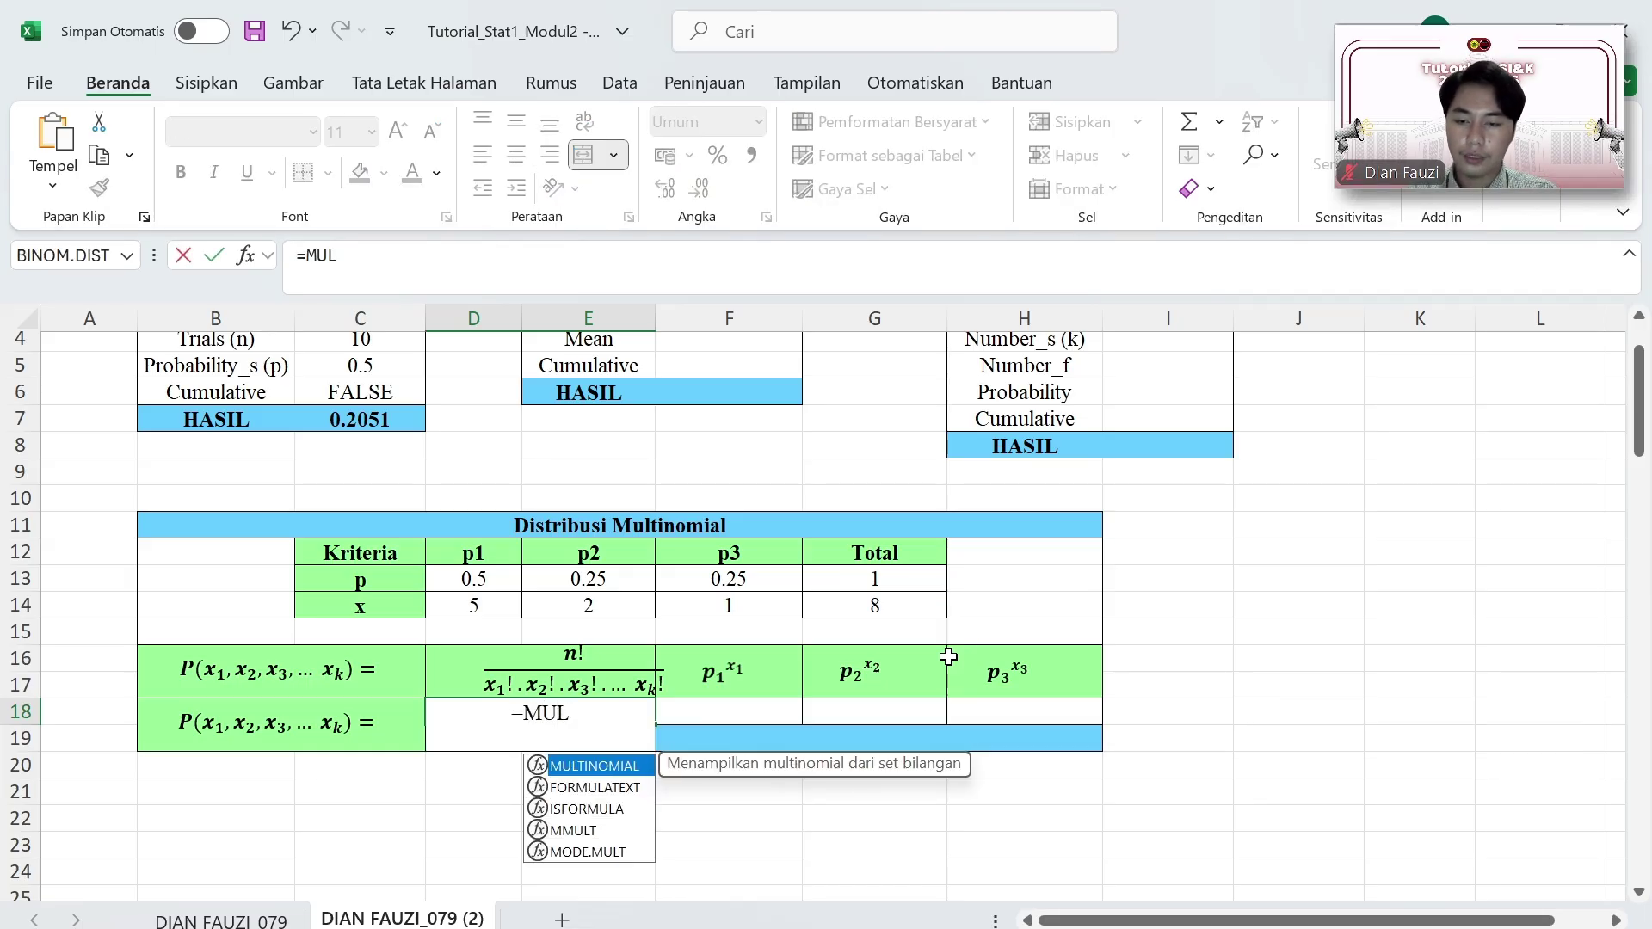
key(Tab)
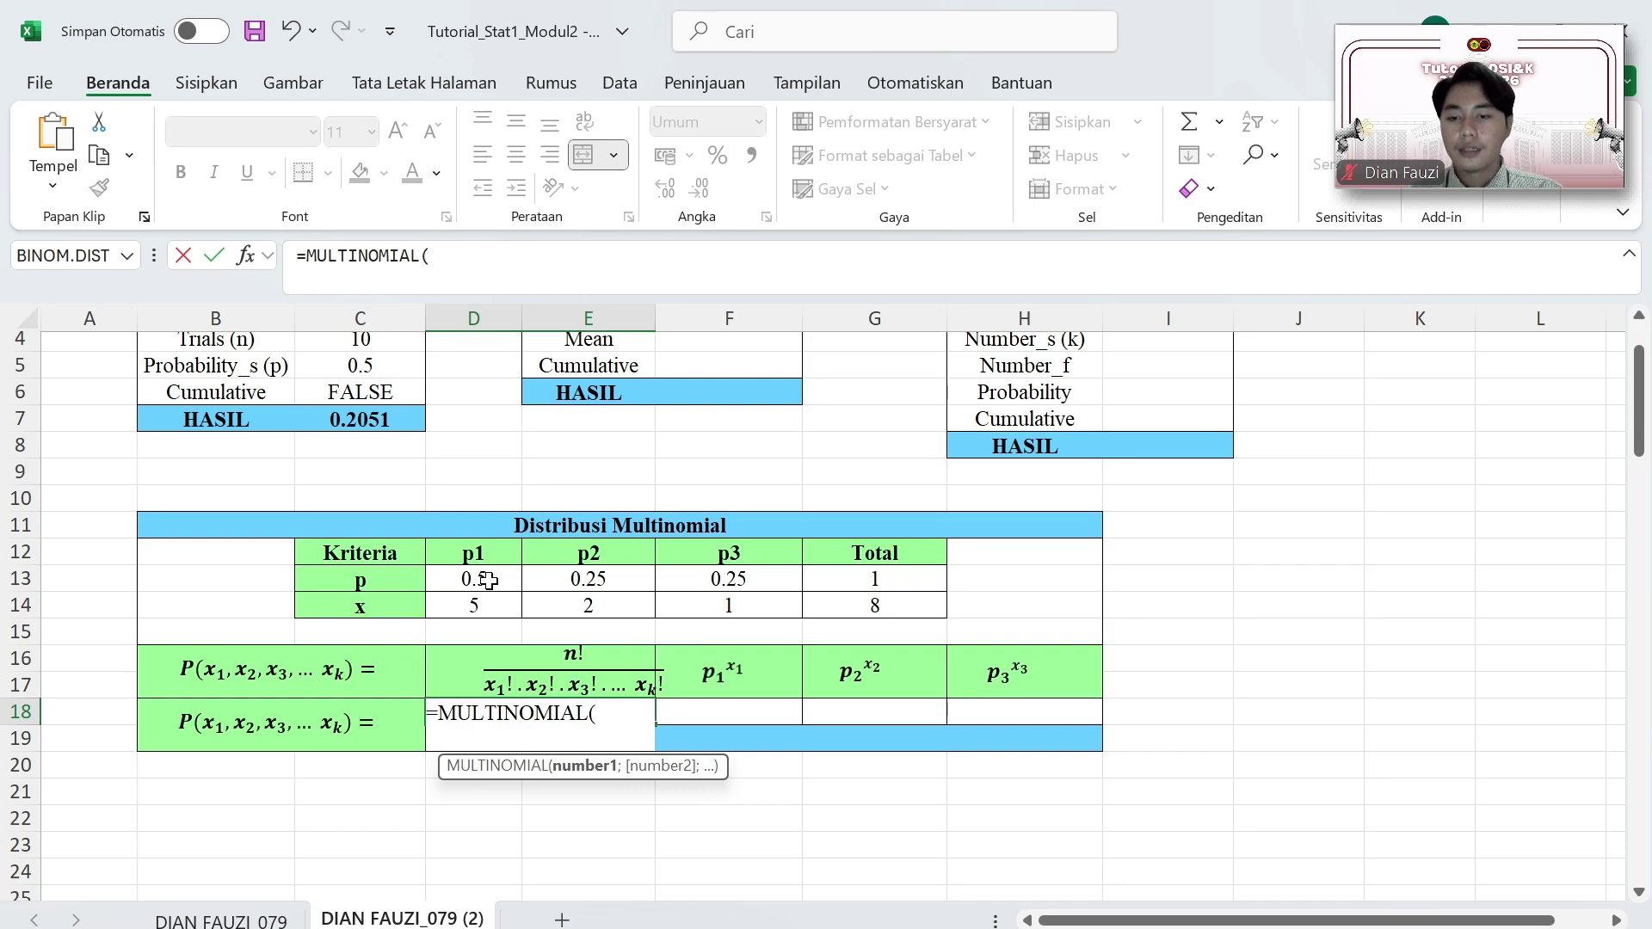
drag(488, 581, 709, 592)
text(;)
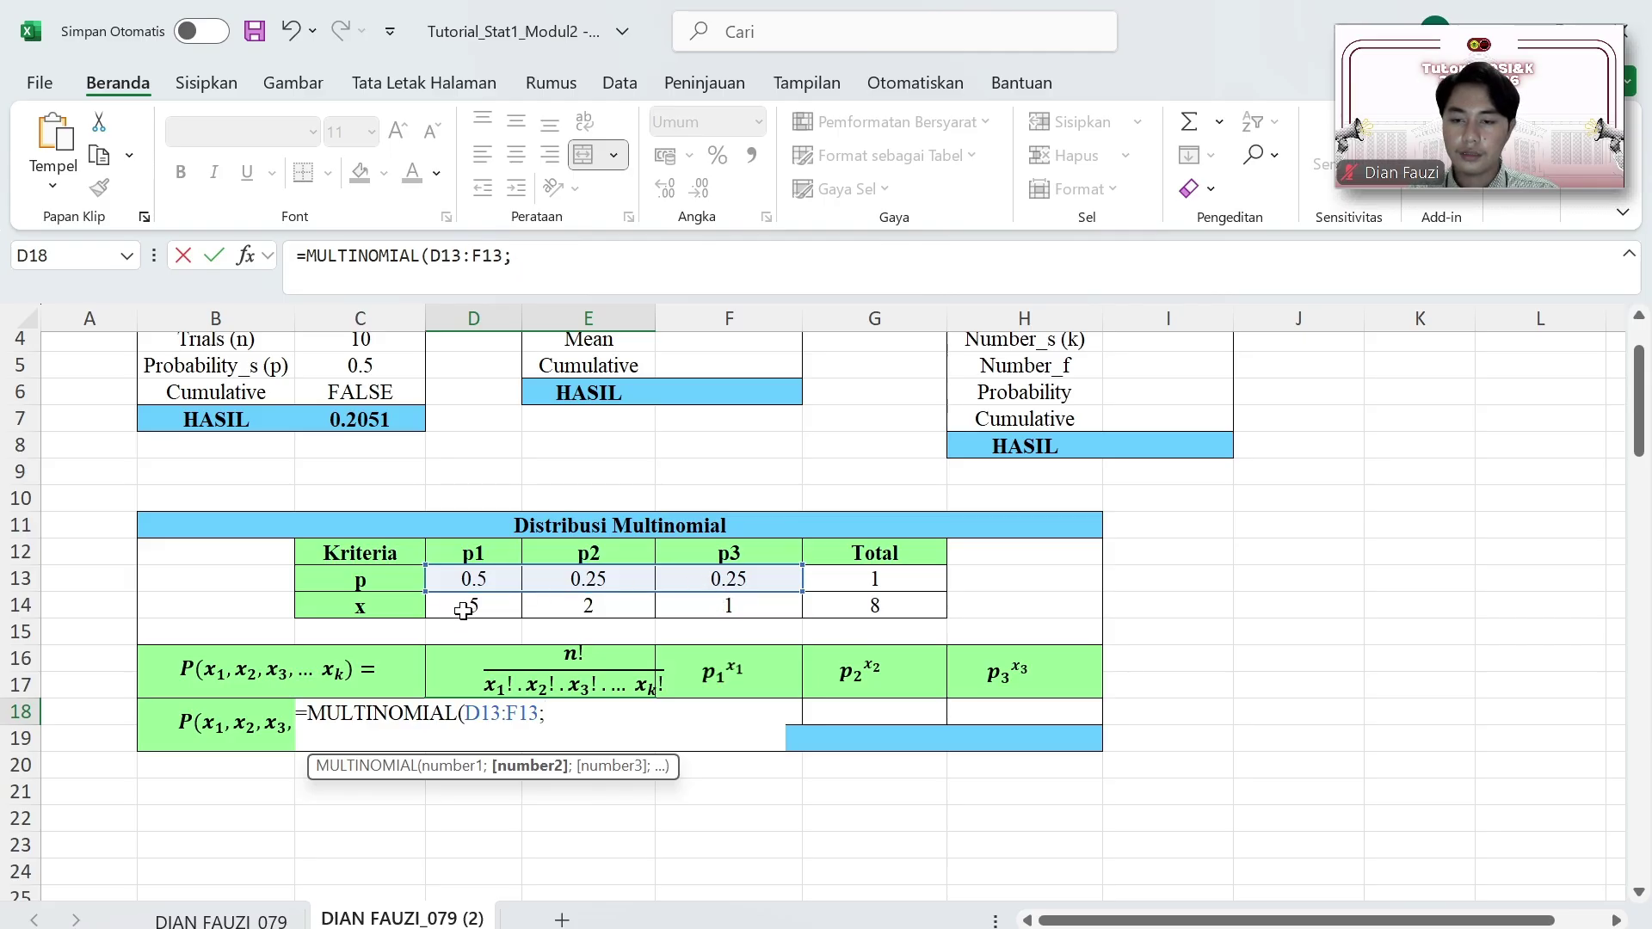
drag(460, 612, 685, 608)
key(Return)
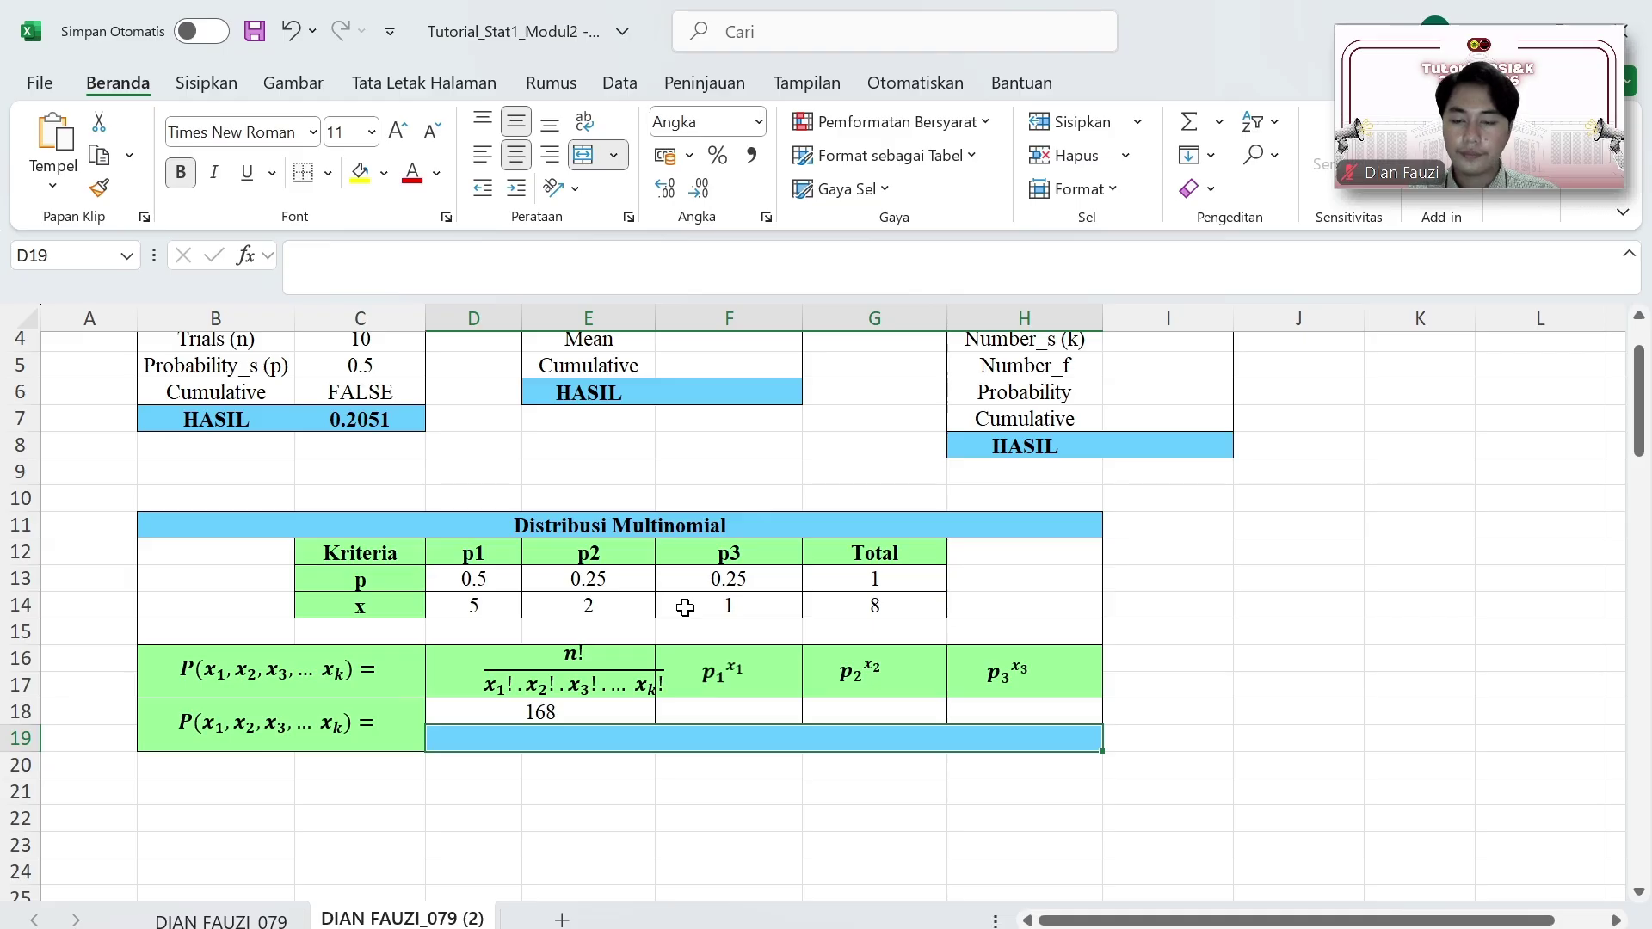
click(575, 714)
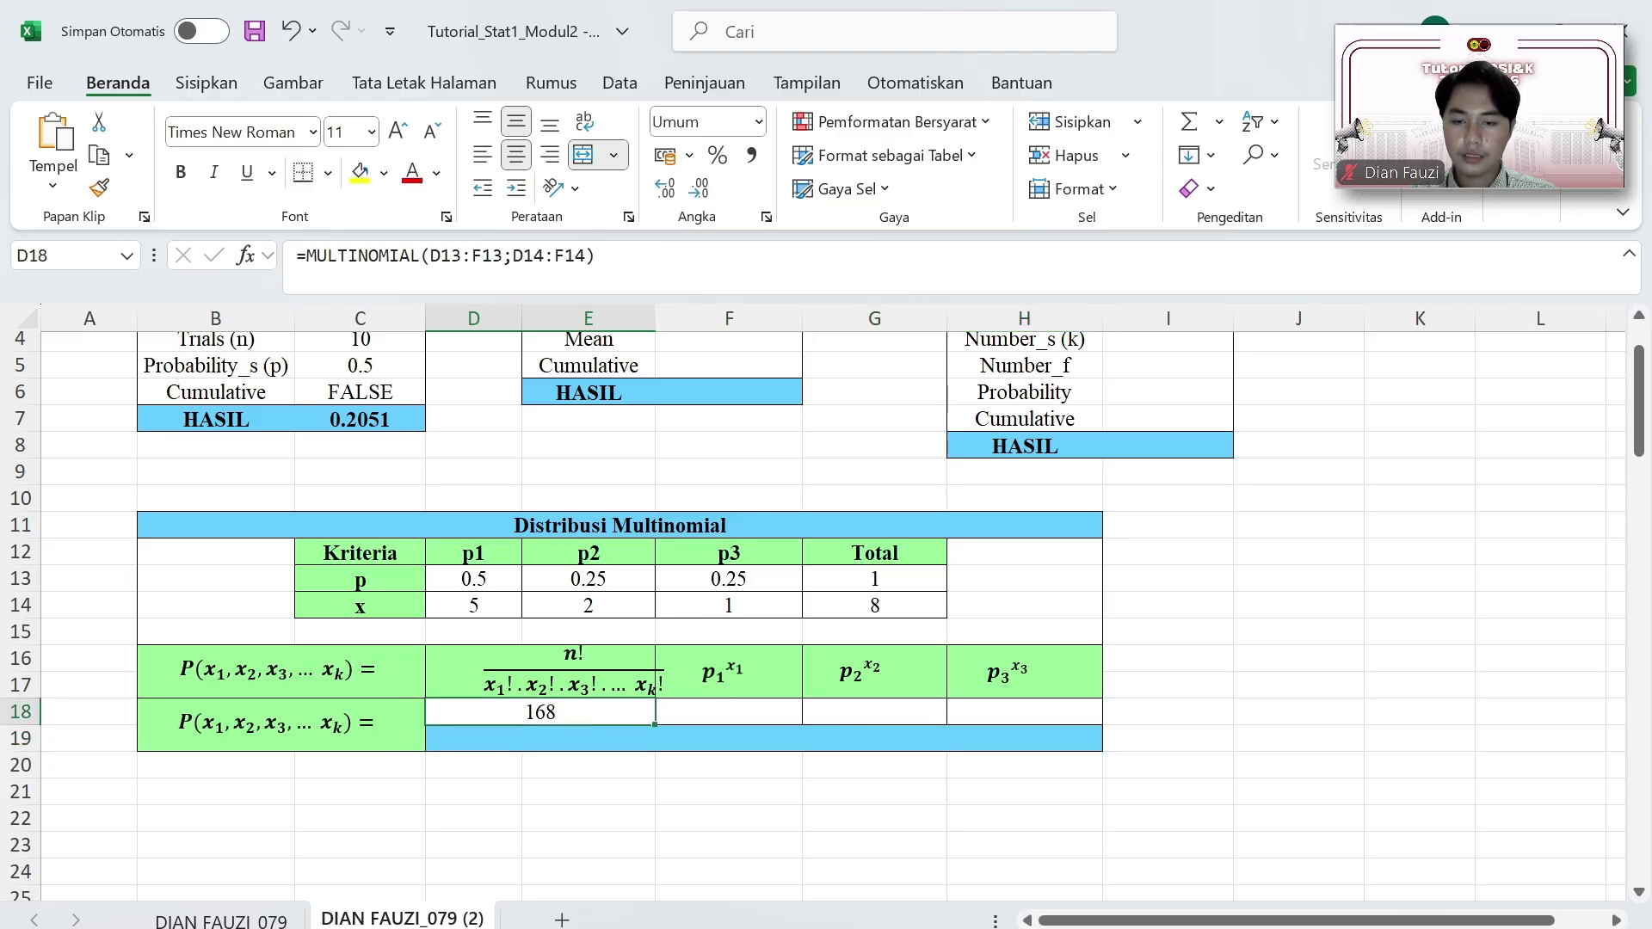
Step: Calculate p1 to the power x1 in F18 with =D13^D14 and copy the formula across to H18
click(732, 711)
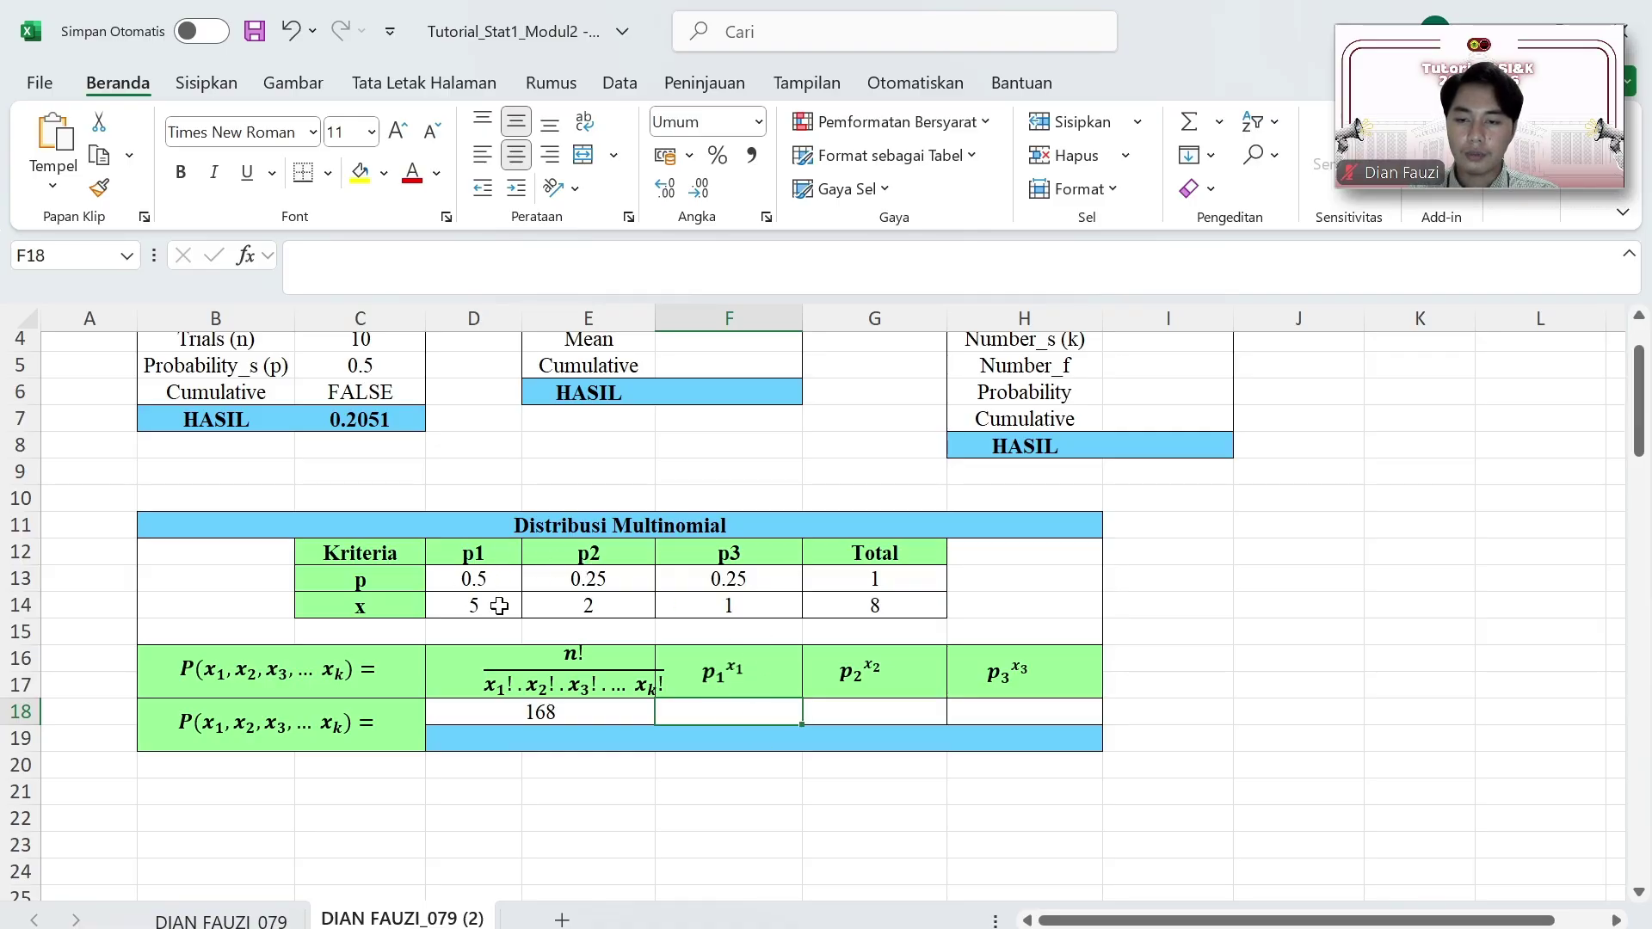
text(=)
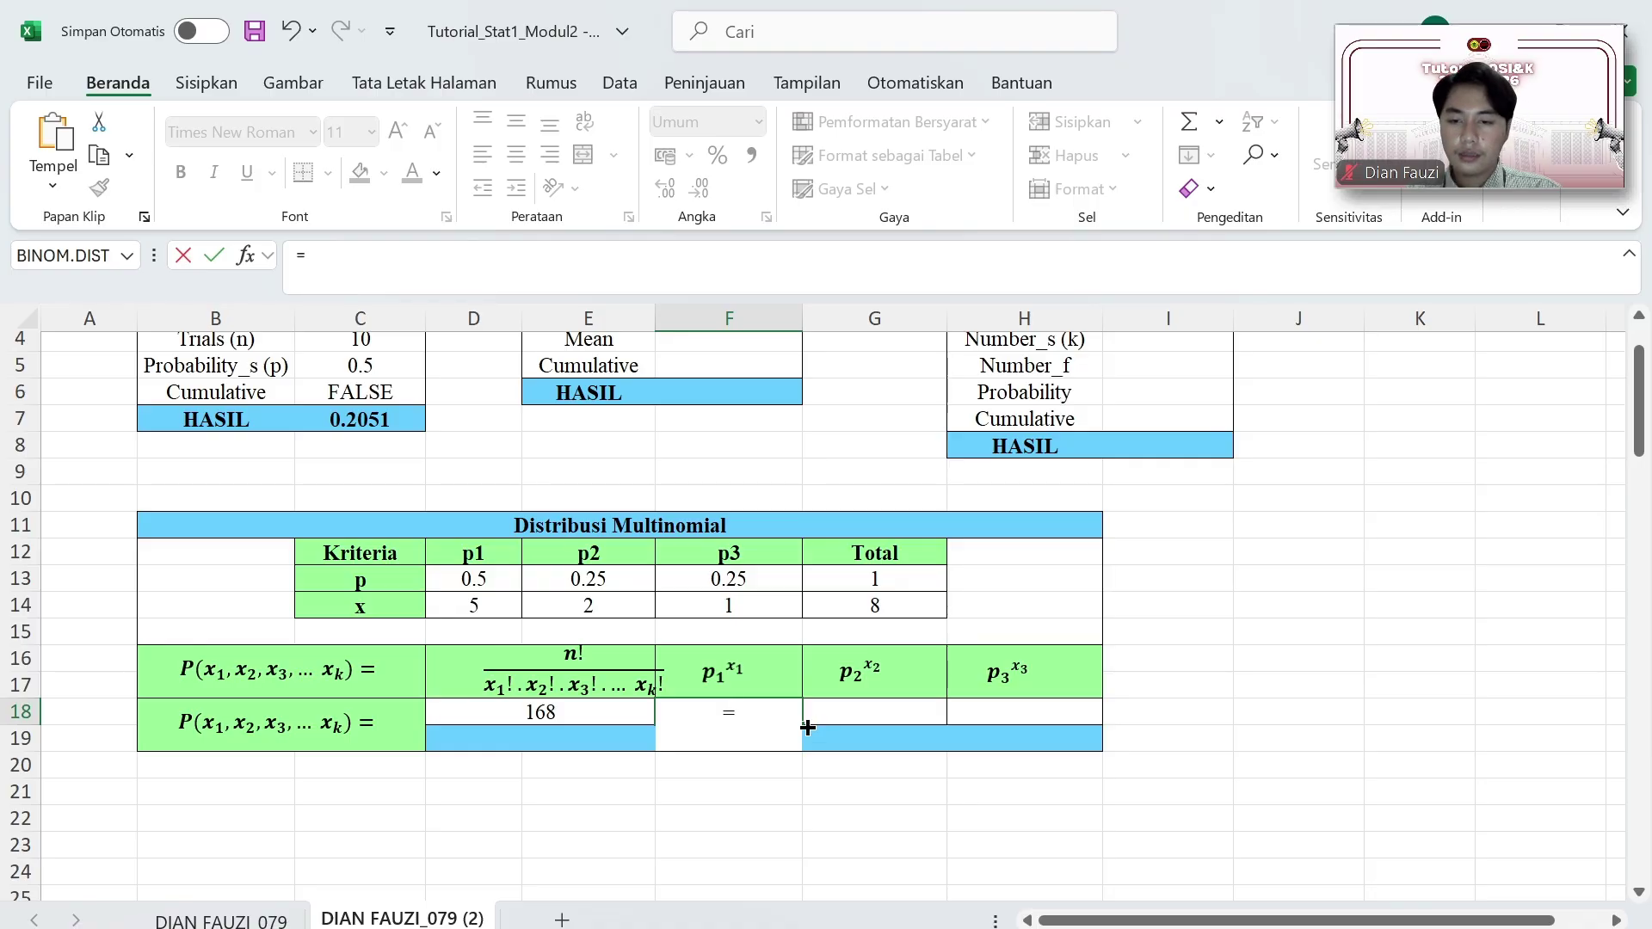
click(494, 583)
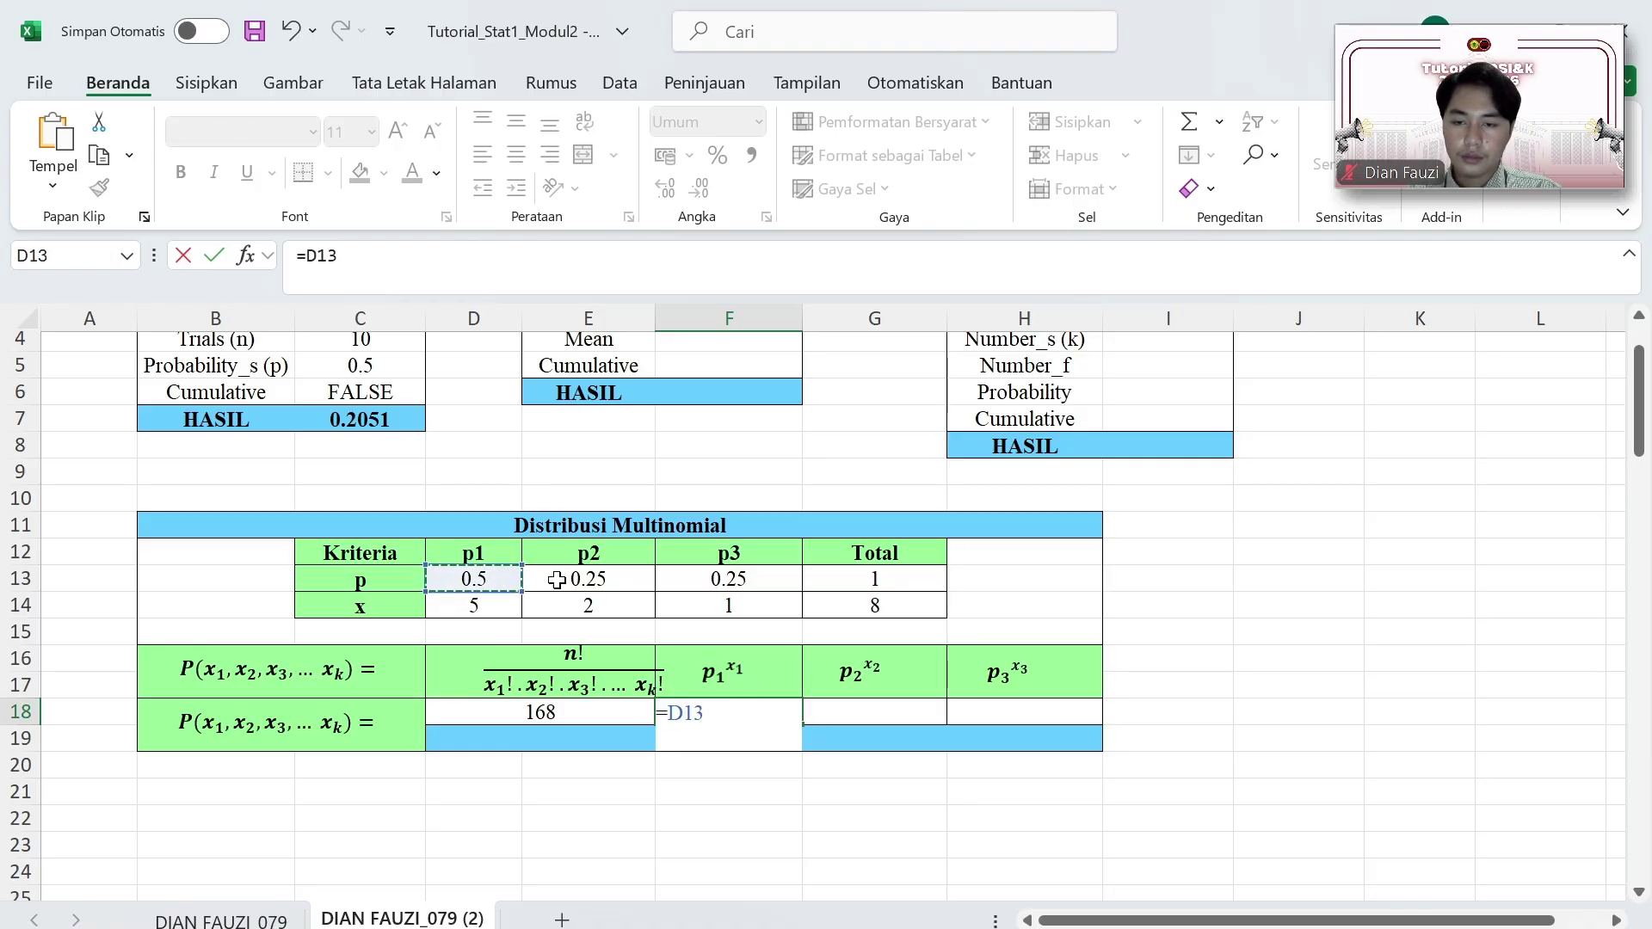
text(^)
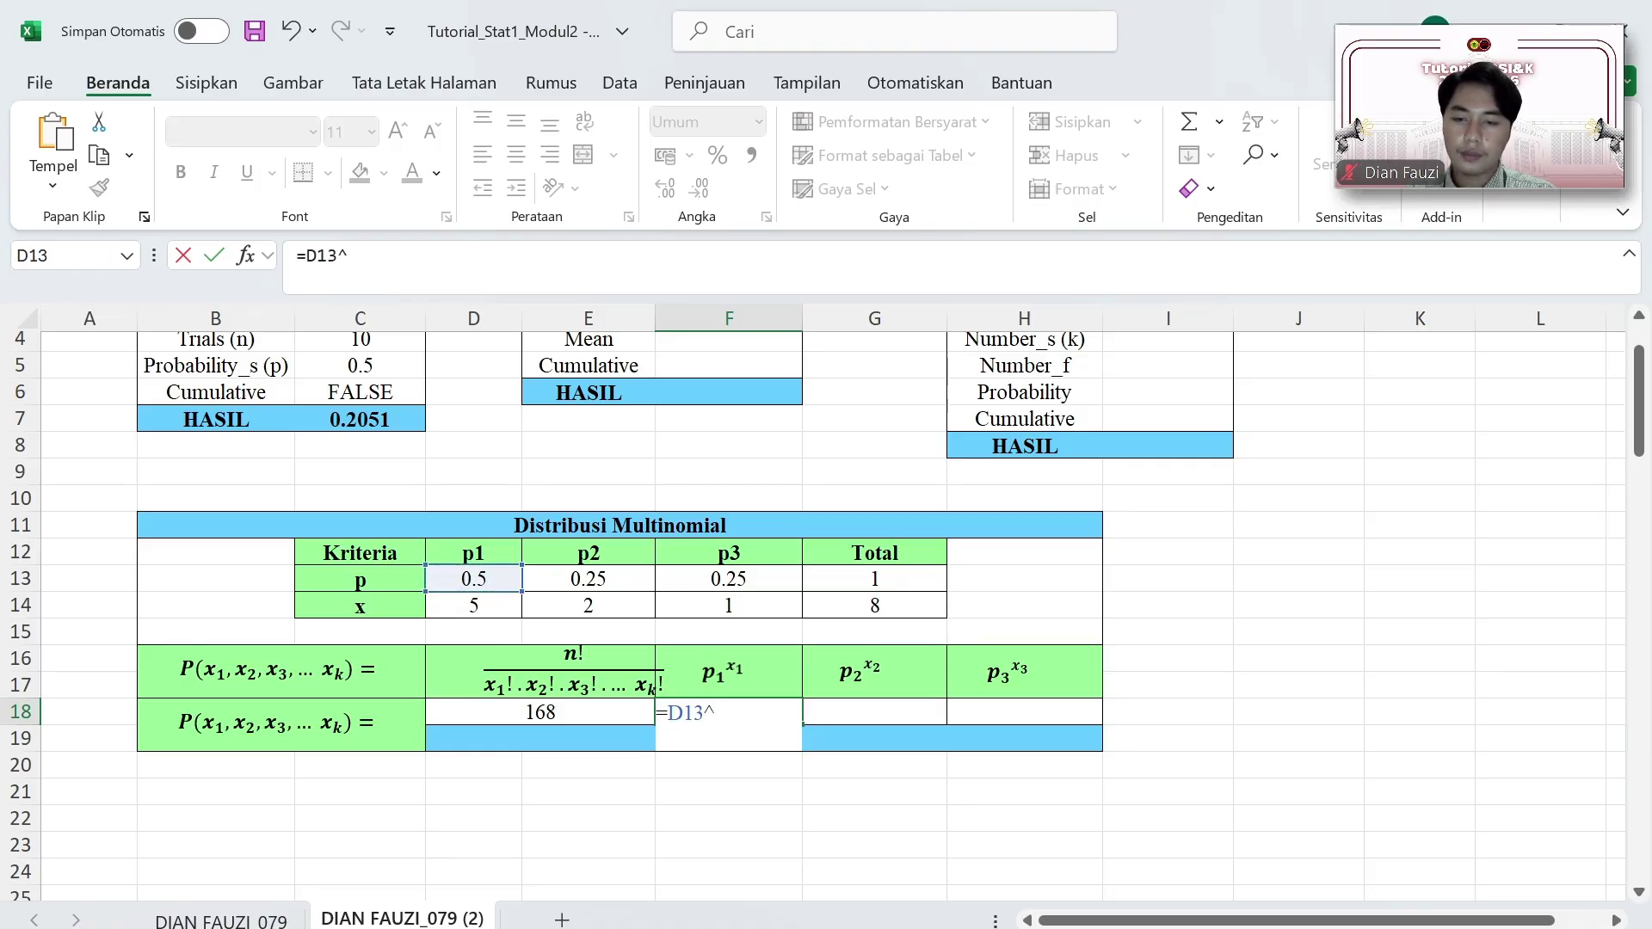
click(464, 608)
key(Return)
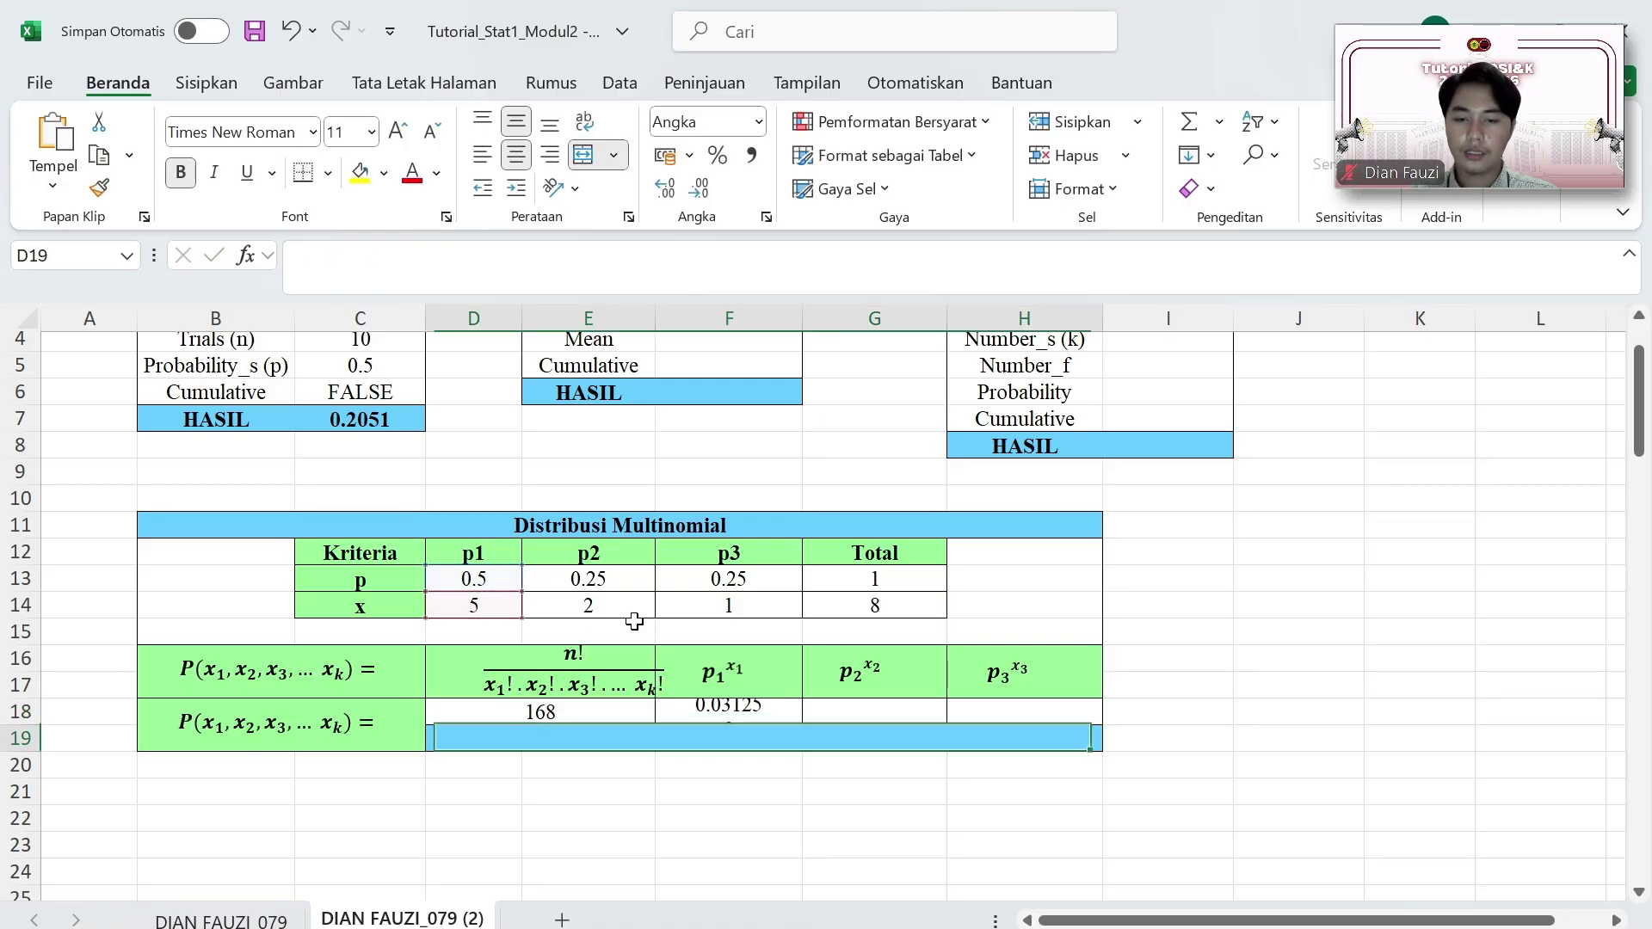
click(750, 710)
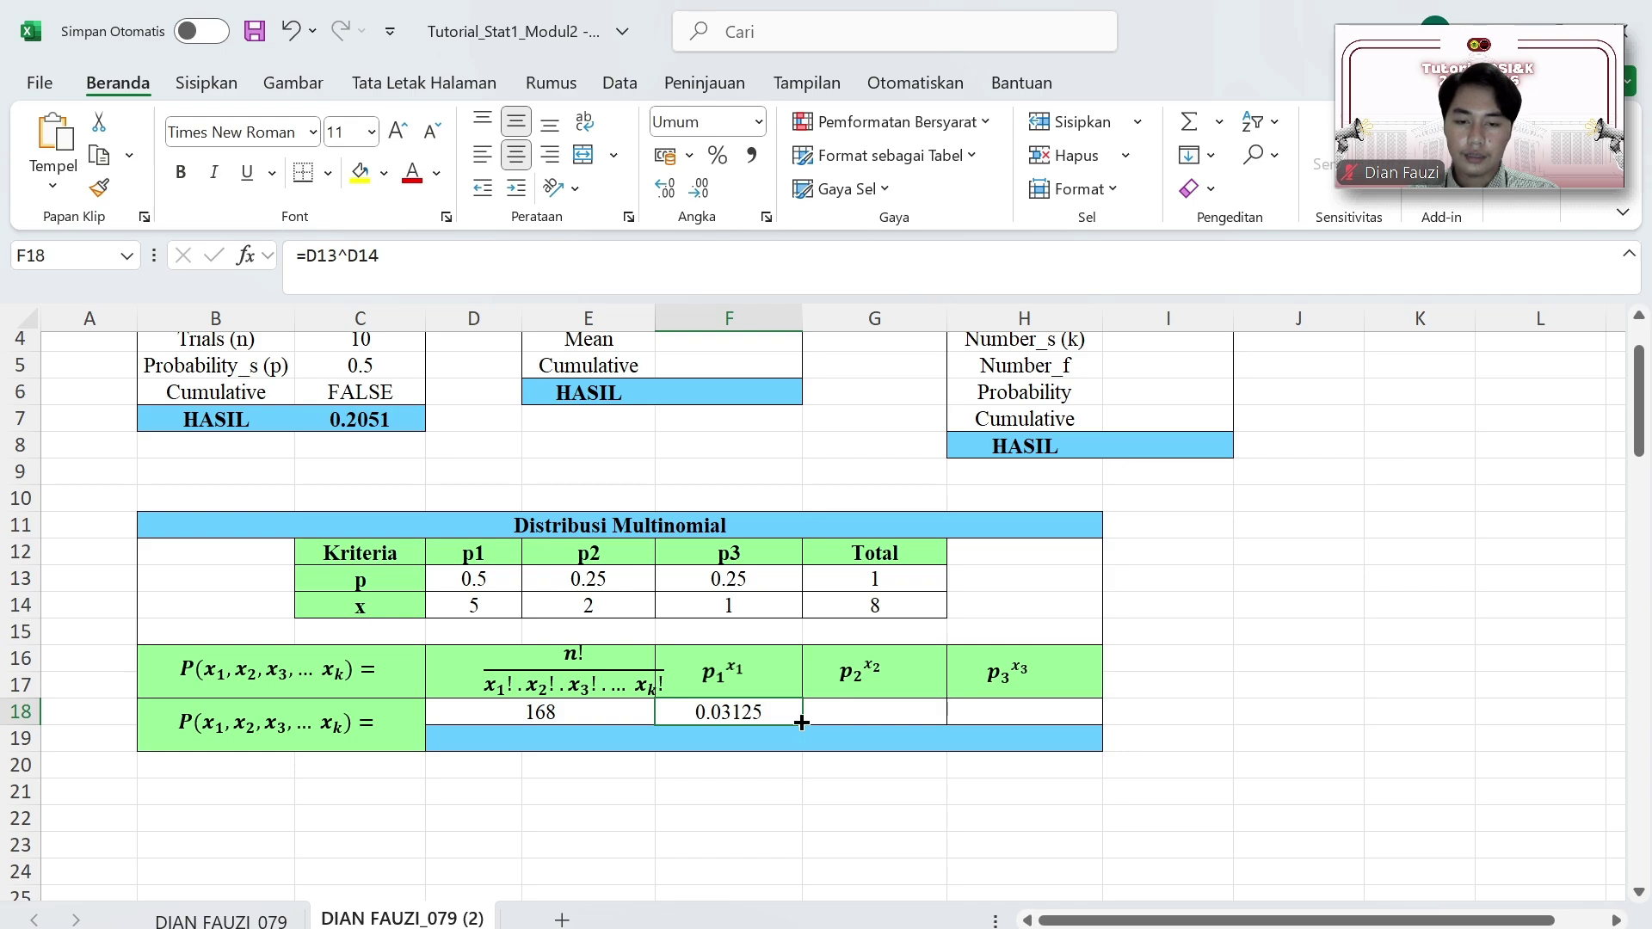
drag(801, 723, 1041, 712)
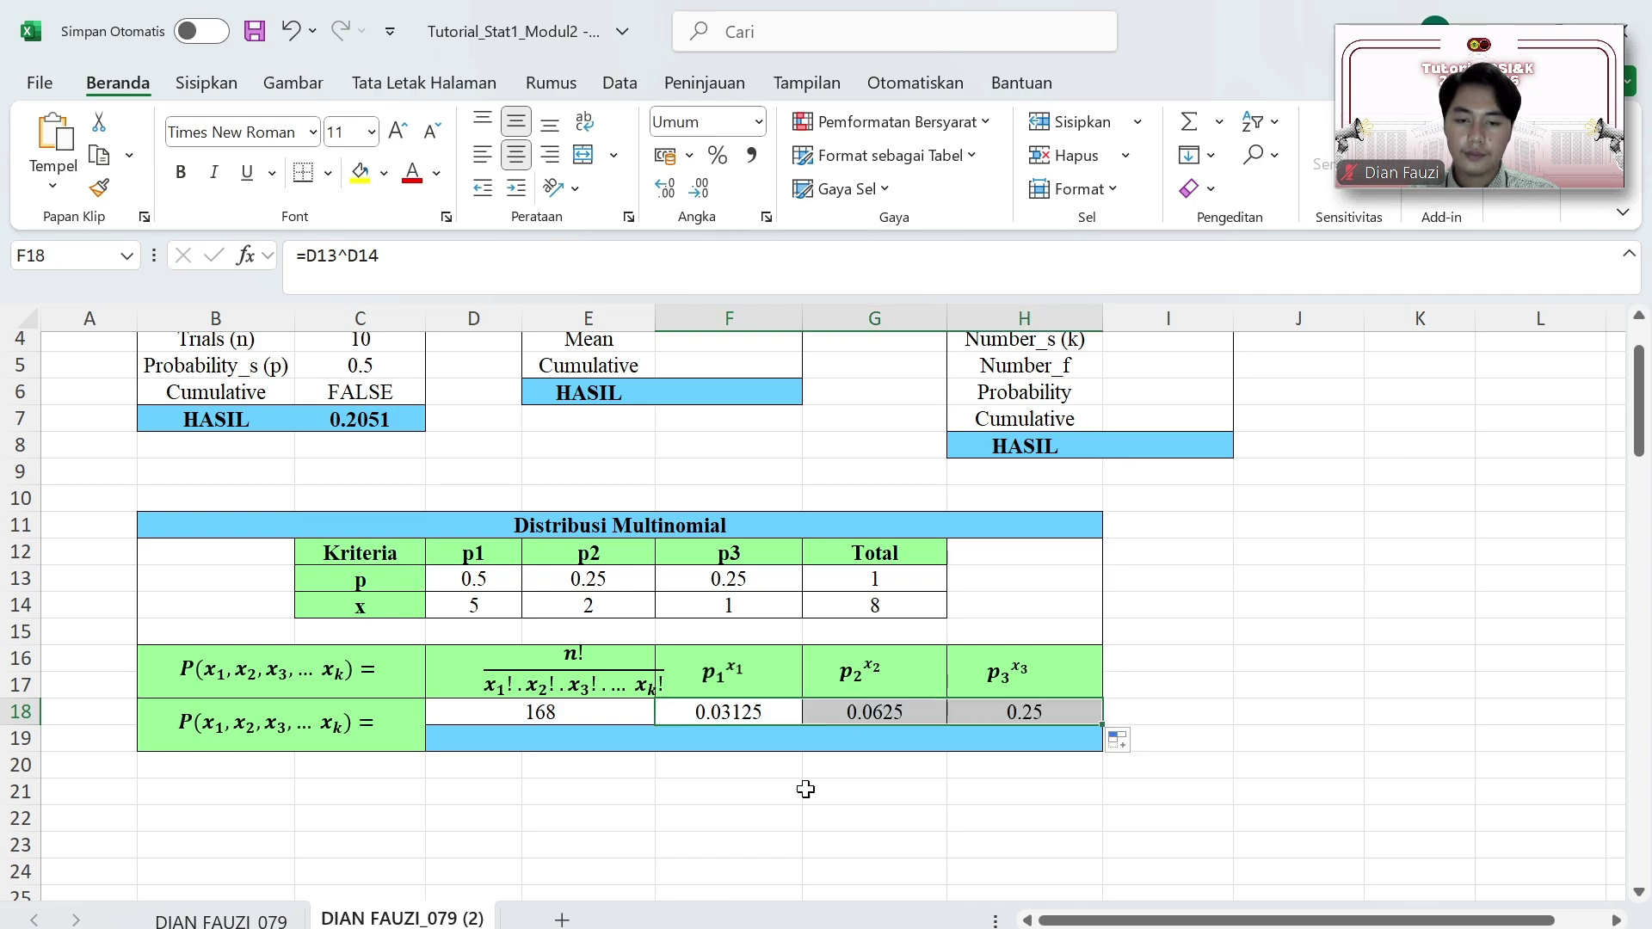
Step: Calculate the multinomial probability in the blue result cell D19 with =D18*F18*G18*H18
click(866, 742)
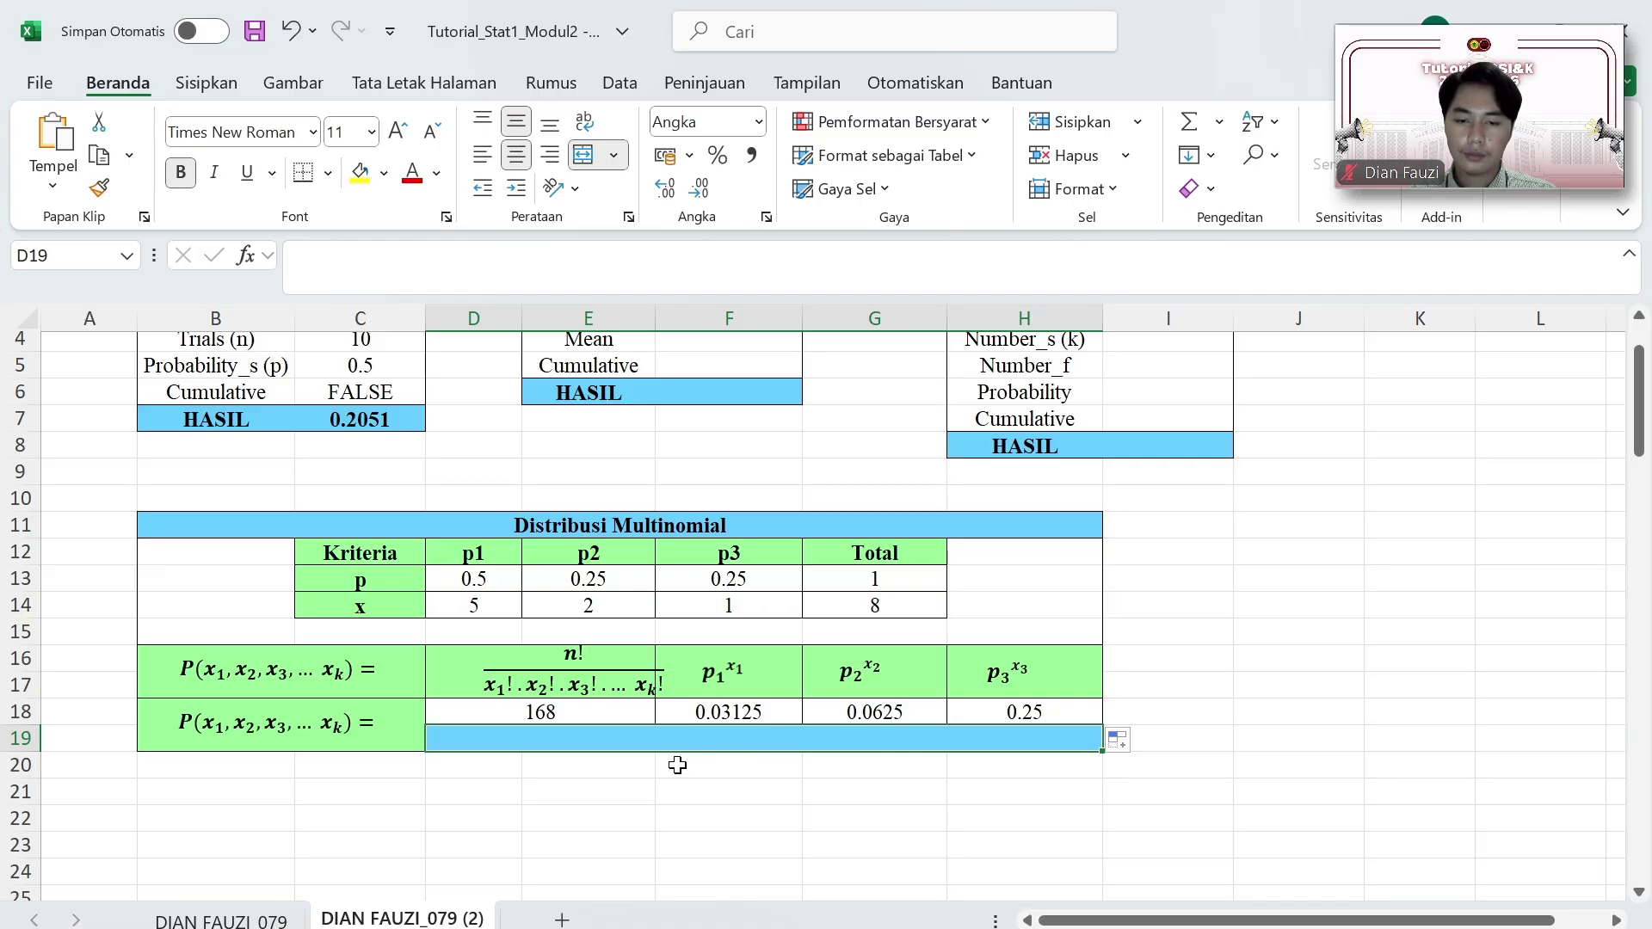
text(=)
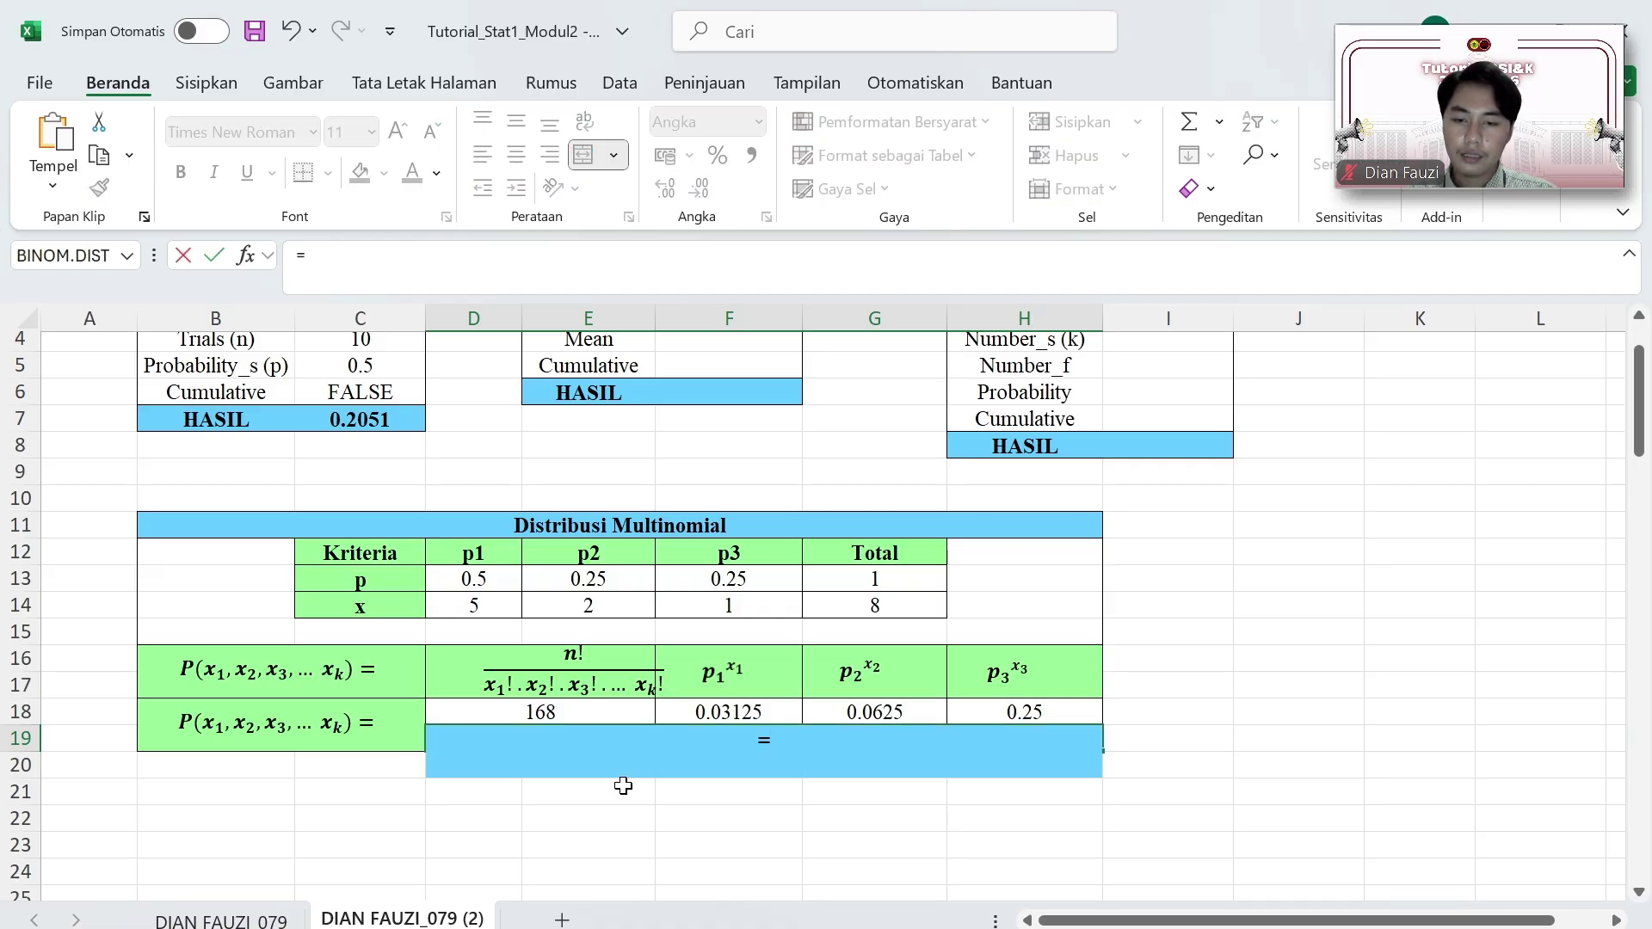
click(625, 716)
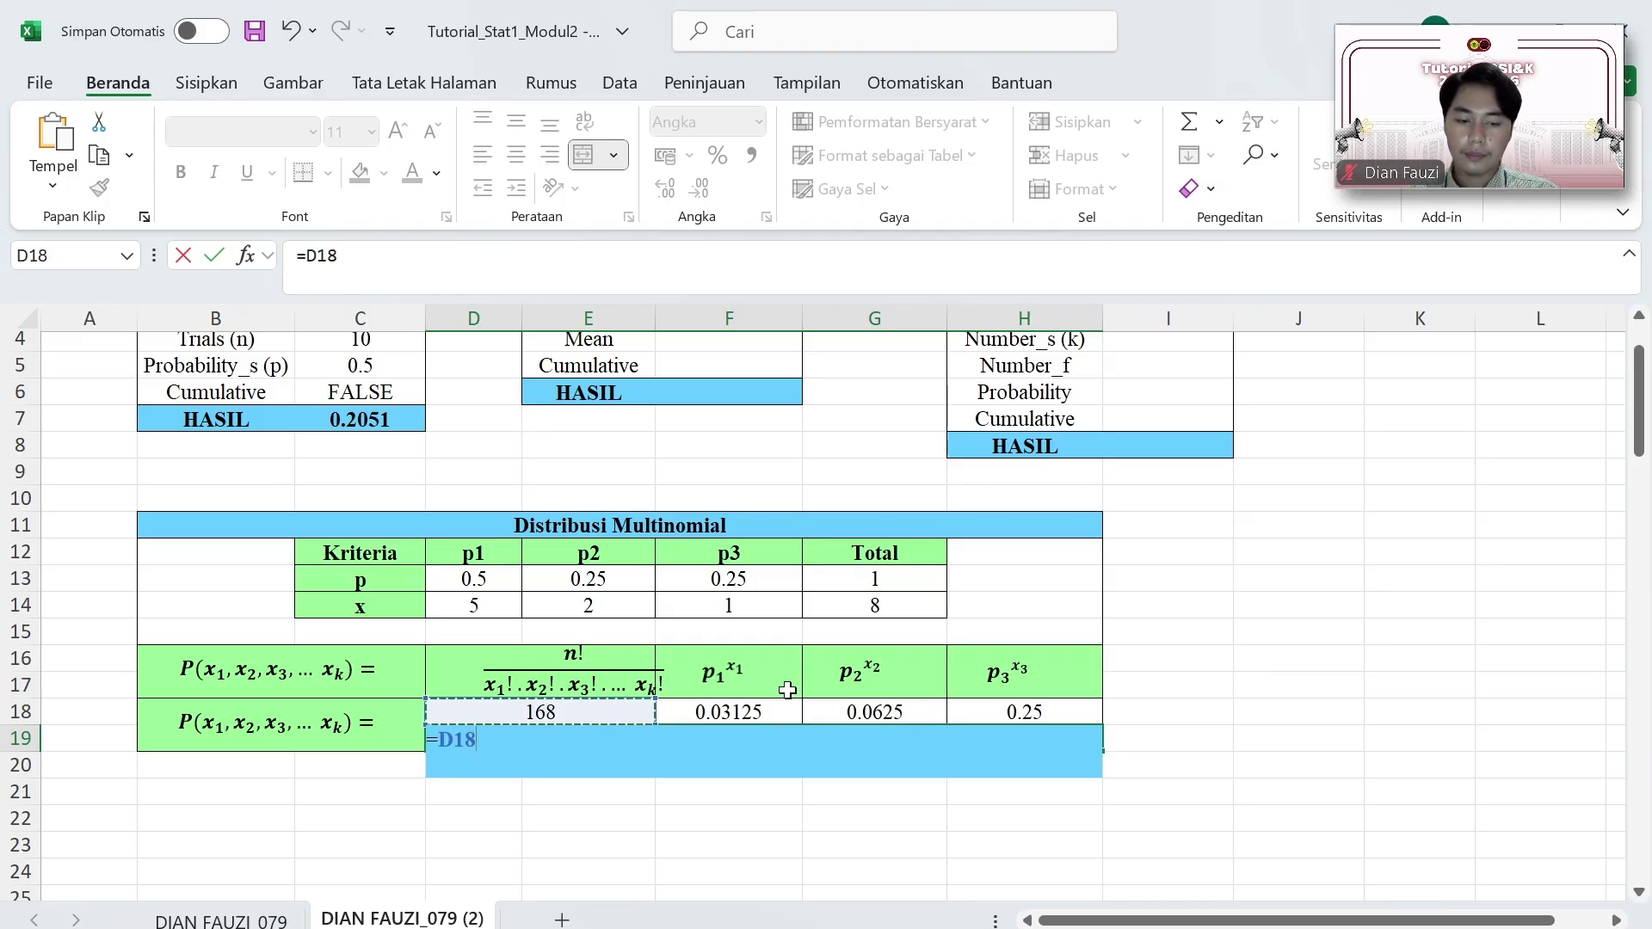
text(*)
click(763, 707)
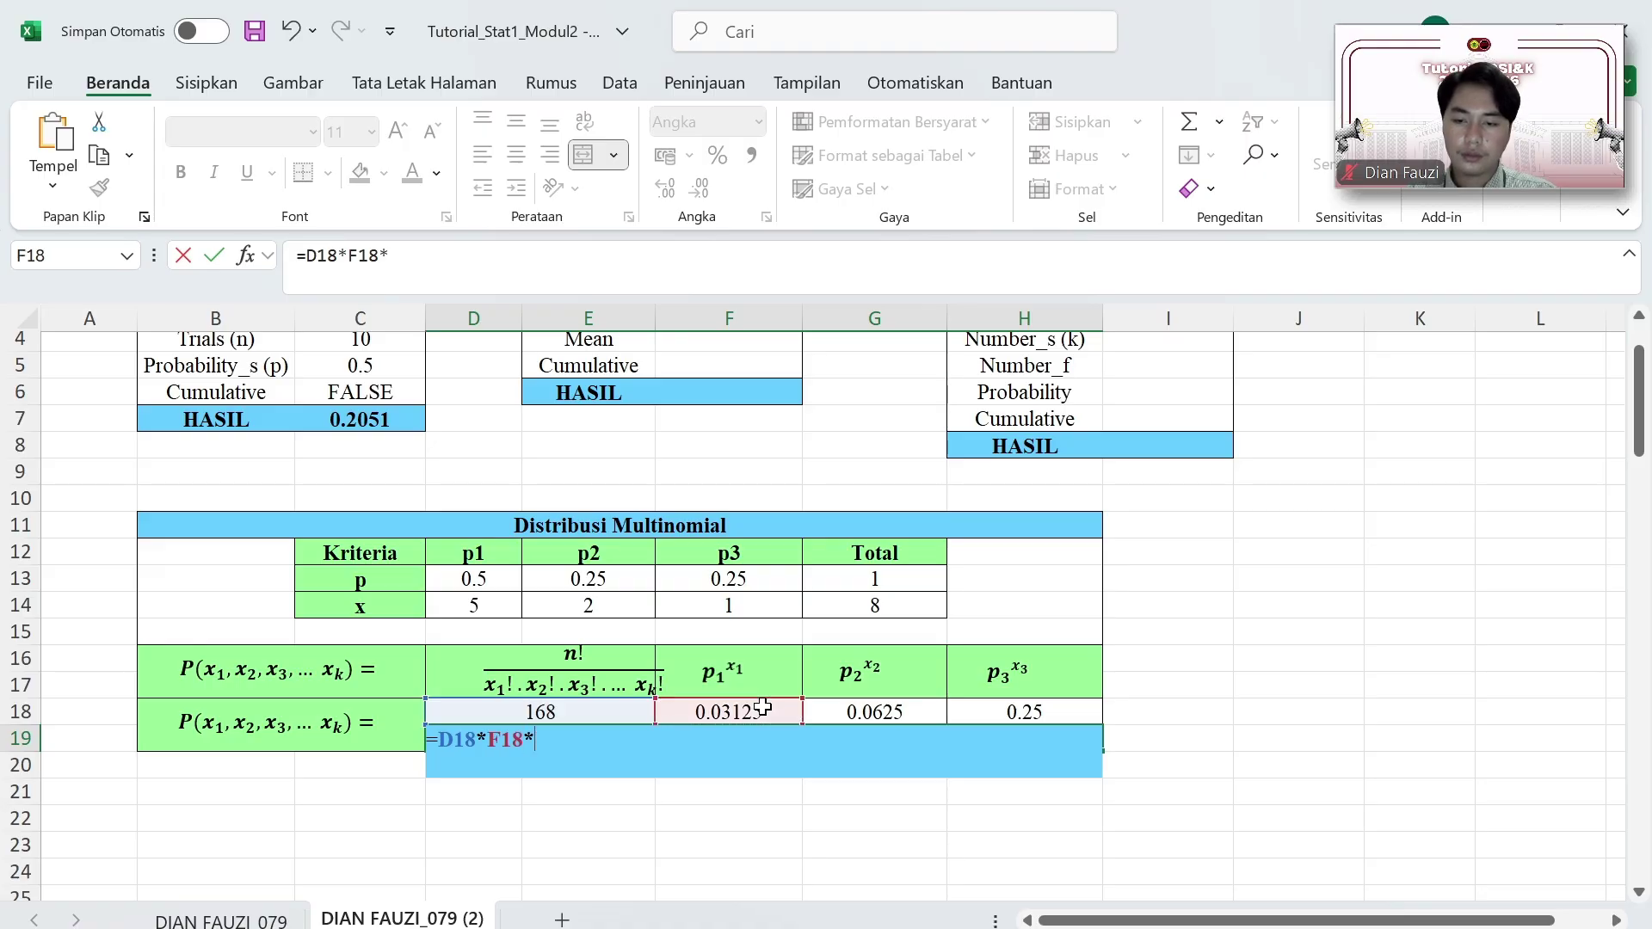
click(869, 710)
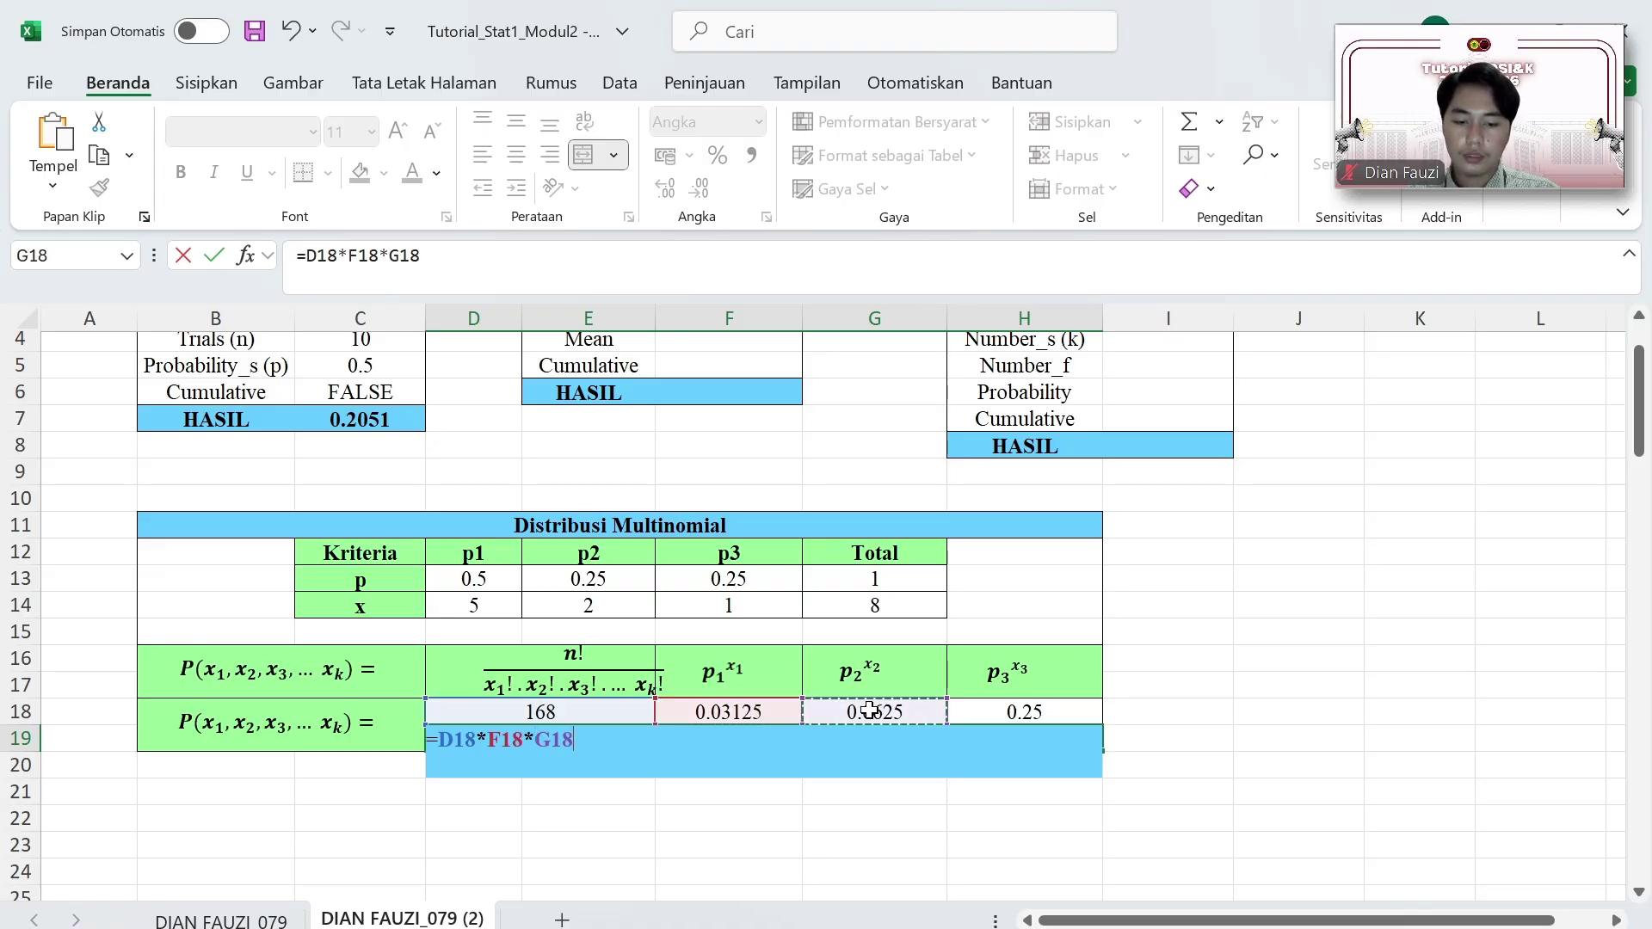
text(*)
click(995, 713)
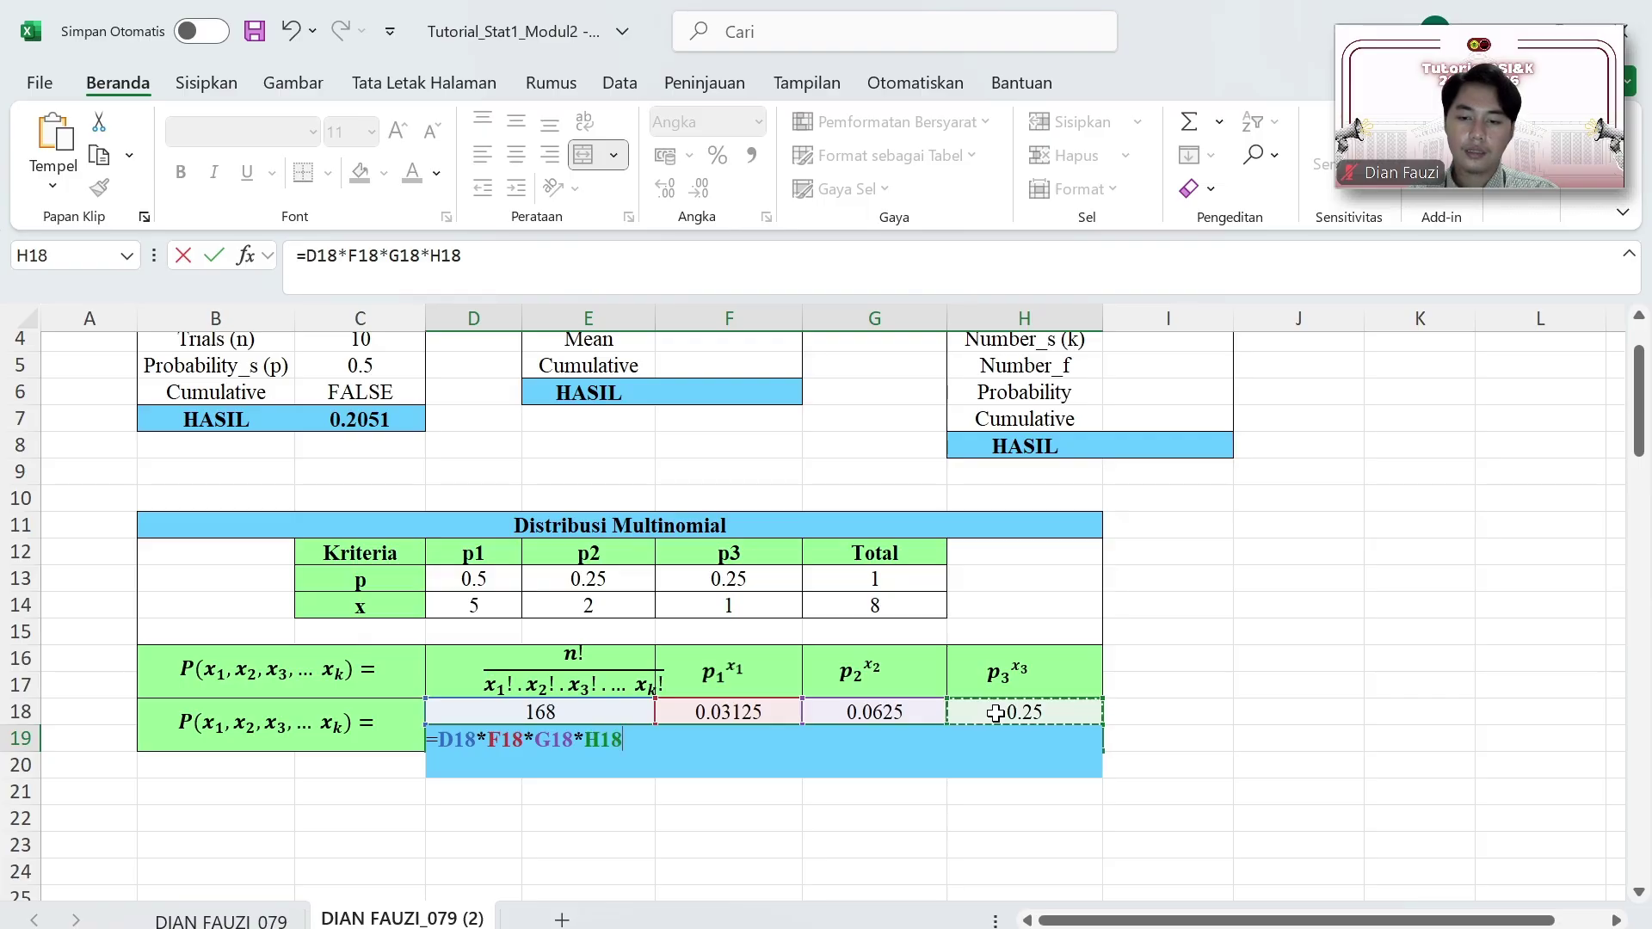
key(Return)
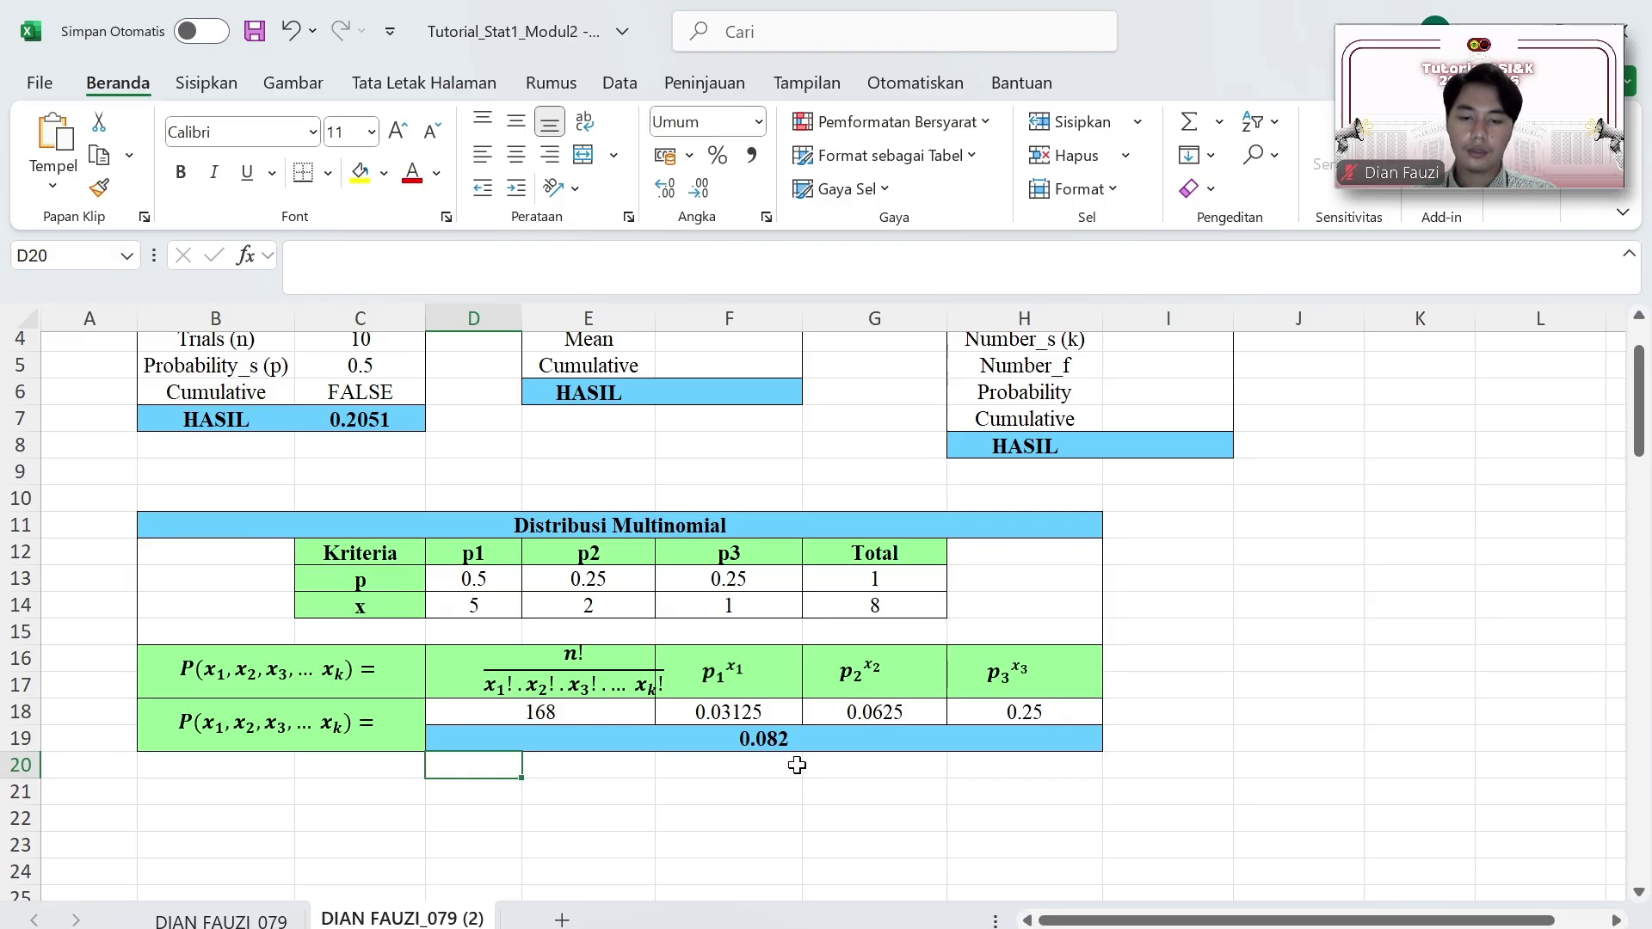
Step: Switch to the assignment PDF and highlight the probability 0,0001 in question 3
scroll(895, 607, up, 1)
key(alt+Tab)
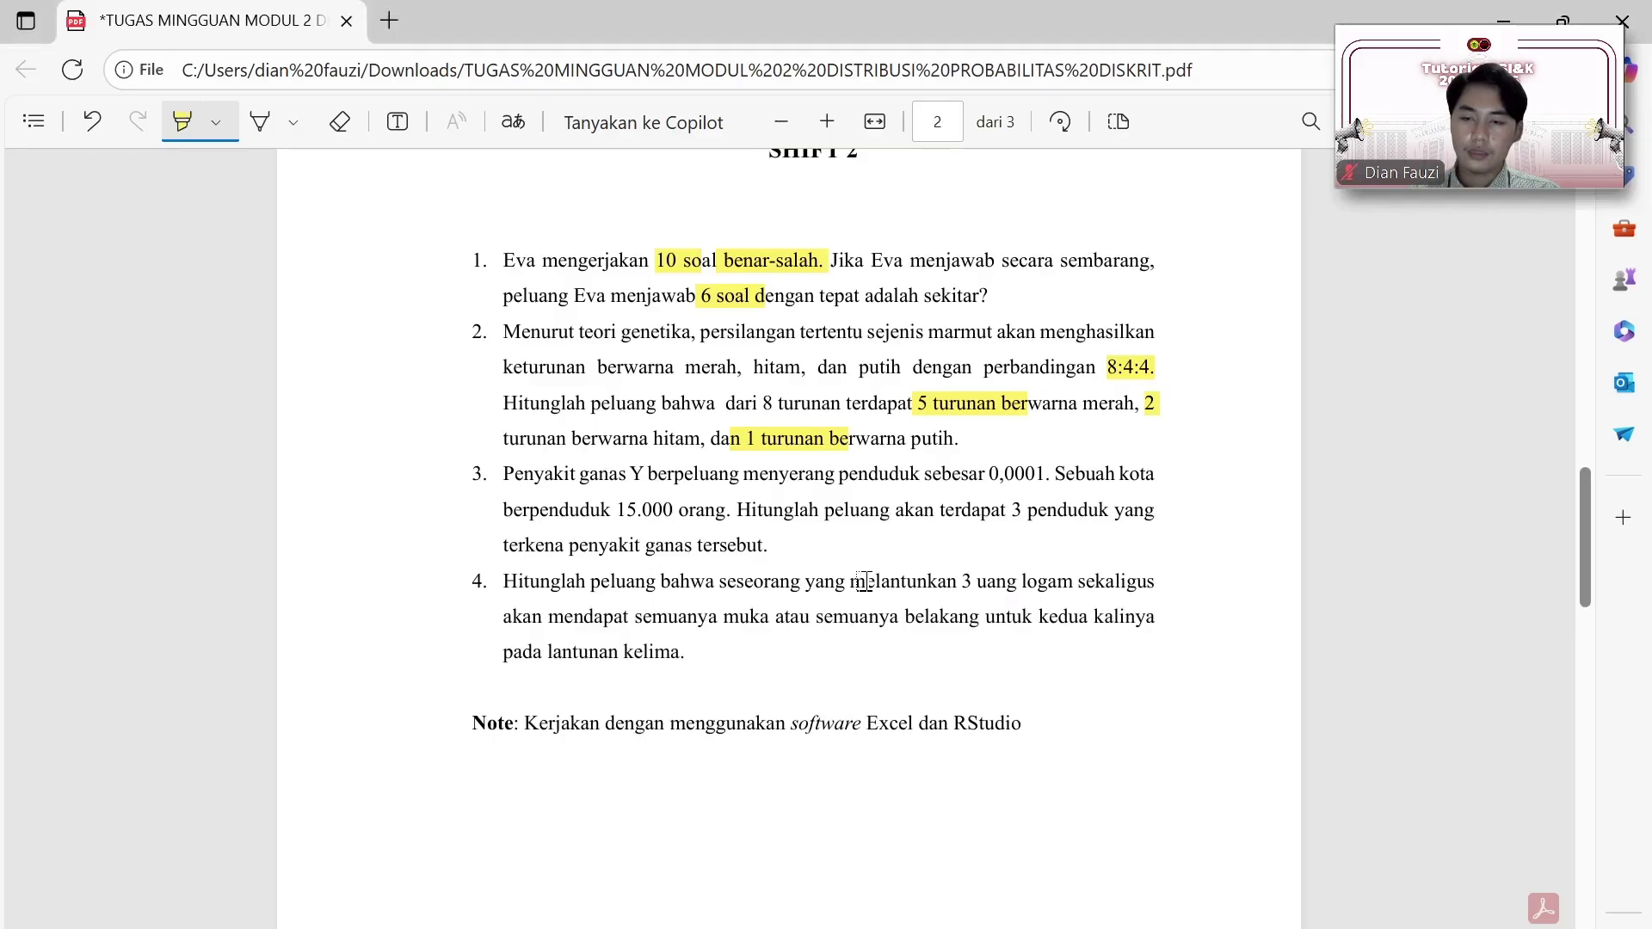
scroll(529, 413, down, 2)
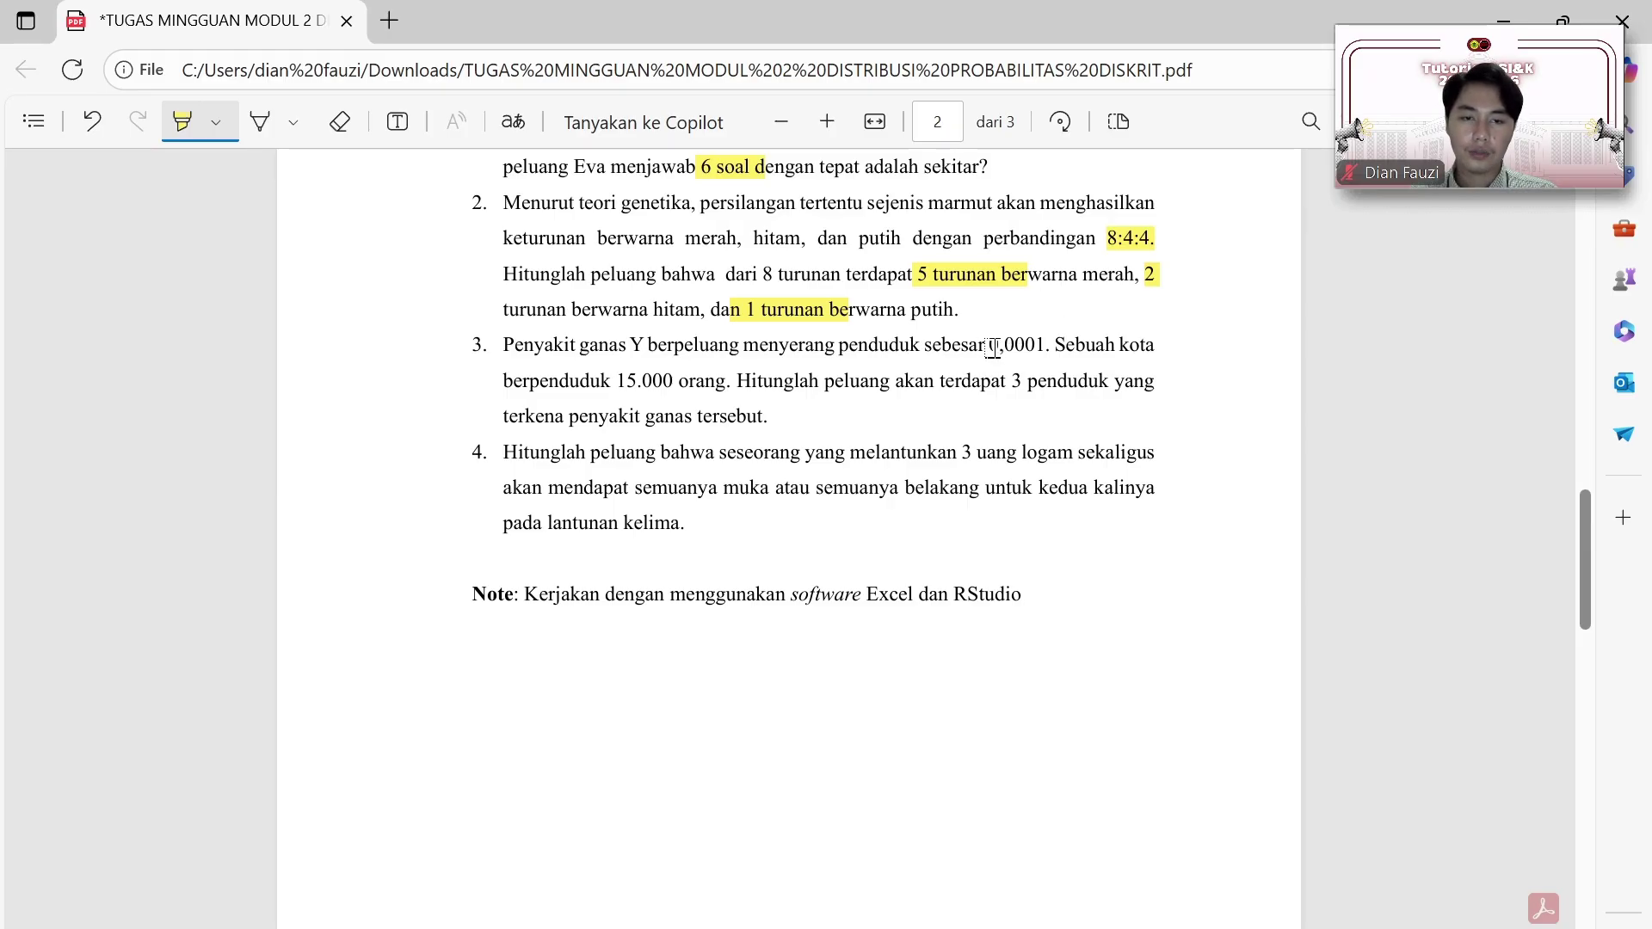
drag(991, 347, 1050, 347)
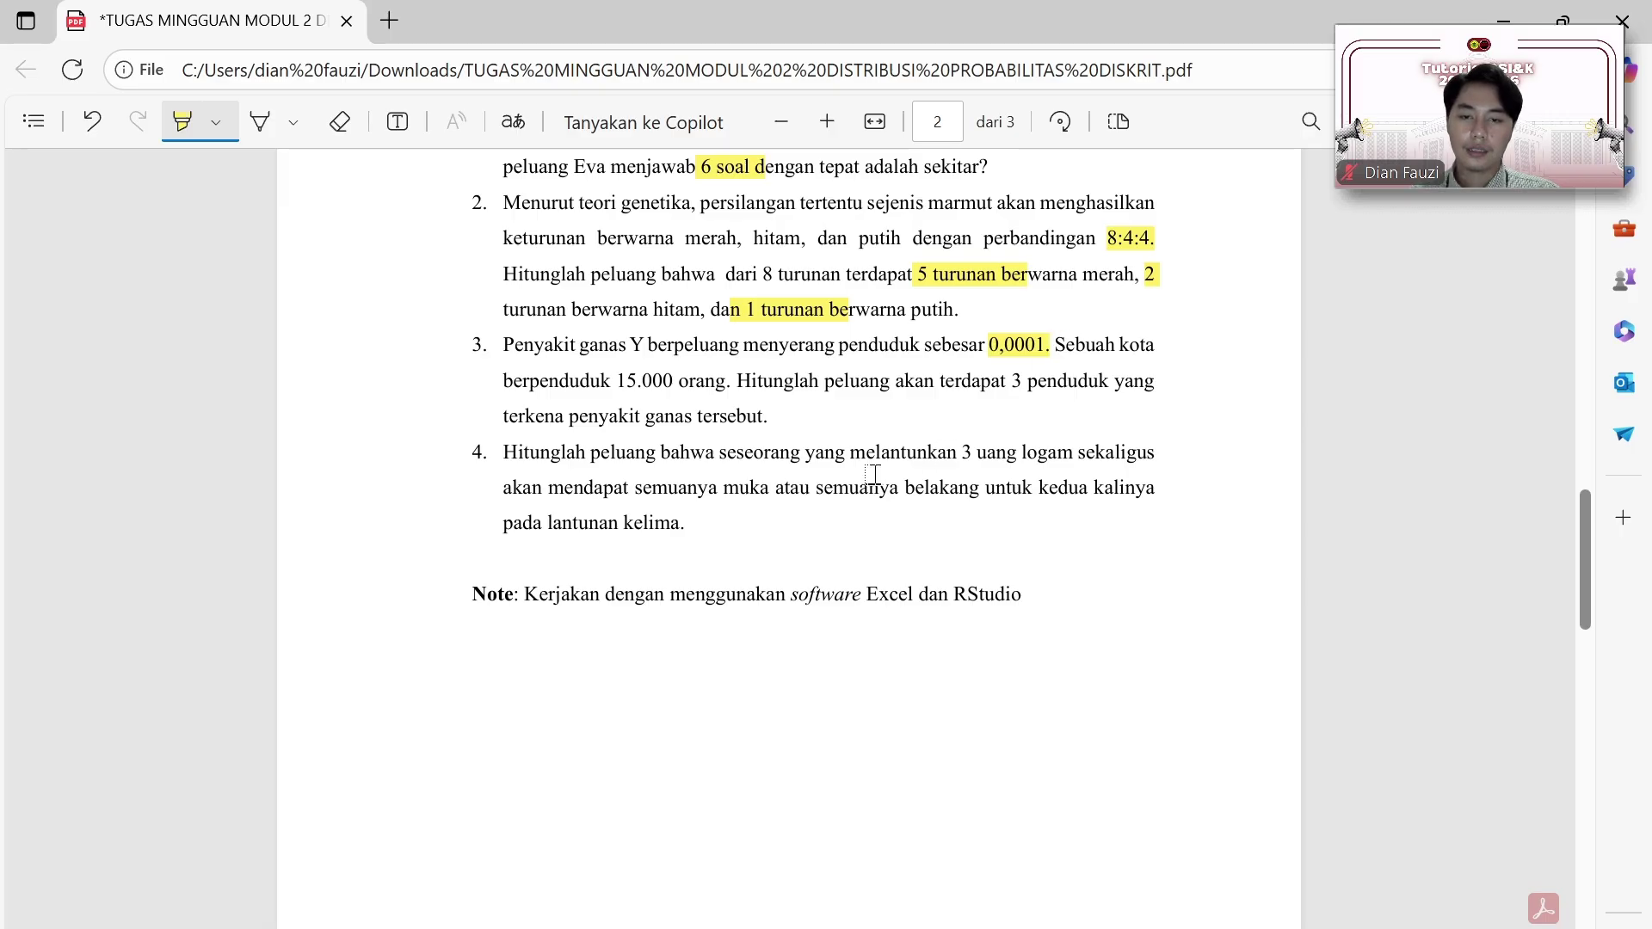
Step: Switch back to Excel and set X in the Distribusi Poisson table to 3, checking the number against question 3 in the PDF
key(alt+Tab)
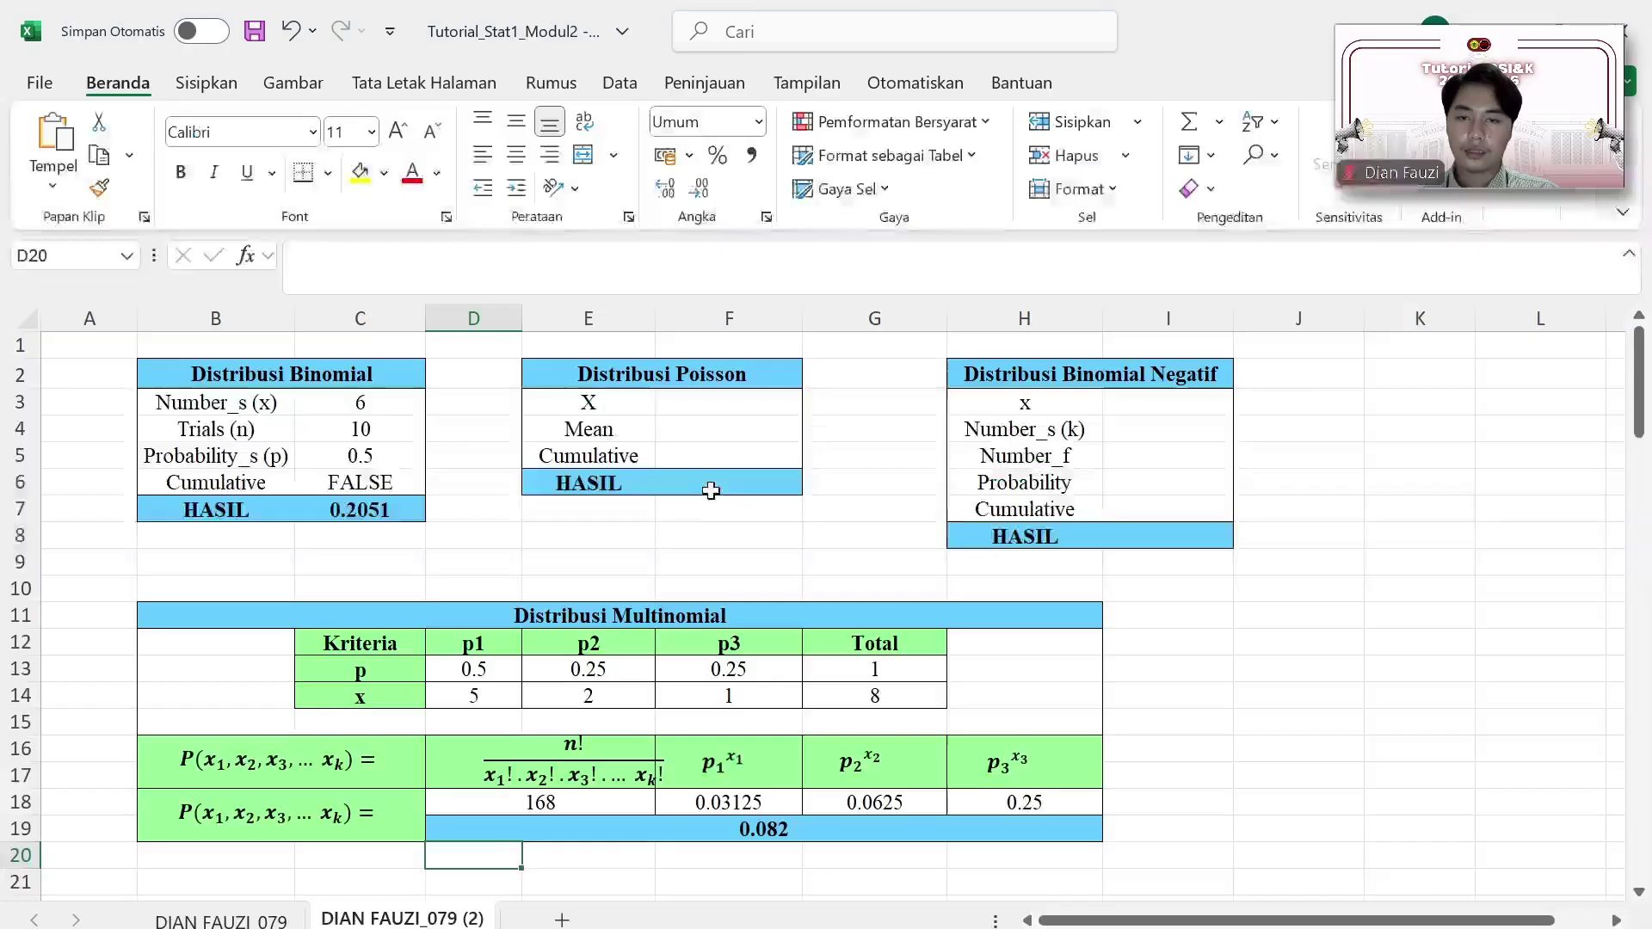
click(563, 381)
drag(563, 380, 710, 456)
click(826, 421)
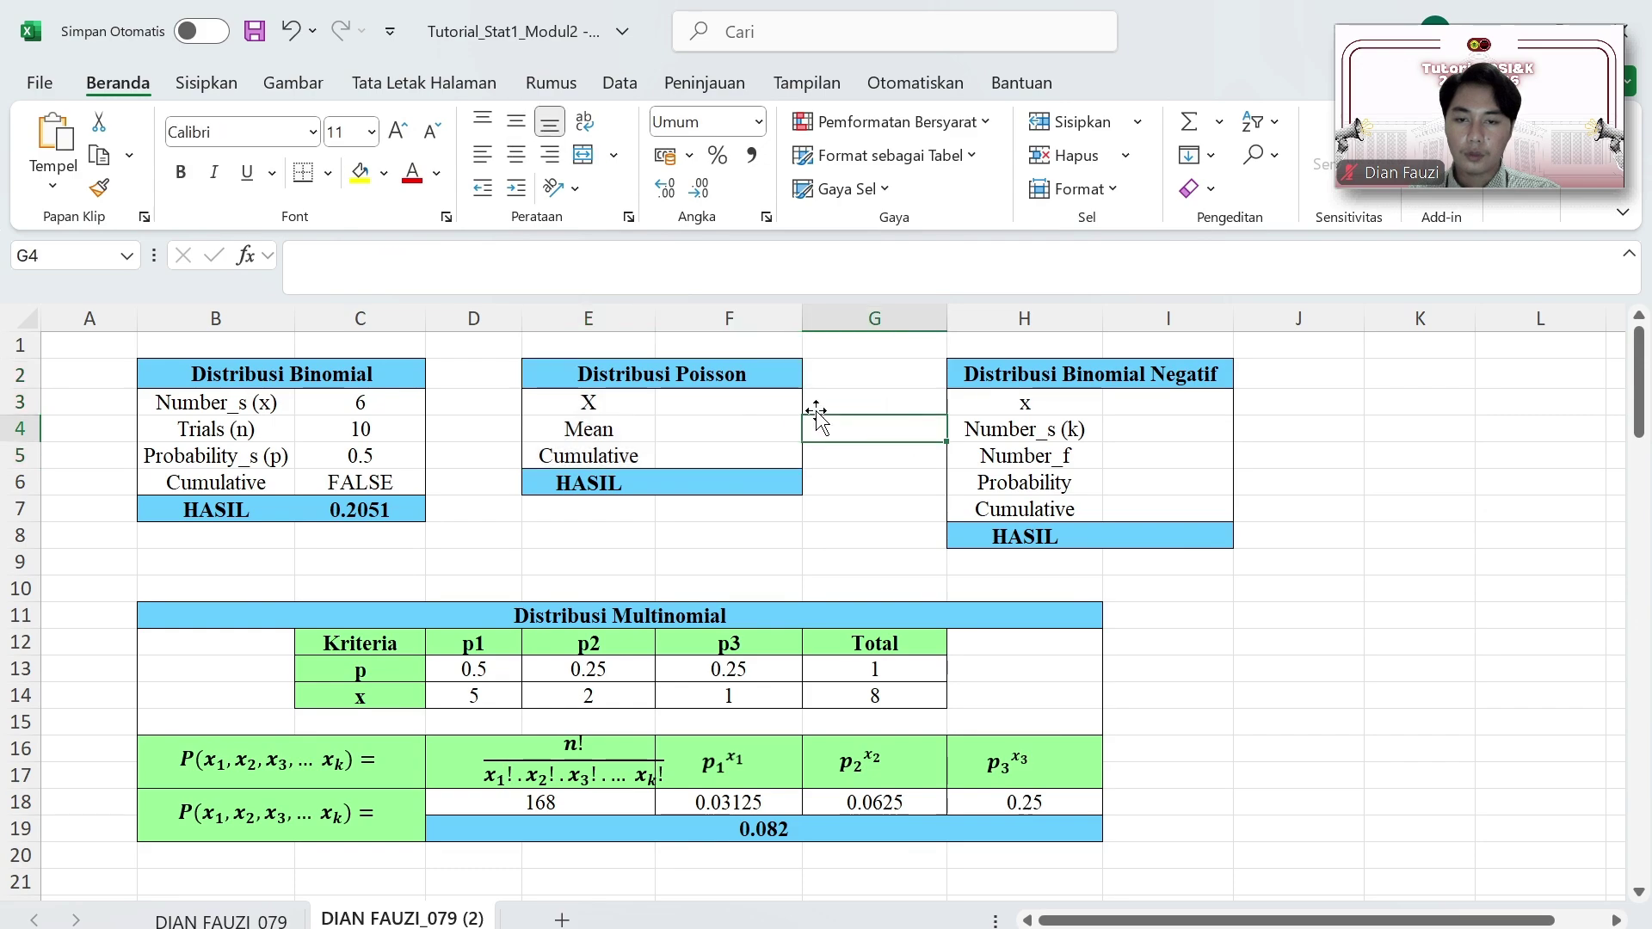
click(584, 407)
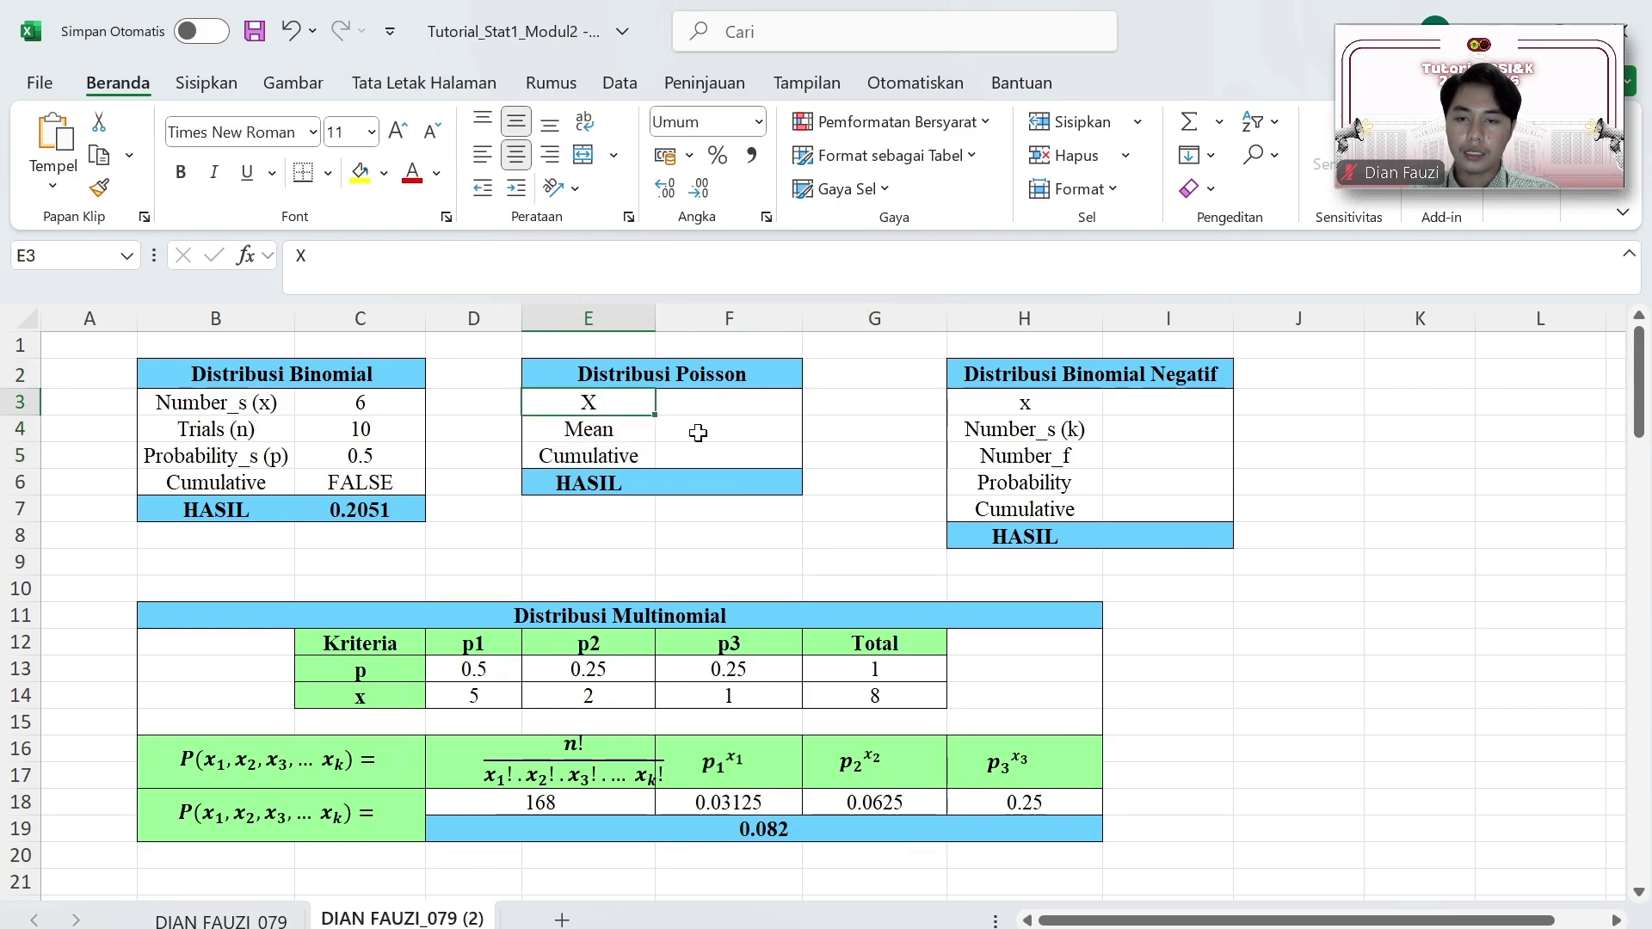
click(715, 435)
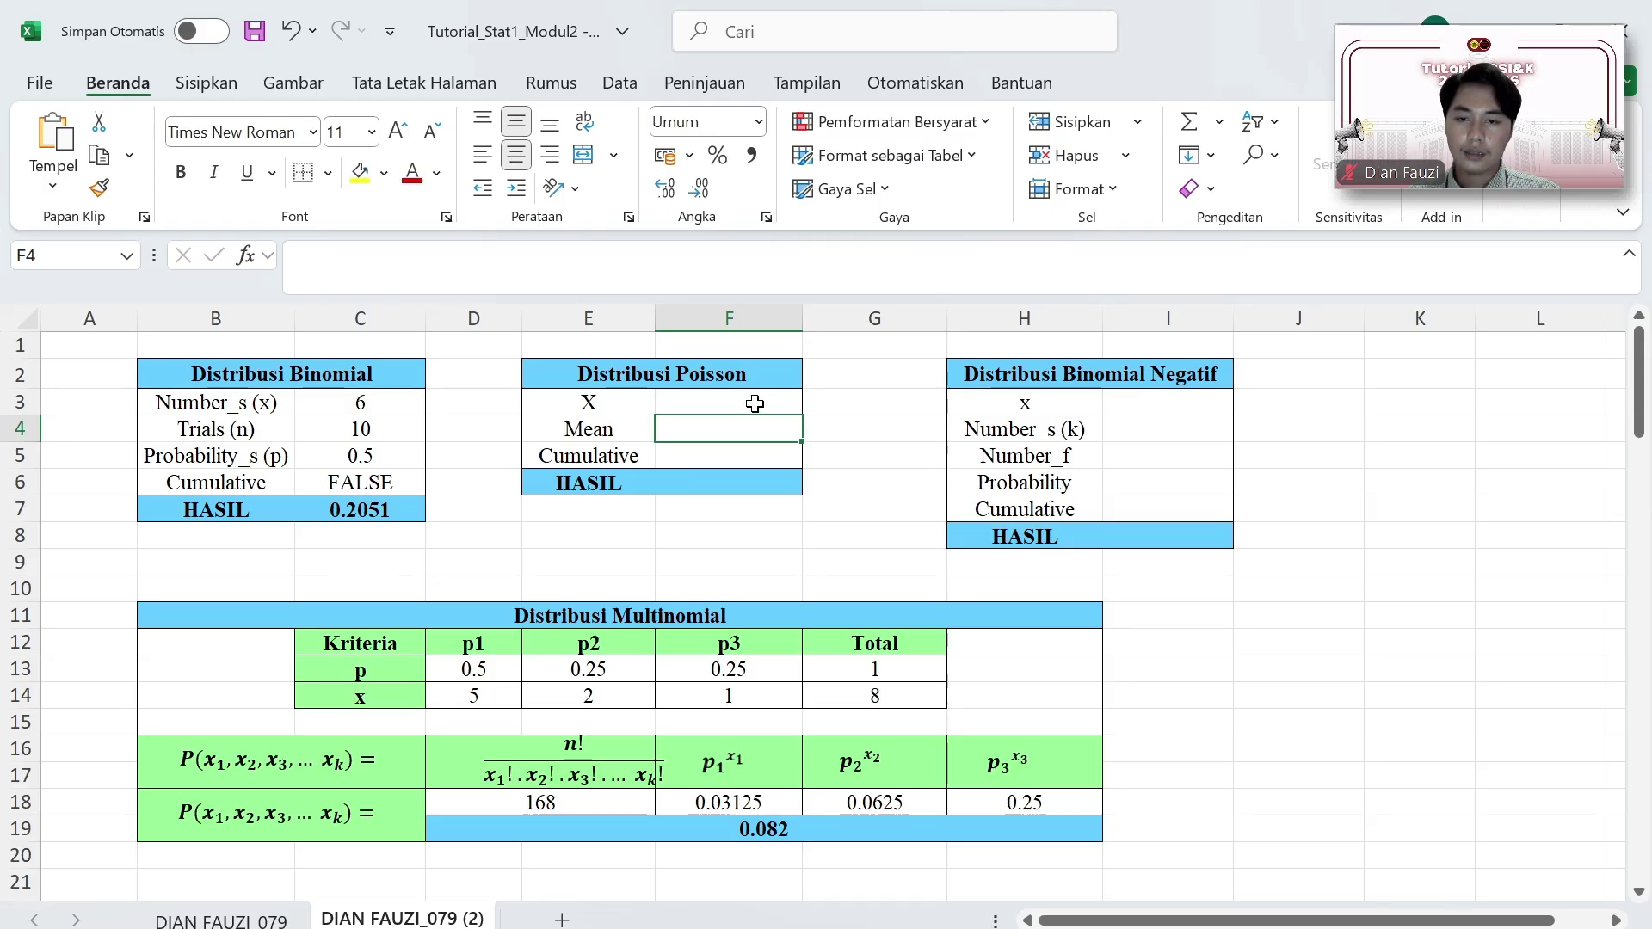
click(787, 402)
key(alt+Tab)
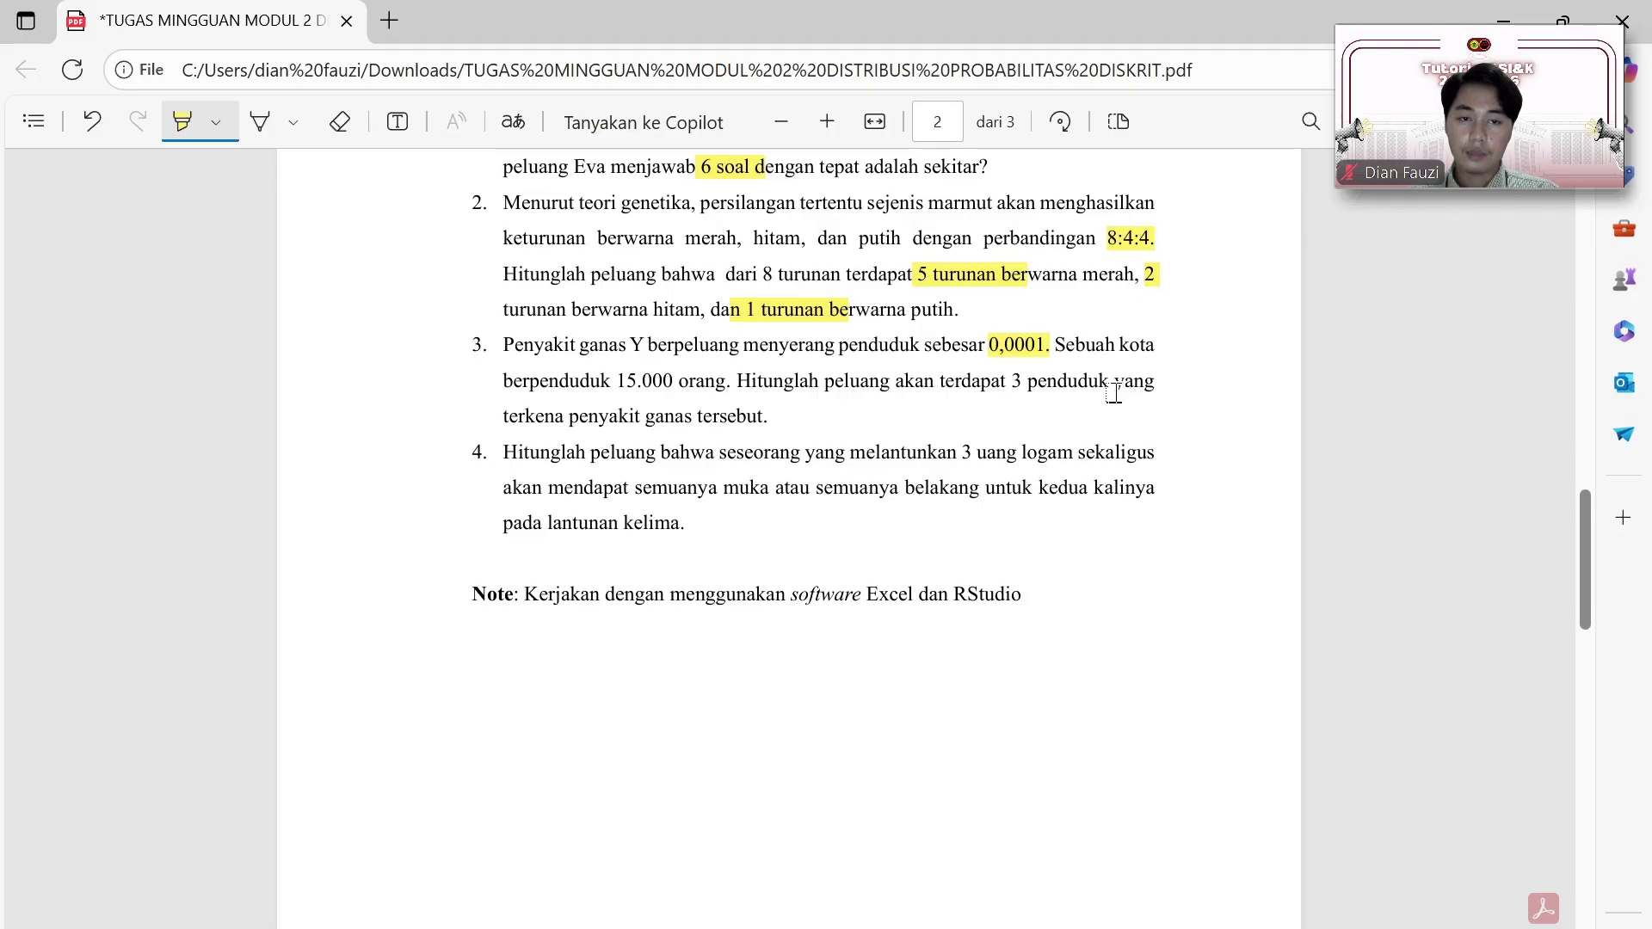
key(alt+Tab)
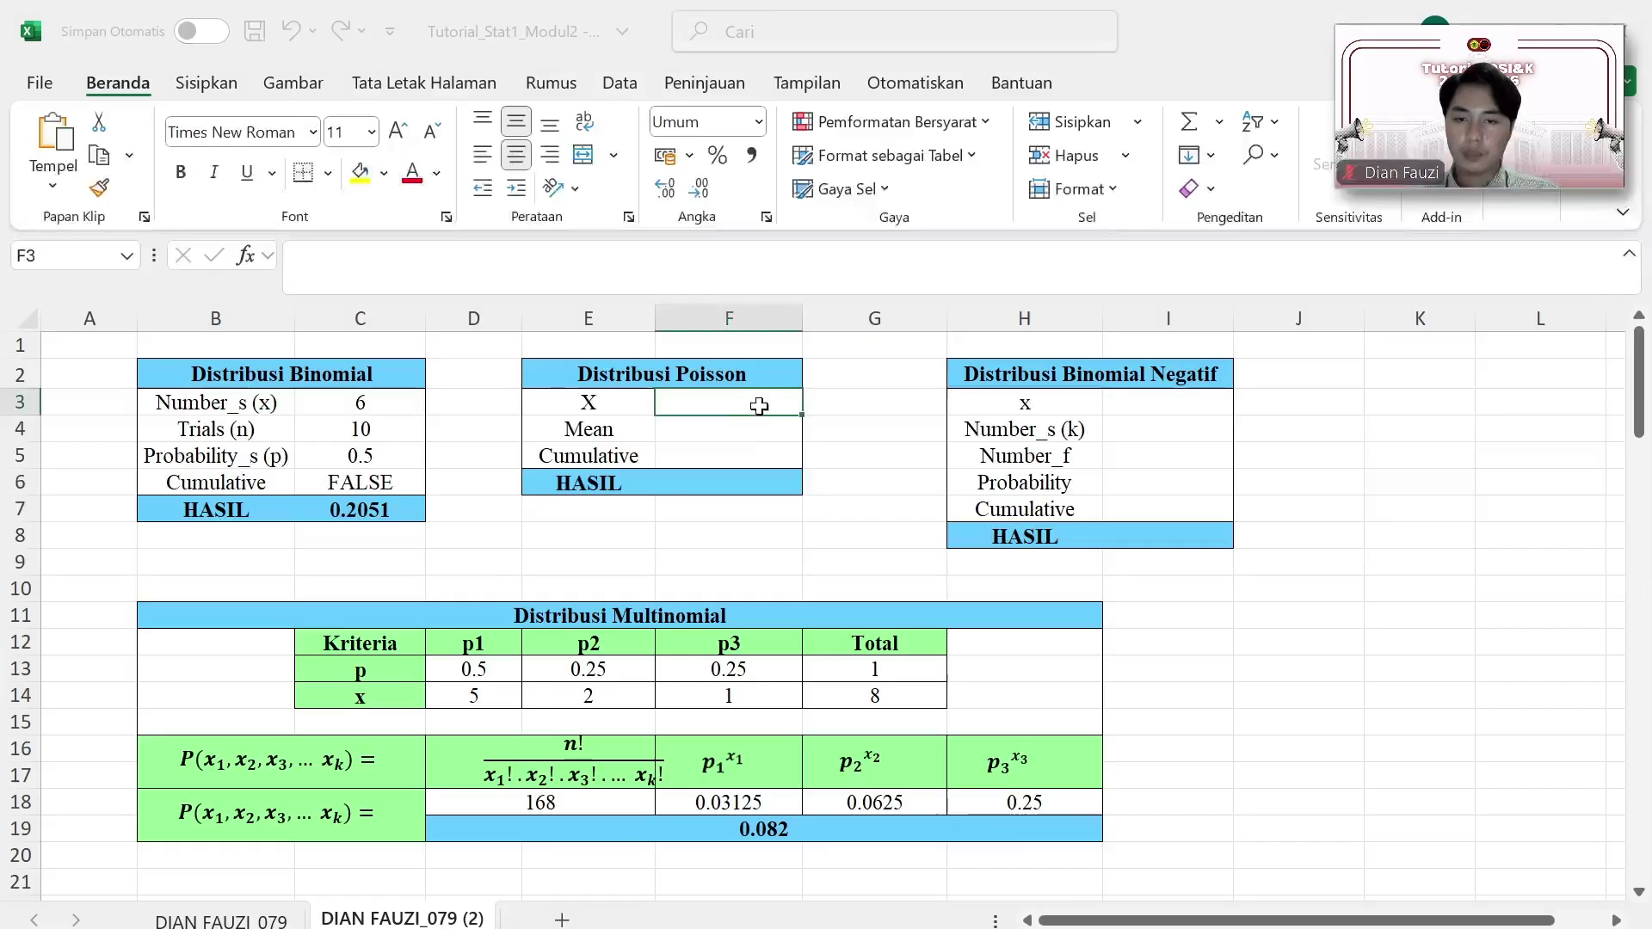
text(3)
key(Return)
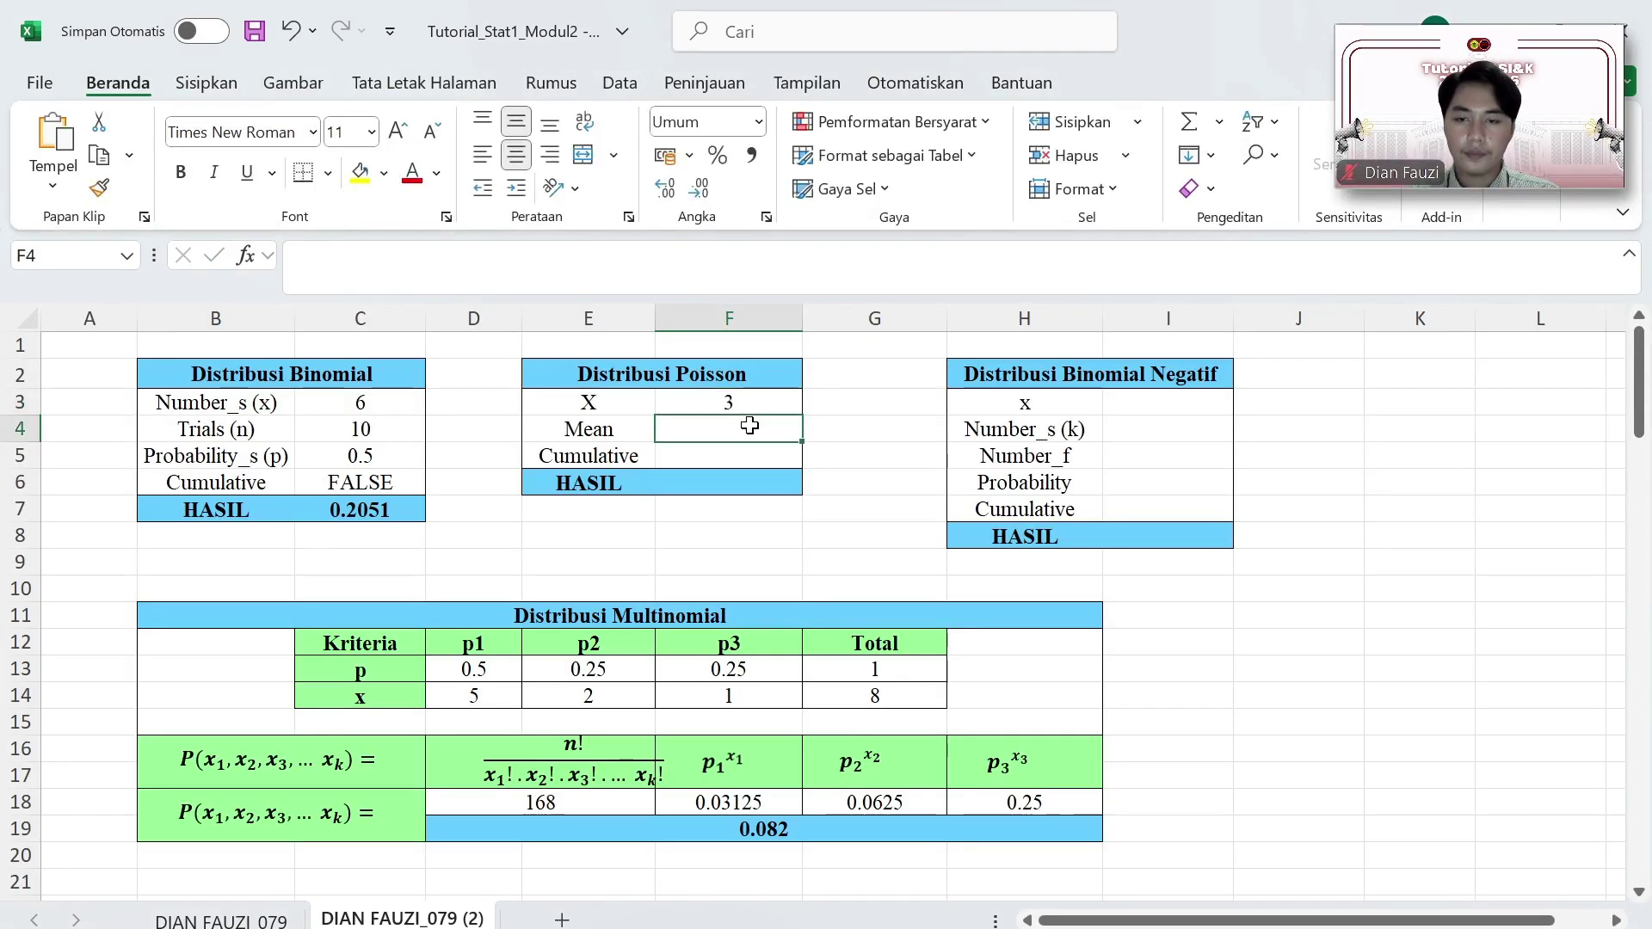
Step: Switch to the PDF, highlight the population of 15.000 orang in question 3, and return to Excel
key(alt+Tab)
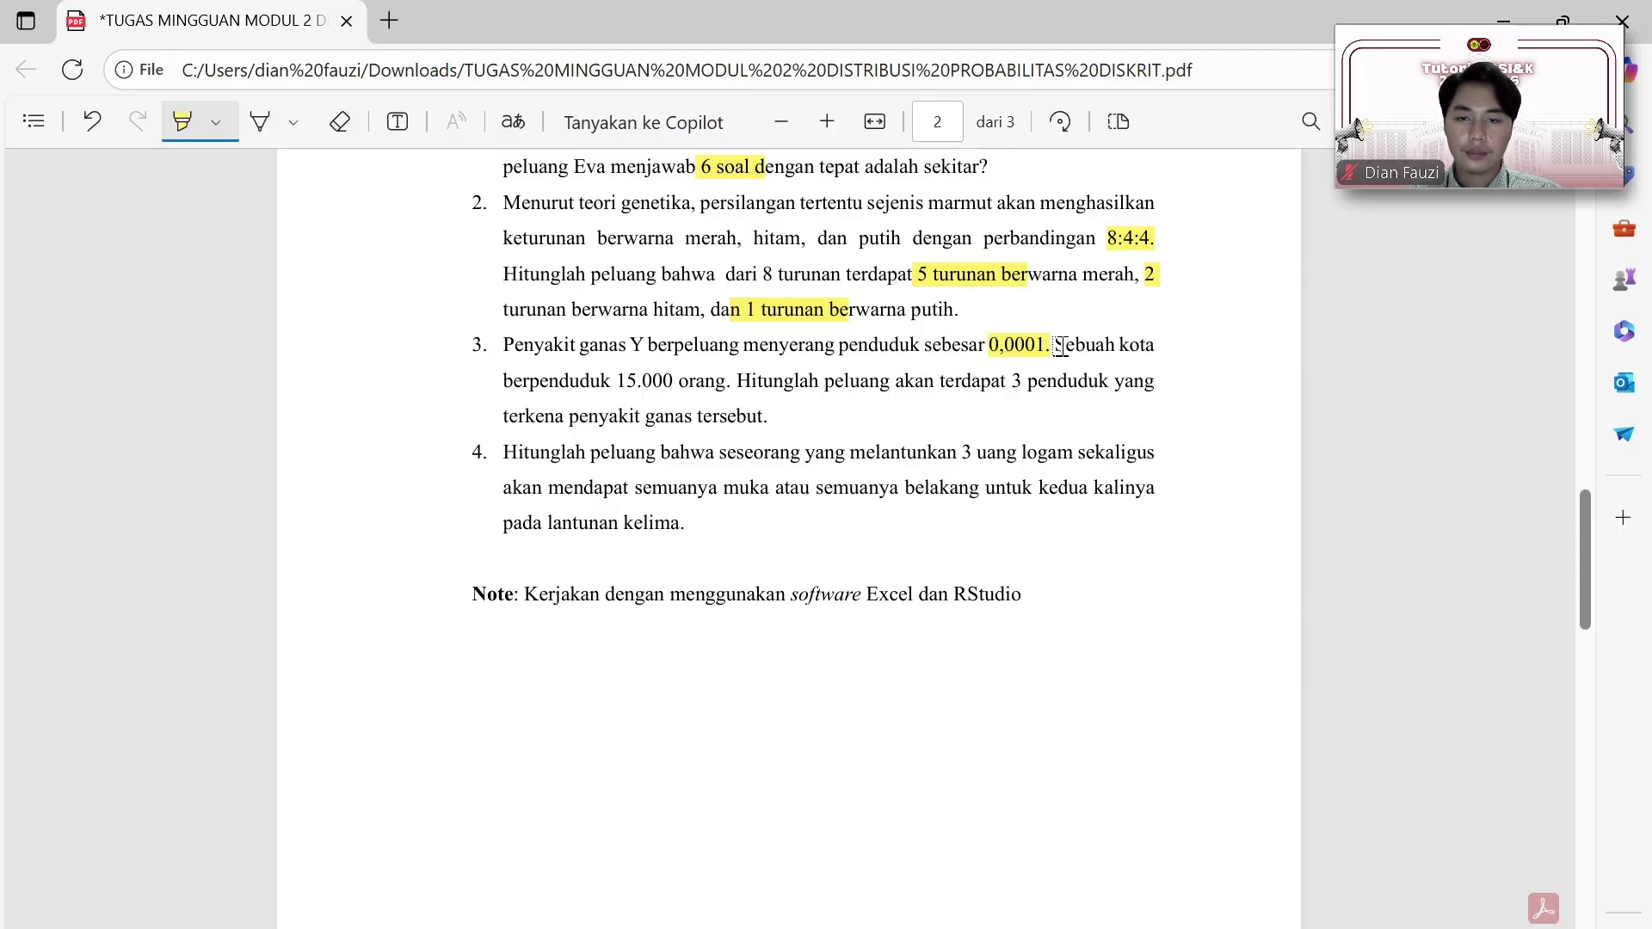
drag(625, 381, 727, 381)
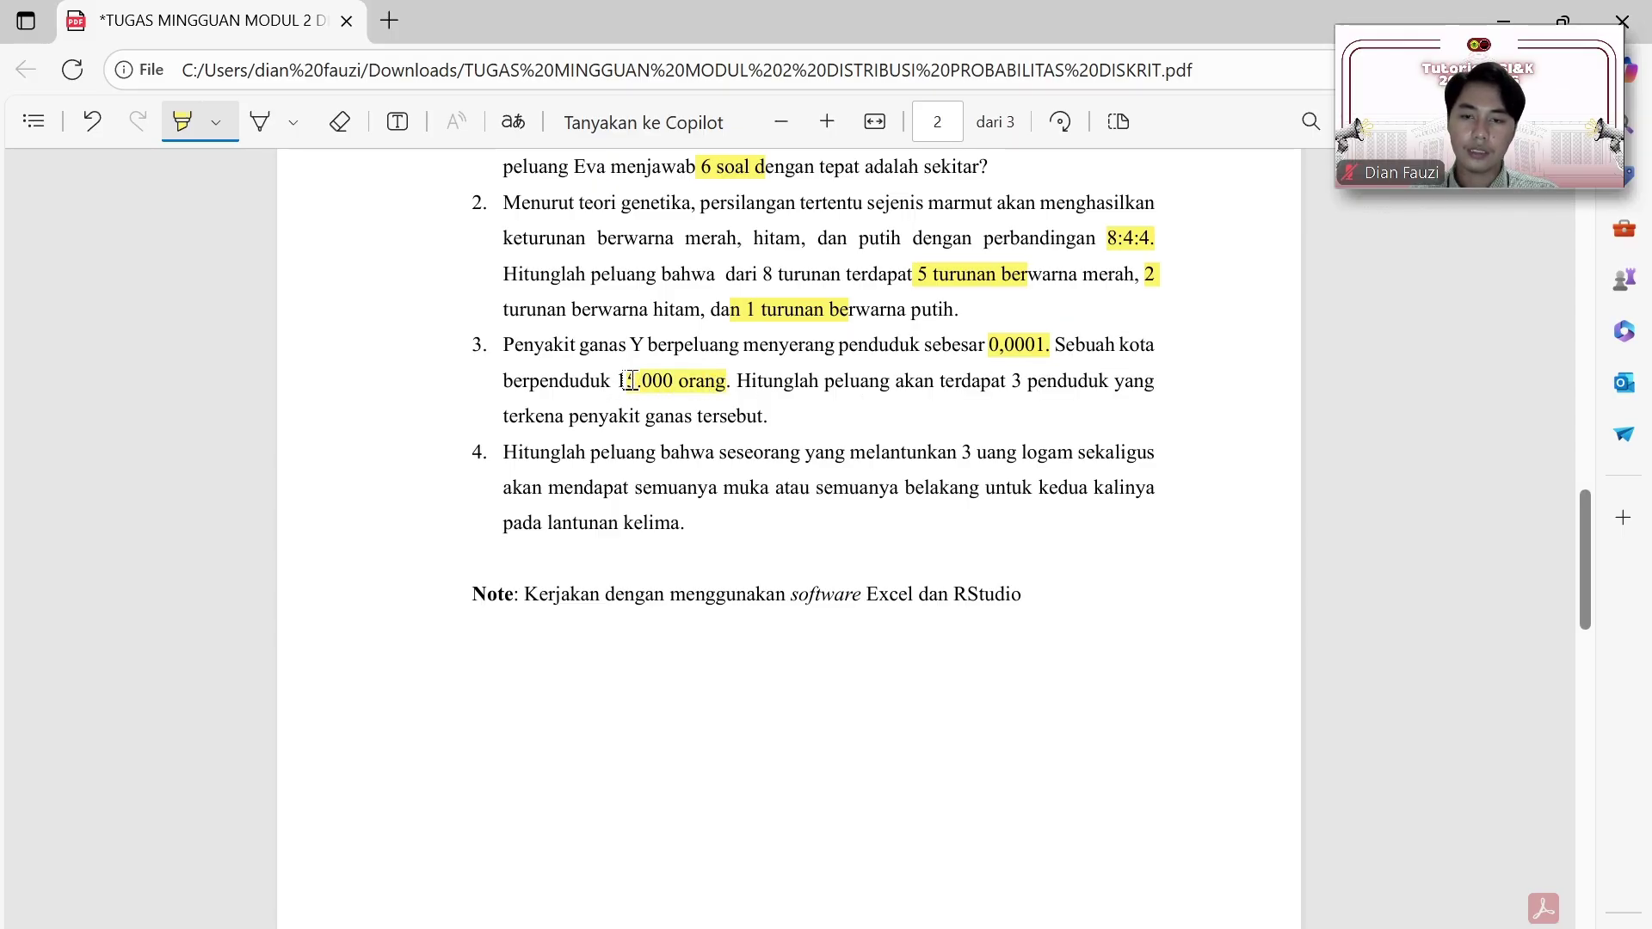
key(alt+Tab)
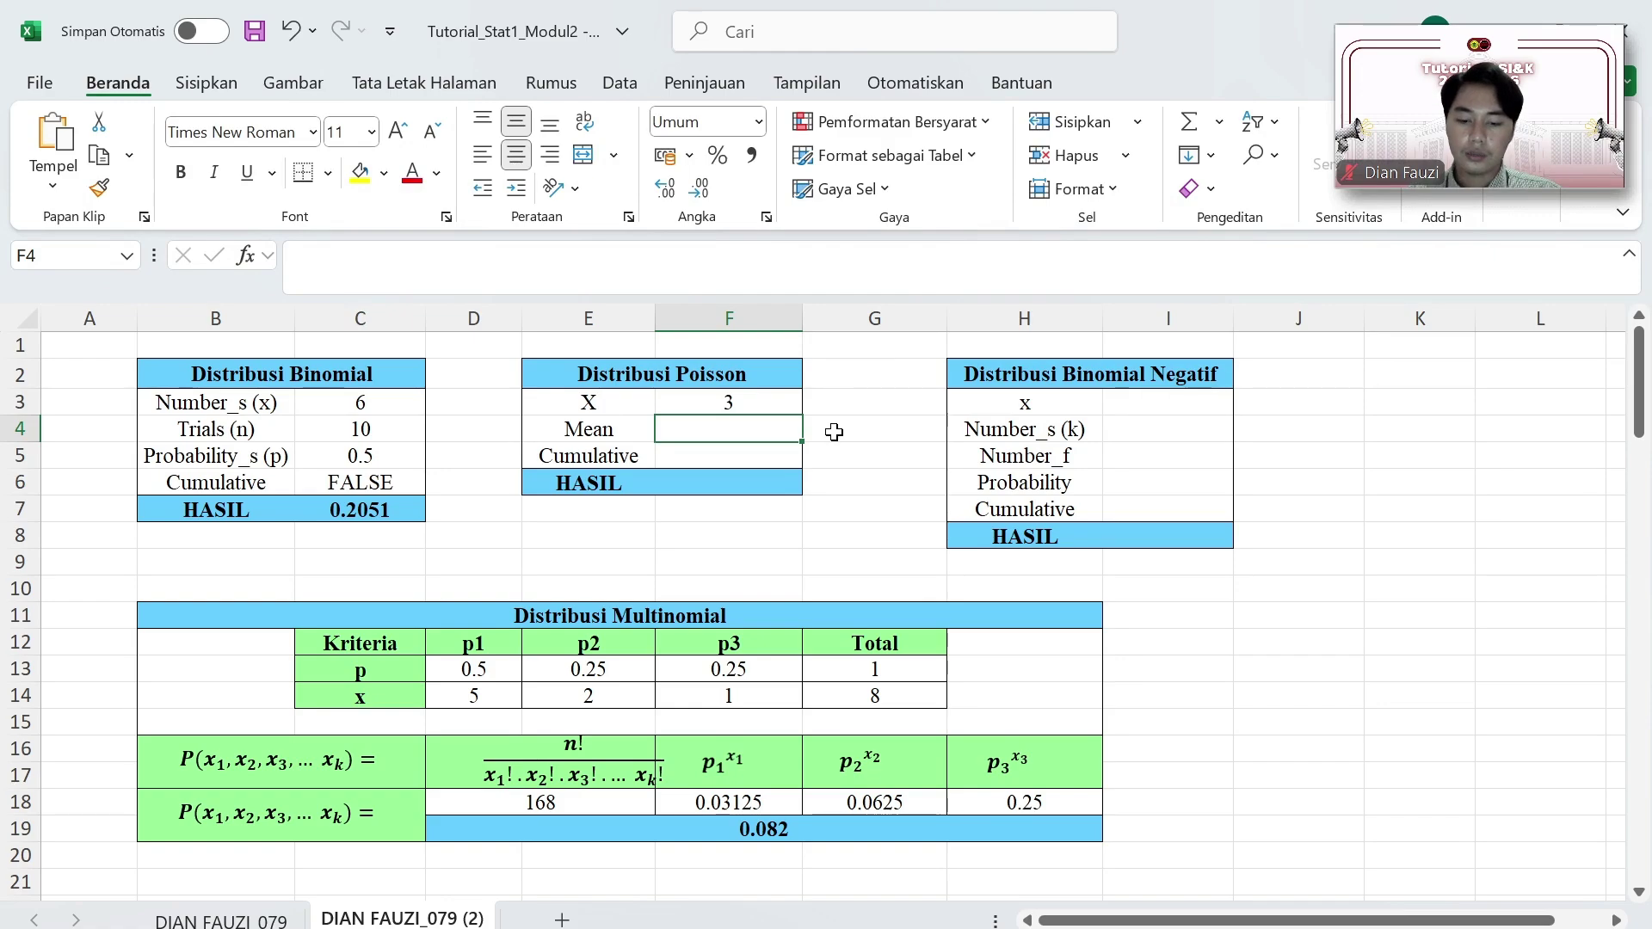
Step: Set Mean to 1.5 and Cumulative to FALSE in the Distribusi Poisson table
text(1.5)
key(Return)
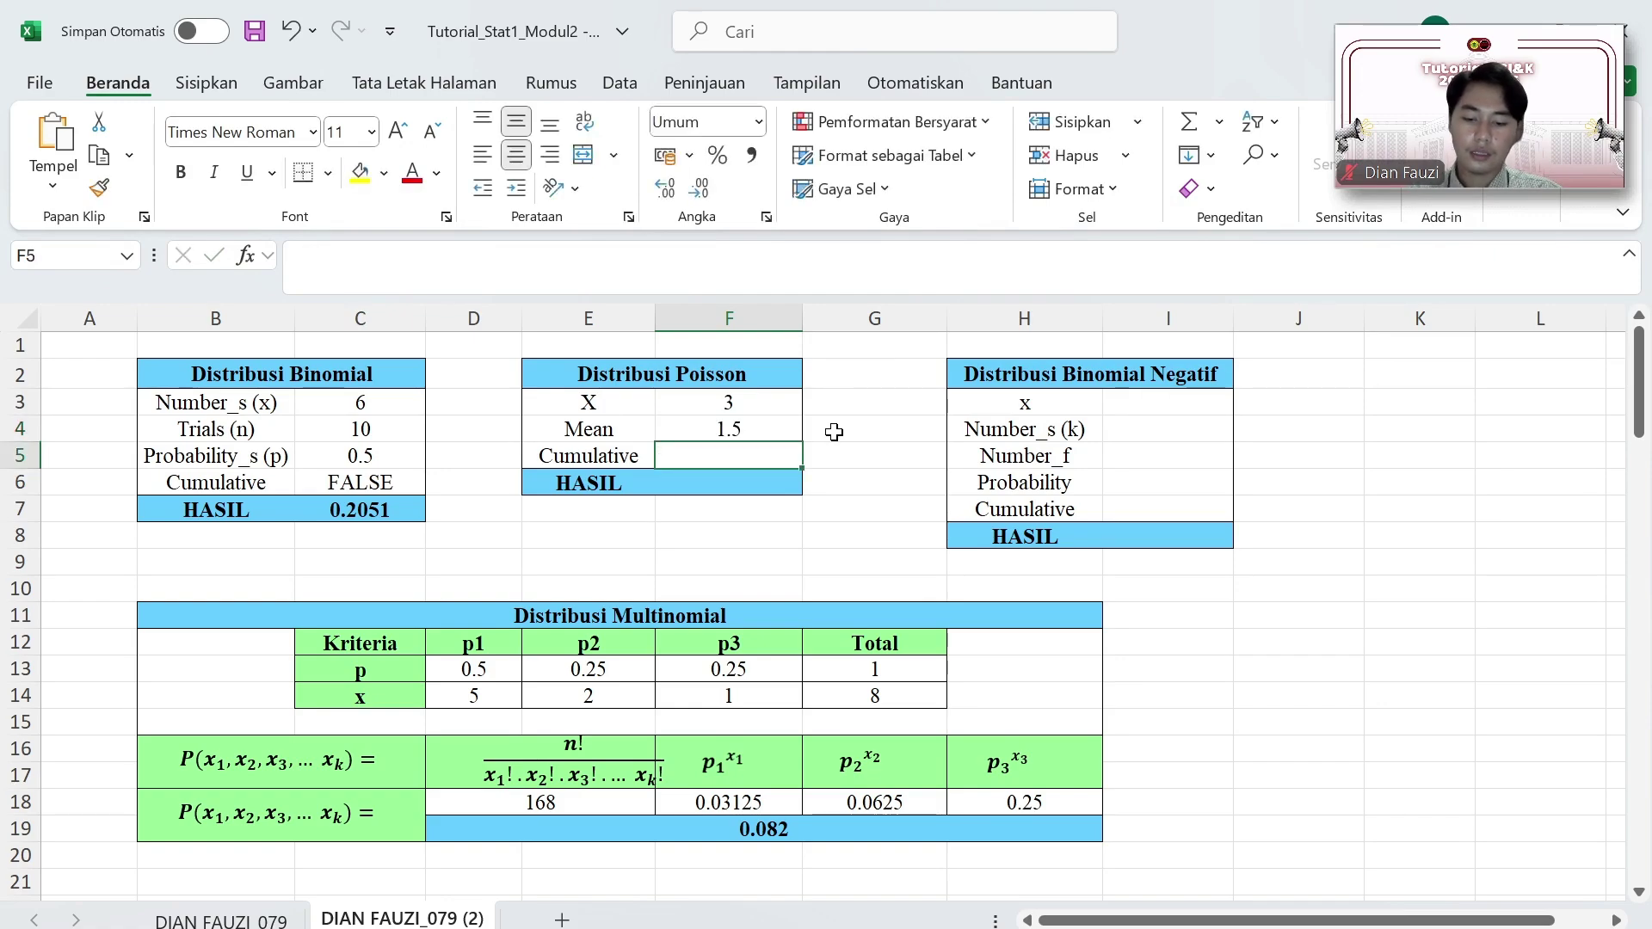
text(FALSE)
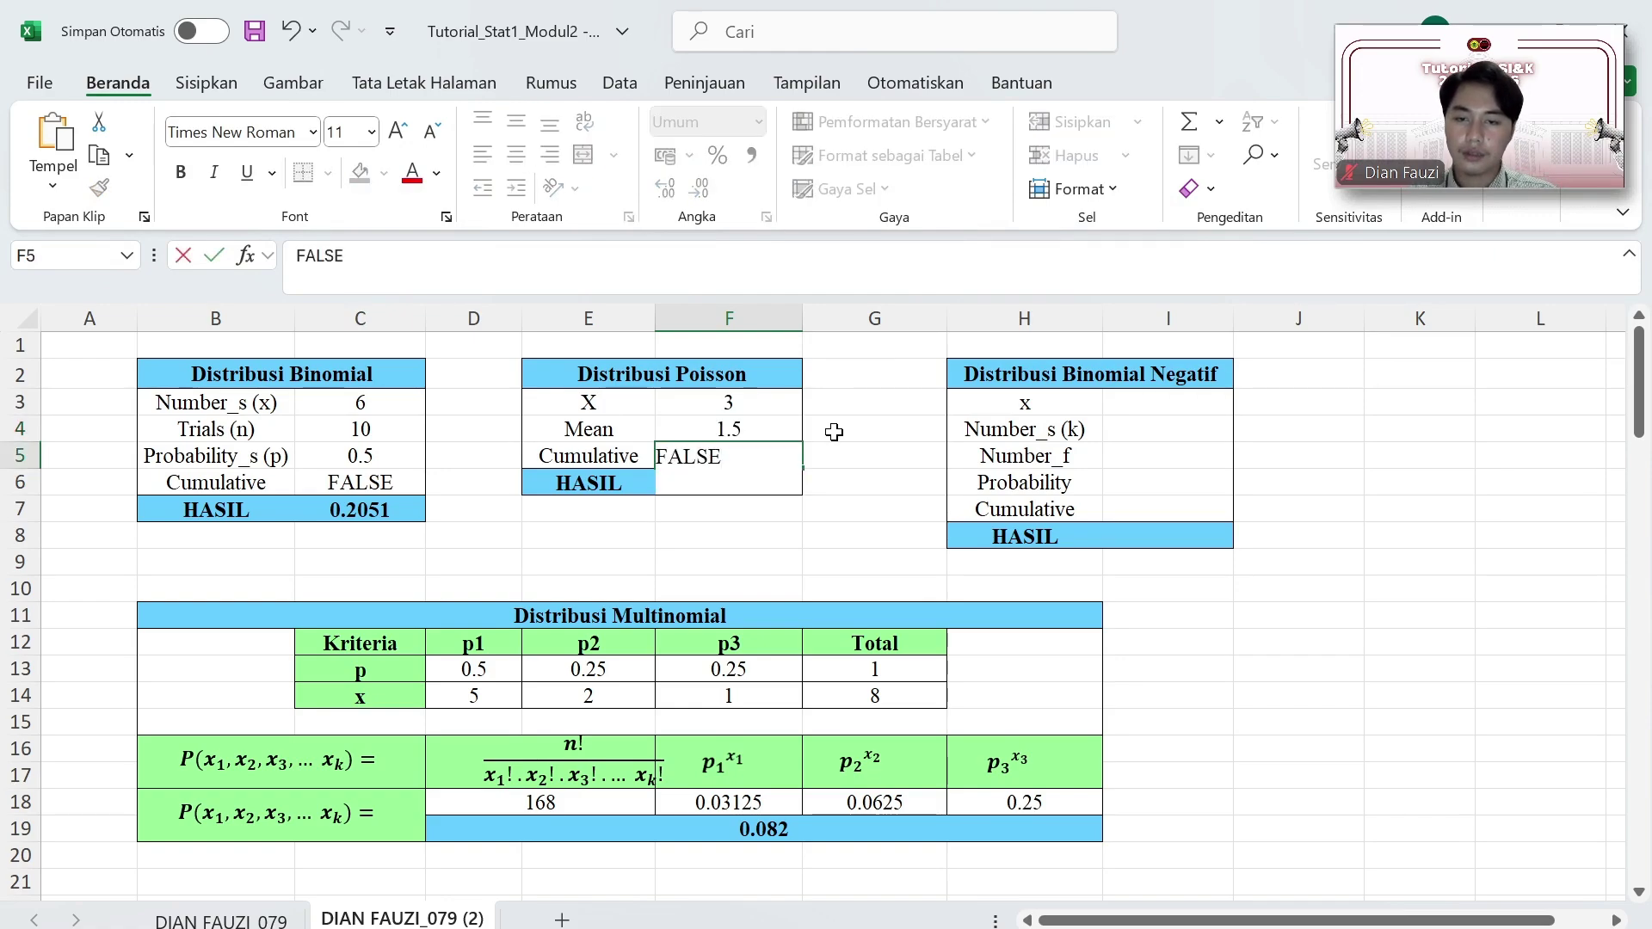
key(Return)
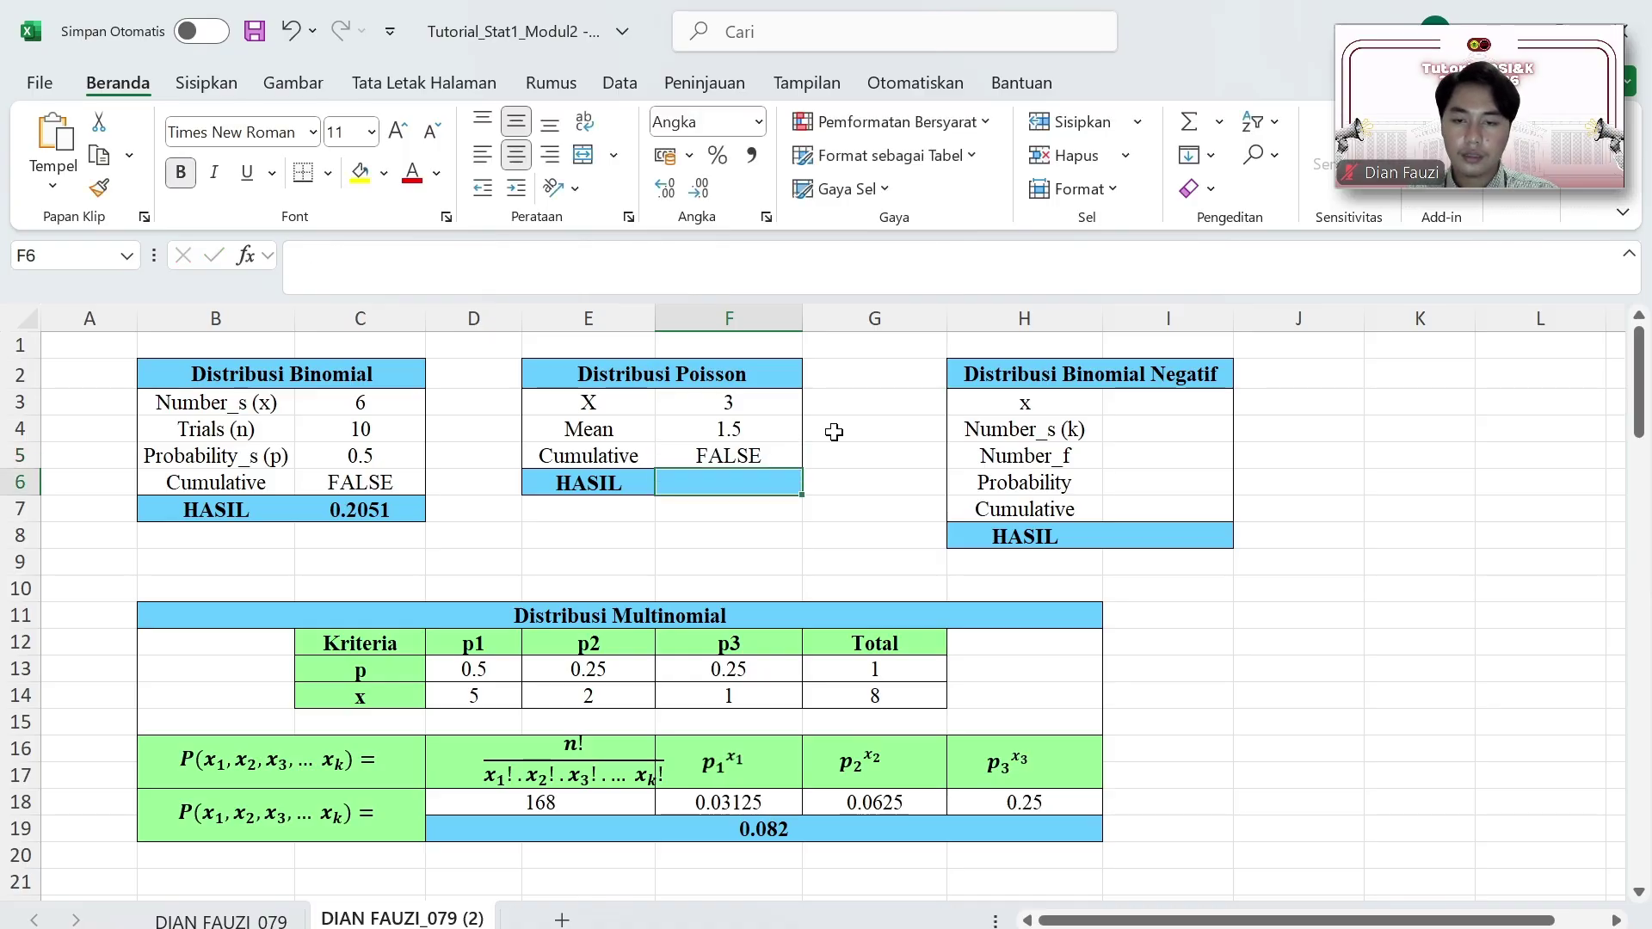
Step: Calculate the Poisson HASIL in F6 with POISSON.DIST, using F3 as x, F4 as mean and F5 as cumulative
text(=)
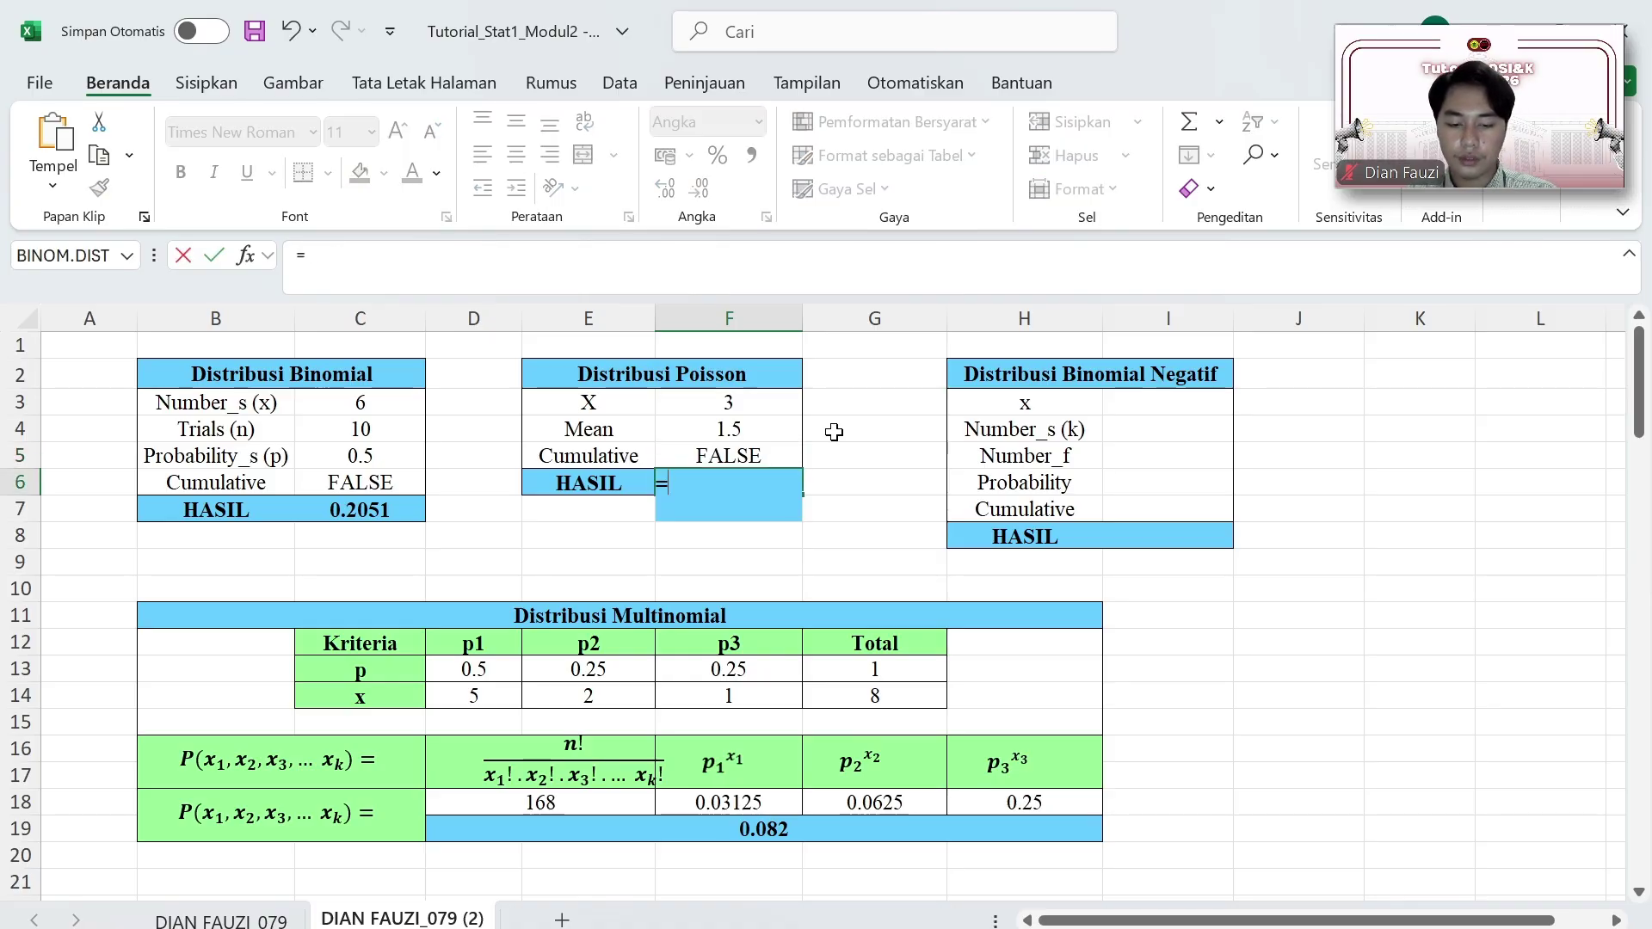
text(PO)
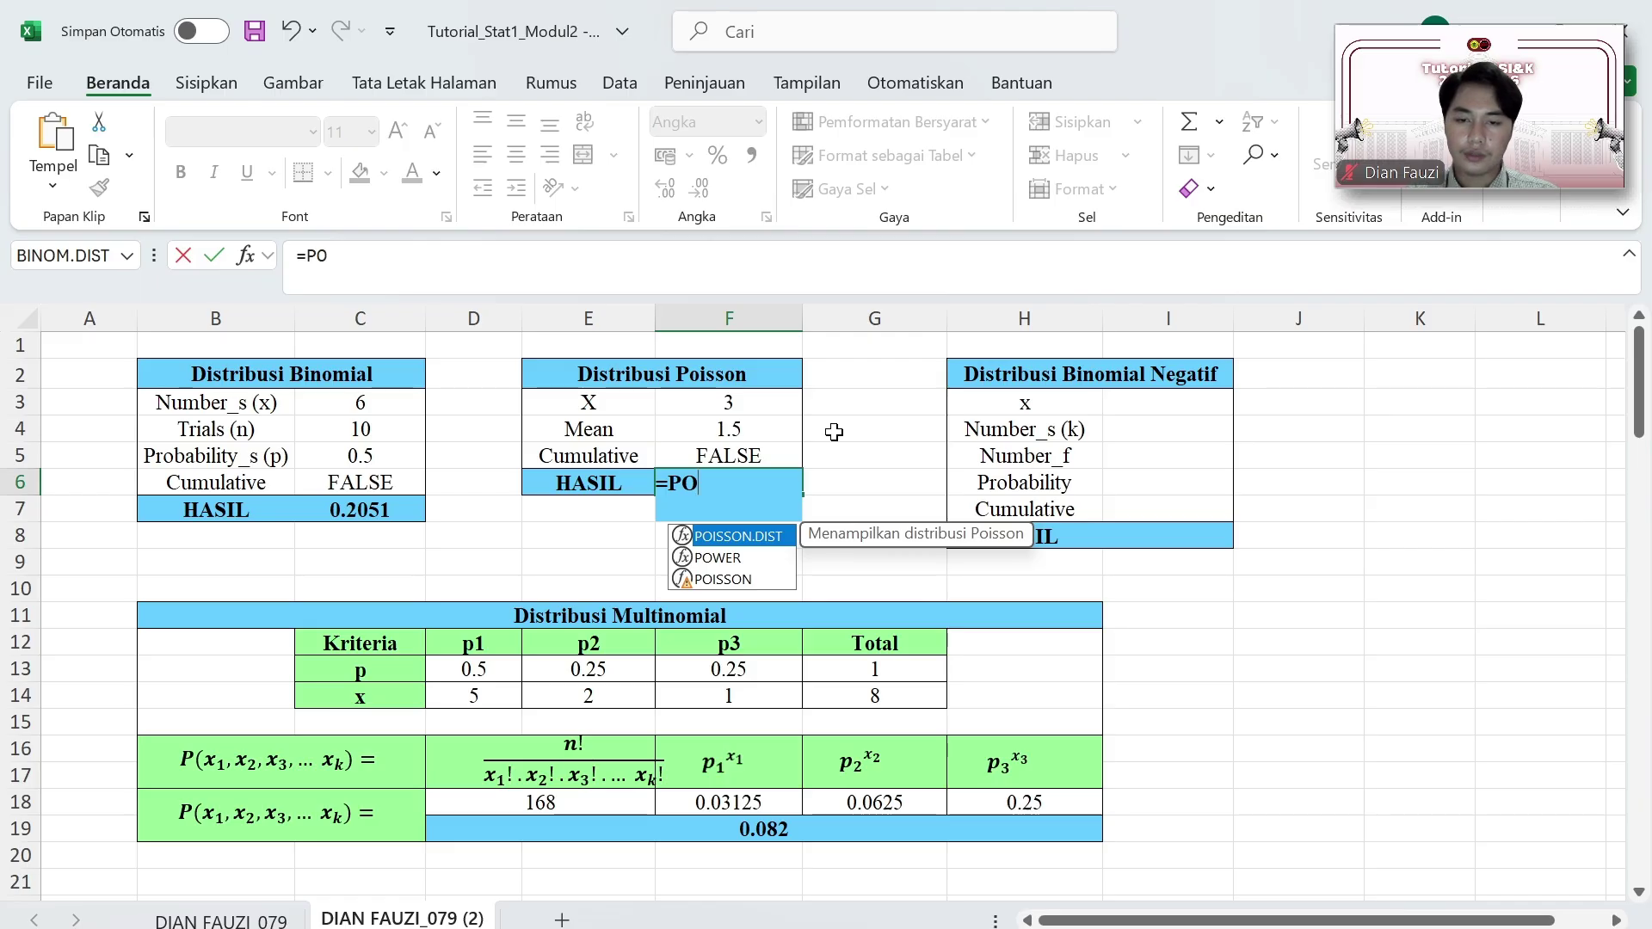
key(Tab)
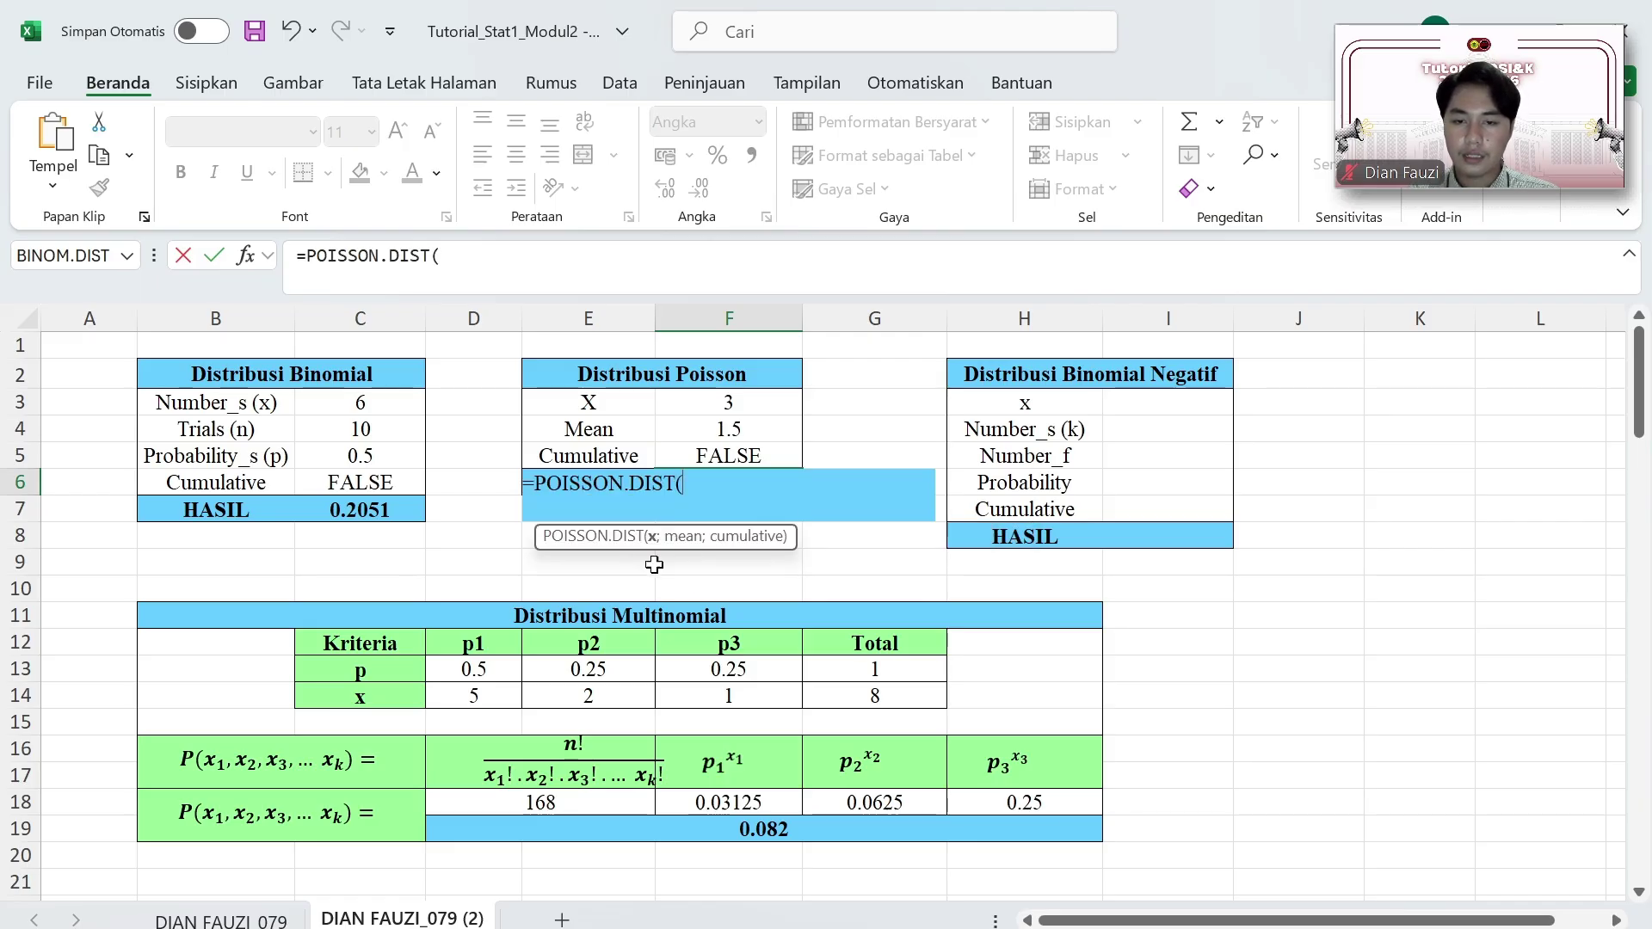
click(746, 410)
text(;)
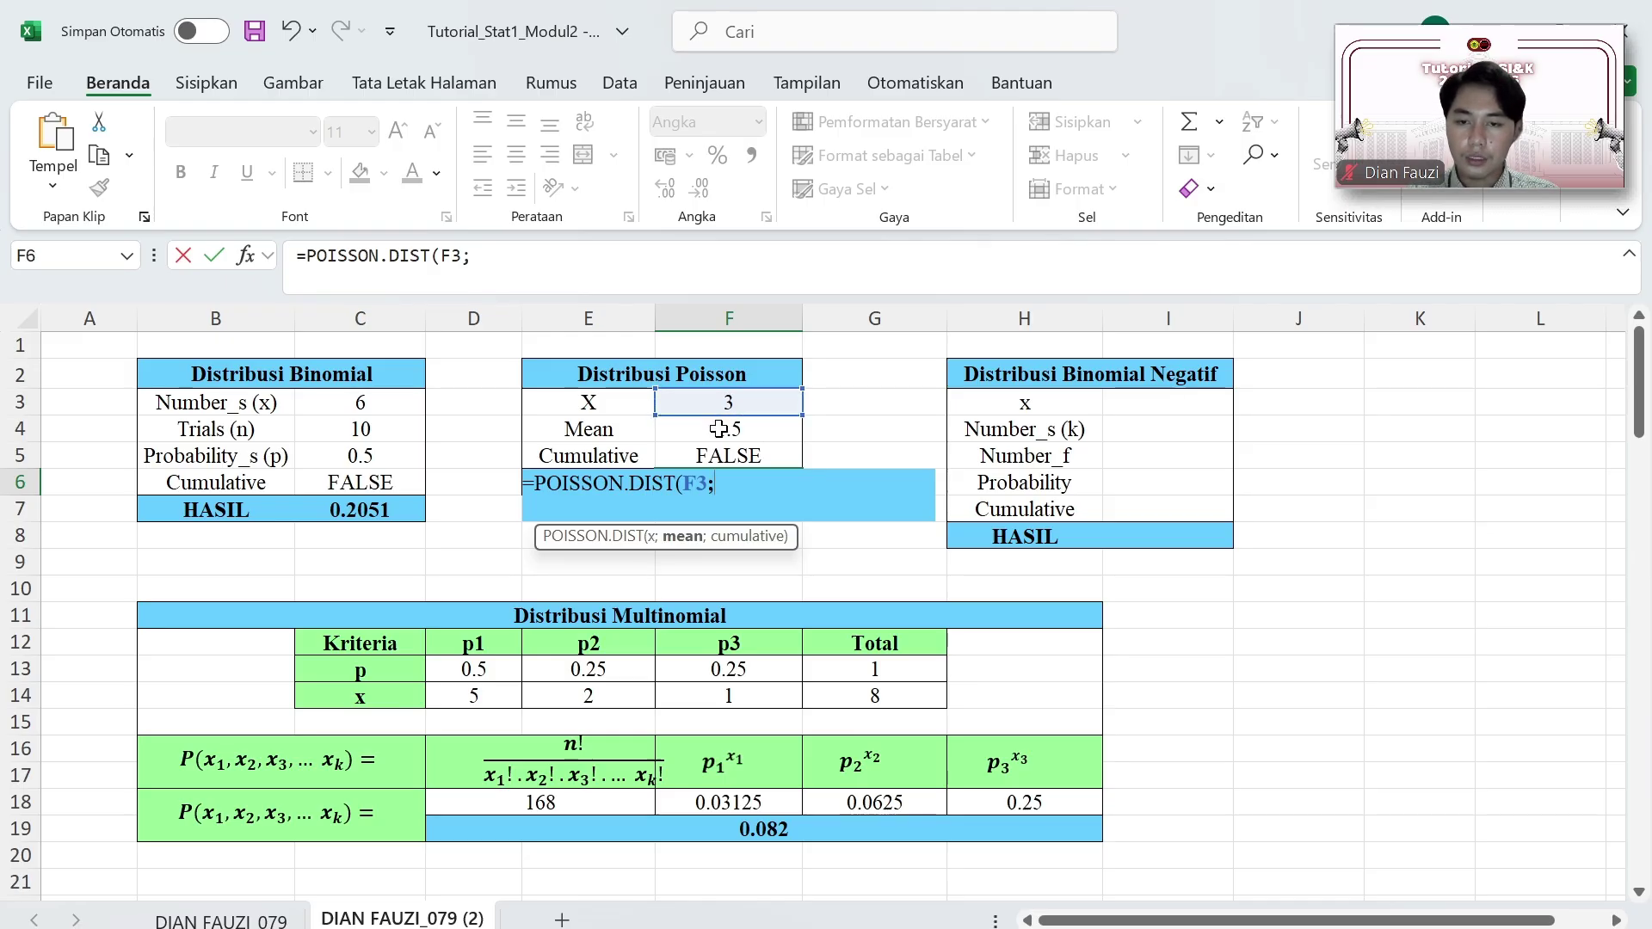
click(729, 429)
text(;)
click(726, 457)
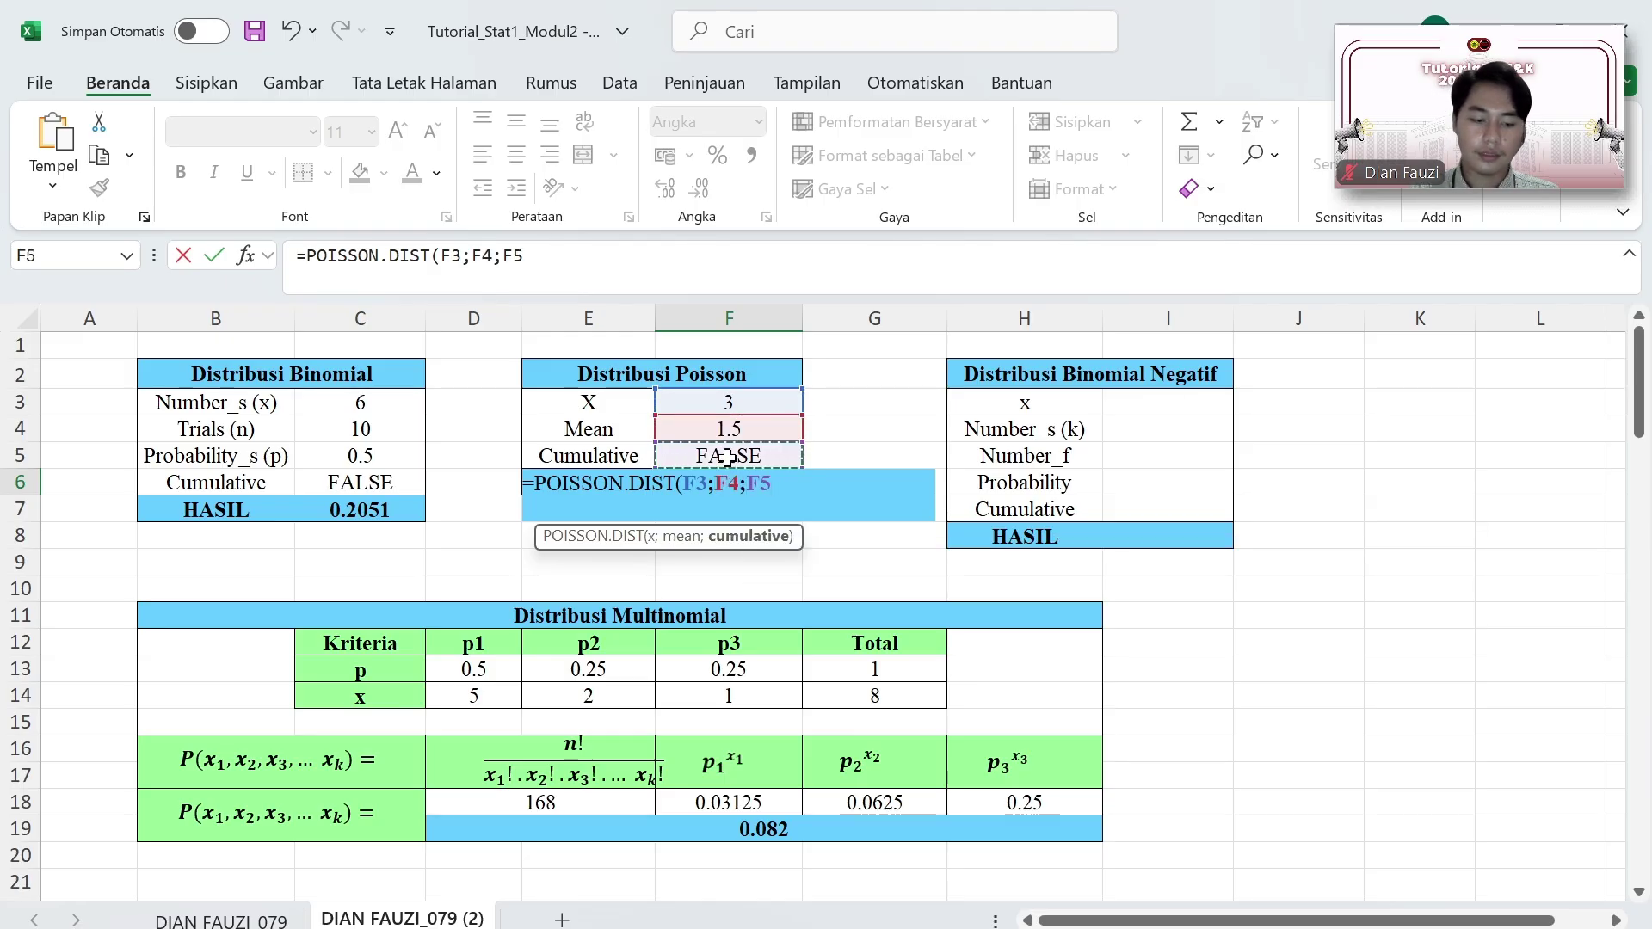
key(Return)
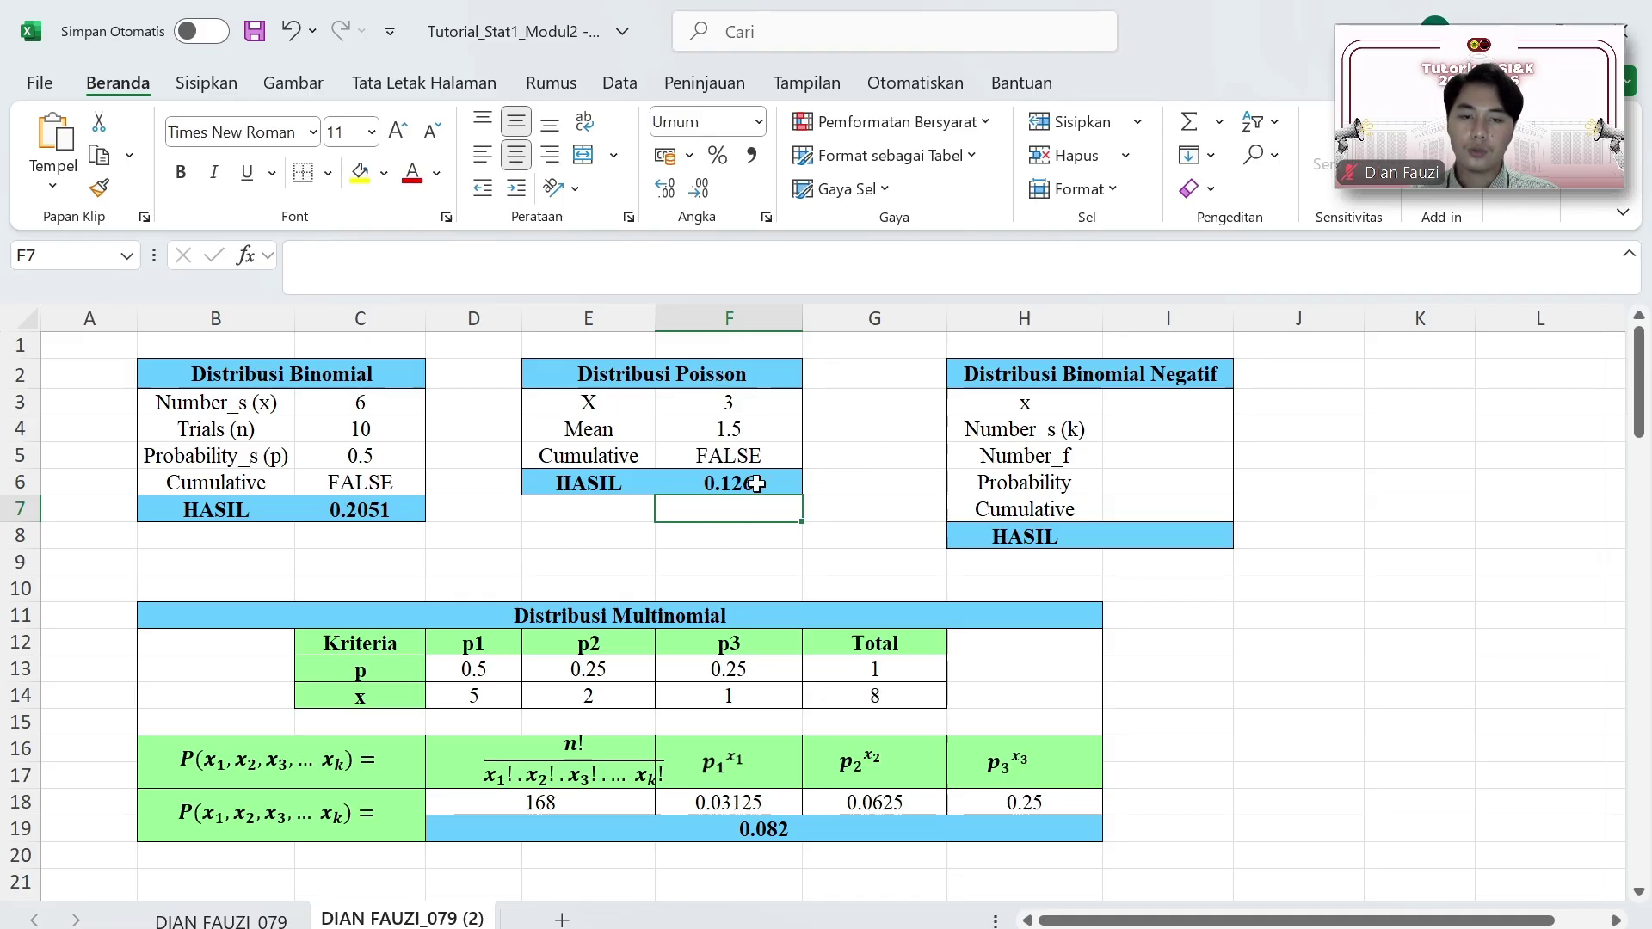
Step: Switch to the PDF and highlight "kedua kalinya pada lantunan kelima" in question 4
key(alt+Tab)
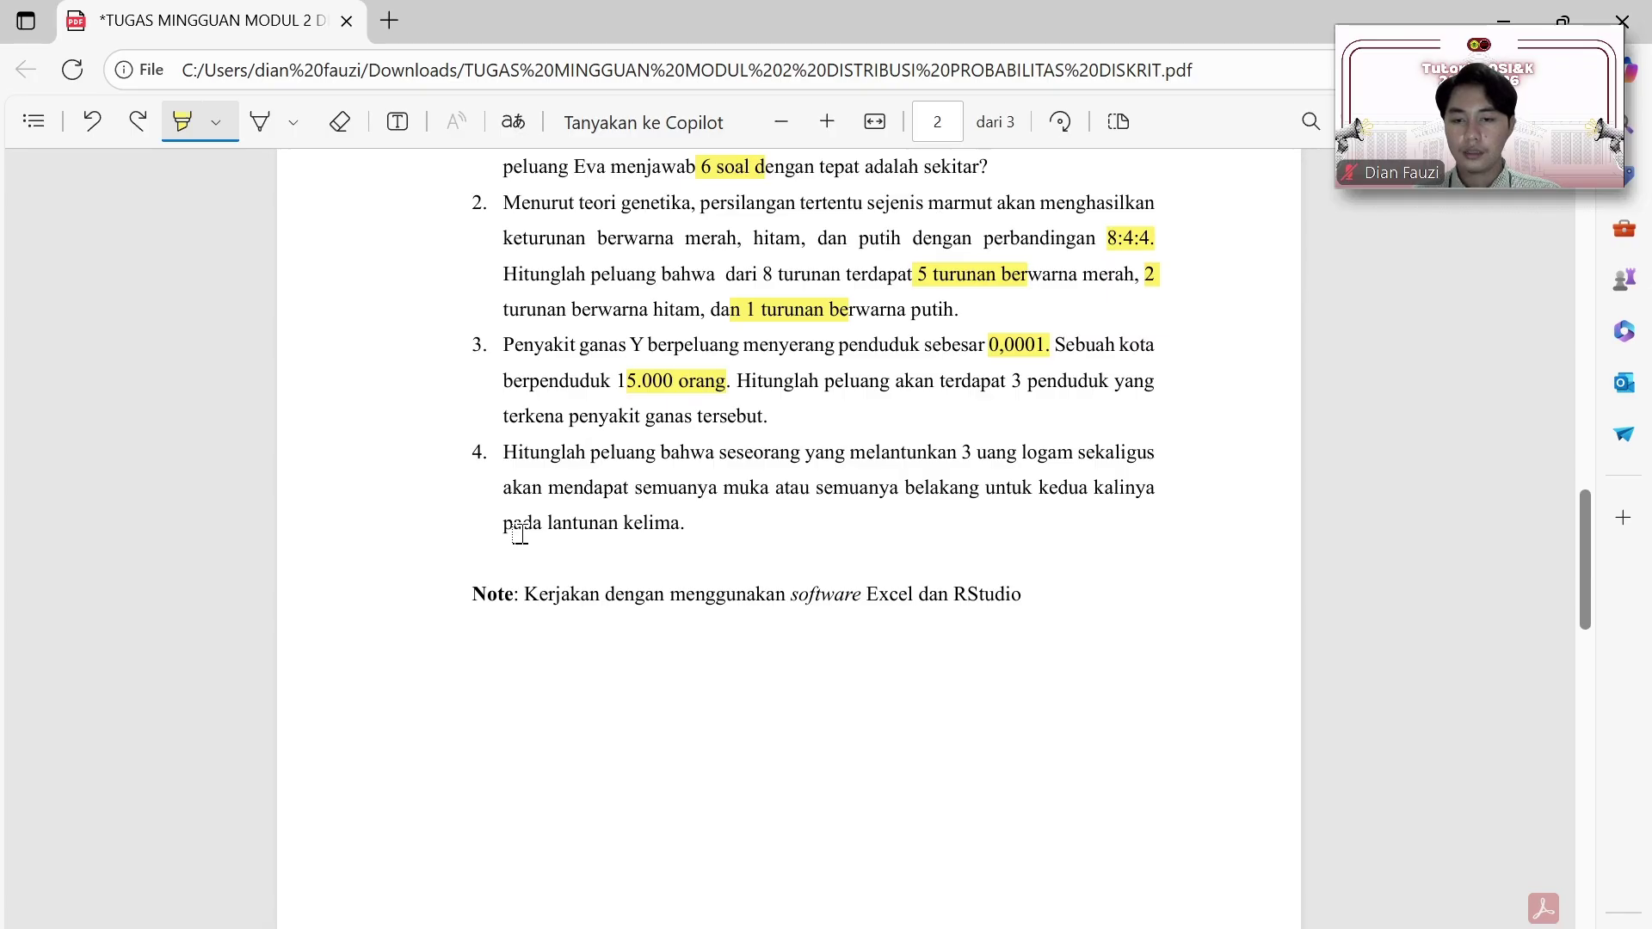
drag(519, 533, 711, 528)
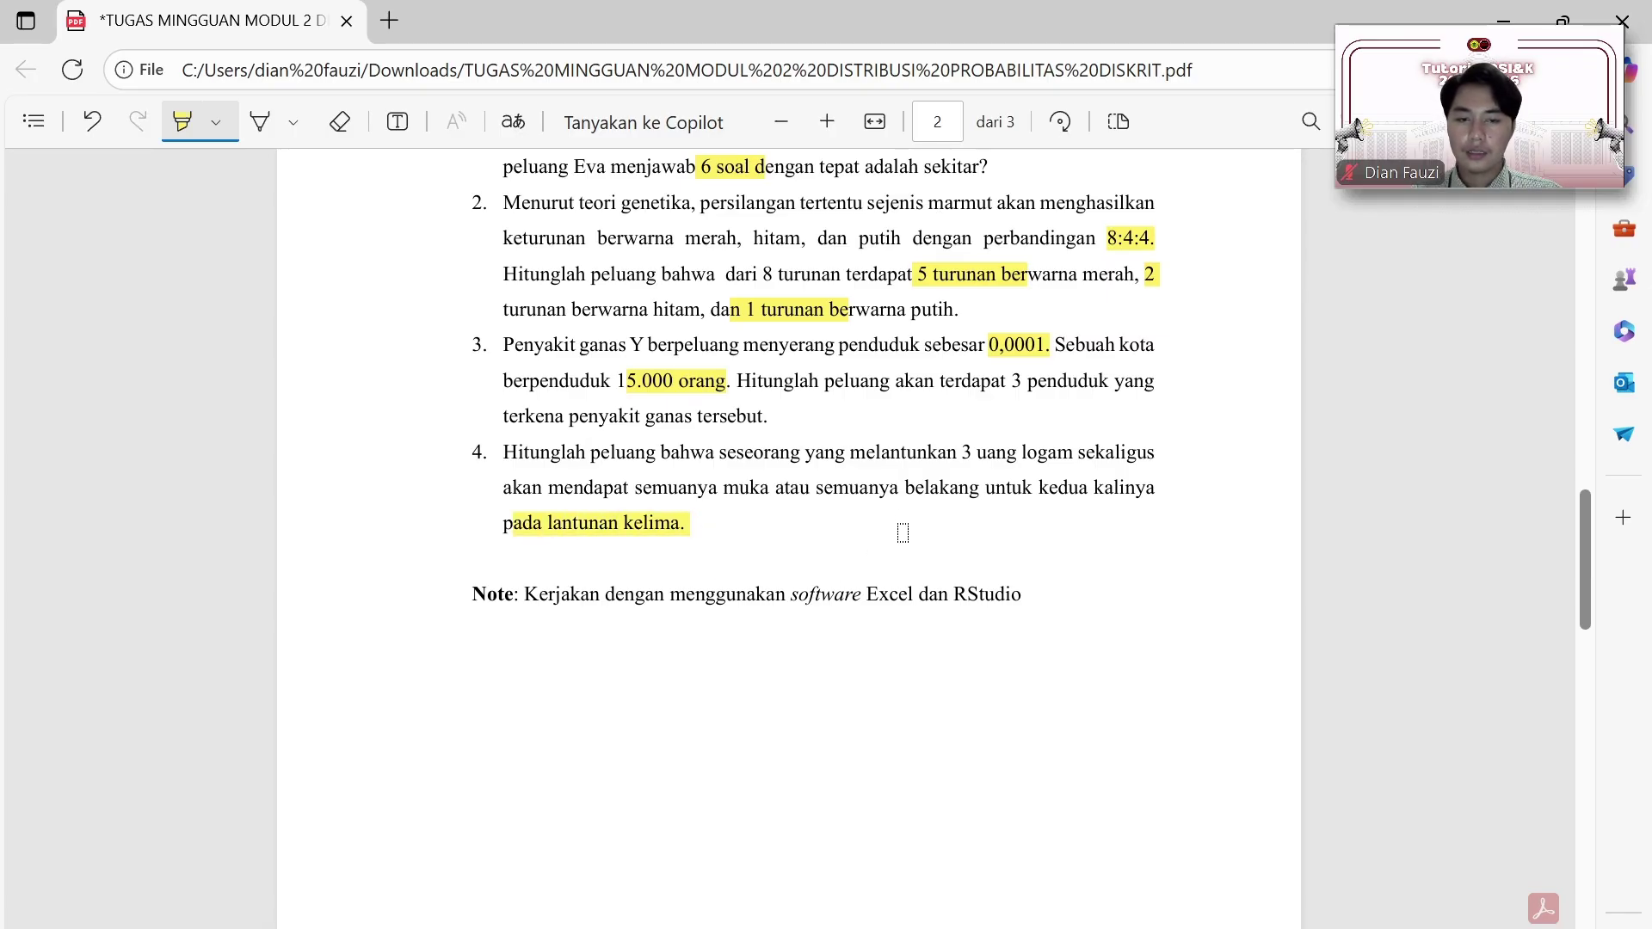
drag(1038, 488, 1176, 489)
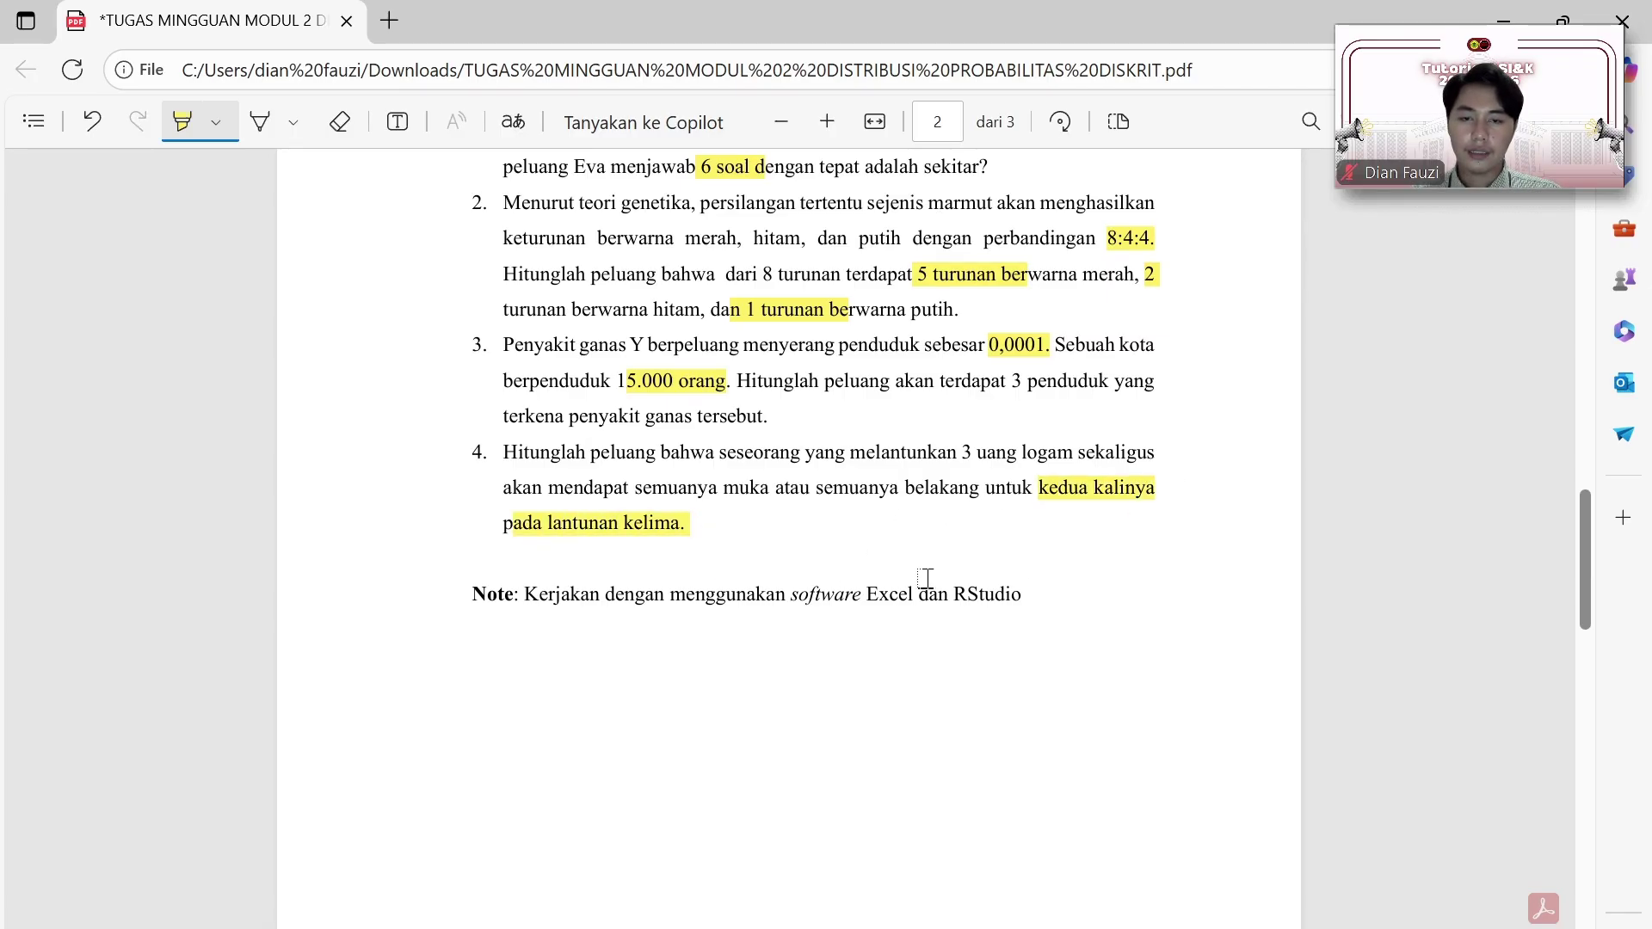
Step: Switch back to Excel and set x in the Distribusi Binomial Negatif table to 5
key(alt+Tab)
drag(985, 374, 1124, 524)
click(1154, 400)
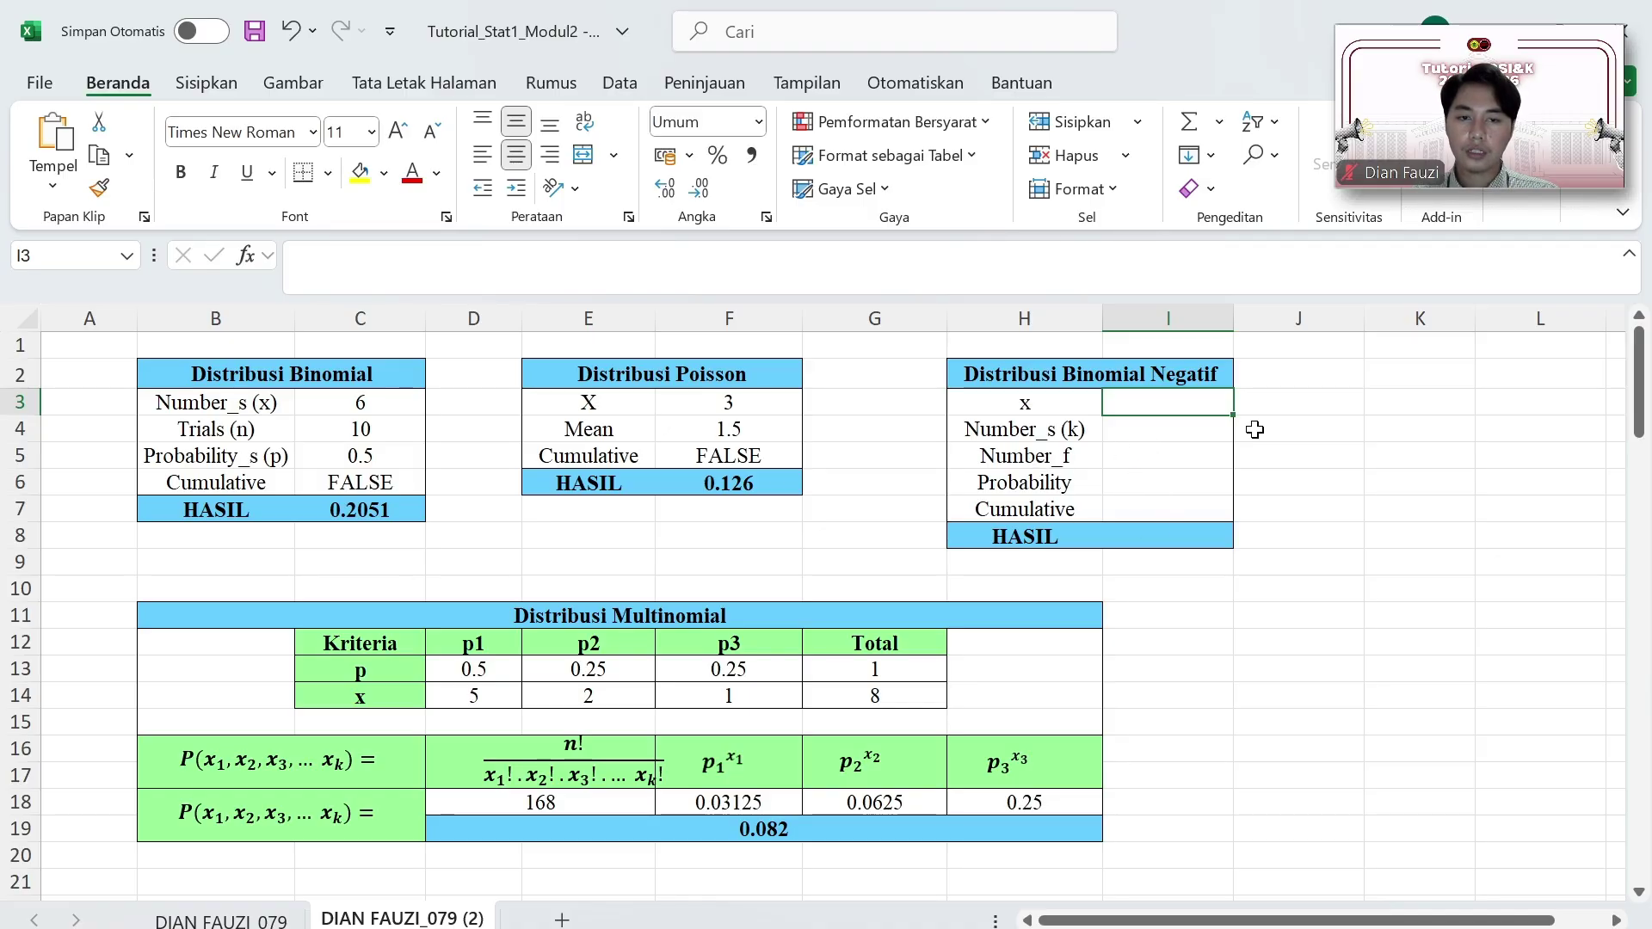
text(5)
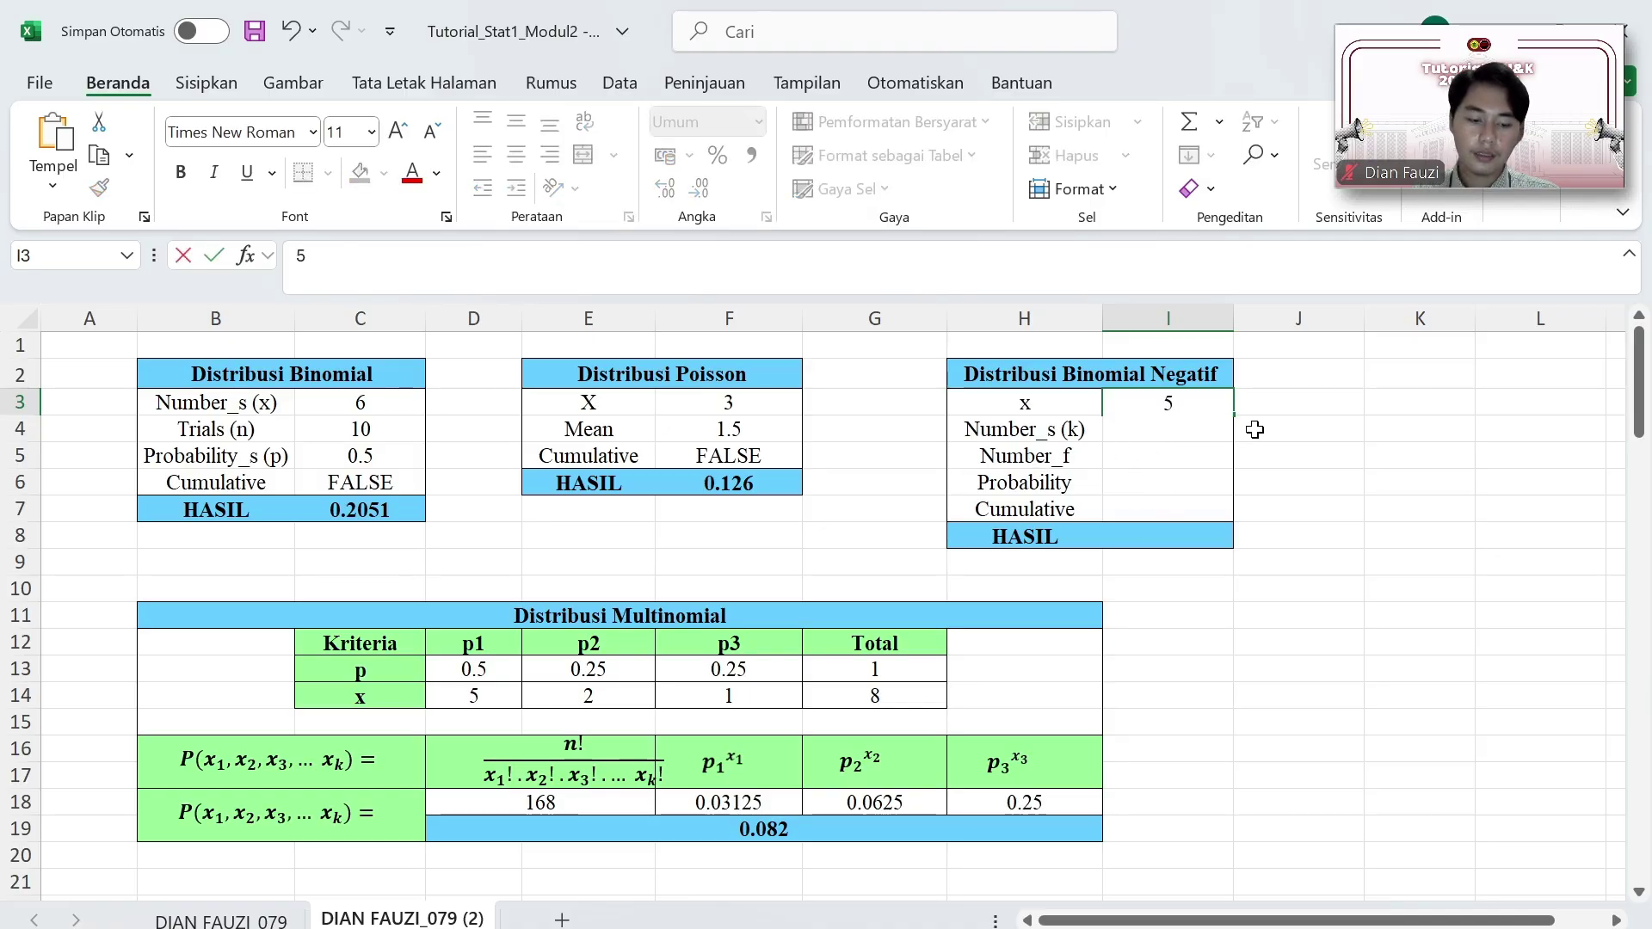
key(Return)
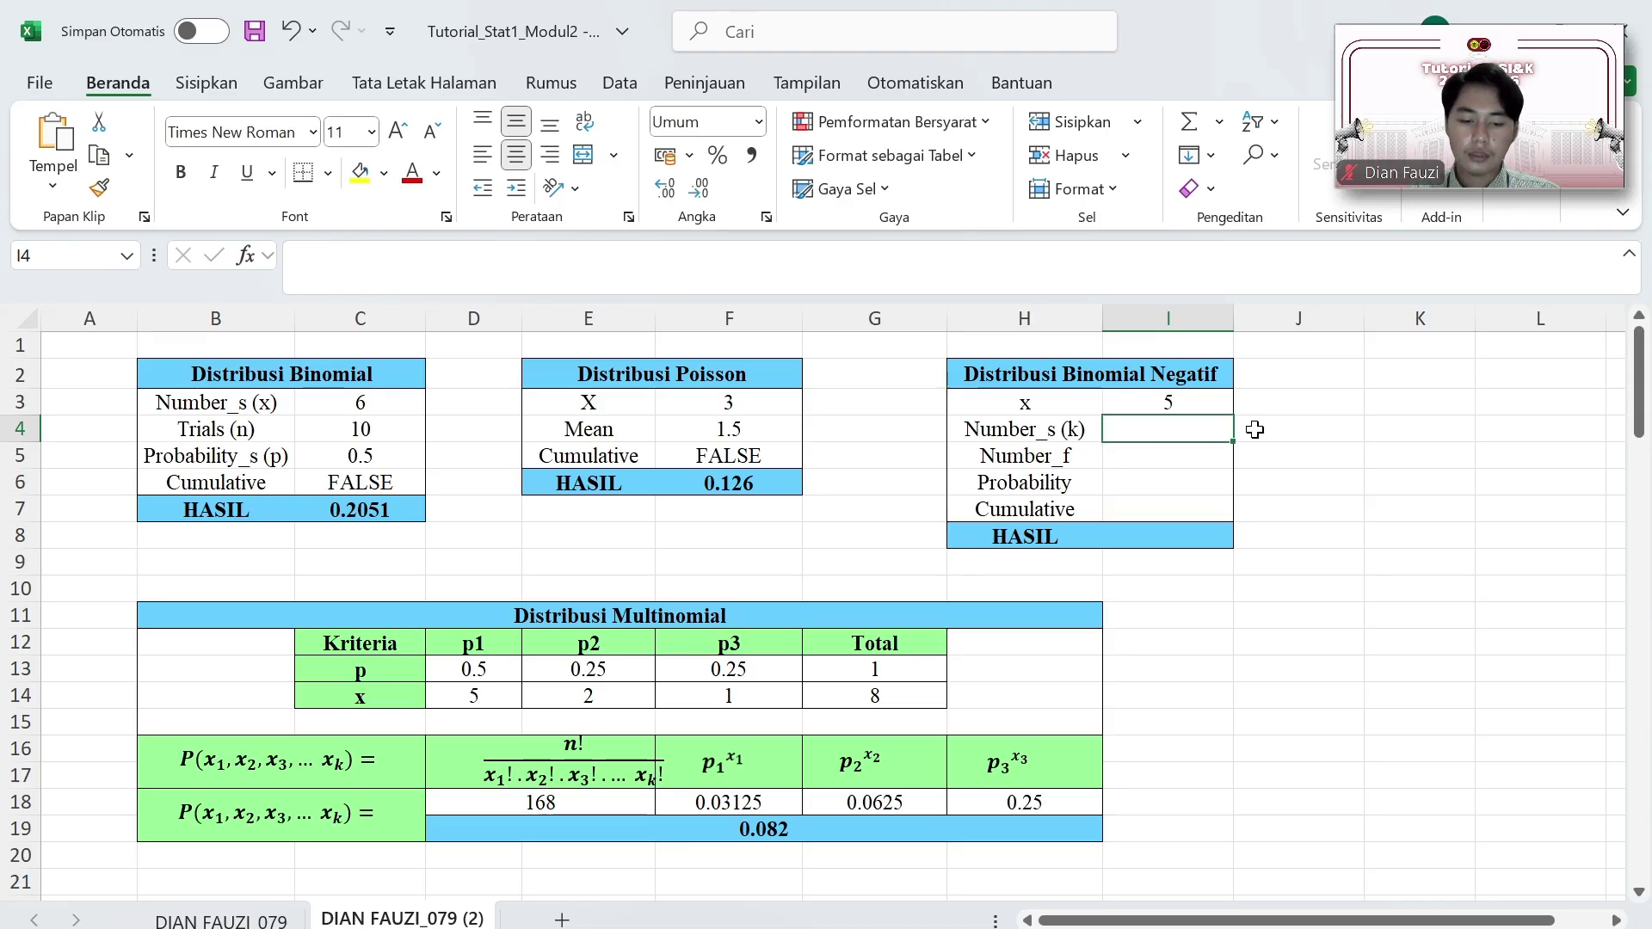
Step: In the Distribusi Binomial Negatif table, set Number_s (k) to 2 and calculate Number_f in I5 as =I3-I4
text(2)
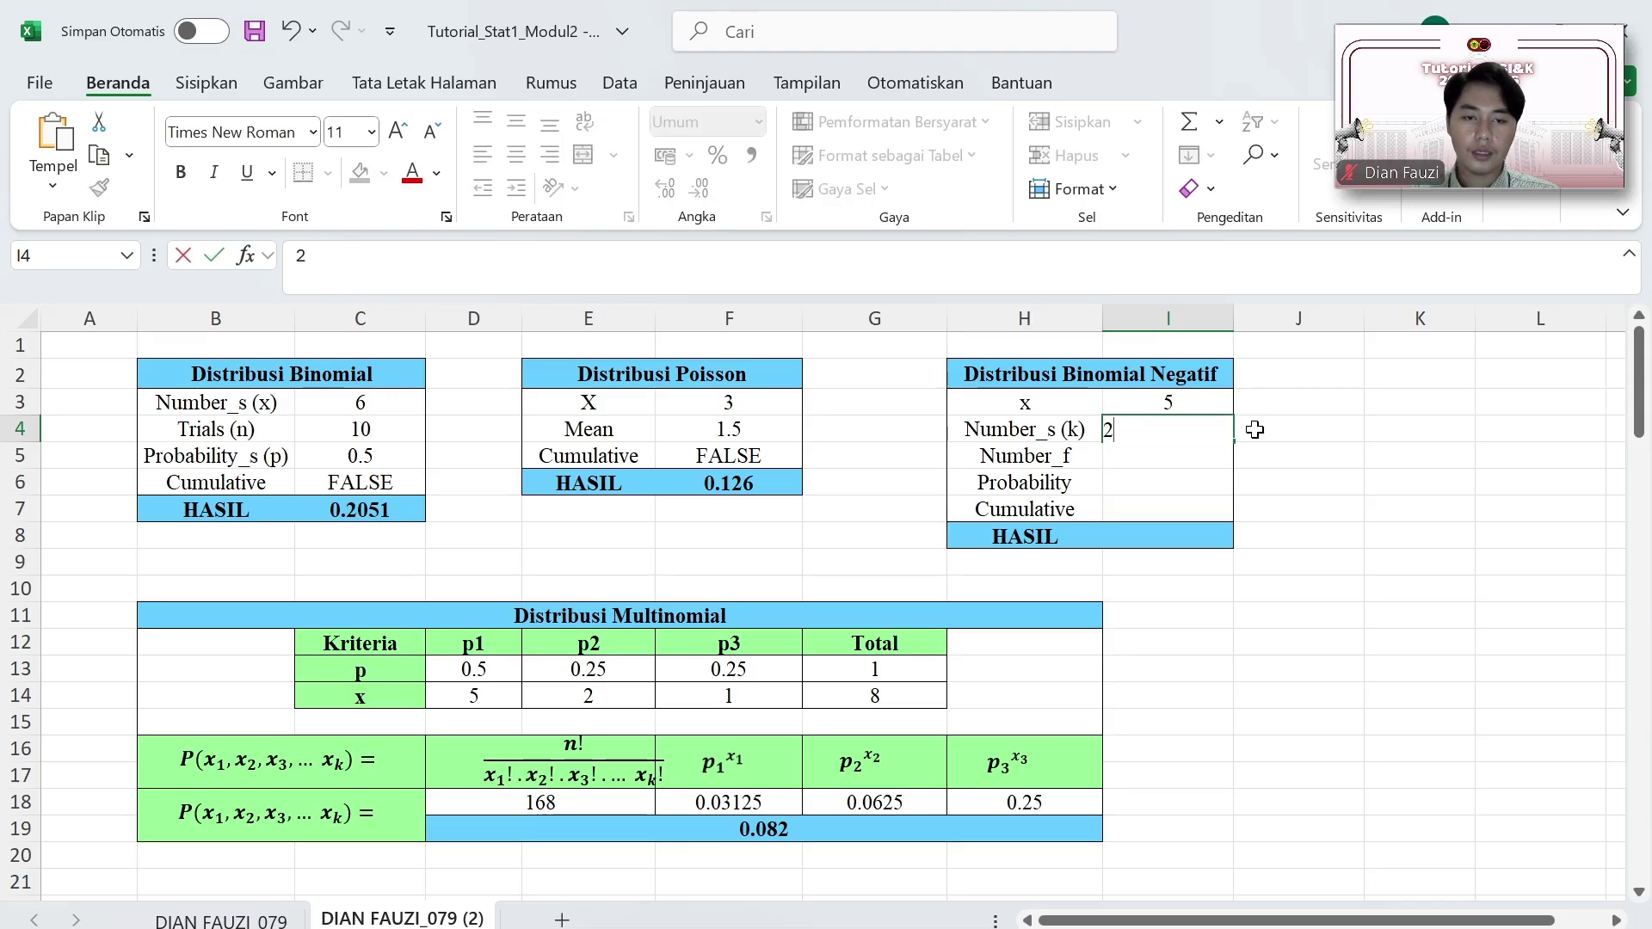
key(Return)
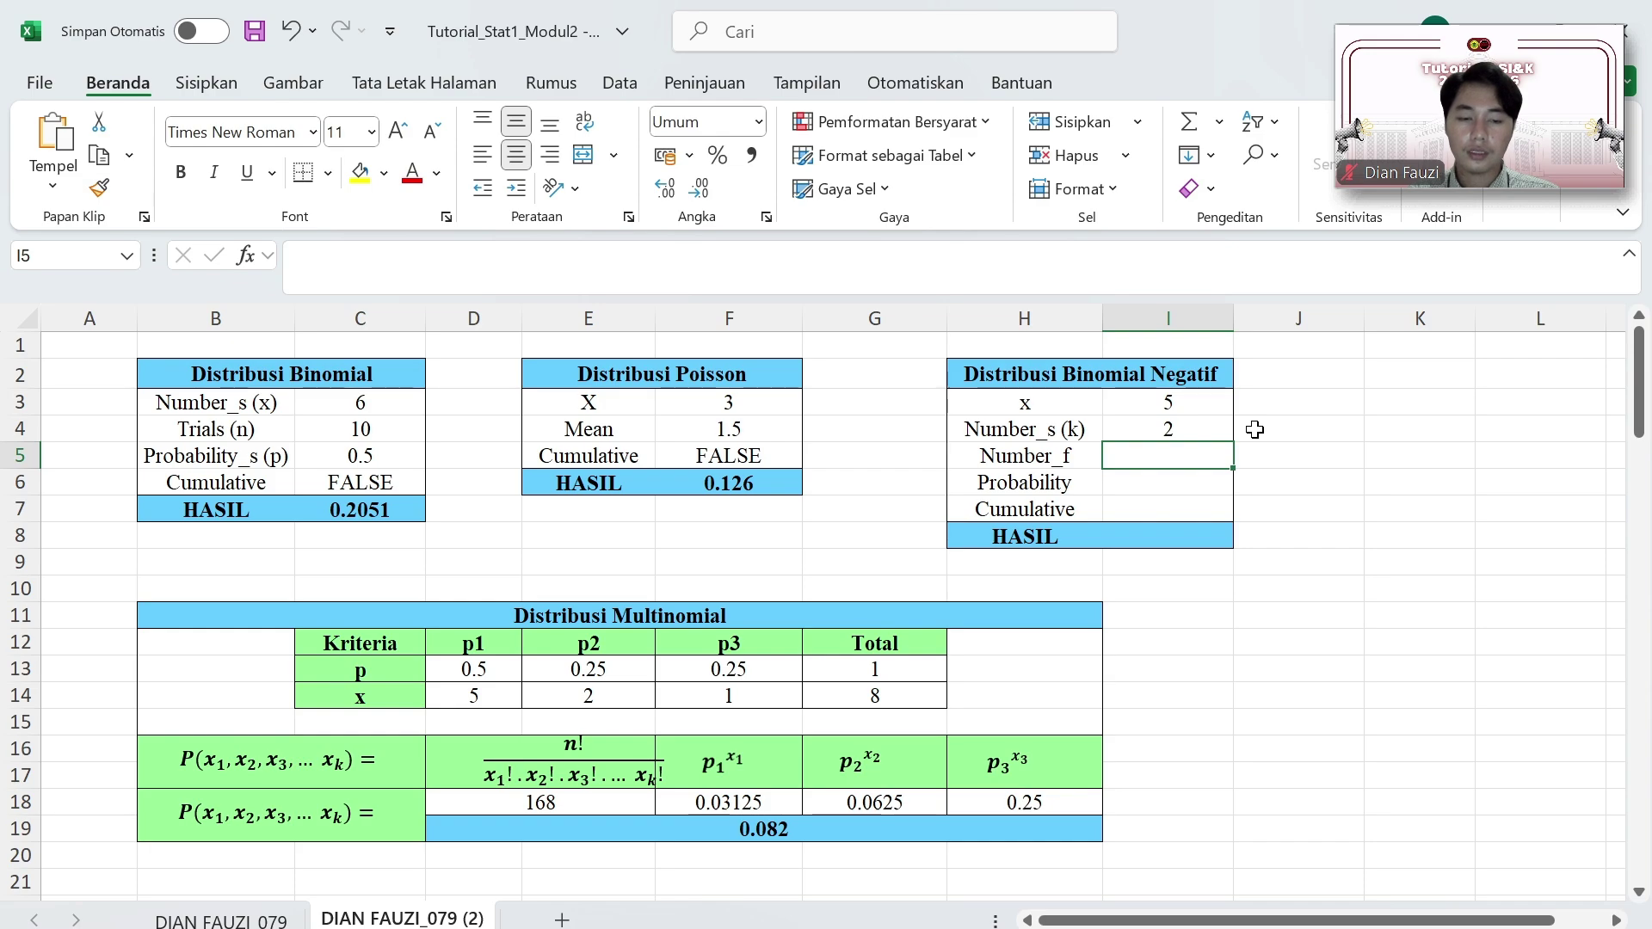
text(=)
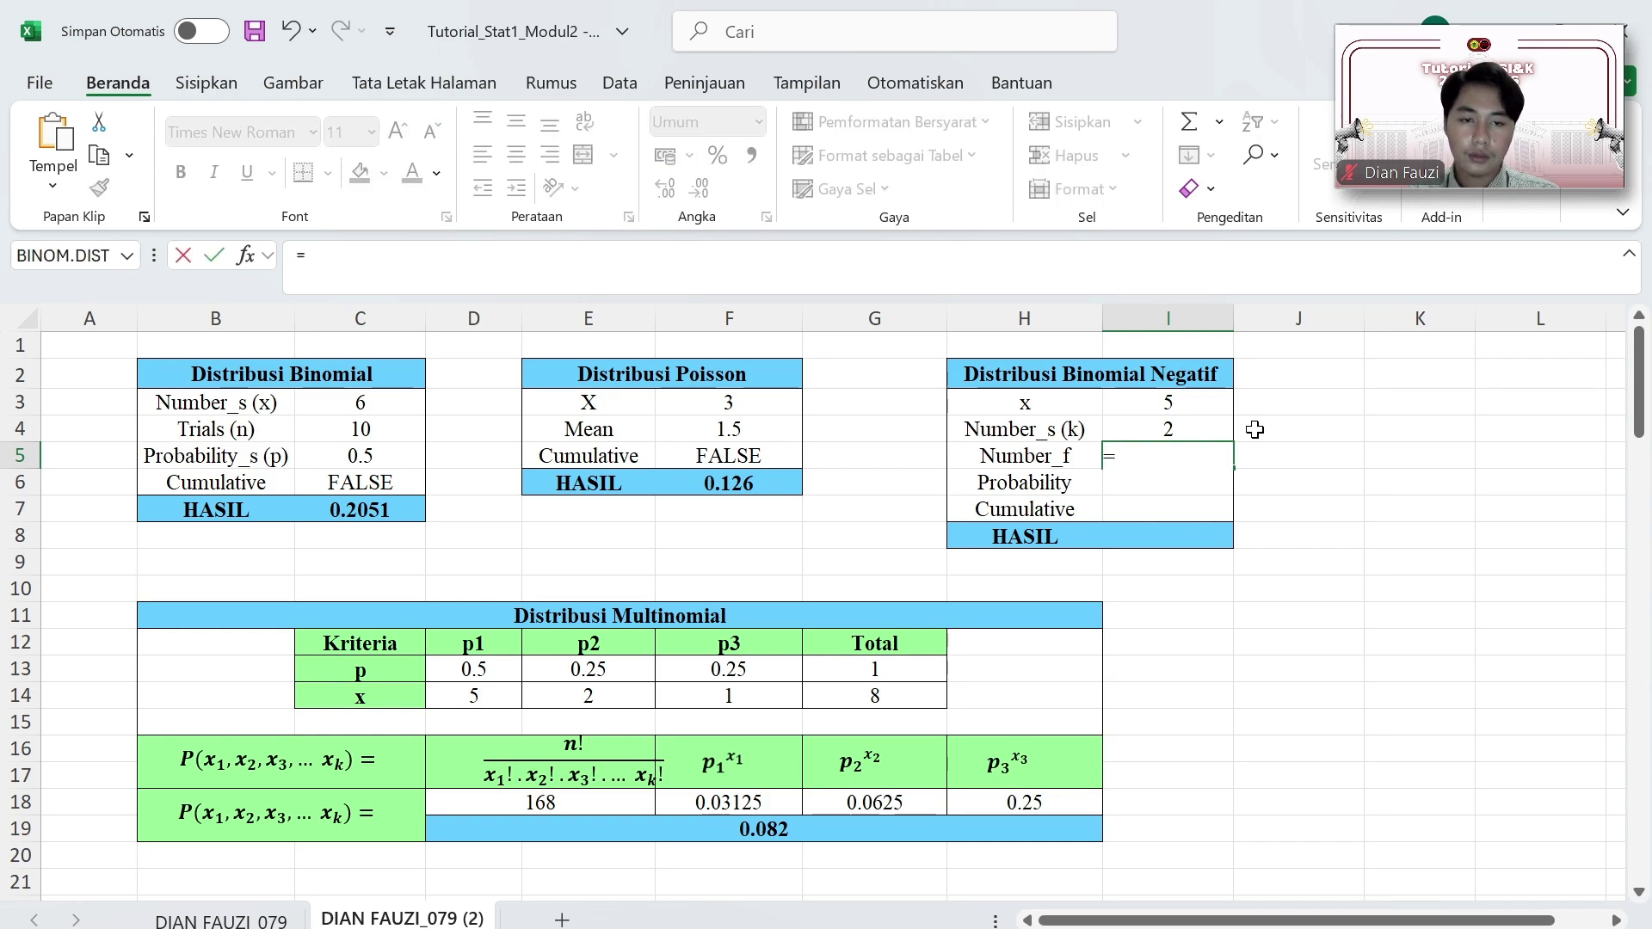
click(1137, 409)
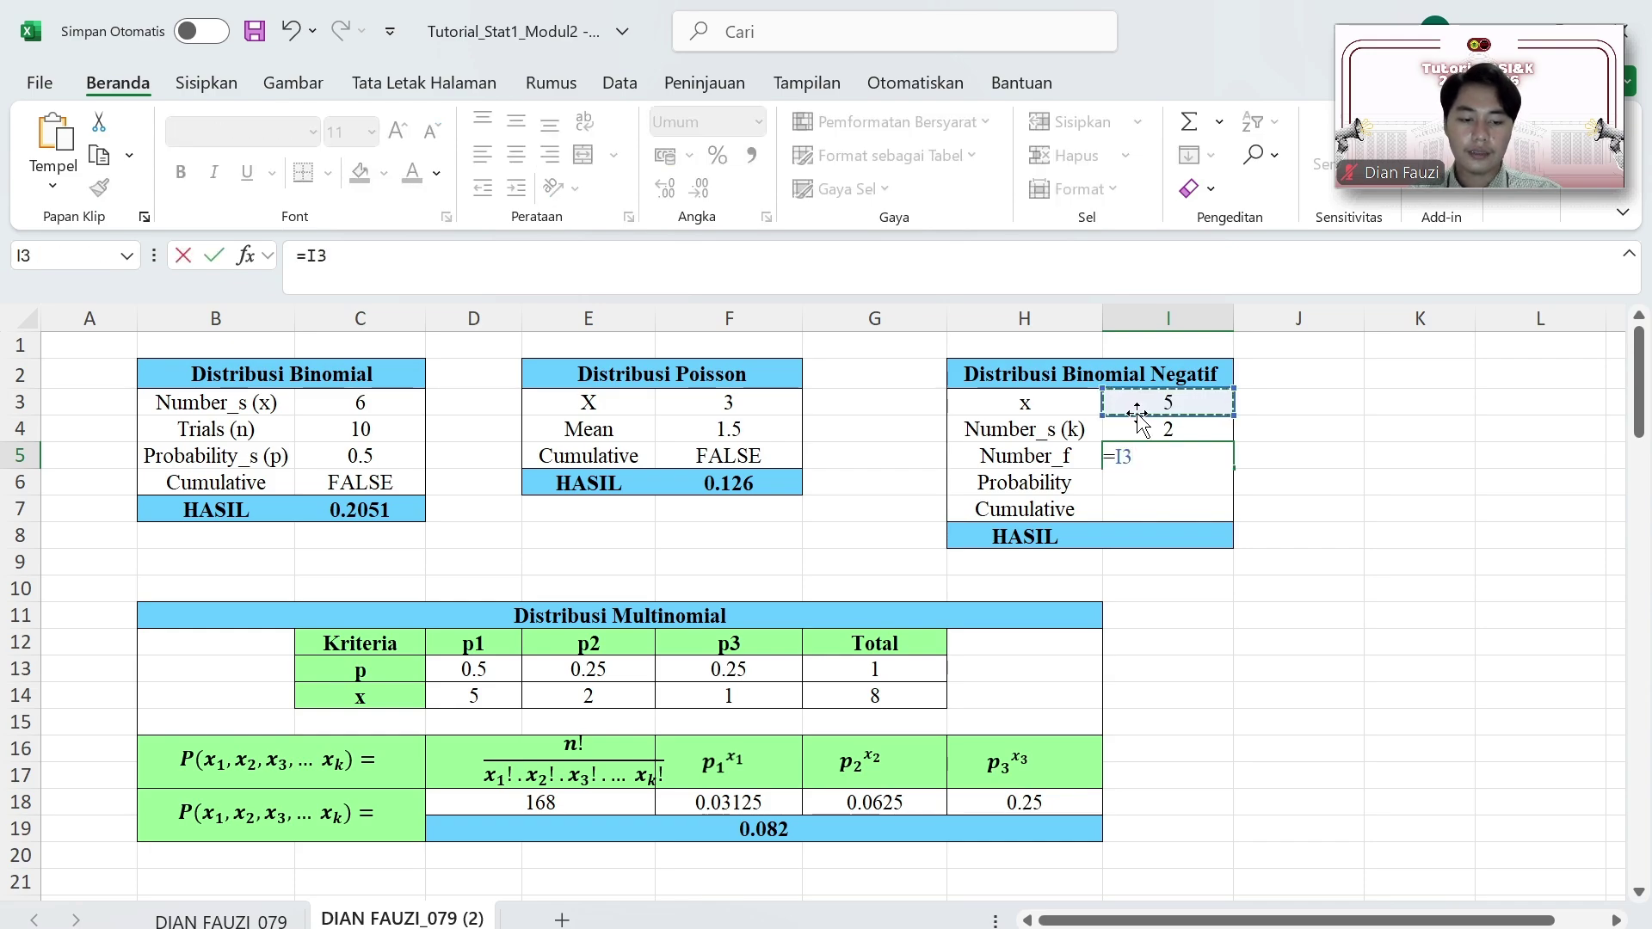
text(-)
click(1162, 430)
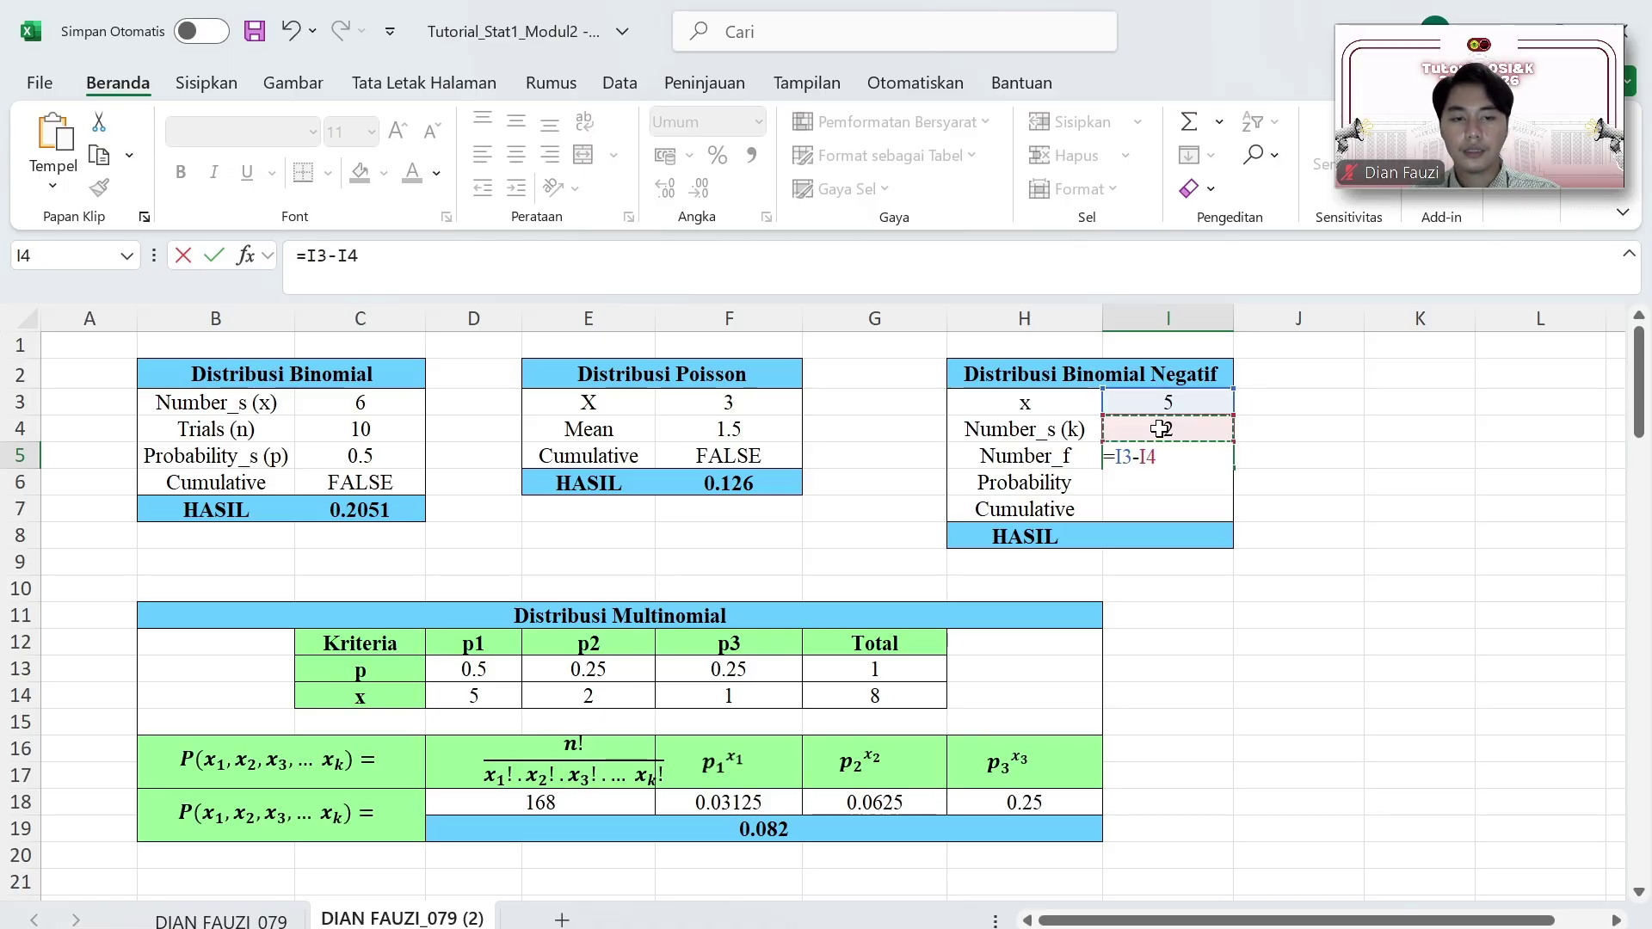
key(Return)
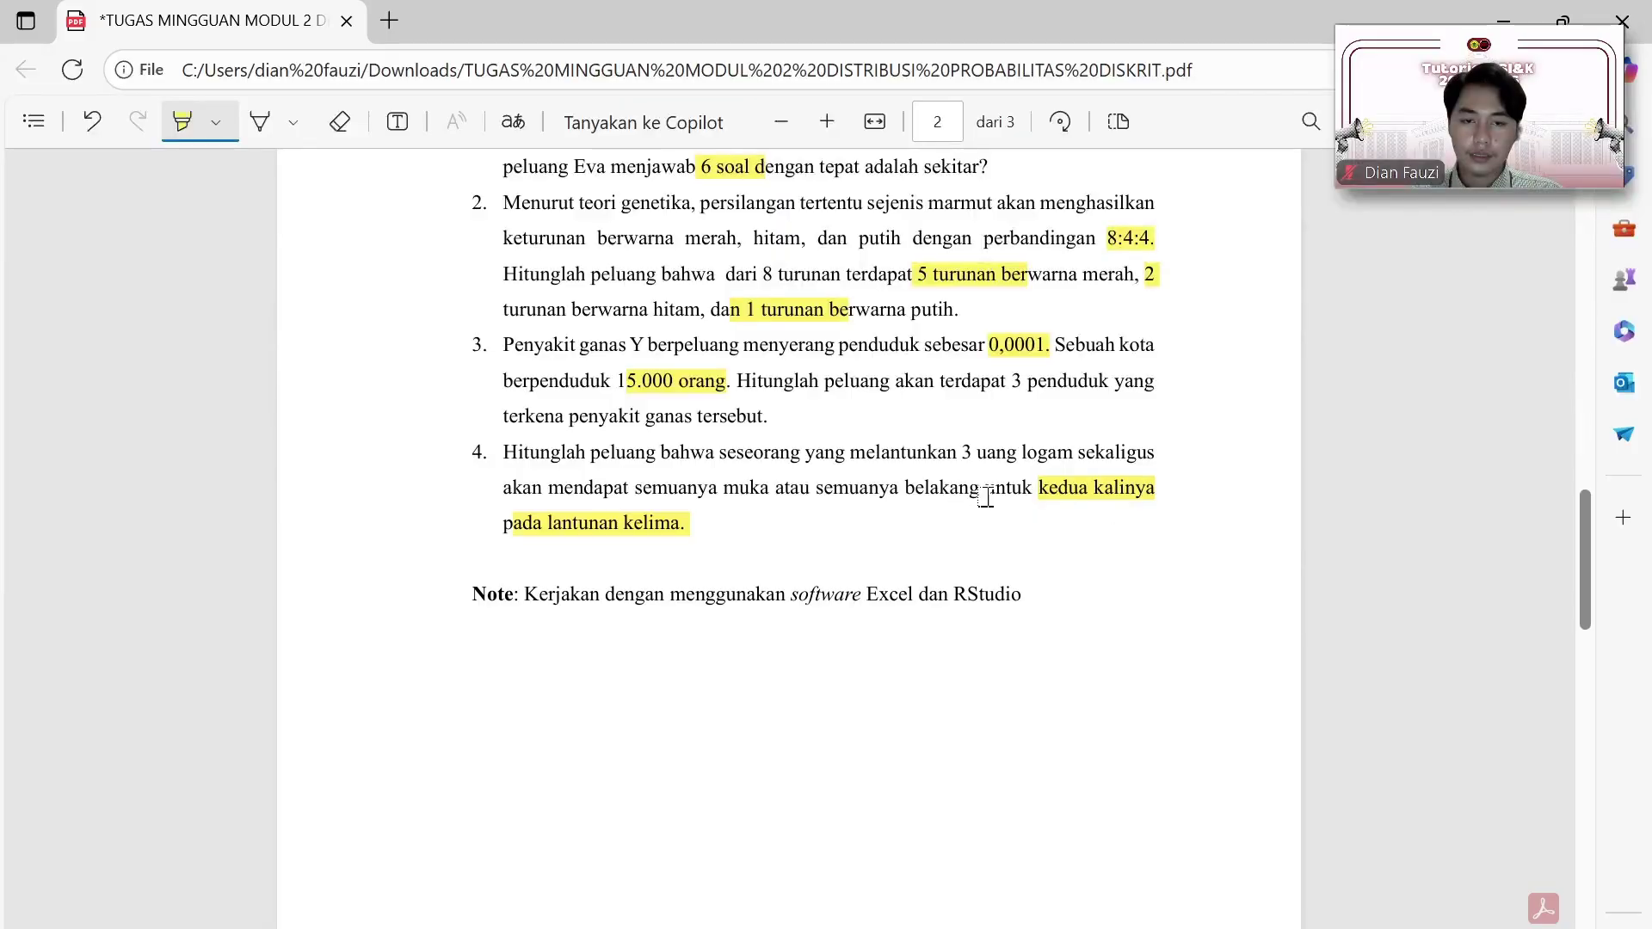
Step: Switch from the PDF back to Excel and begin the Probability entry in I6 with 2/
key(alt+Tab)
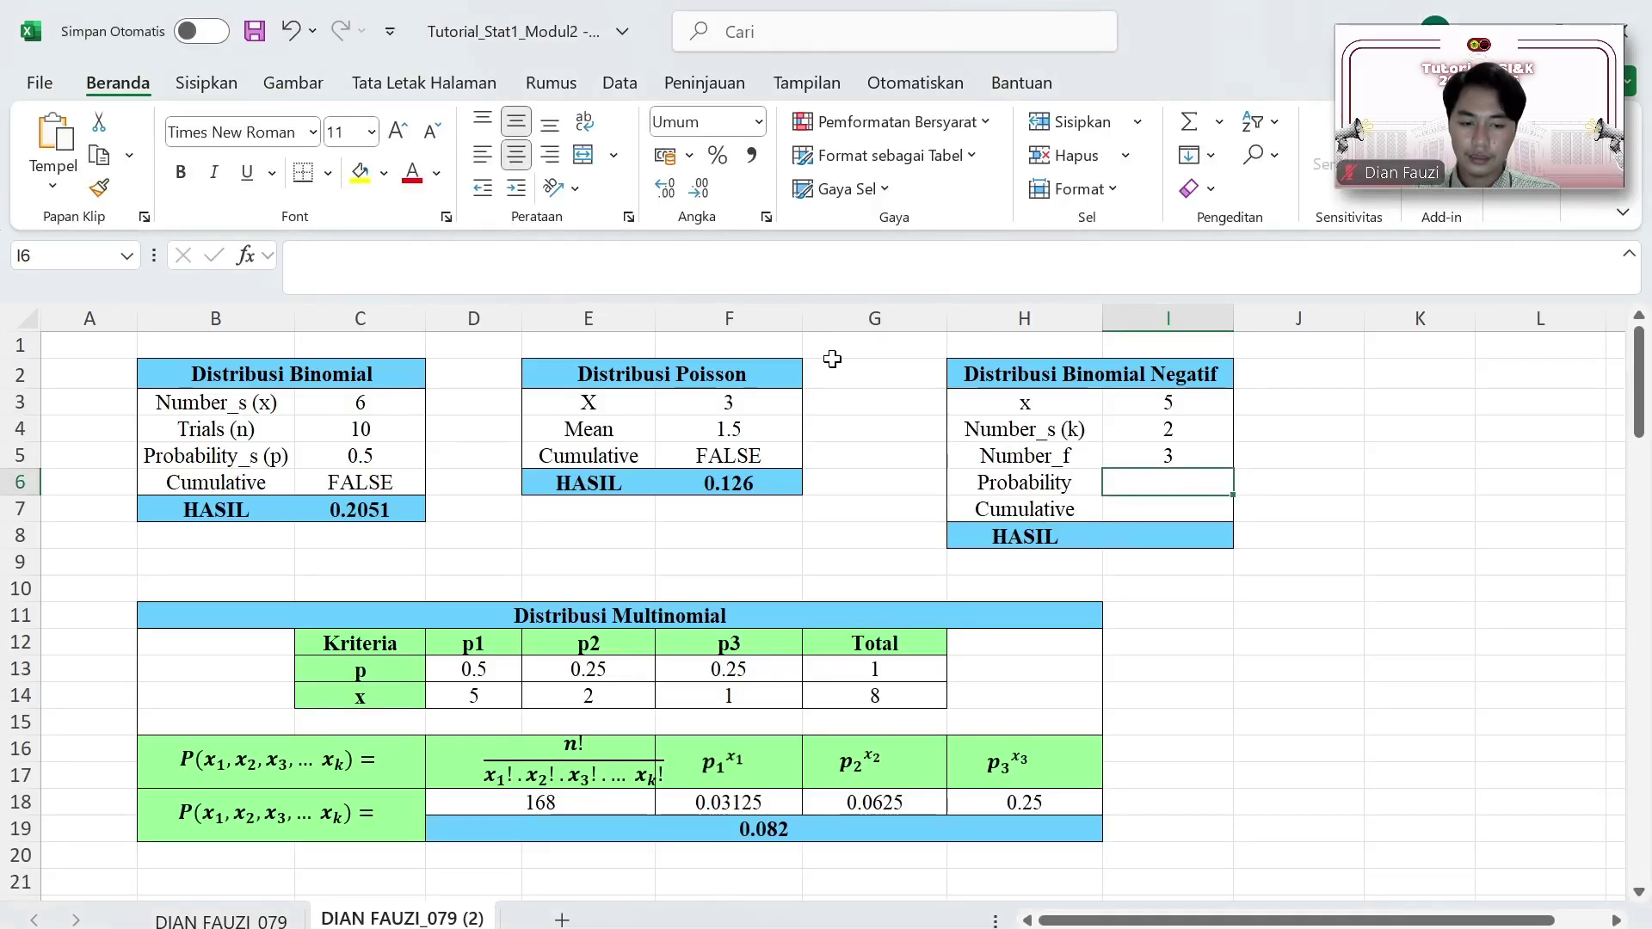
key(F2)
text(2/)
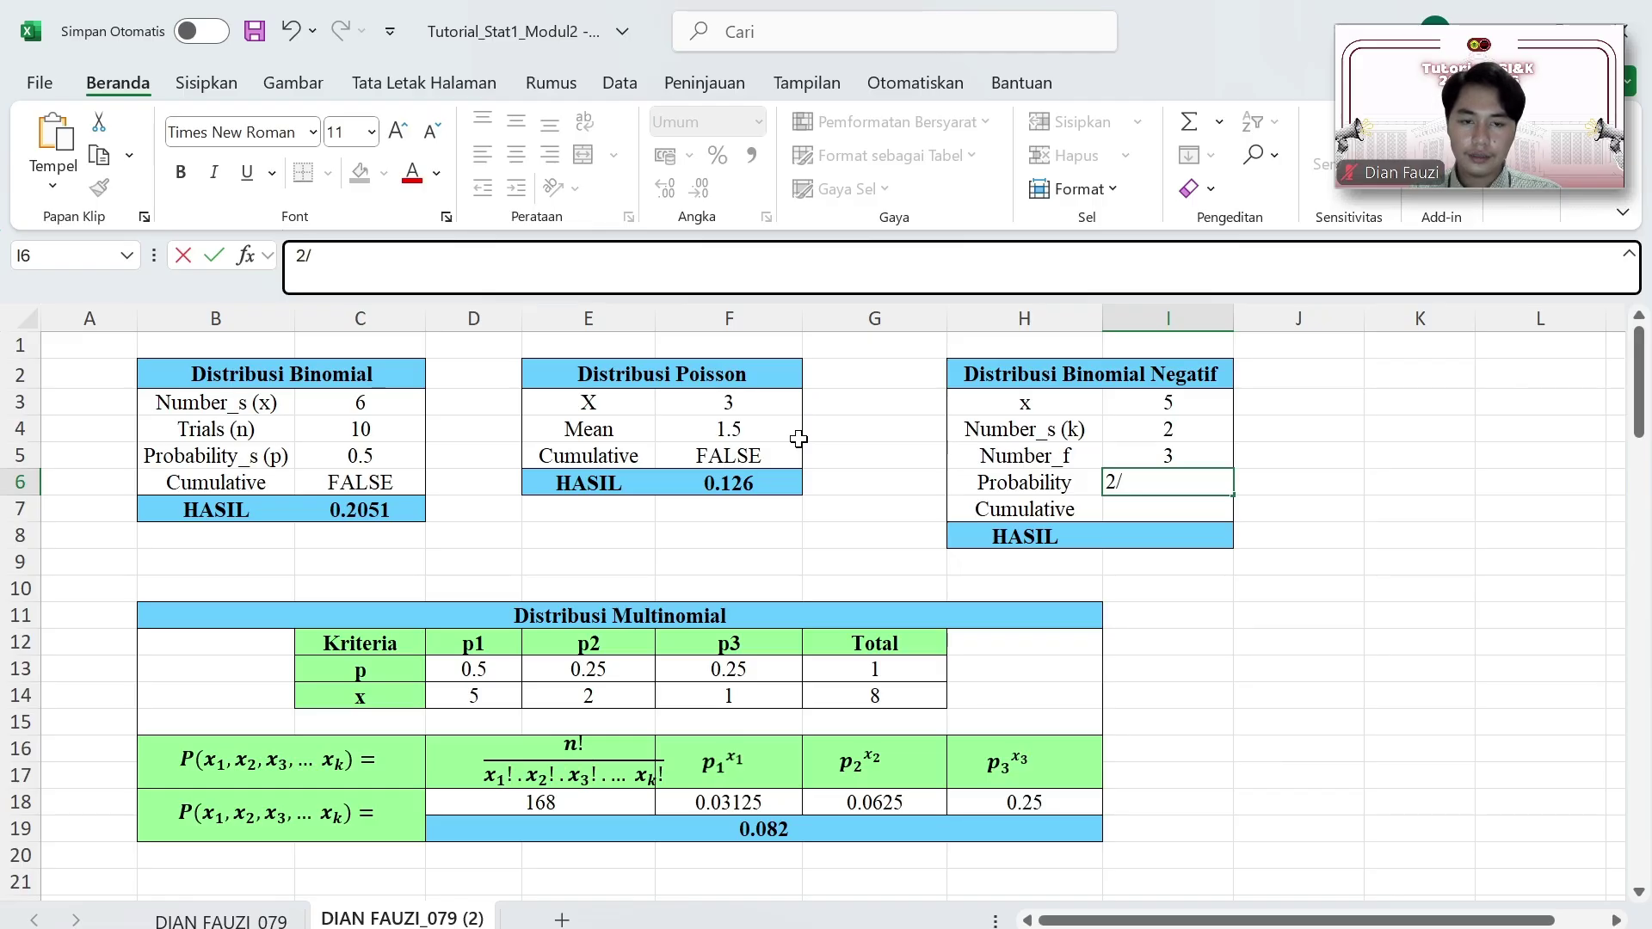
Step: Switch to the PDF, highlight the words "3 uang logam" in question 4, and return to Excel
key(alt+Tab)
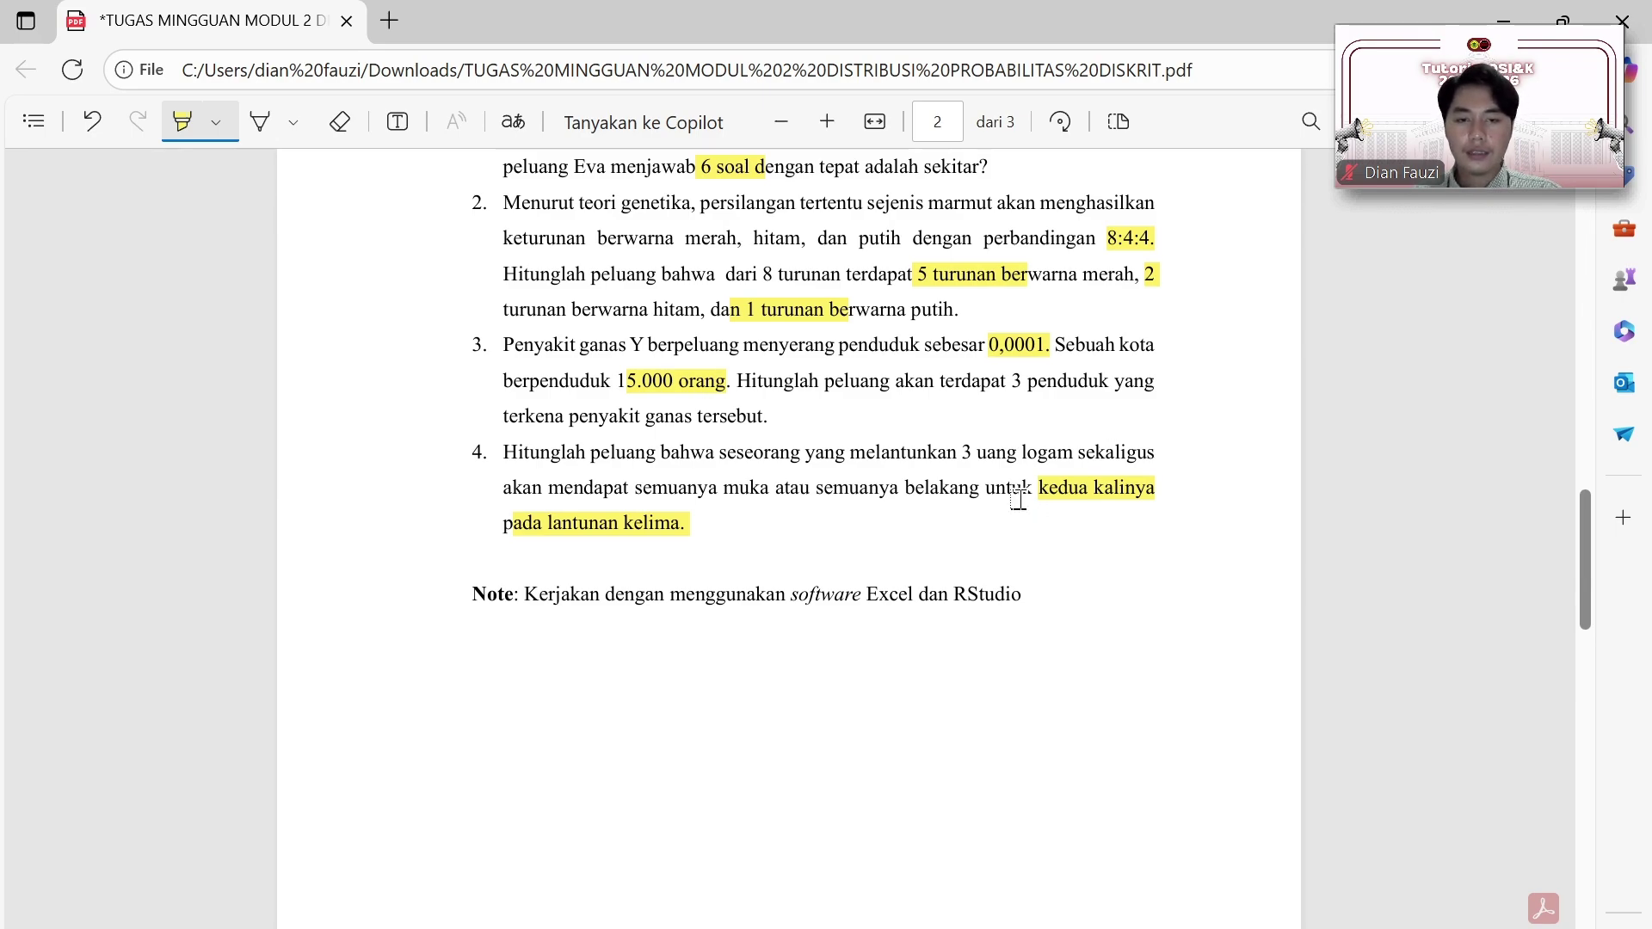
drag(927, 451, 1057, 453)
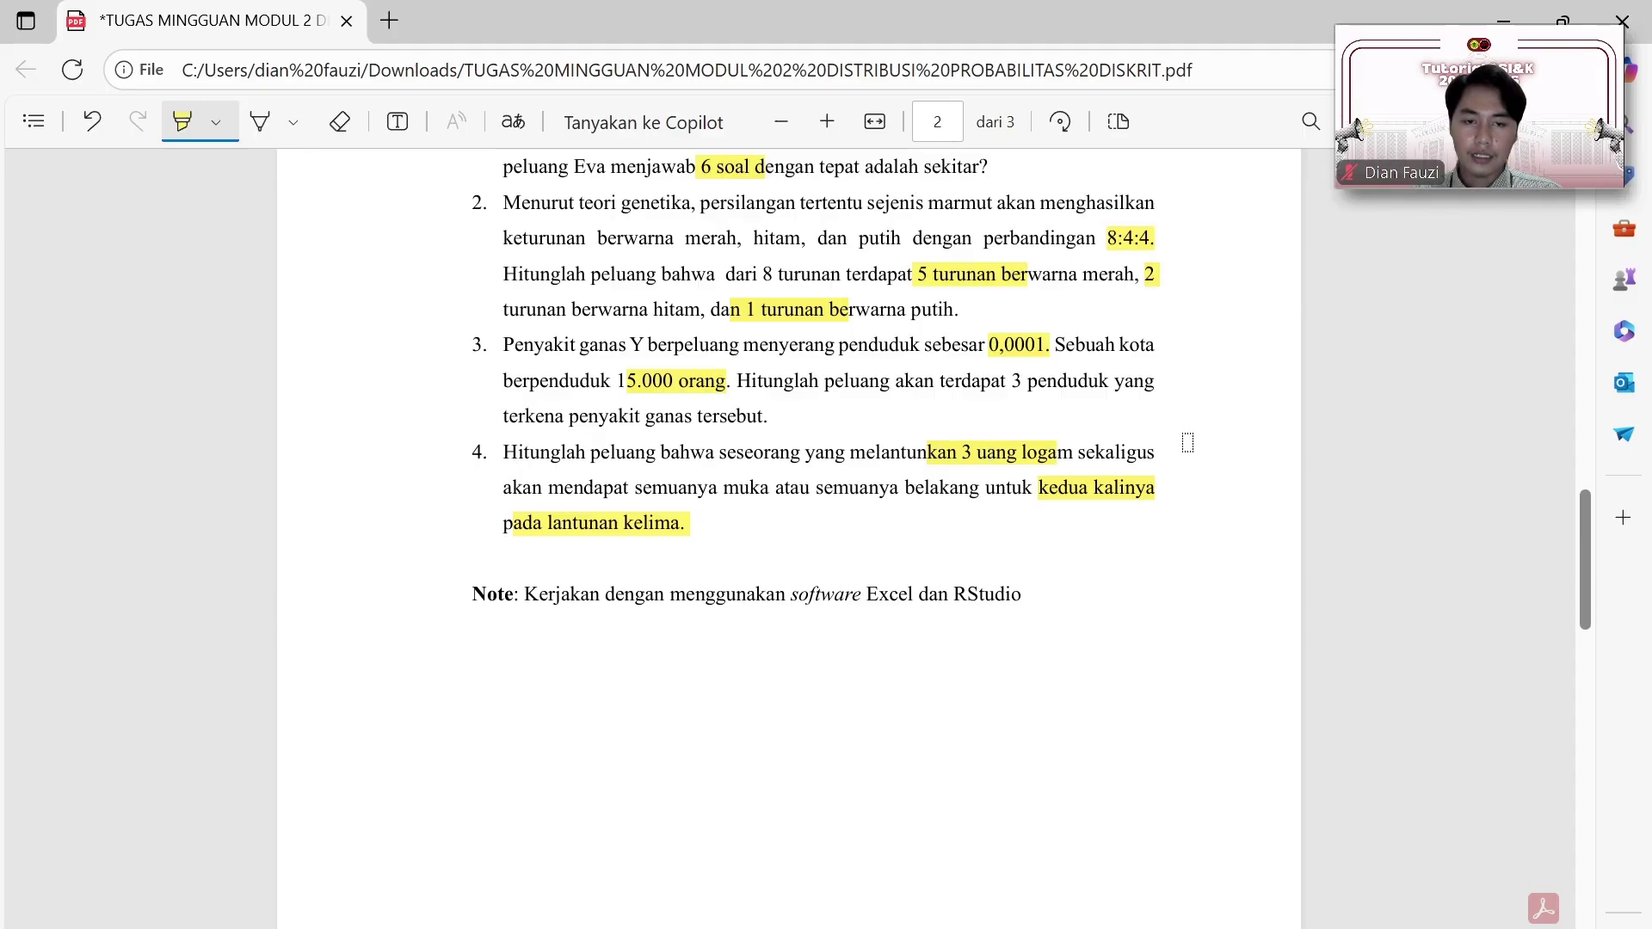
key(alt+Tab)
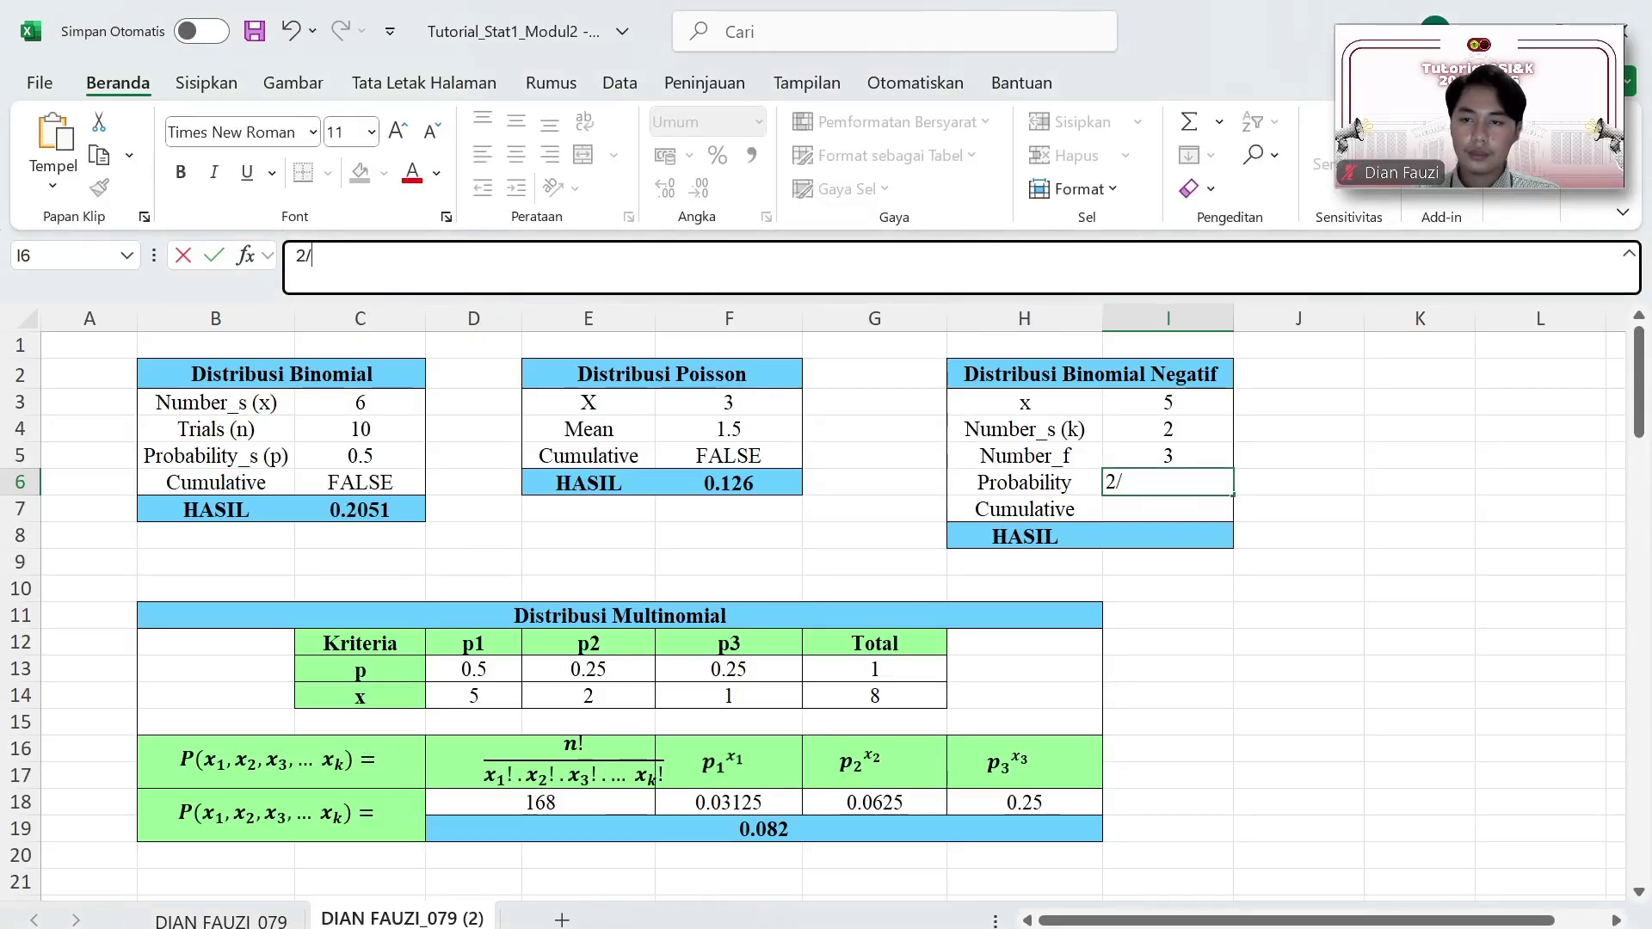
Step: Complete the negative binomial Probability in I6 as the formula =2/2^3 and set Cumulative in I7 to FALSE
text(2^)
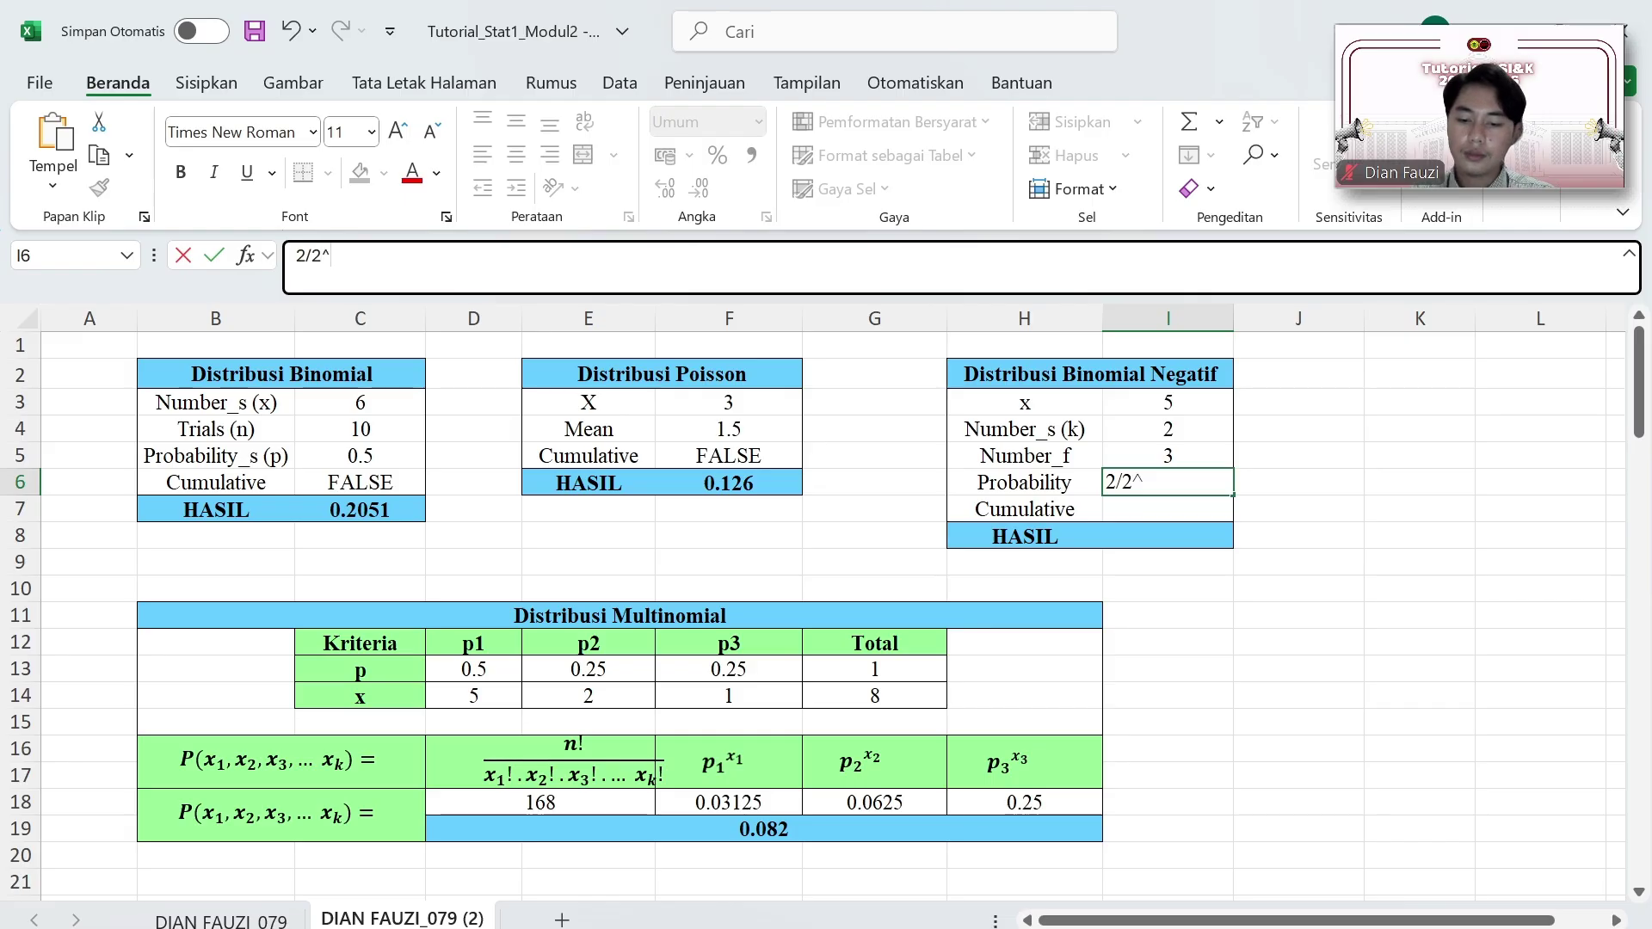
text(3)
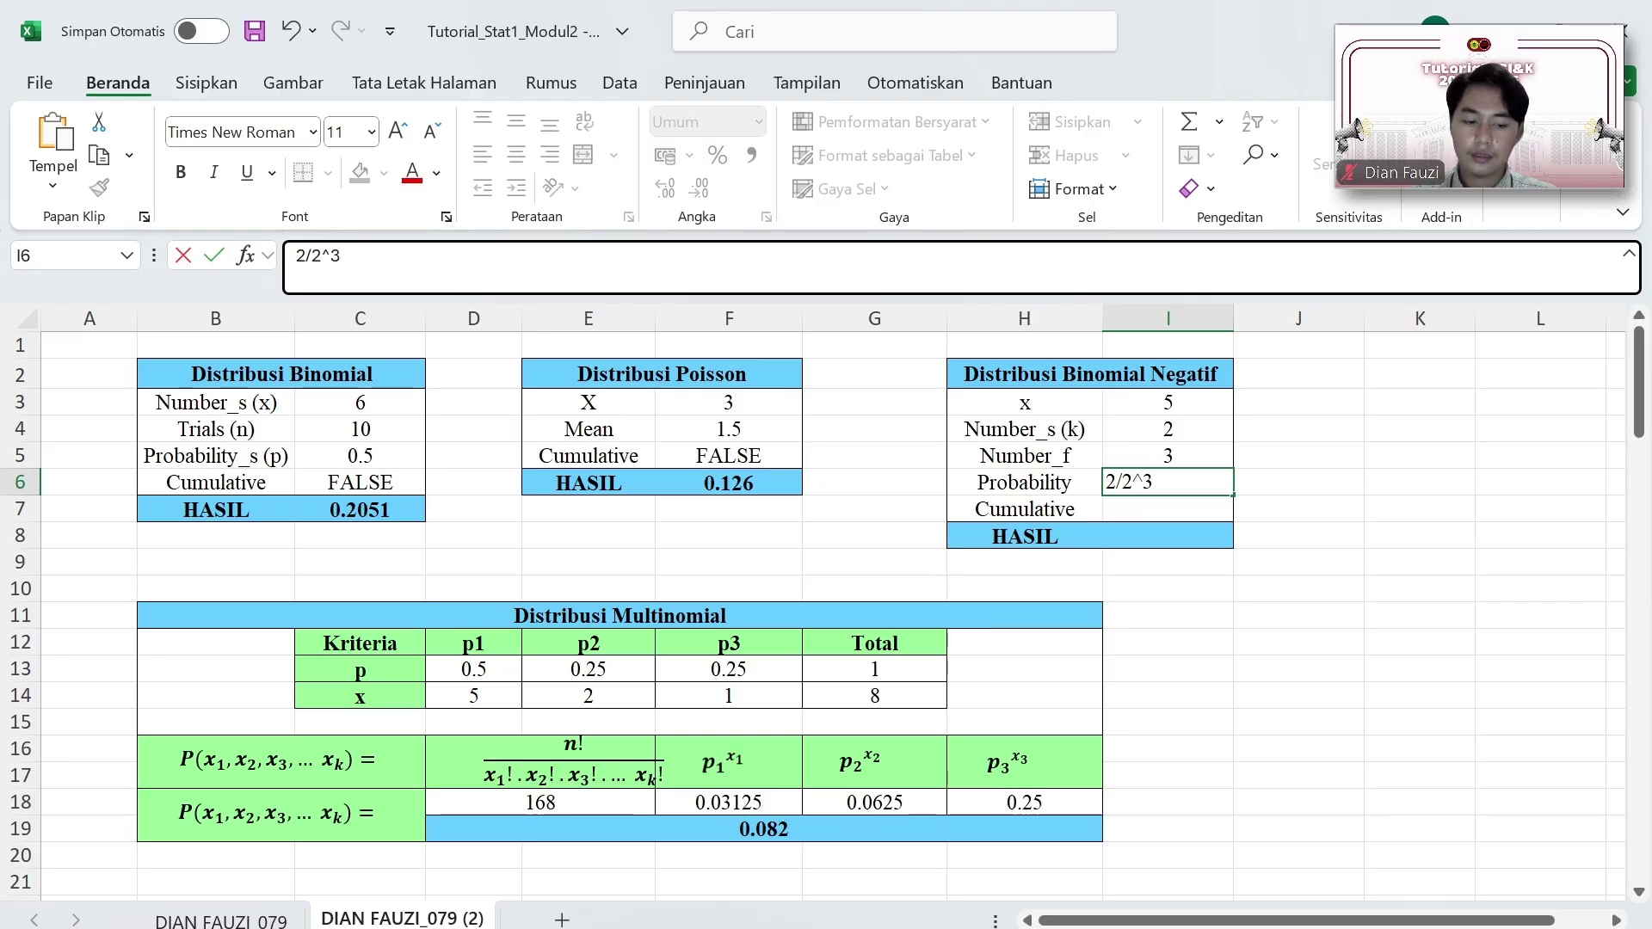
key(Return)
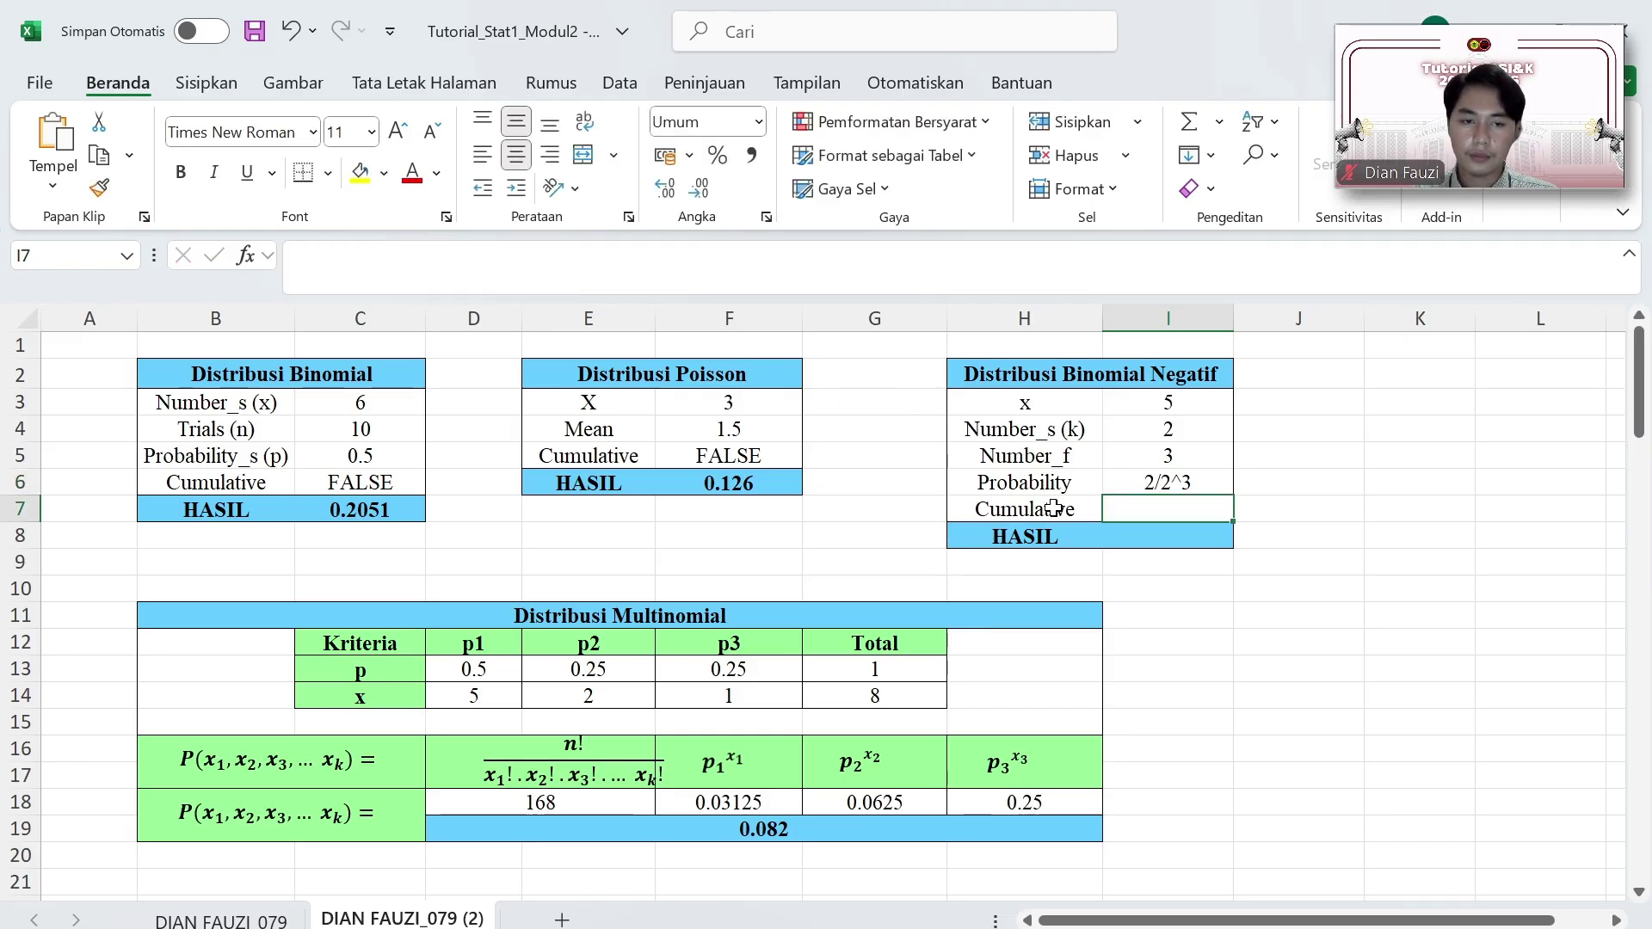
key(Up)
click(465, 249)
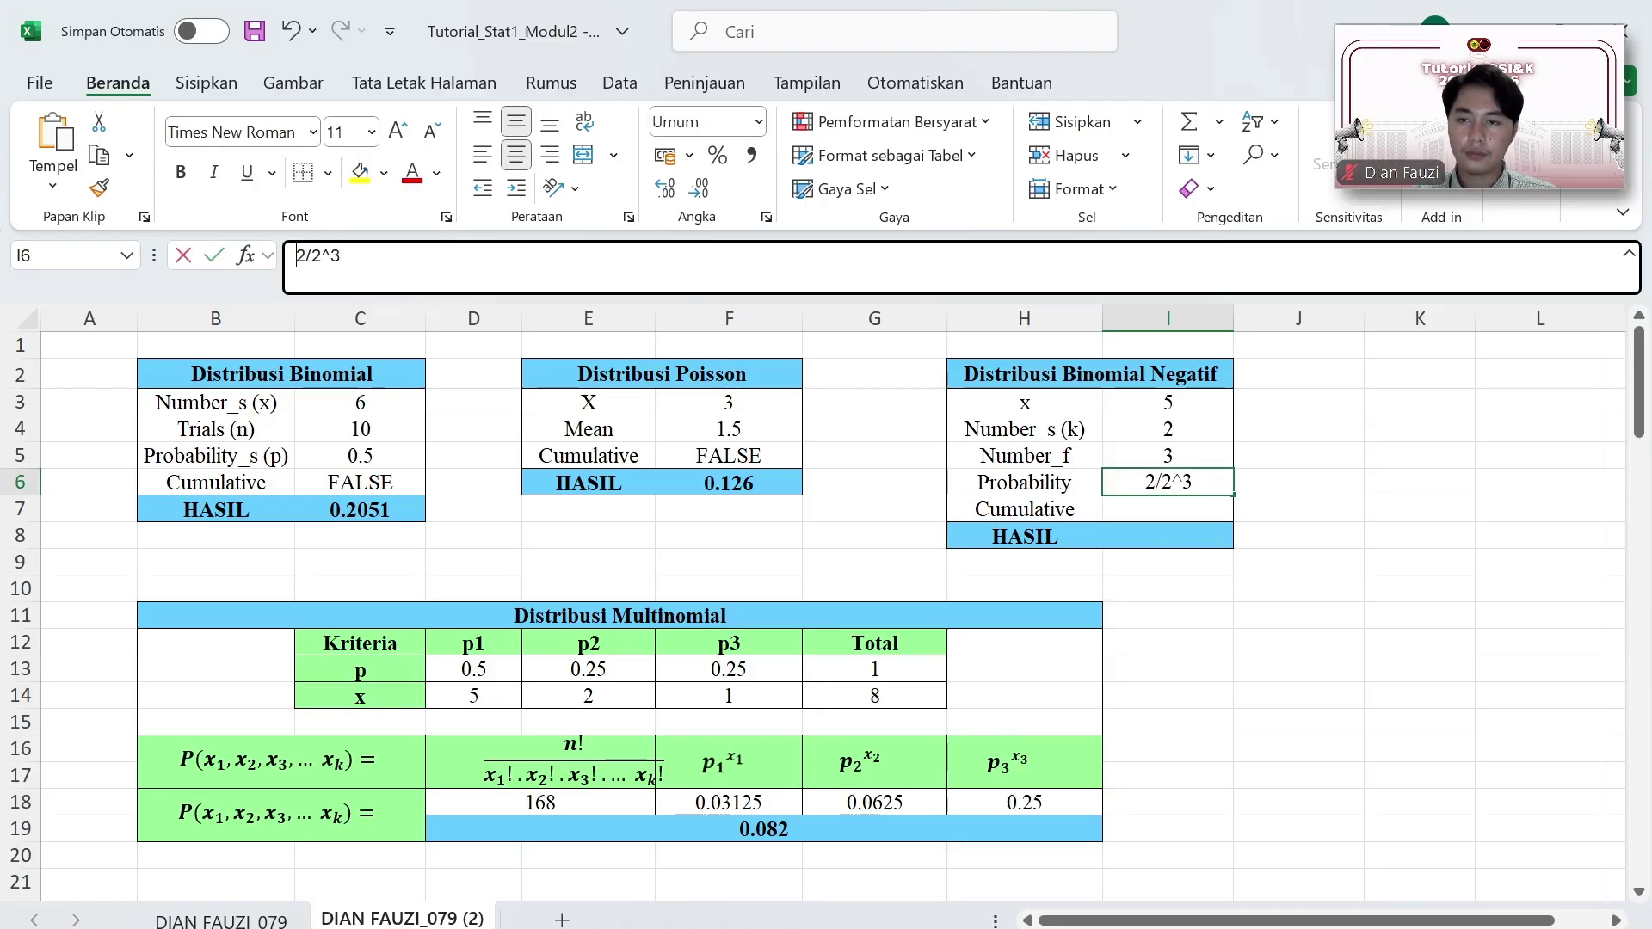
key(Home)
text(+)
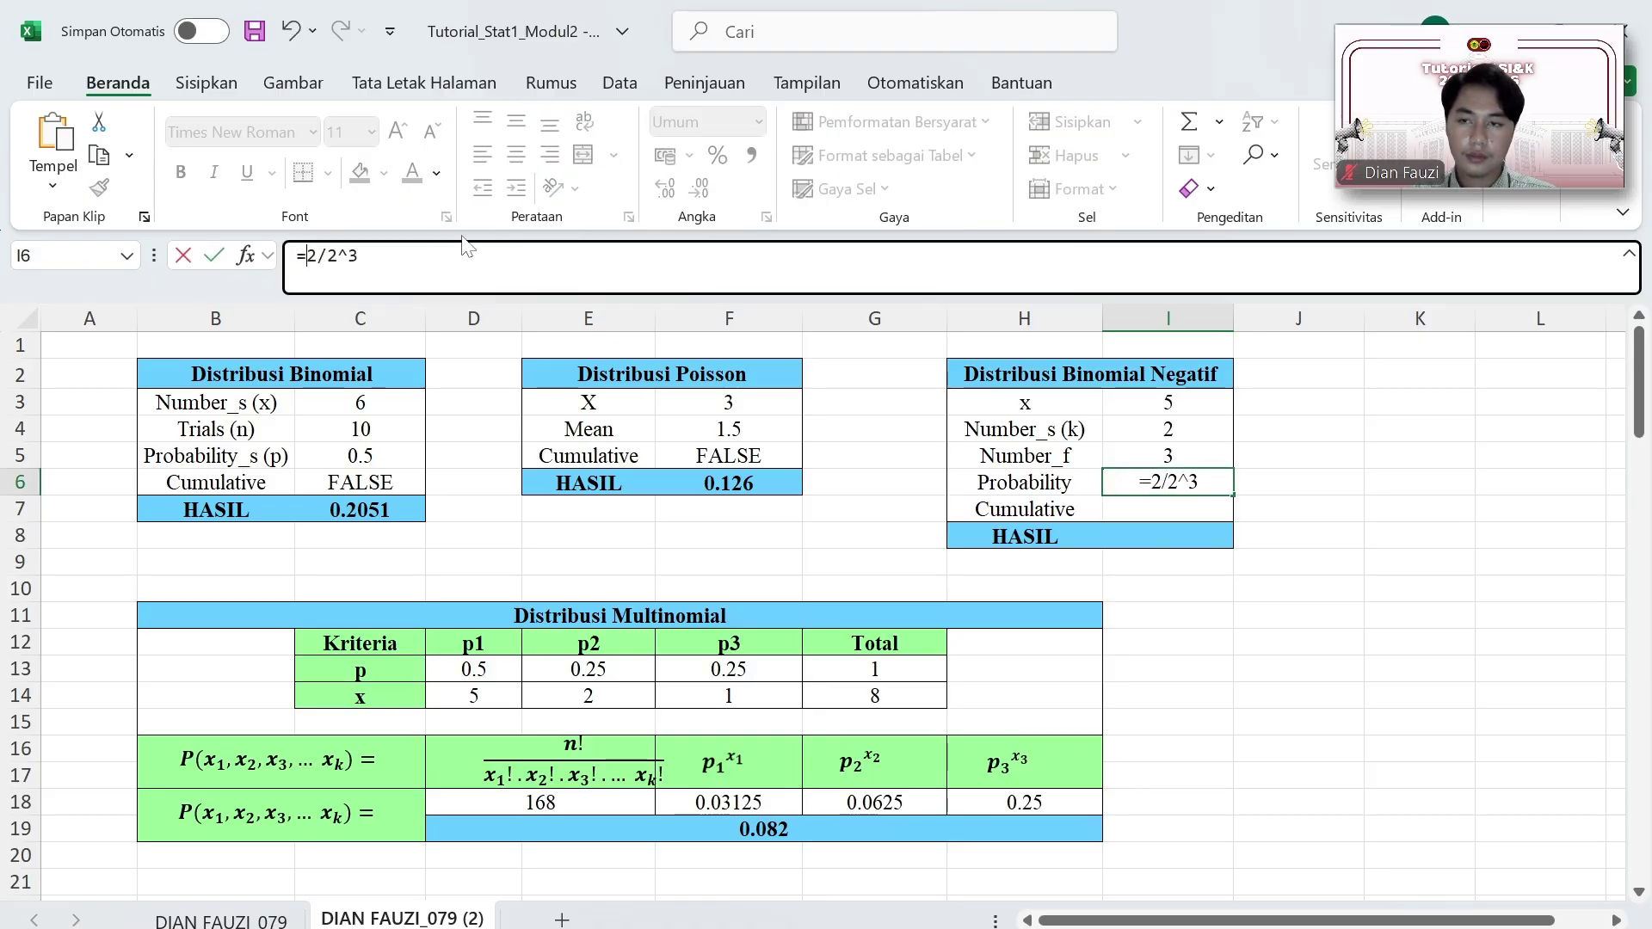
key(Return)
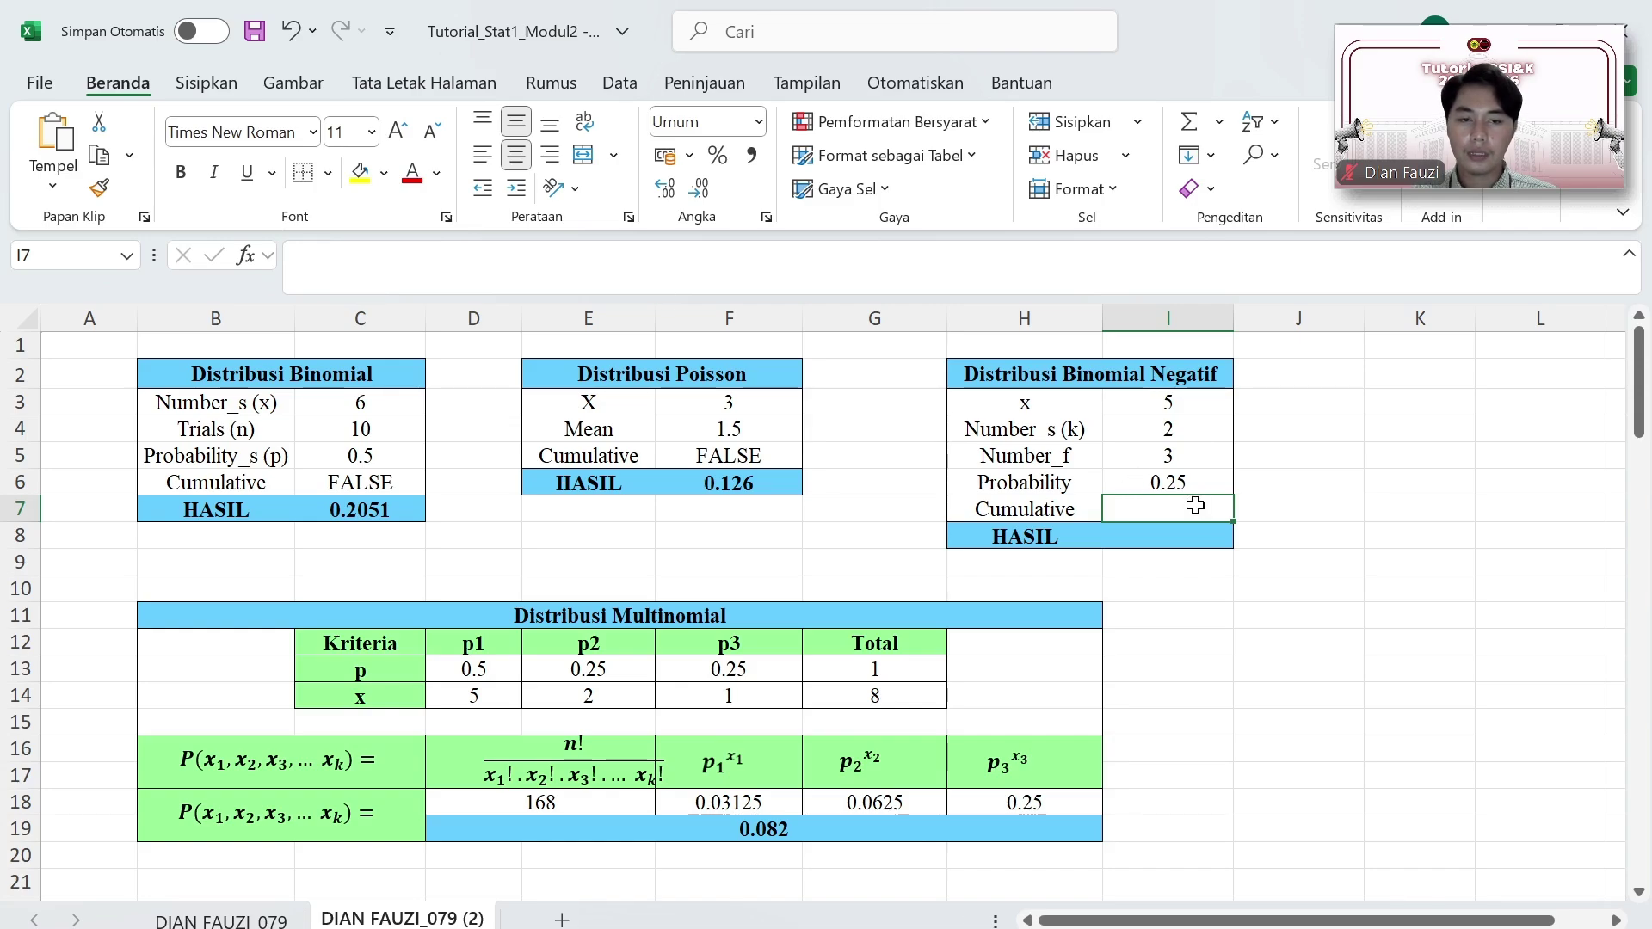
text(FALSE)
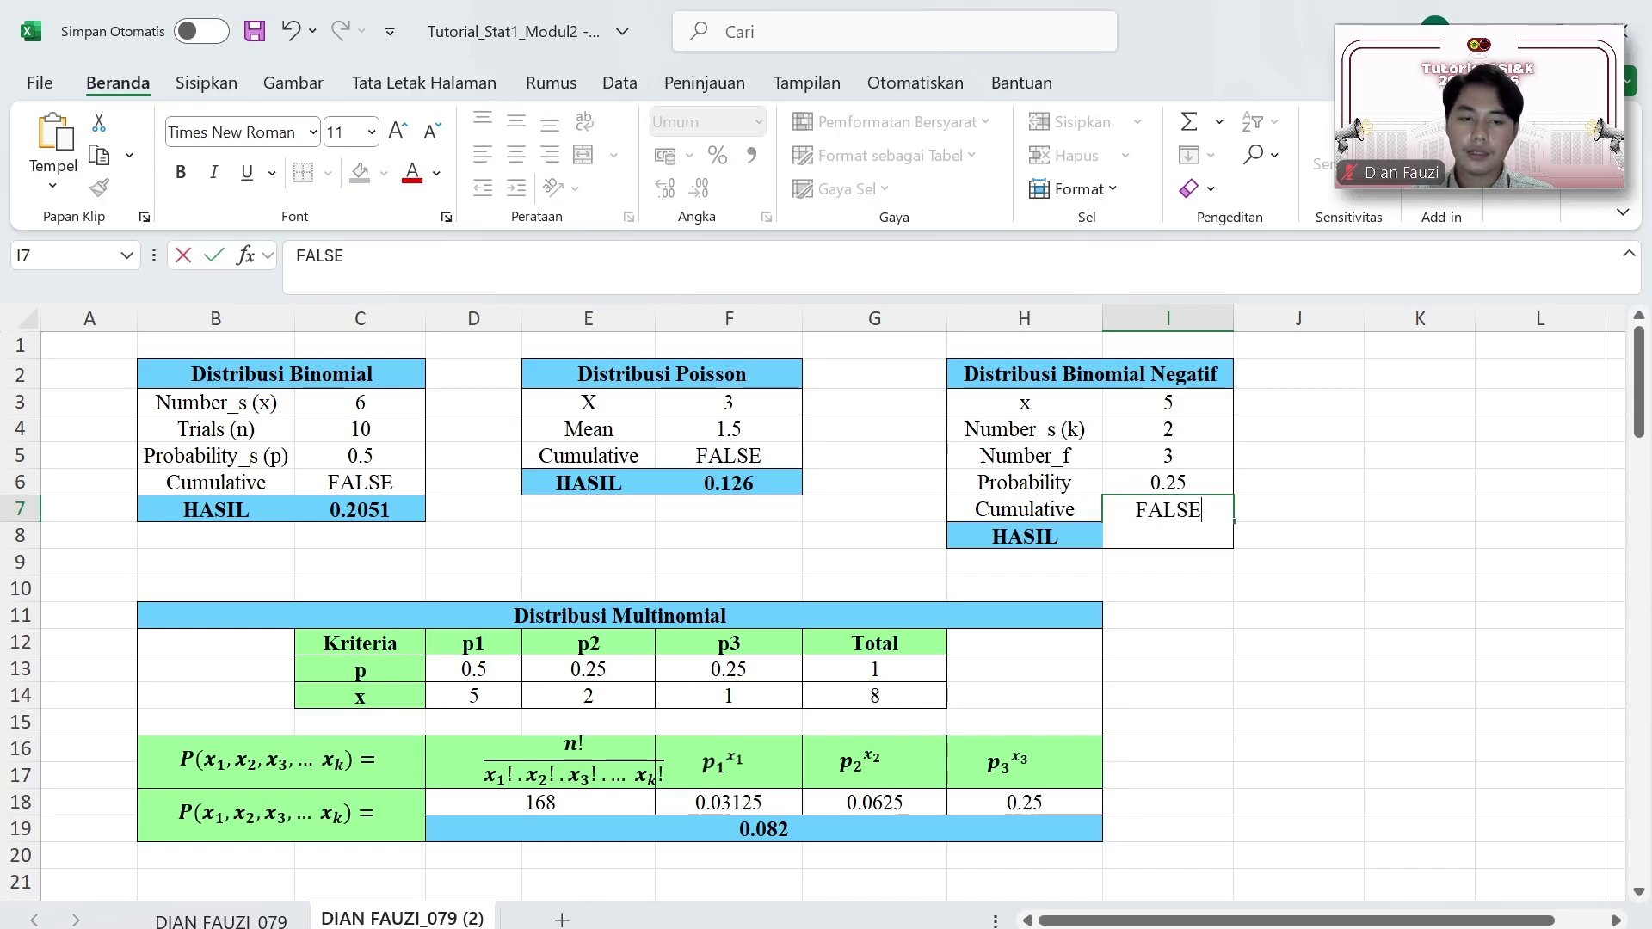
key(Return)
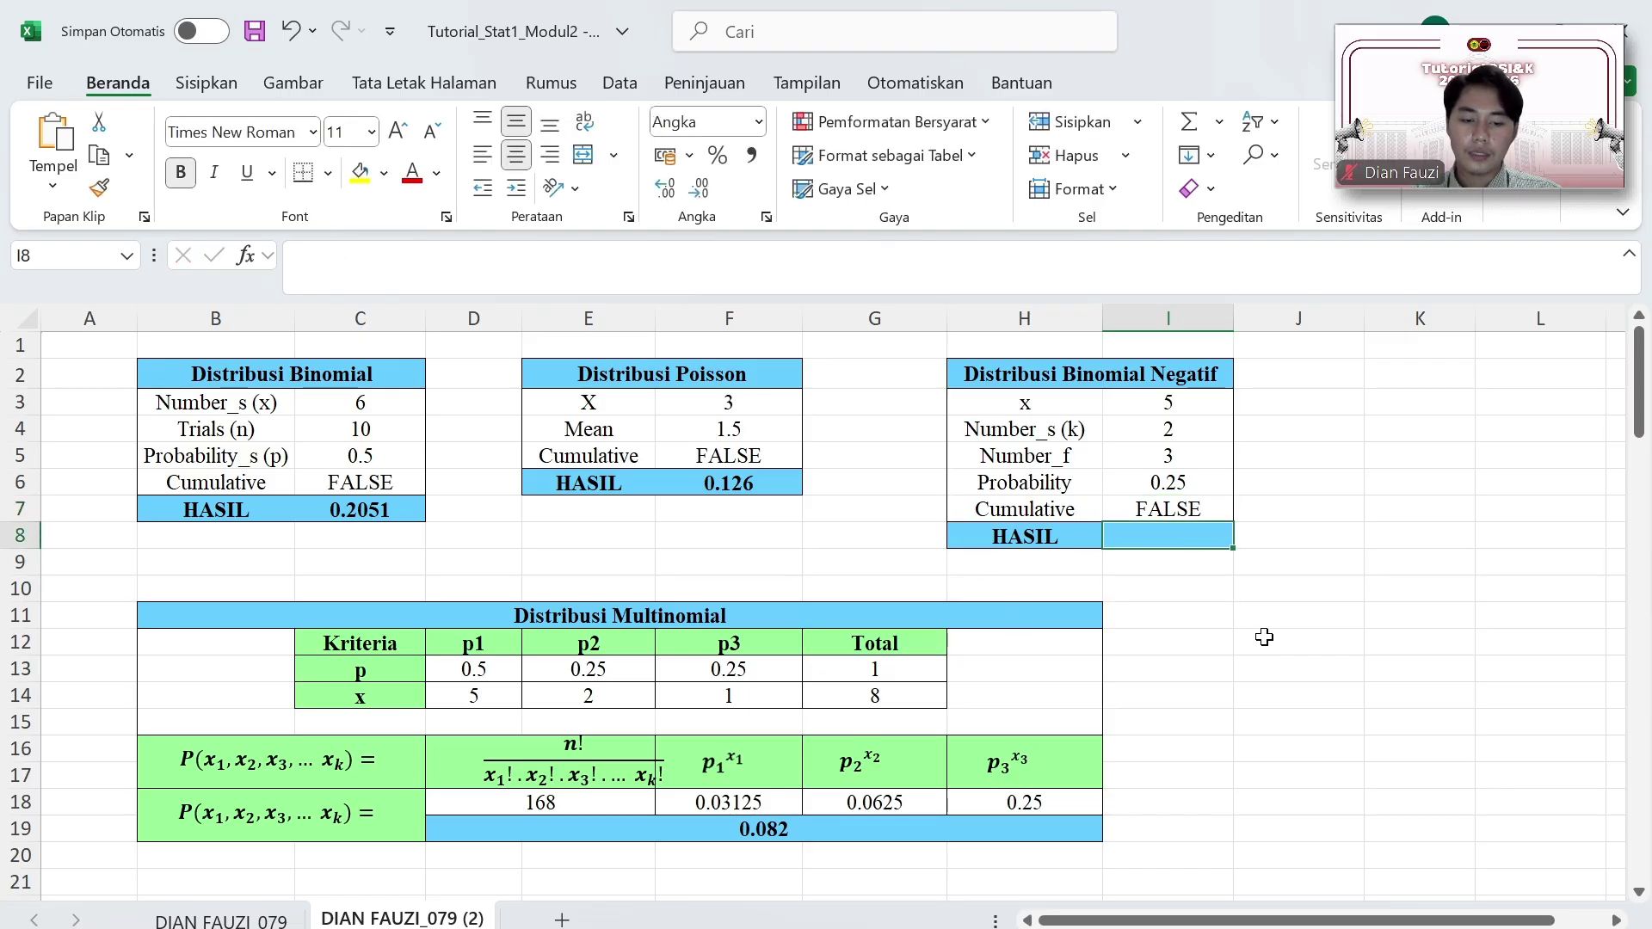
Step: Calculate HASIL in I8 with NEGBINOM.DIST, using I5 as number_f, I4 as number_s, I6 as probability_s and I7 as cumulative
text(=)
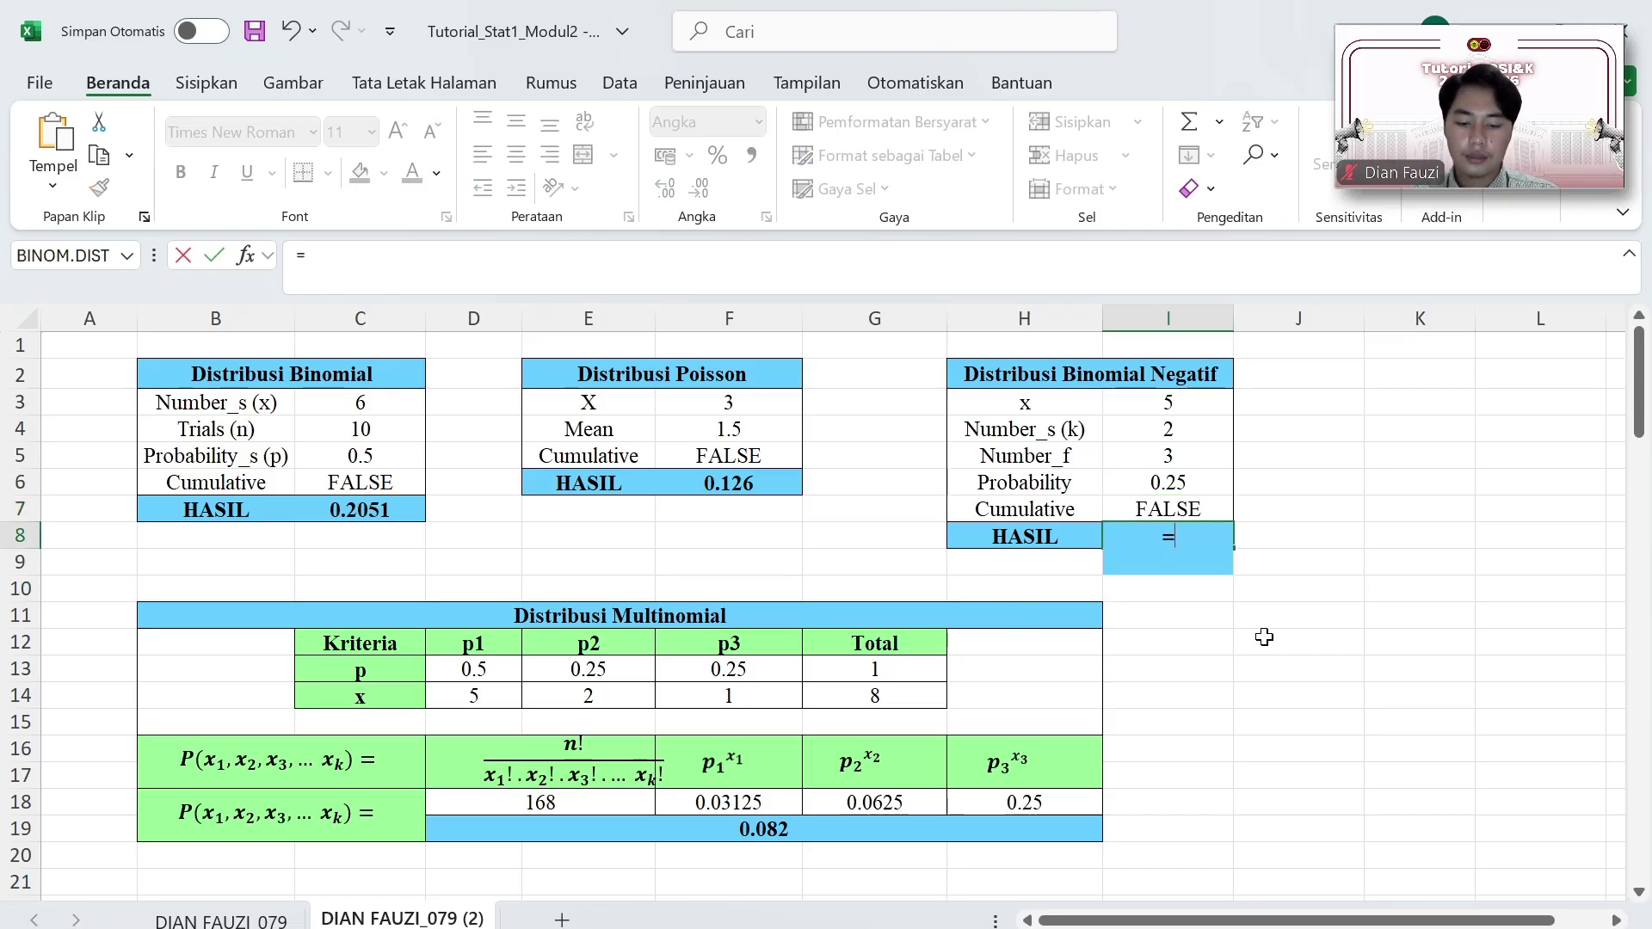
text(NE)
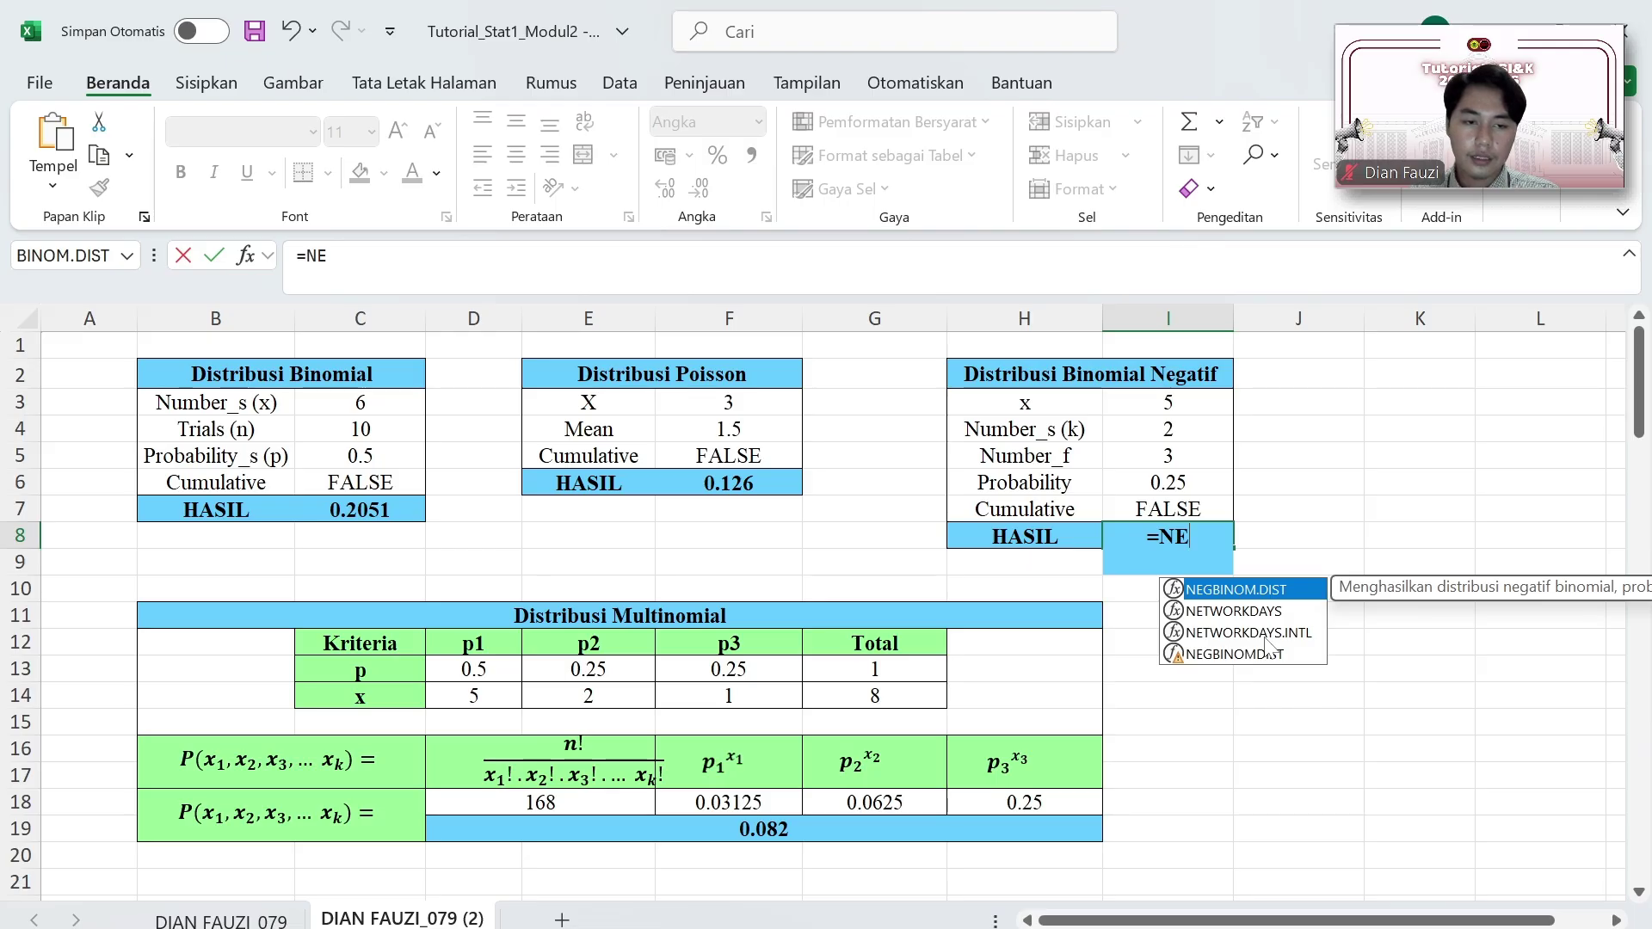
key(Tab)
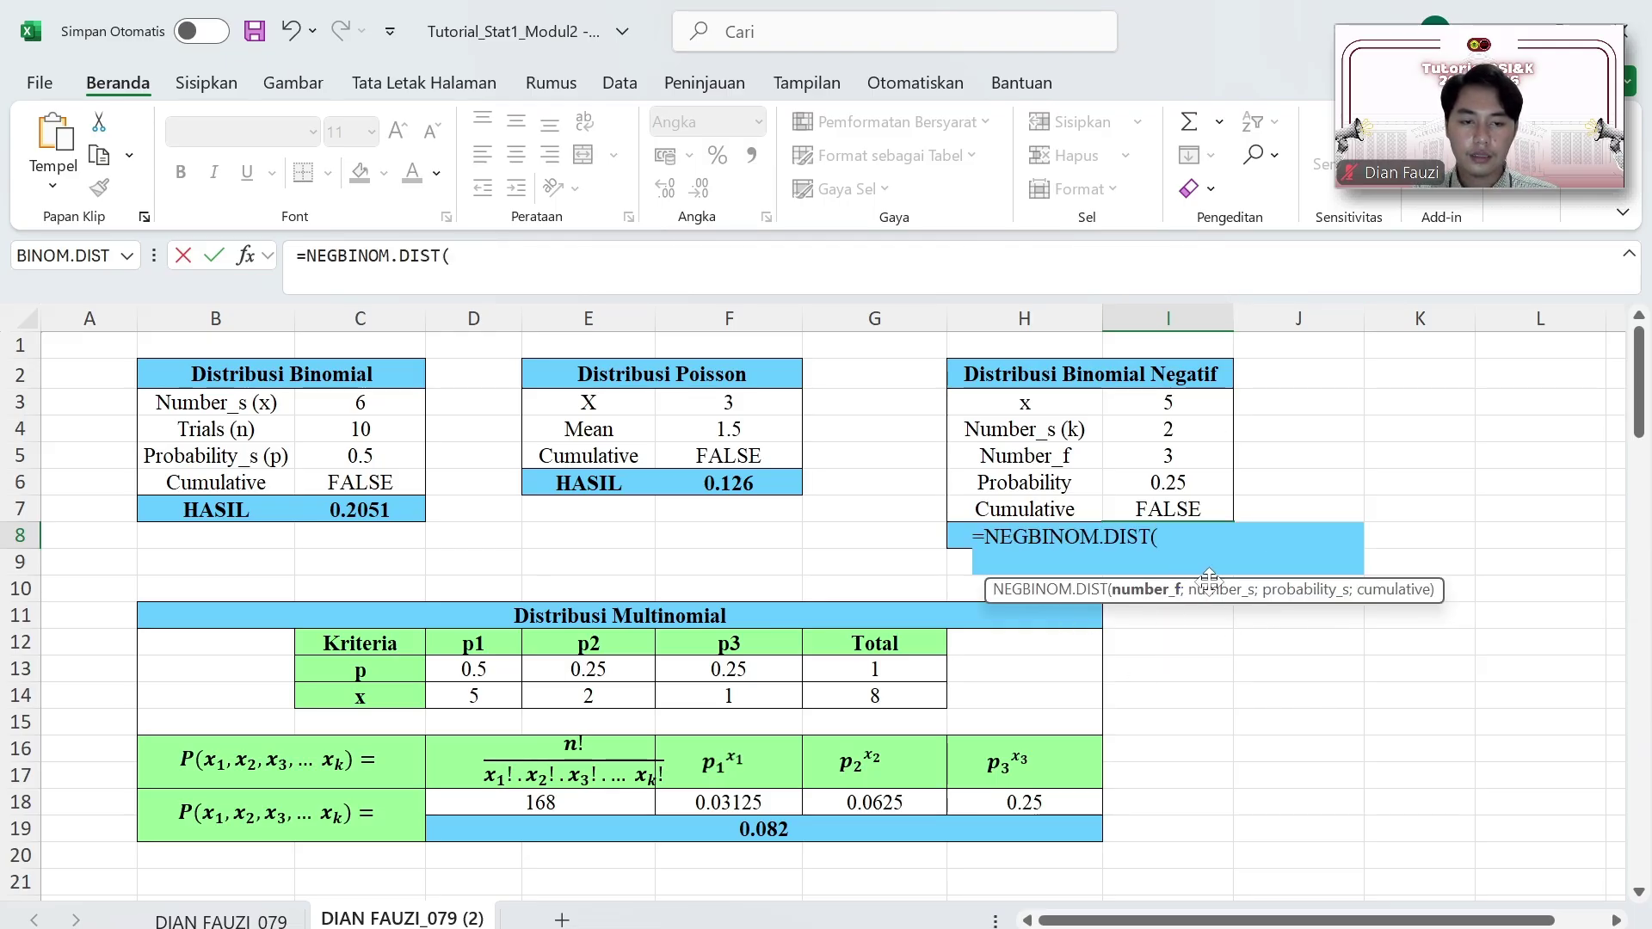
click(1181, 458)
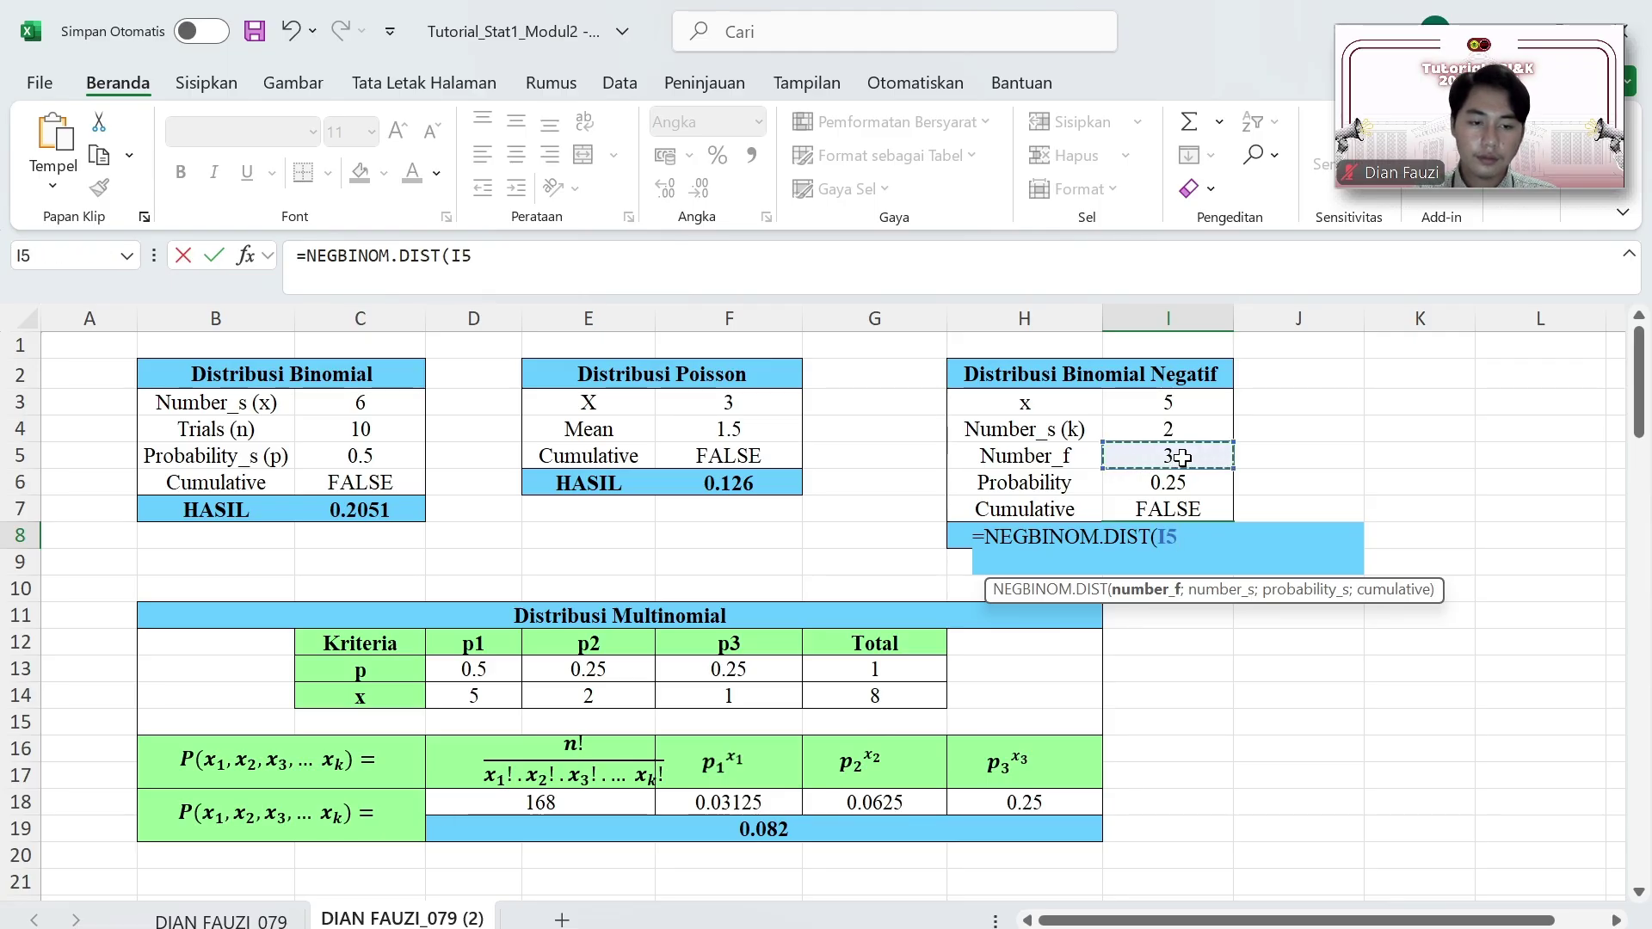
text(;)
click(1161, 427)
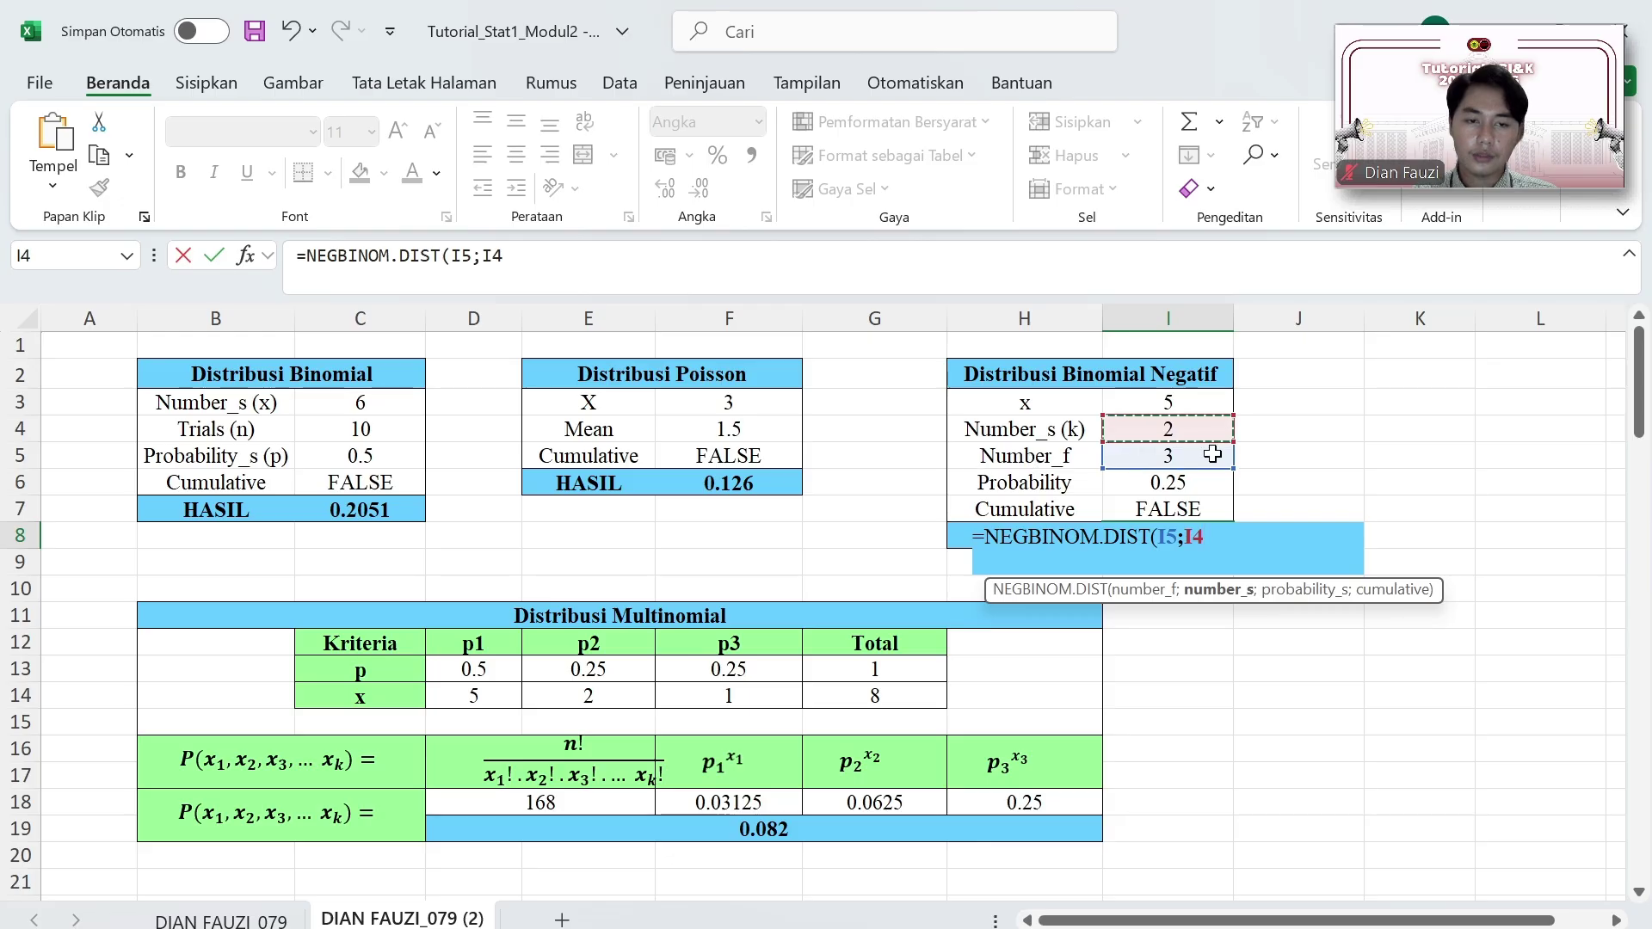
text(;)
click(1180, 489)
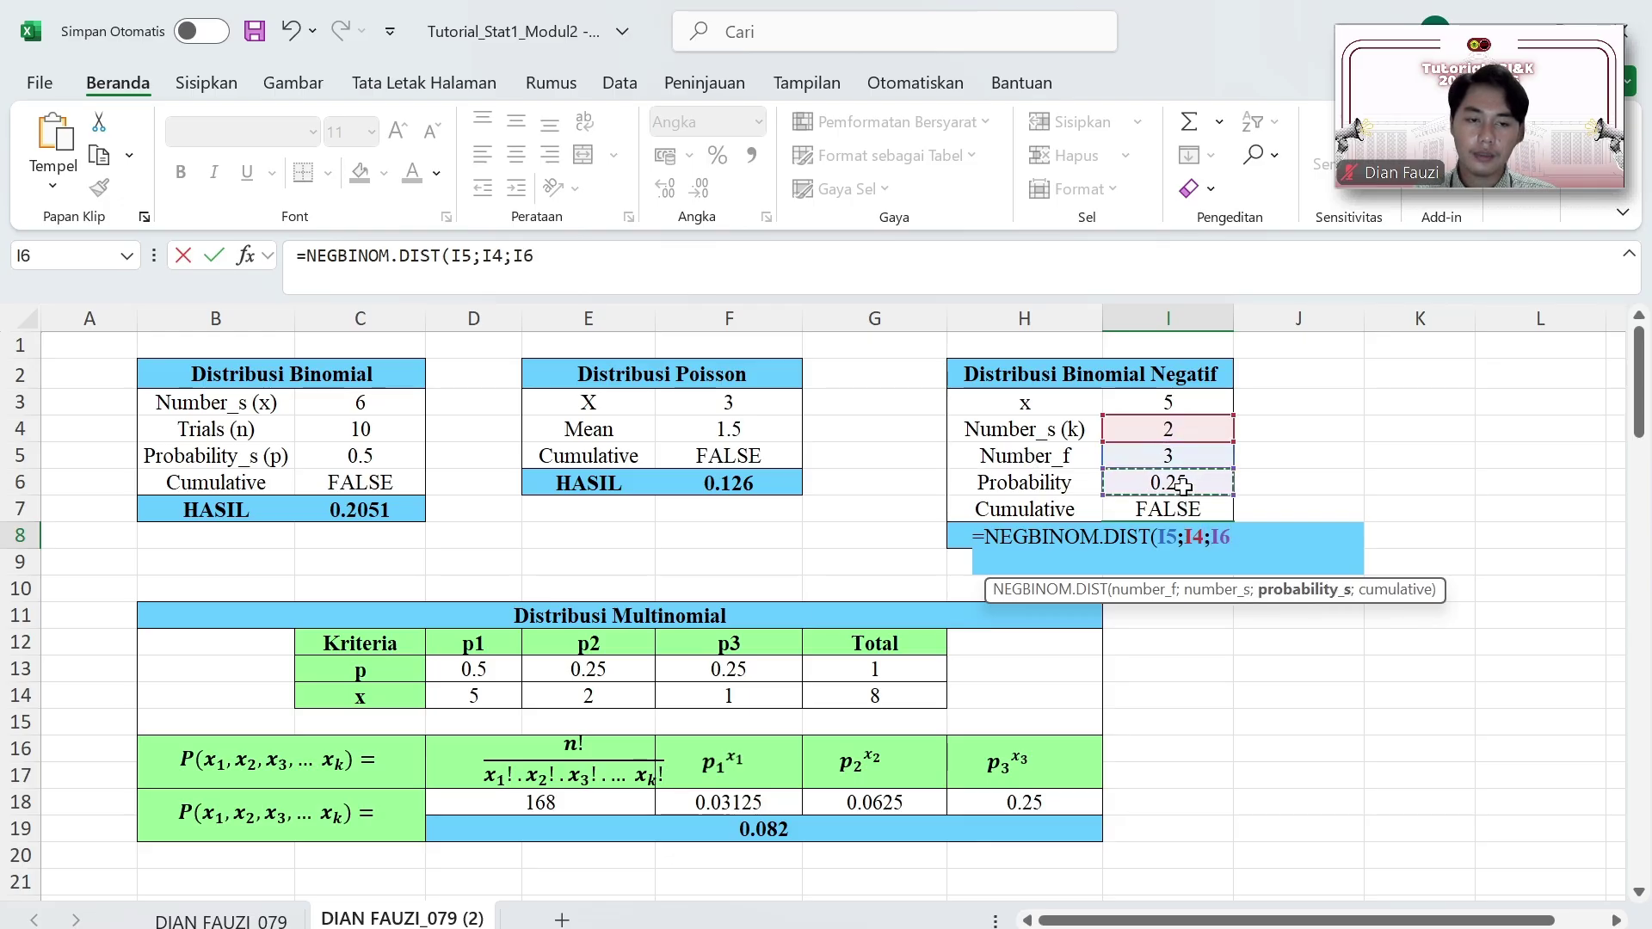
text(;)
click(1172, 508)
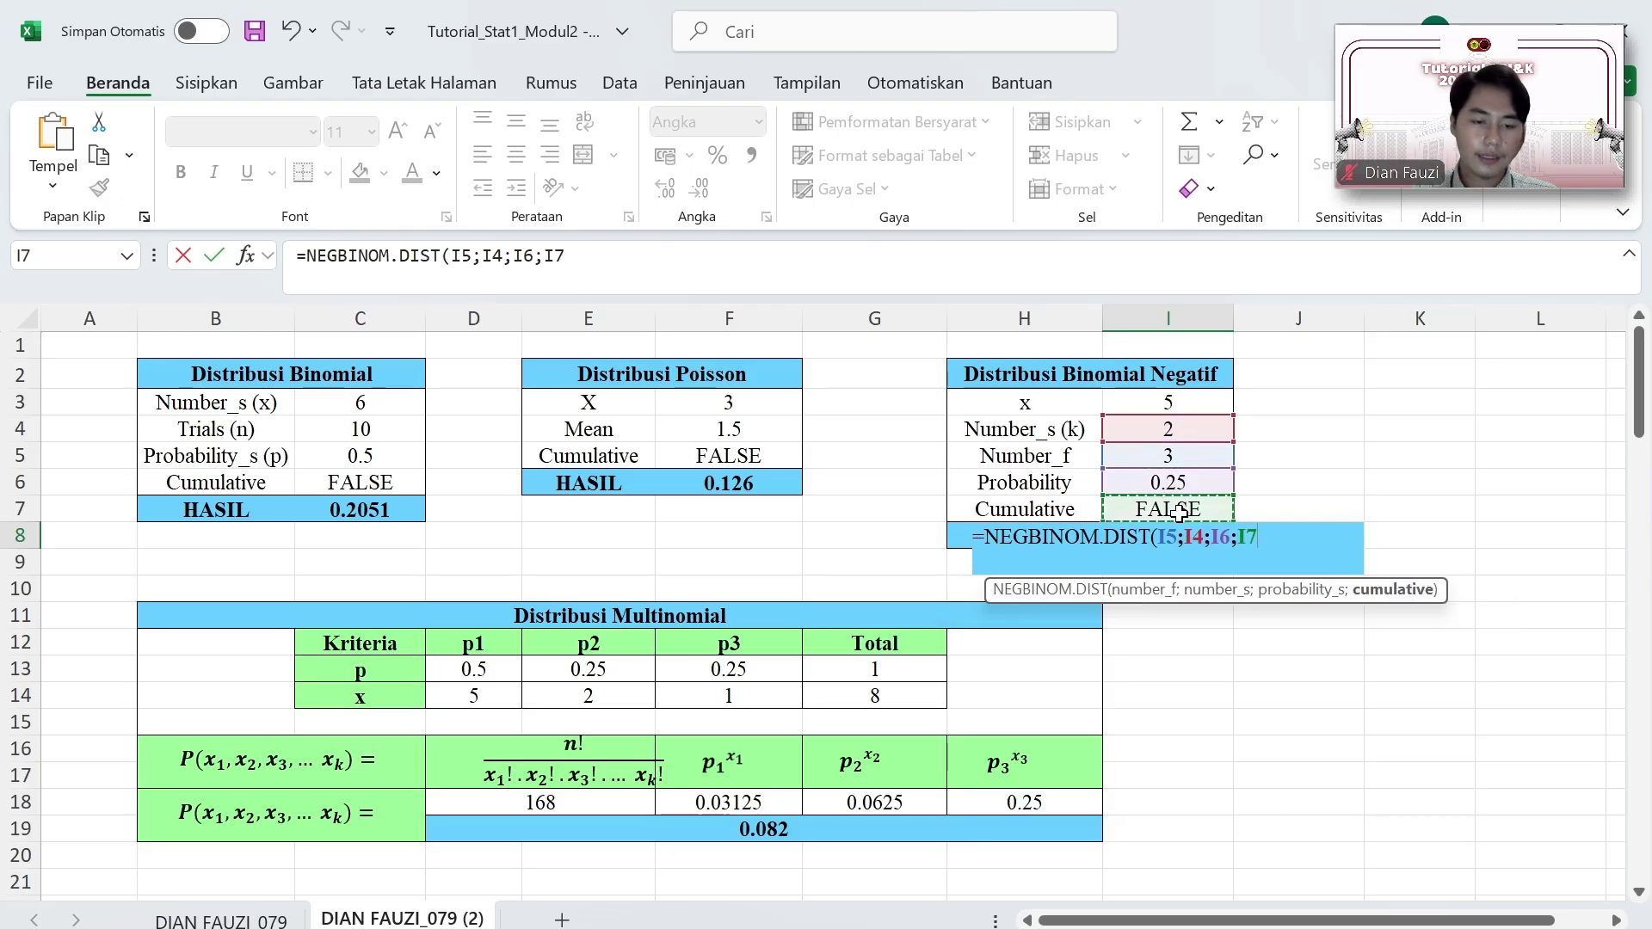
key(Return)
key(Down)
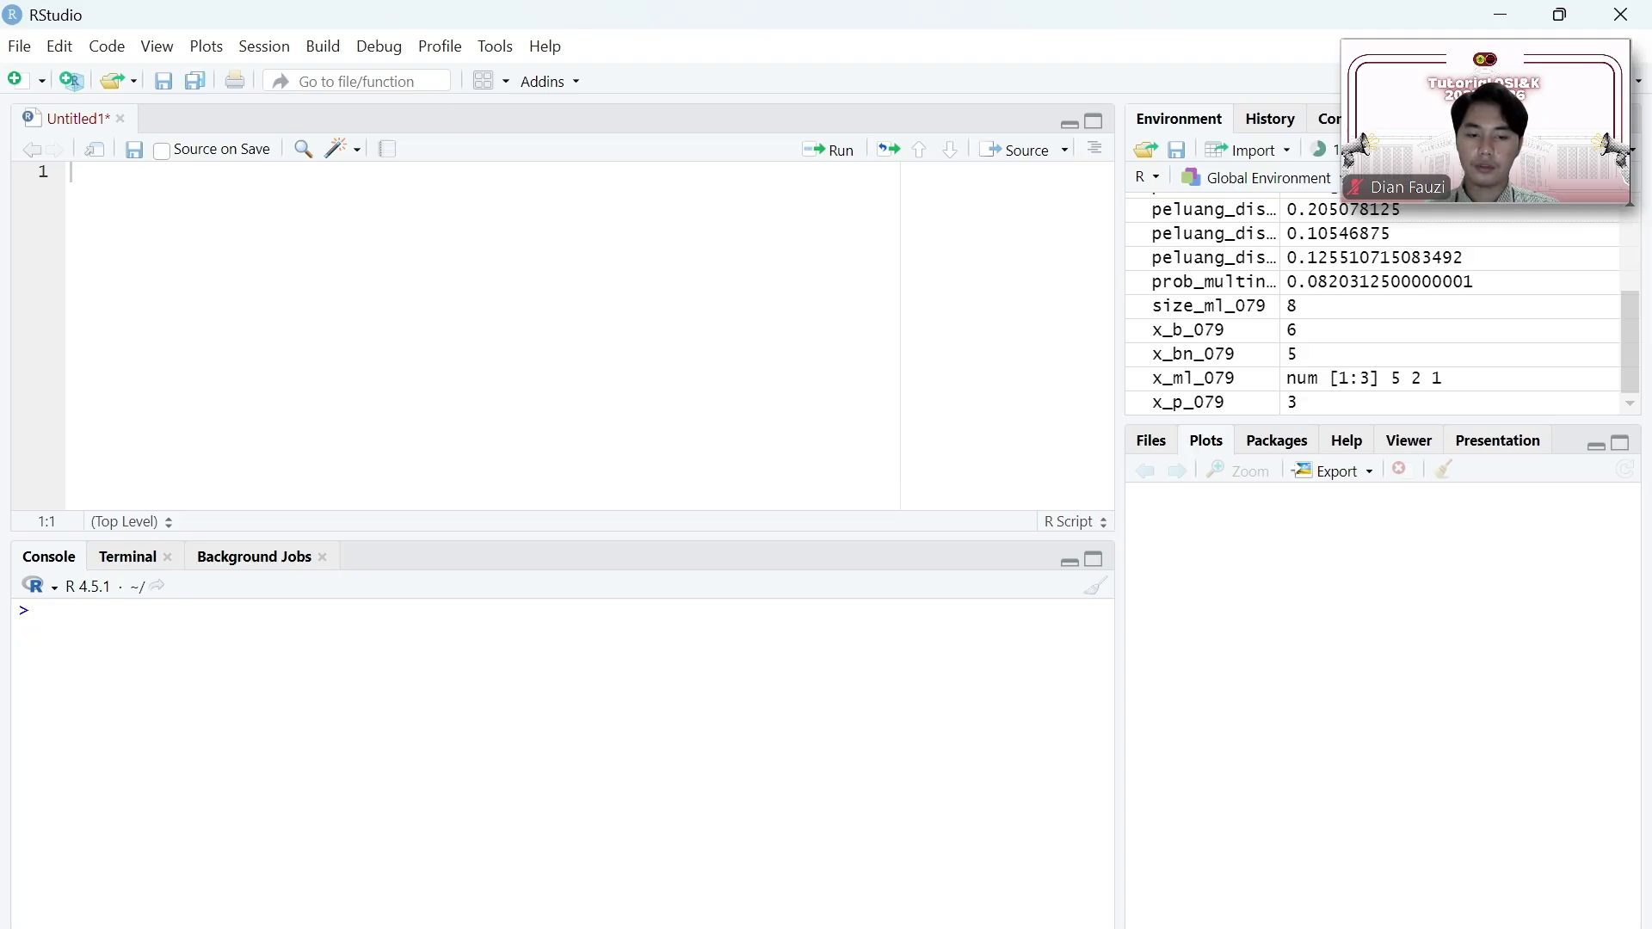
Step: Copy the comment, install.packages("distr") and library(distr) lines from the Notepad notes into the empty RStudio script
key(alt+Tab)
drag(1193, 427, 1021, 396)
key(ctrl+c)
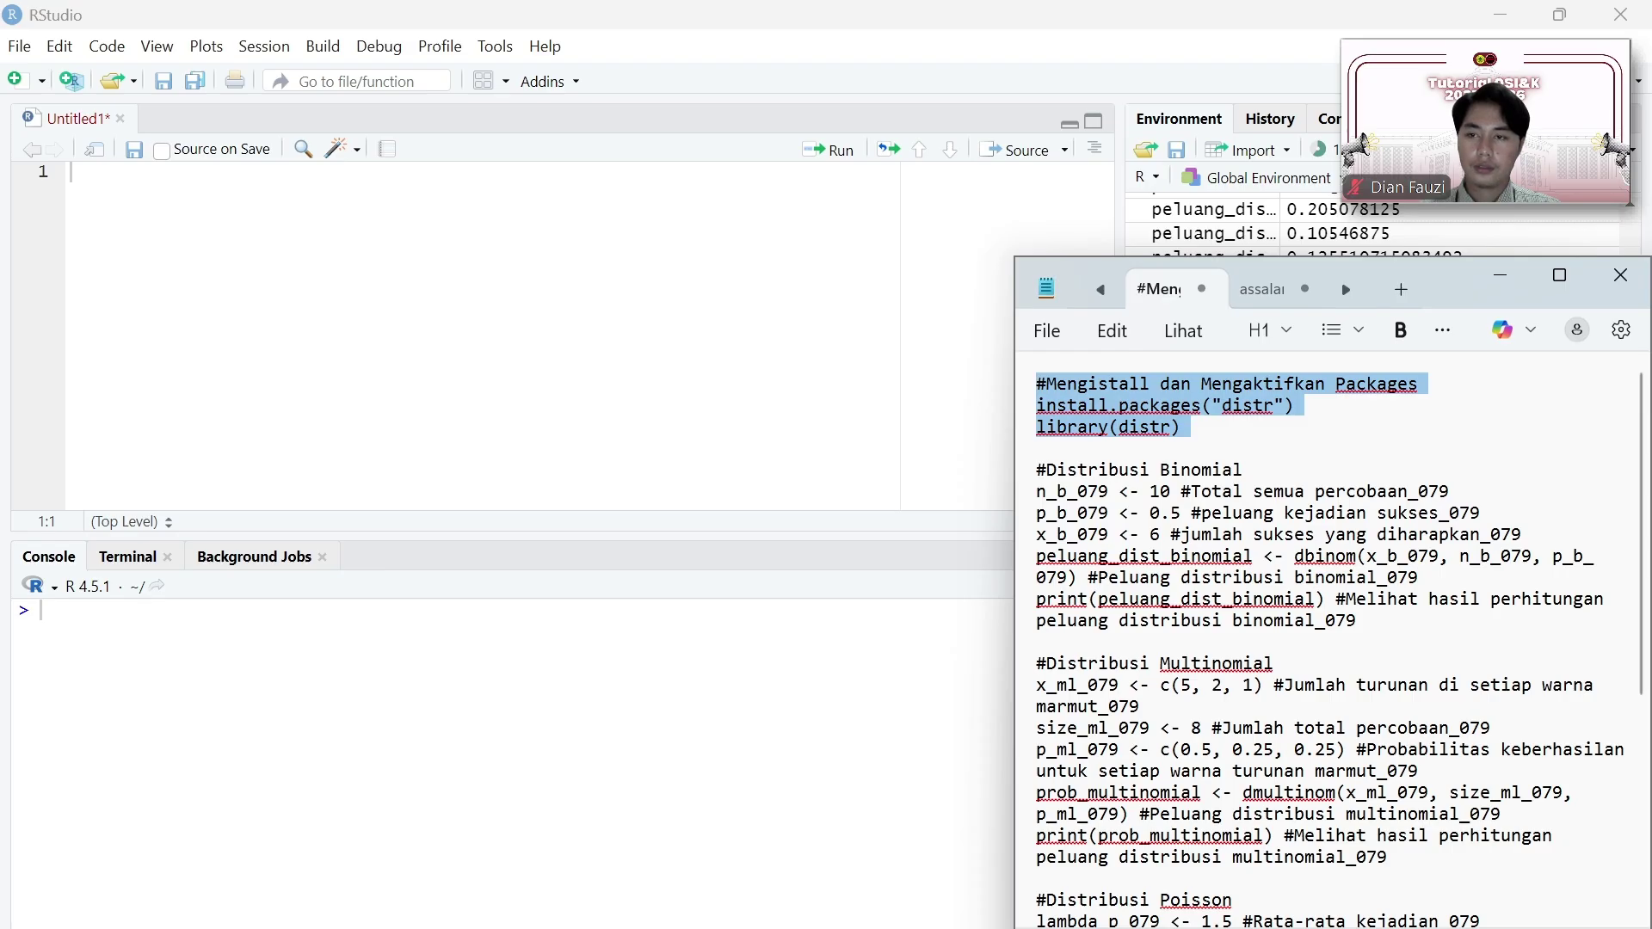
key(alt+Tab)
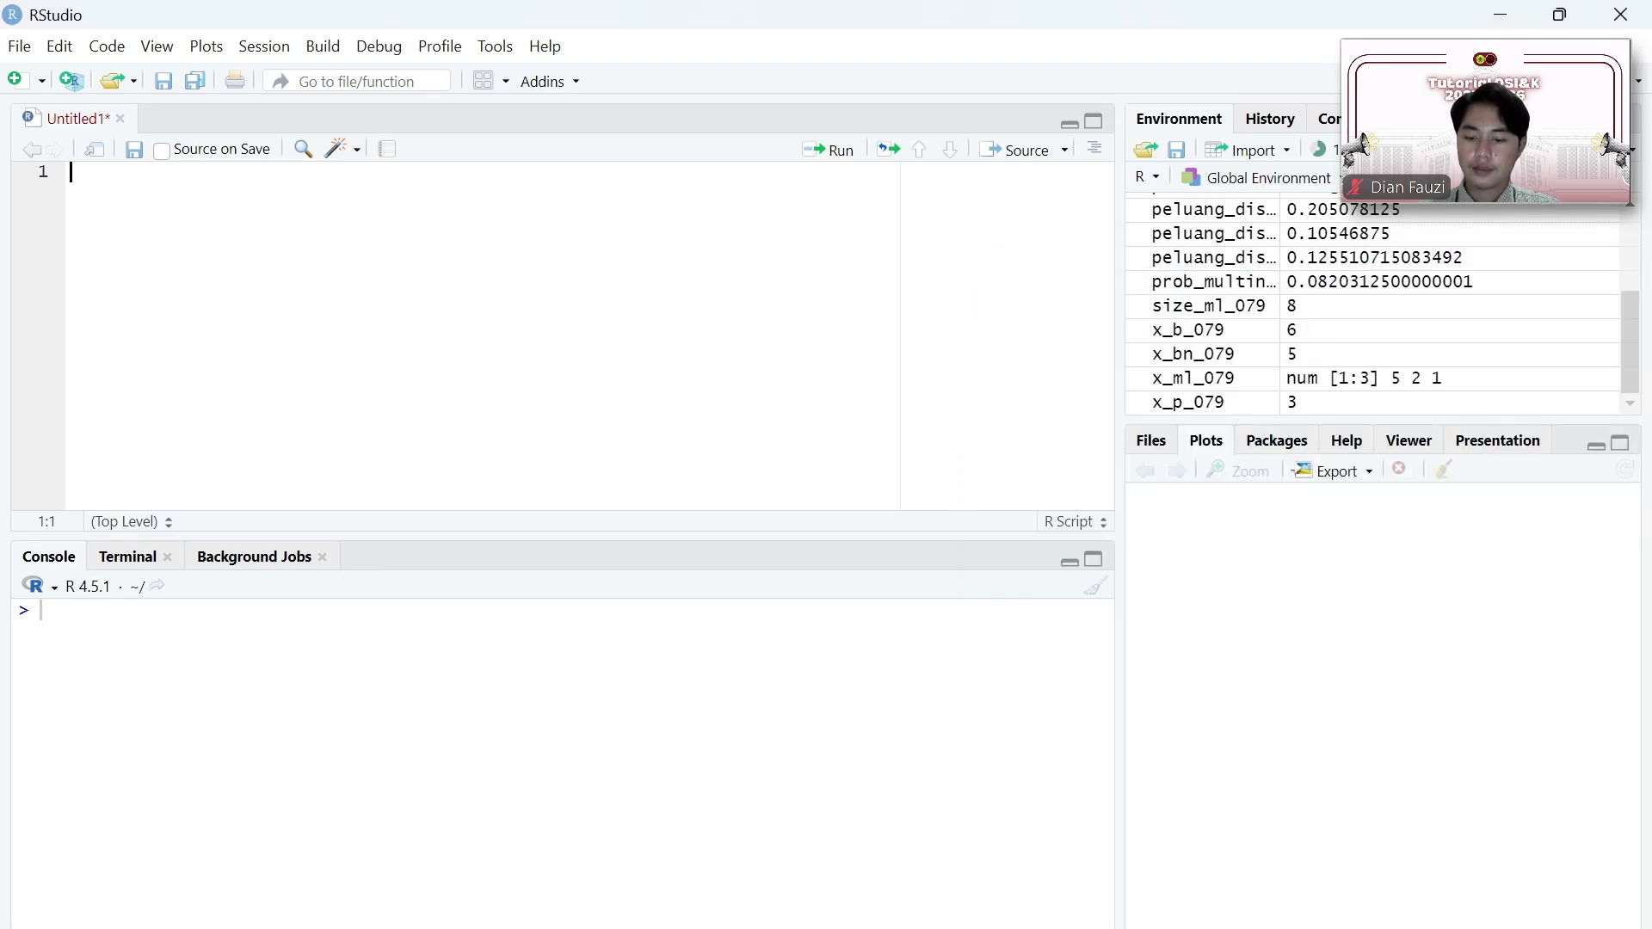
key(ctrl+v)
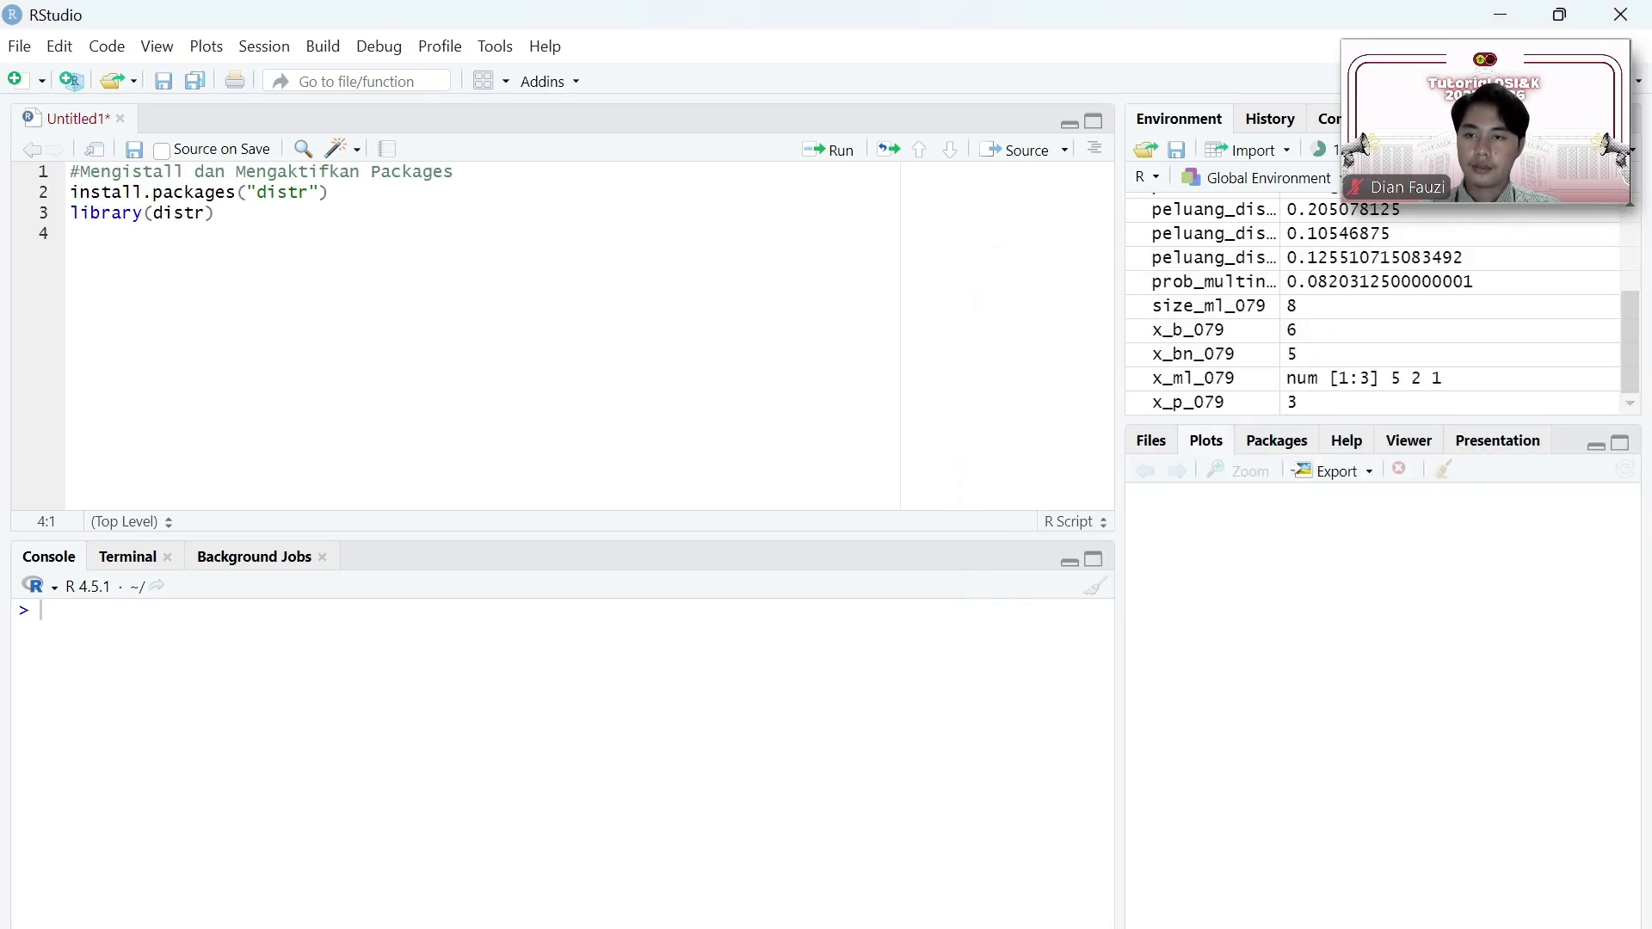
Step: Run the three script lines that install and load the distr package, agreeing to restart R prior to install
key(shift+Up)
key(shift+Up)
key(shift+Up)
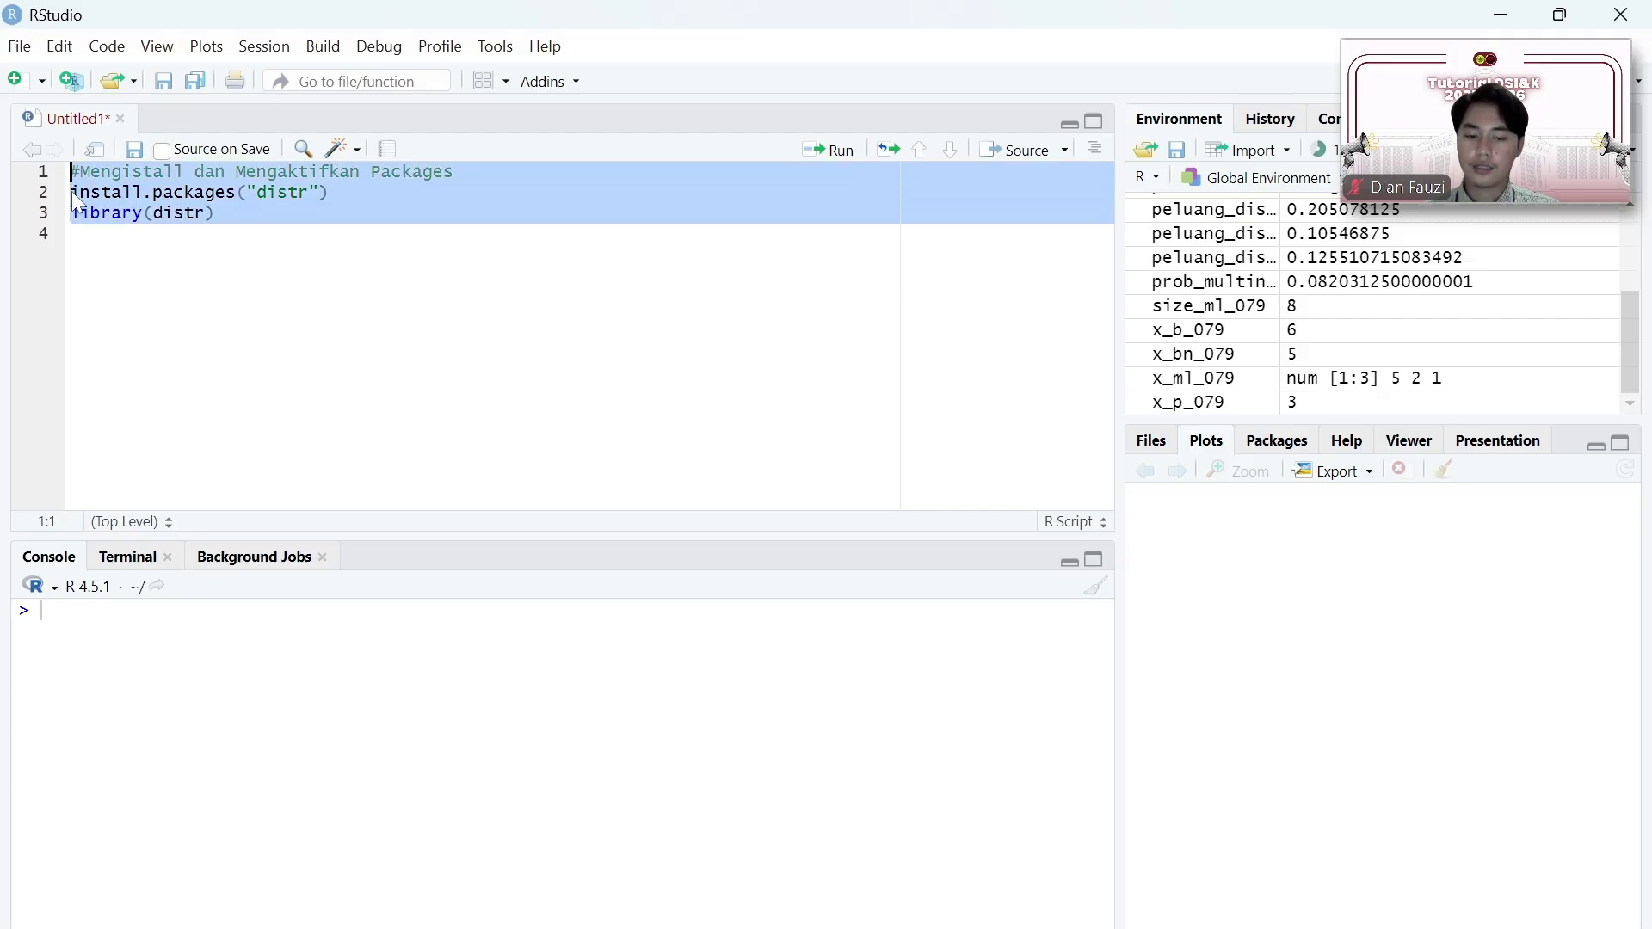
click(849, 148)
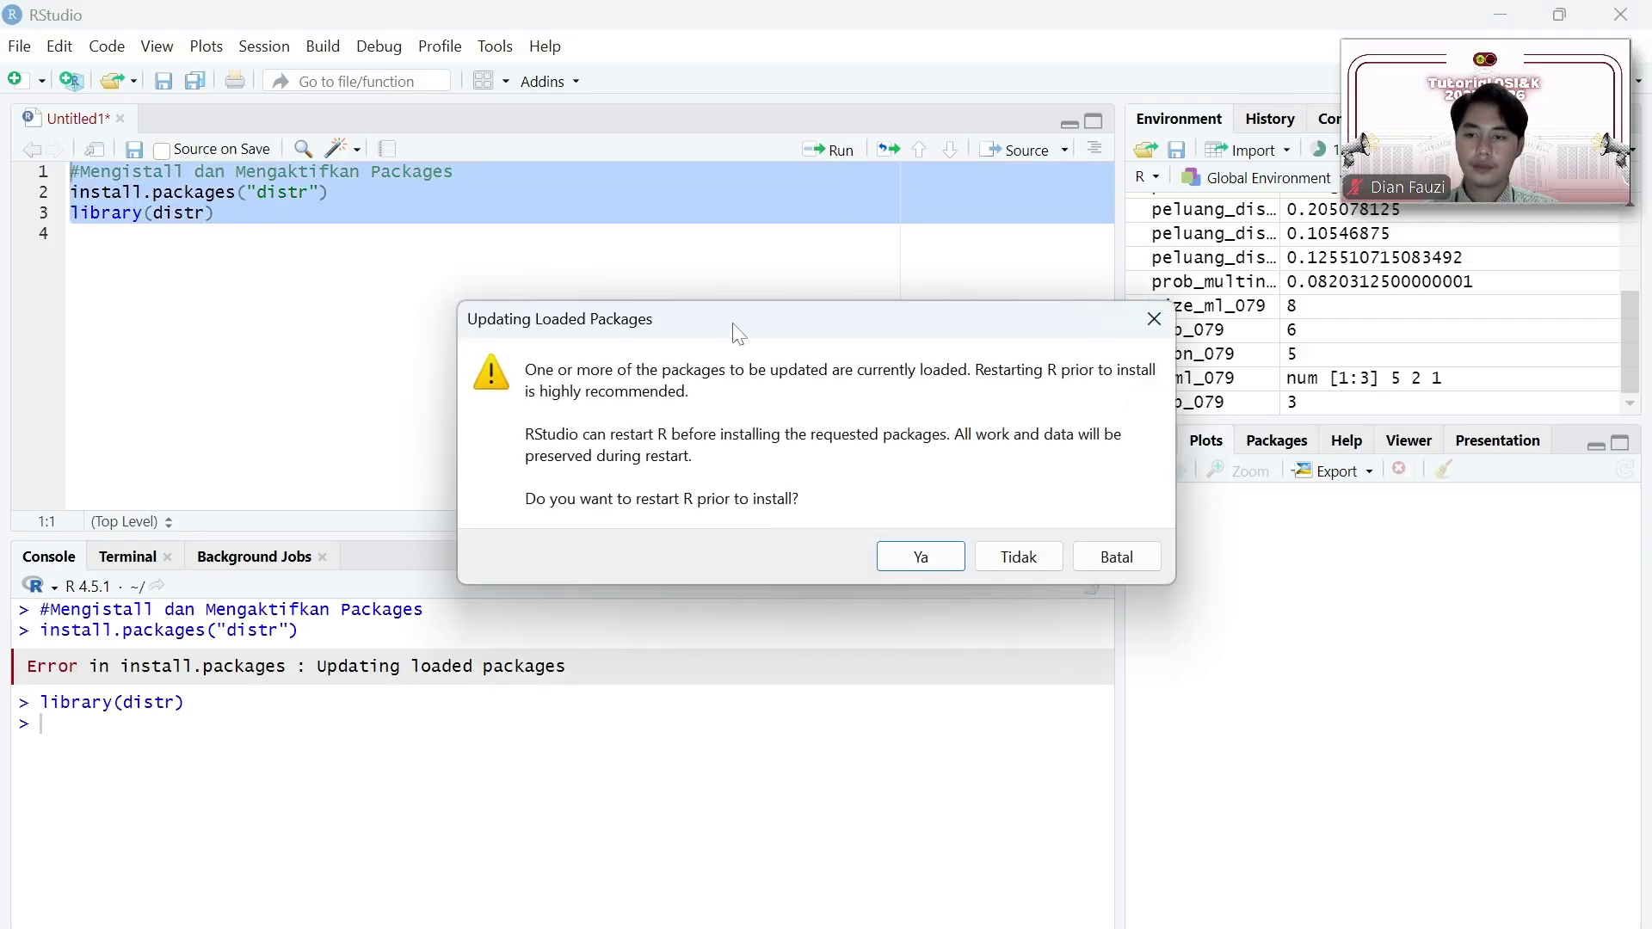
click(914, 557)
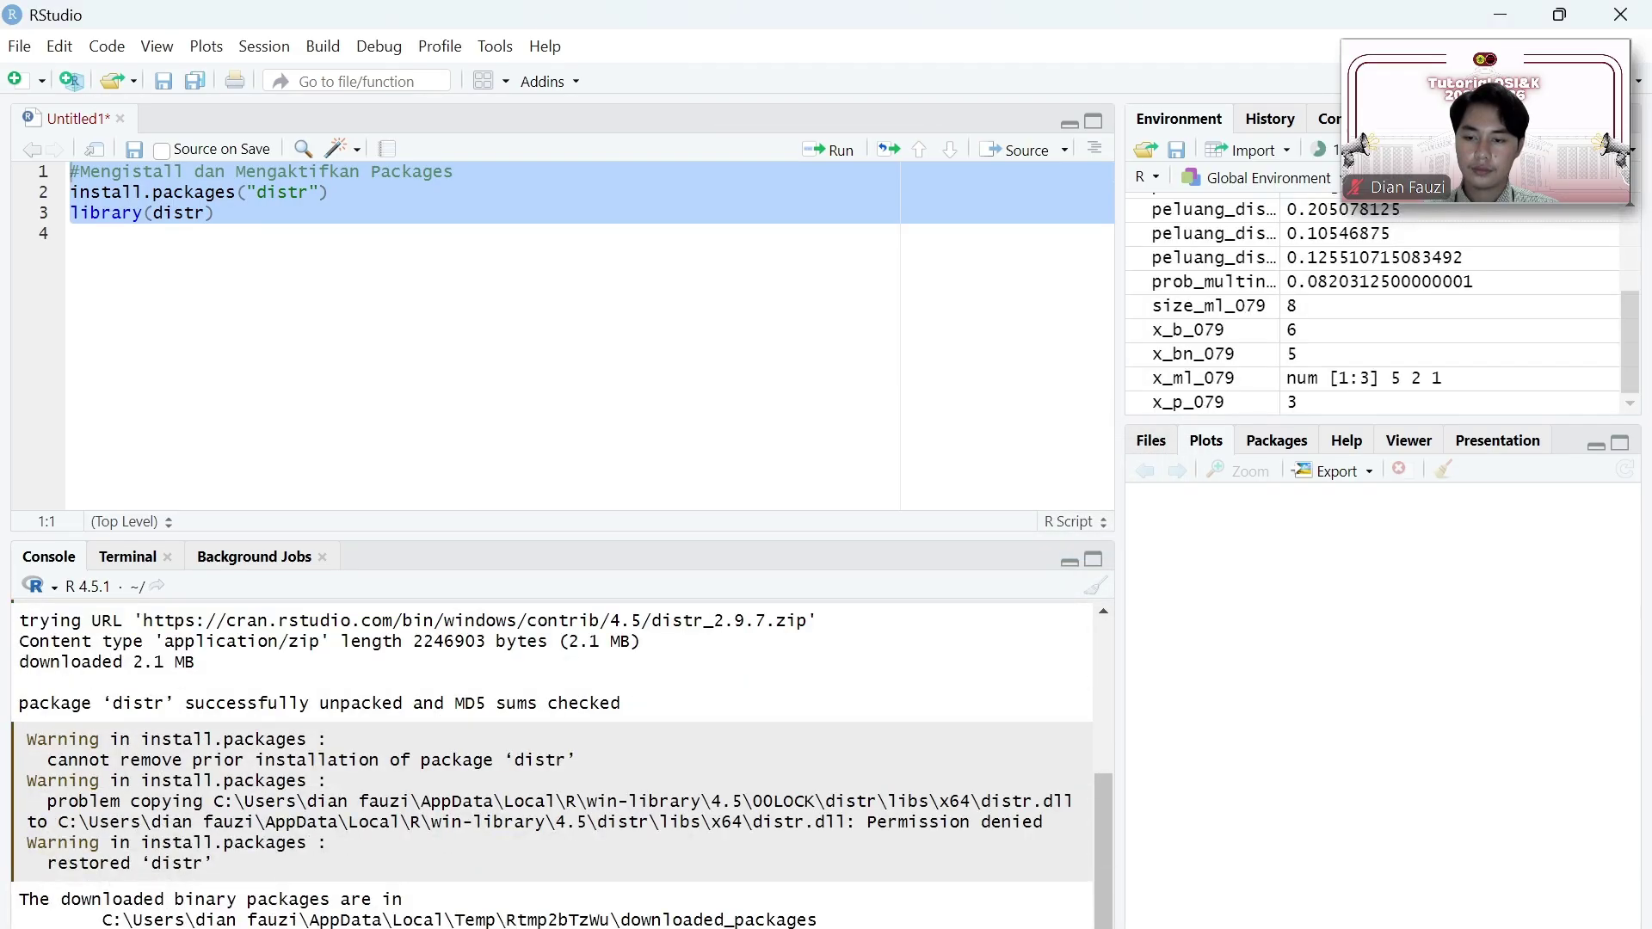
Step: Copy the #Distribusi Binomial block from the Notepad notes into the RStudio script below library(distr), leaving a blank line between, and run it
key(alt+Tab)
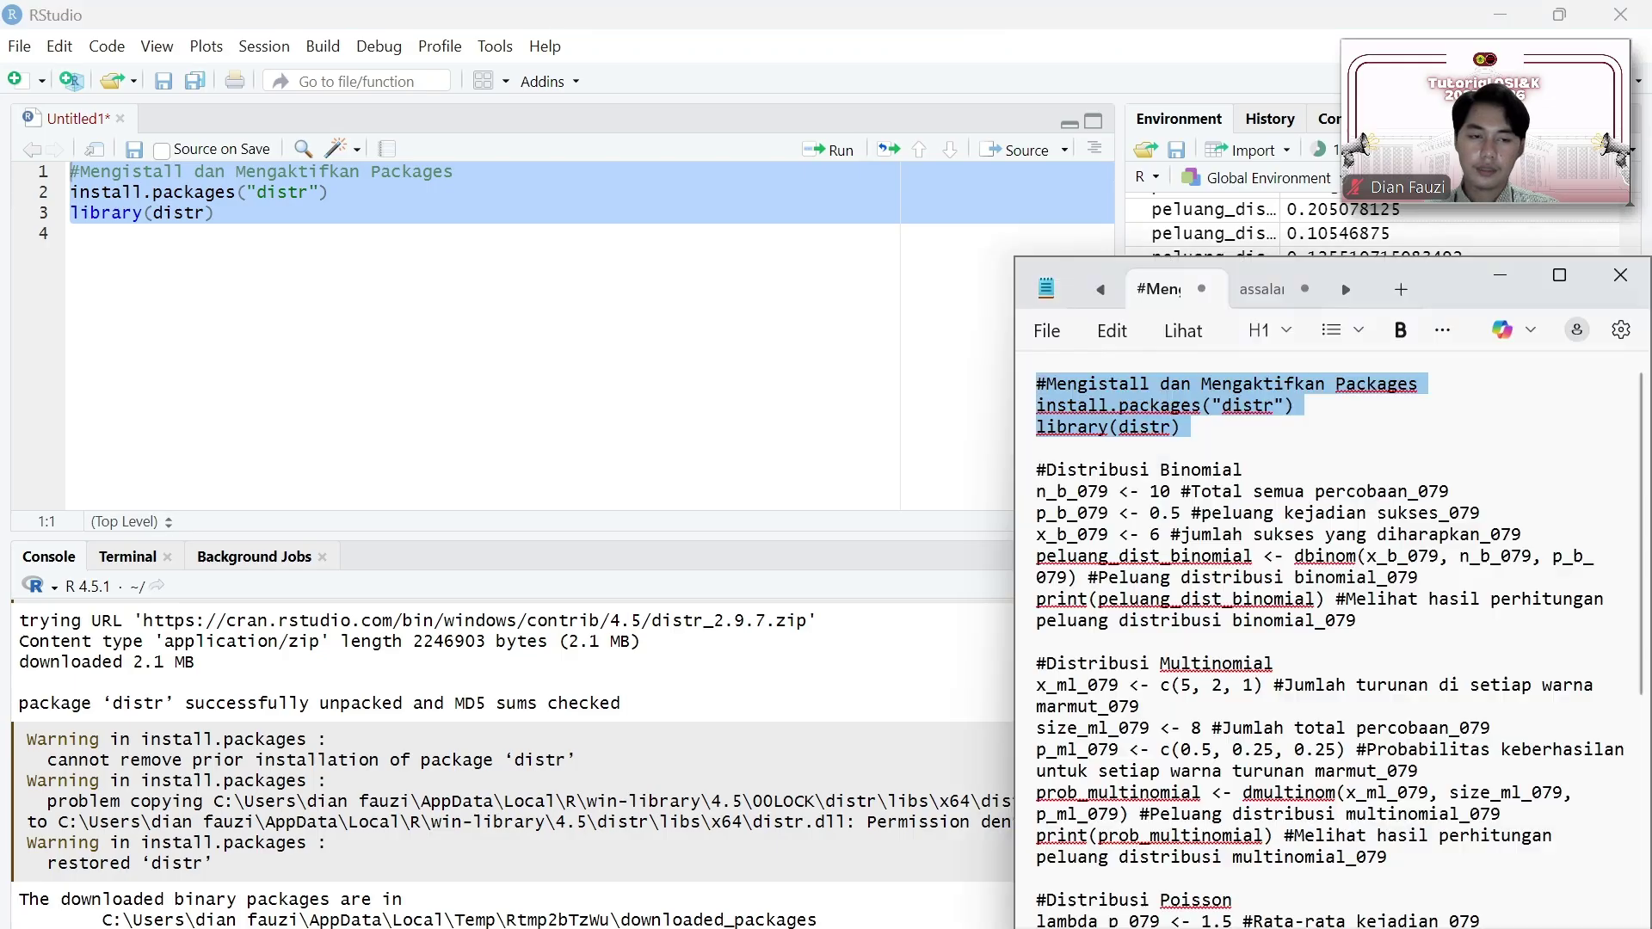
scroll(1329, 640, down, 1)
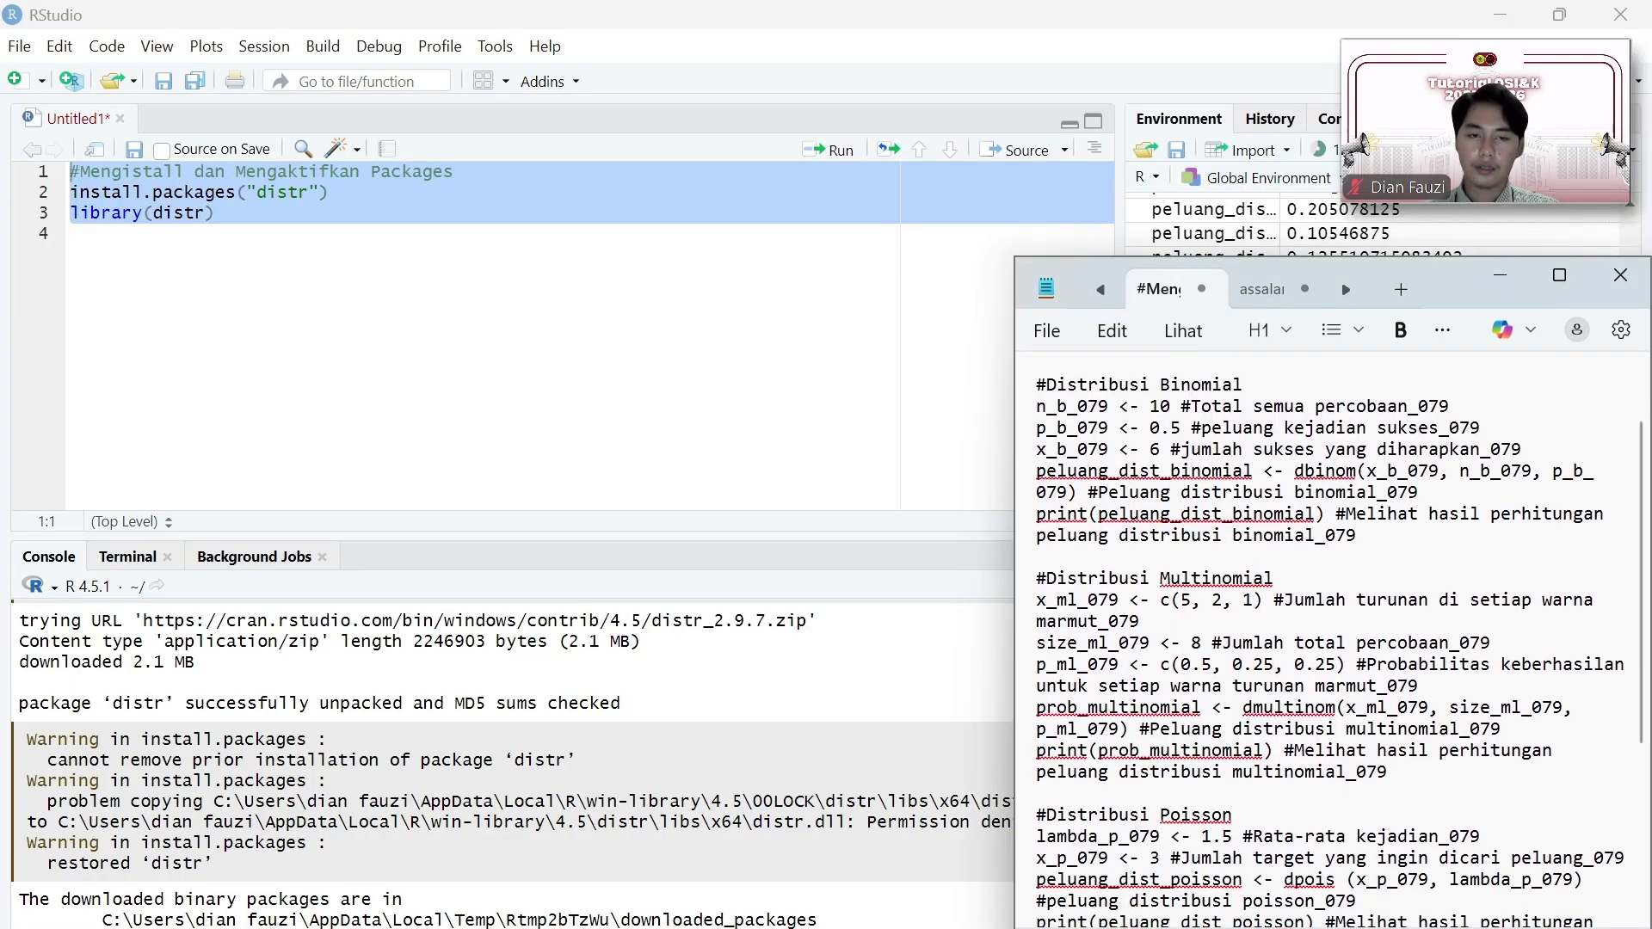
drag(1035, 386, 1387, 541)
key(ctrl+c)
click(77, 234)
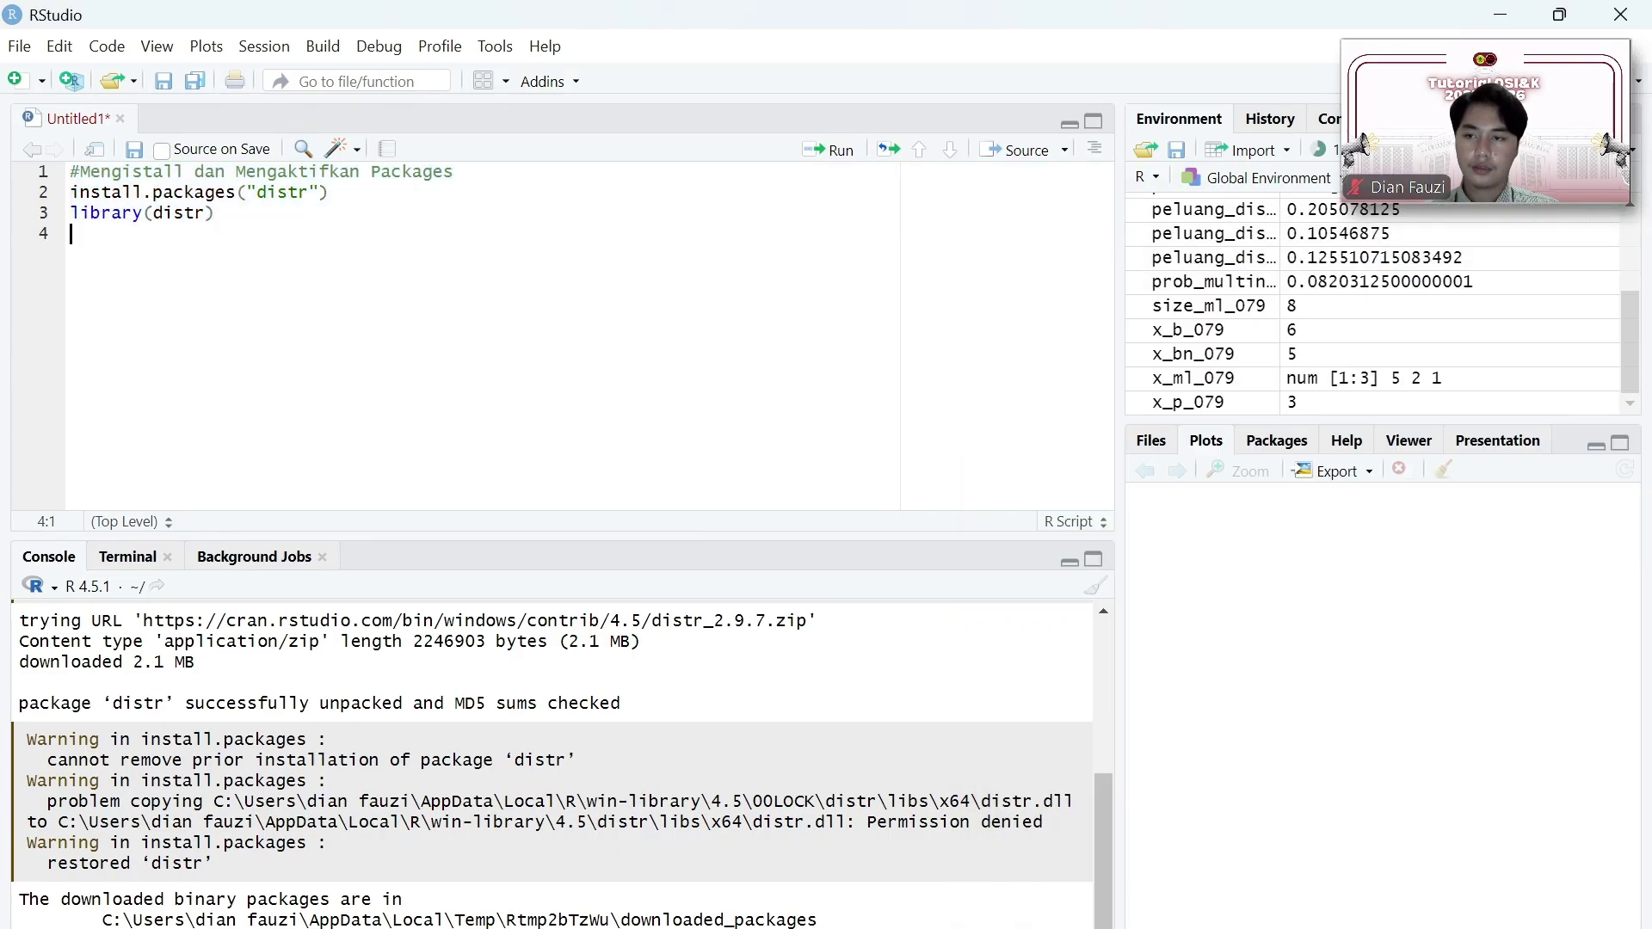
key(Return)
key(ctrl+v)
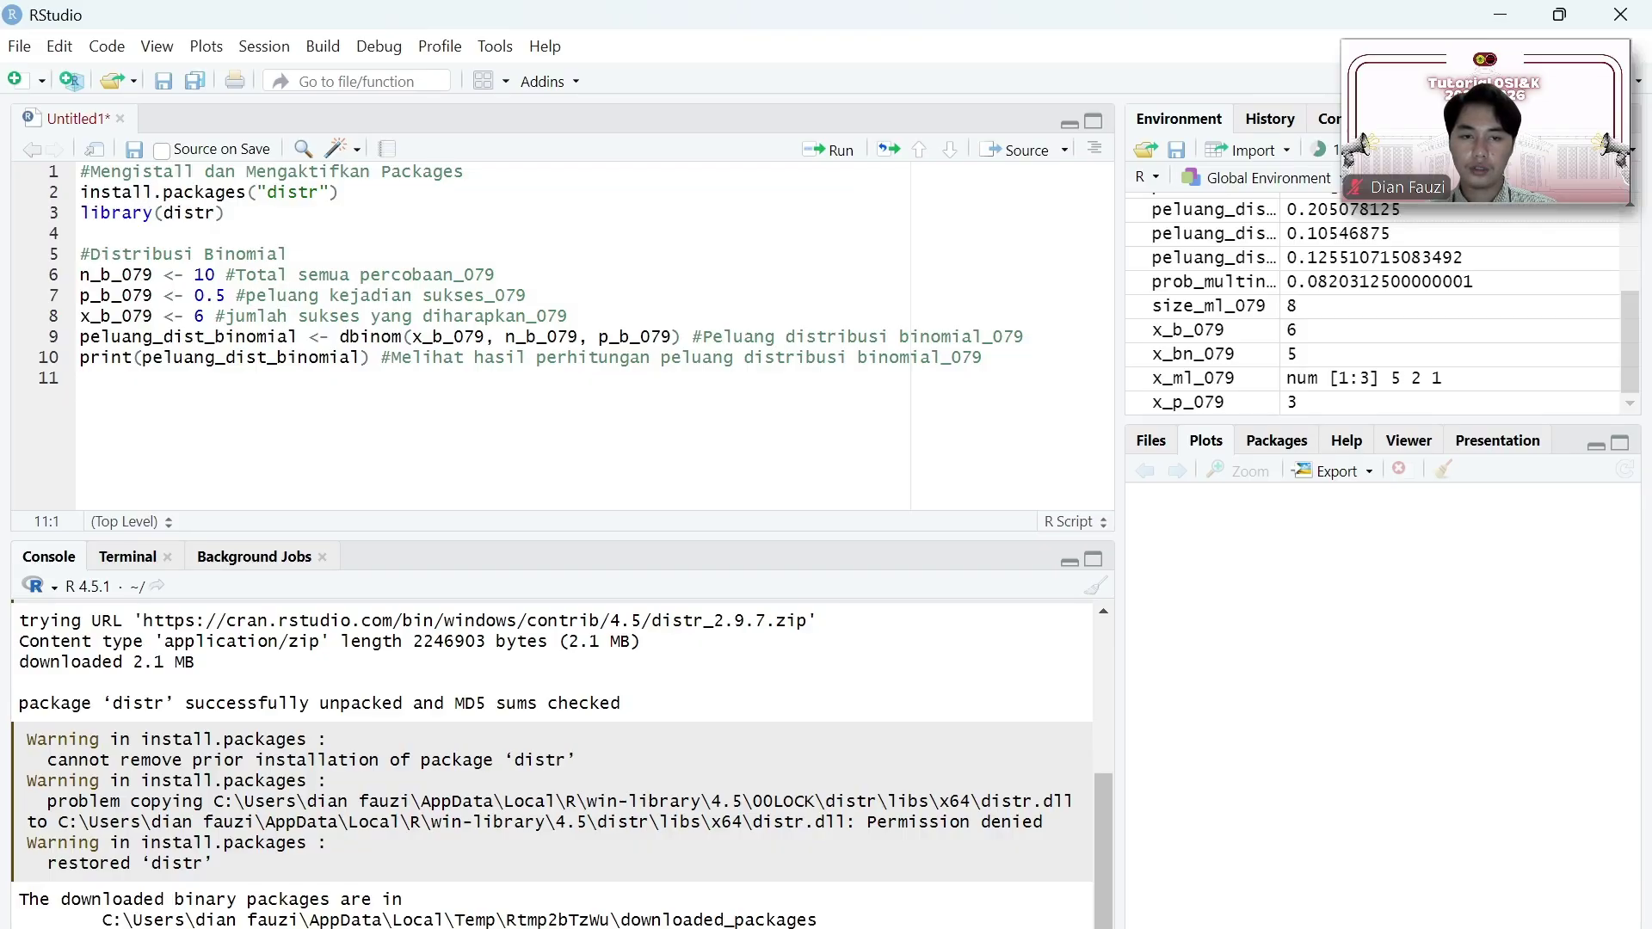
drag(983, 357, 80, 254)
click(834, 149)
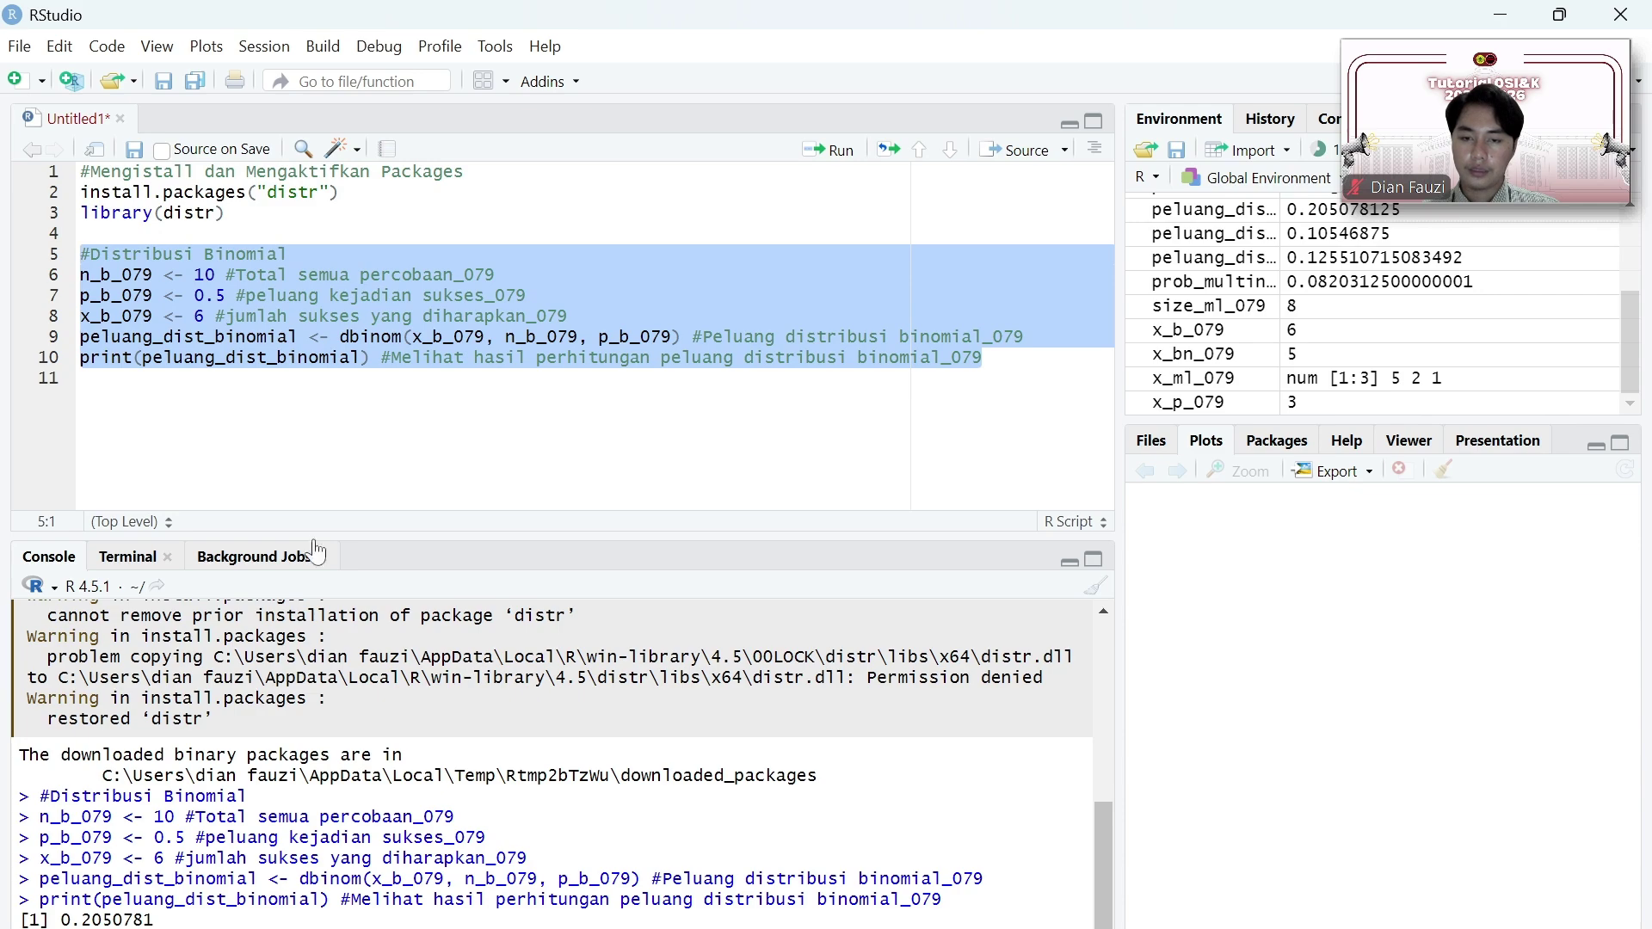
Step: Copy the #Distribusi Multinomial block from the Notepad notes into the RStudio script, one blank line below the binomial block
click(82, 378)
key(Return)
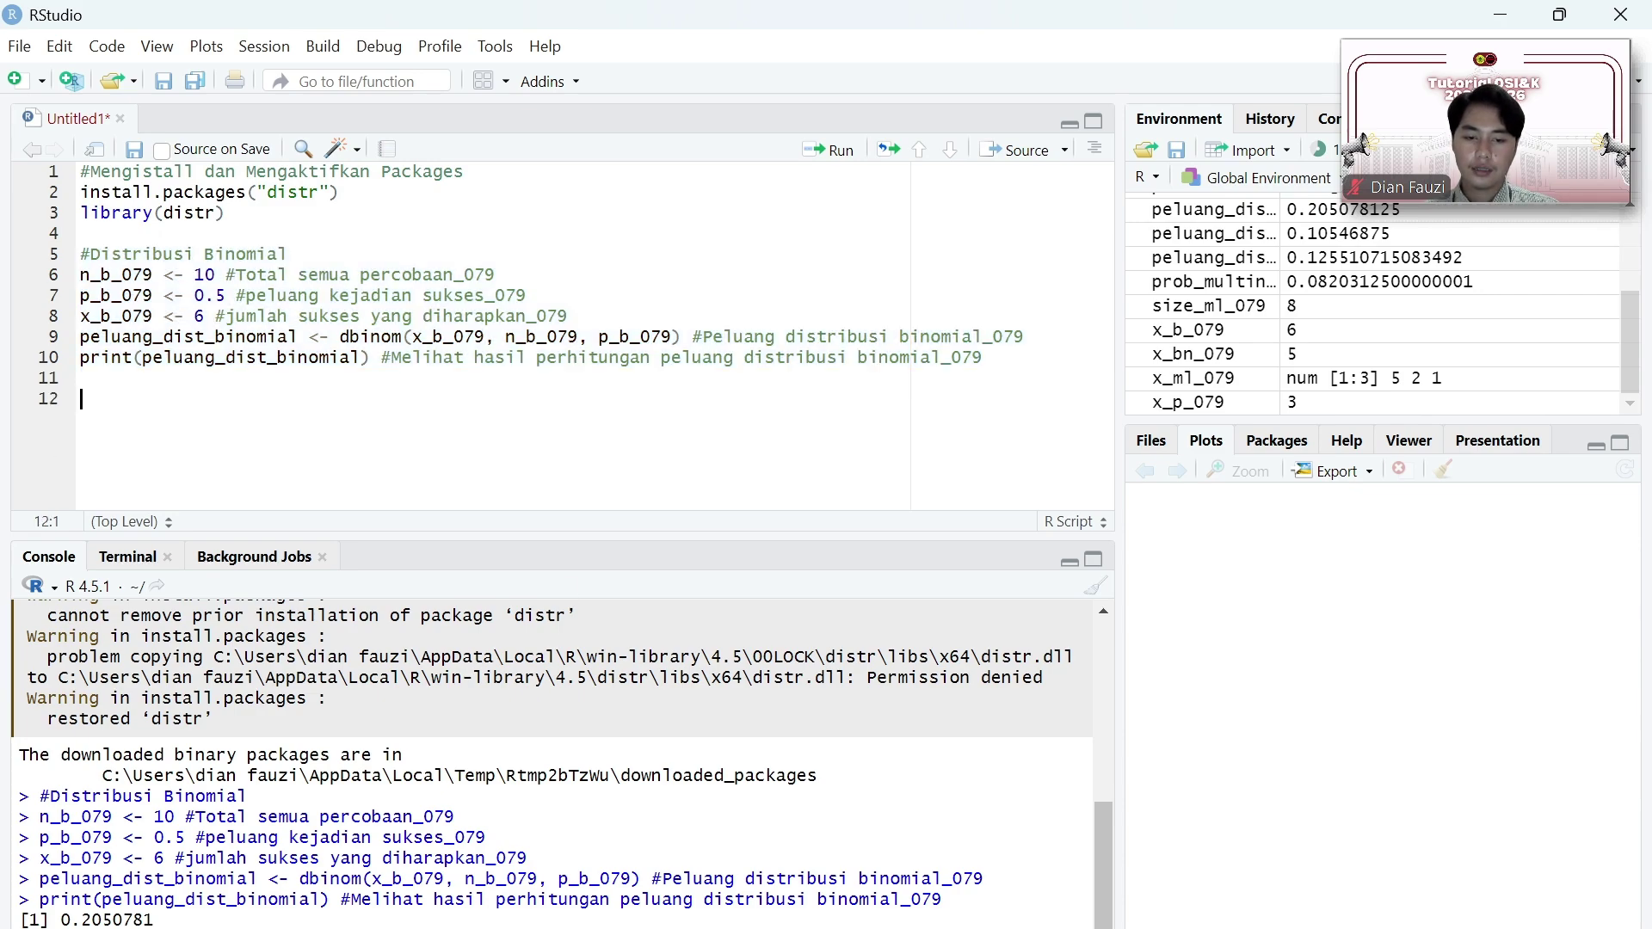
mouse_move(1117, 927)
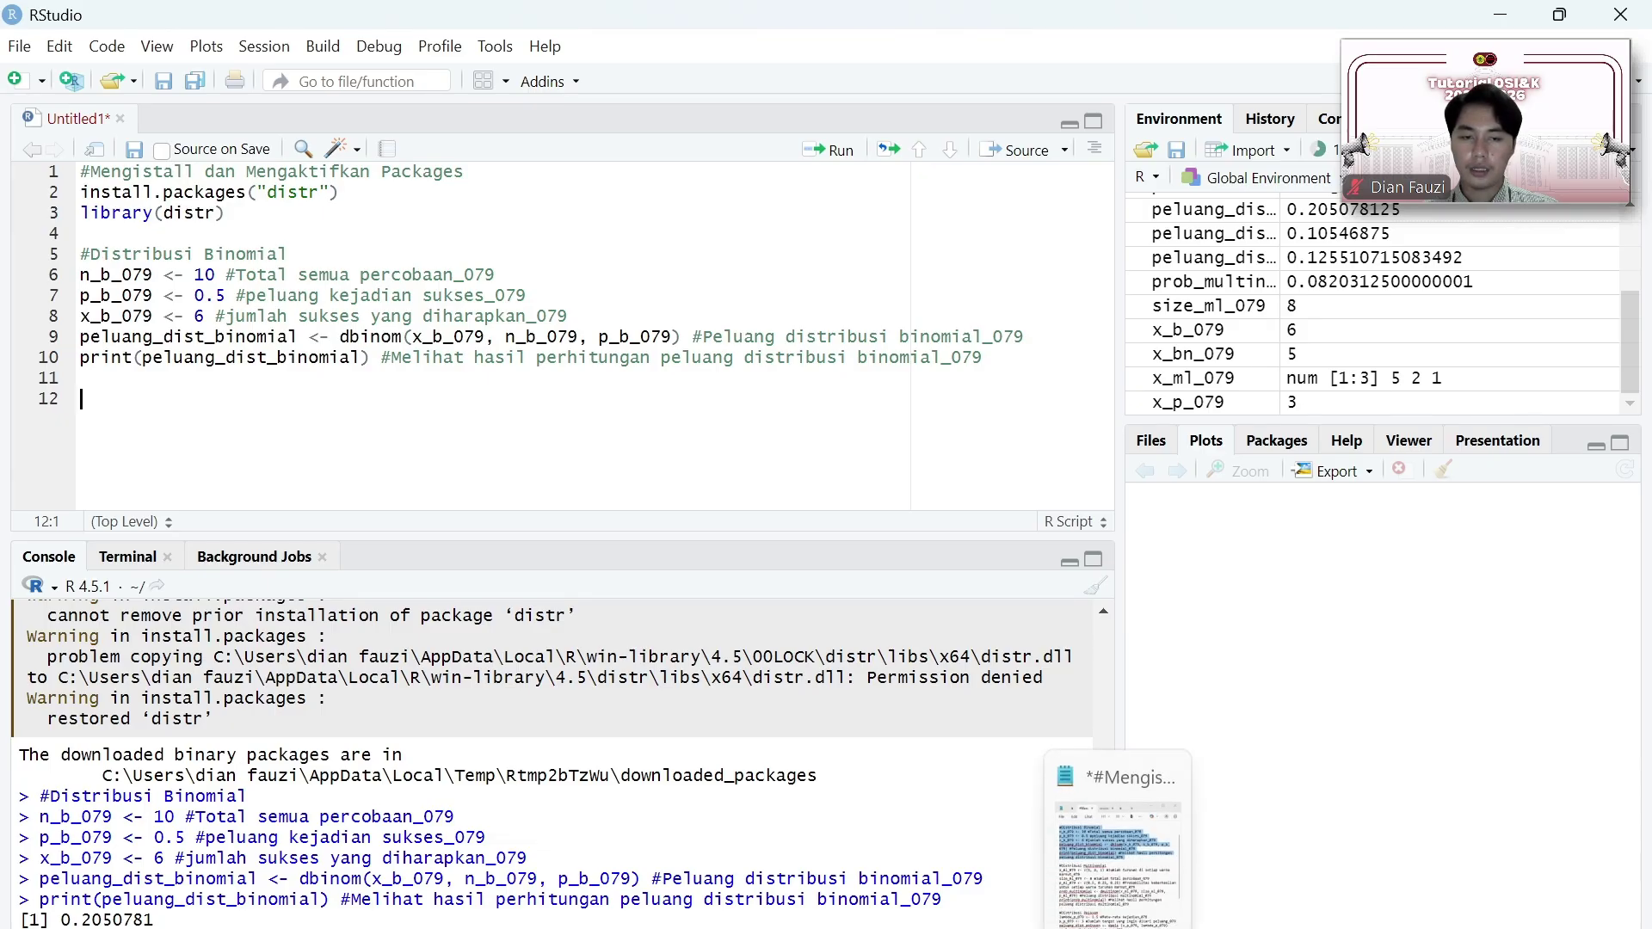
click(1118, 928)
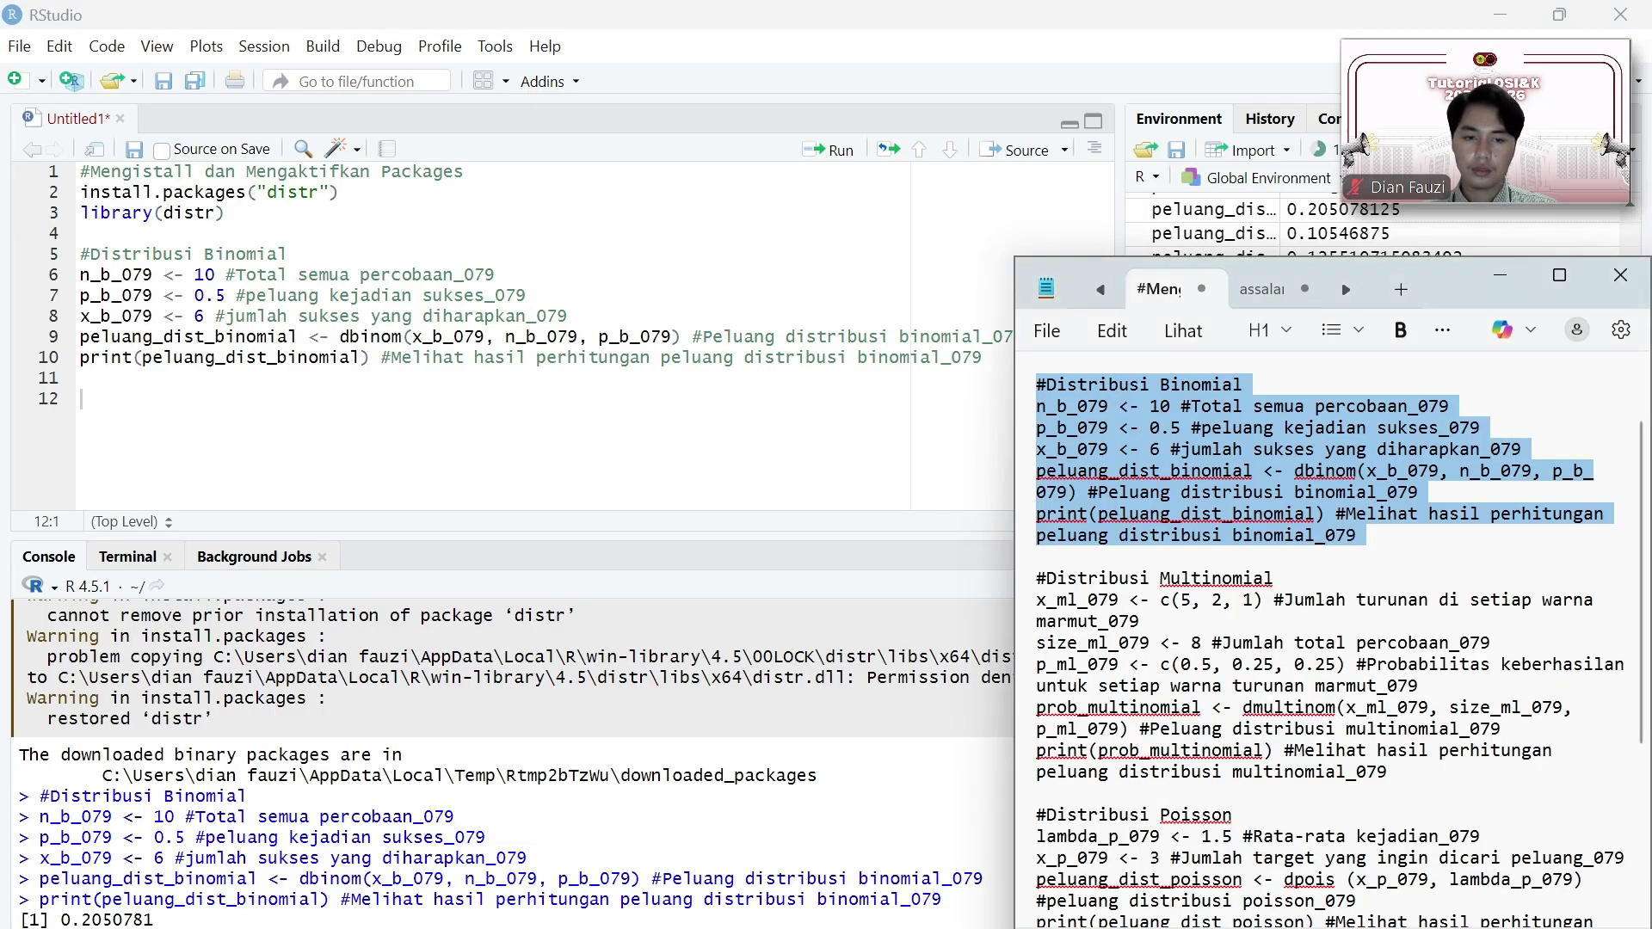
drag(1036, 578, 1408, 780)
key(ctrl+c)
key(alt+Tab)
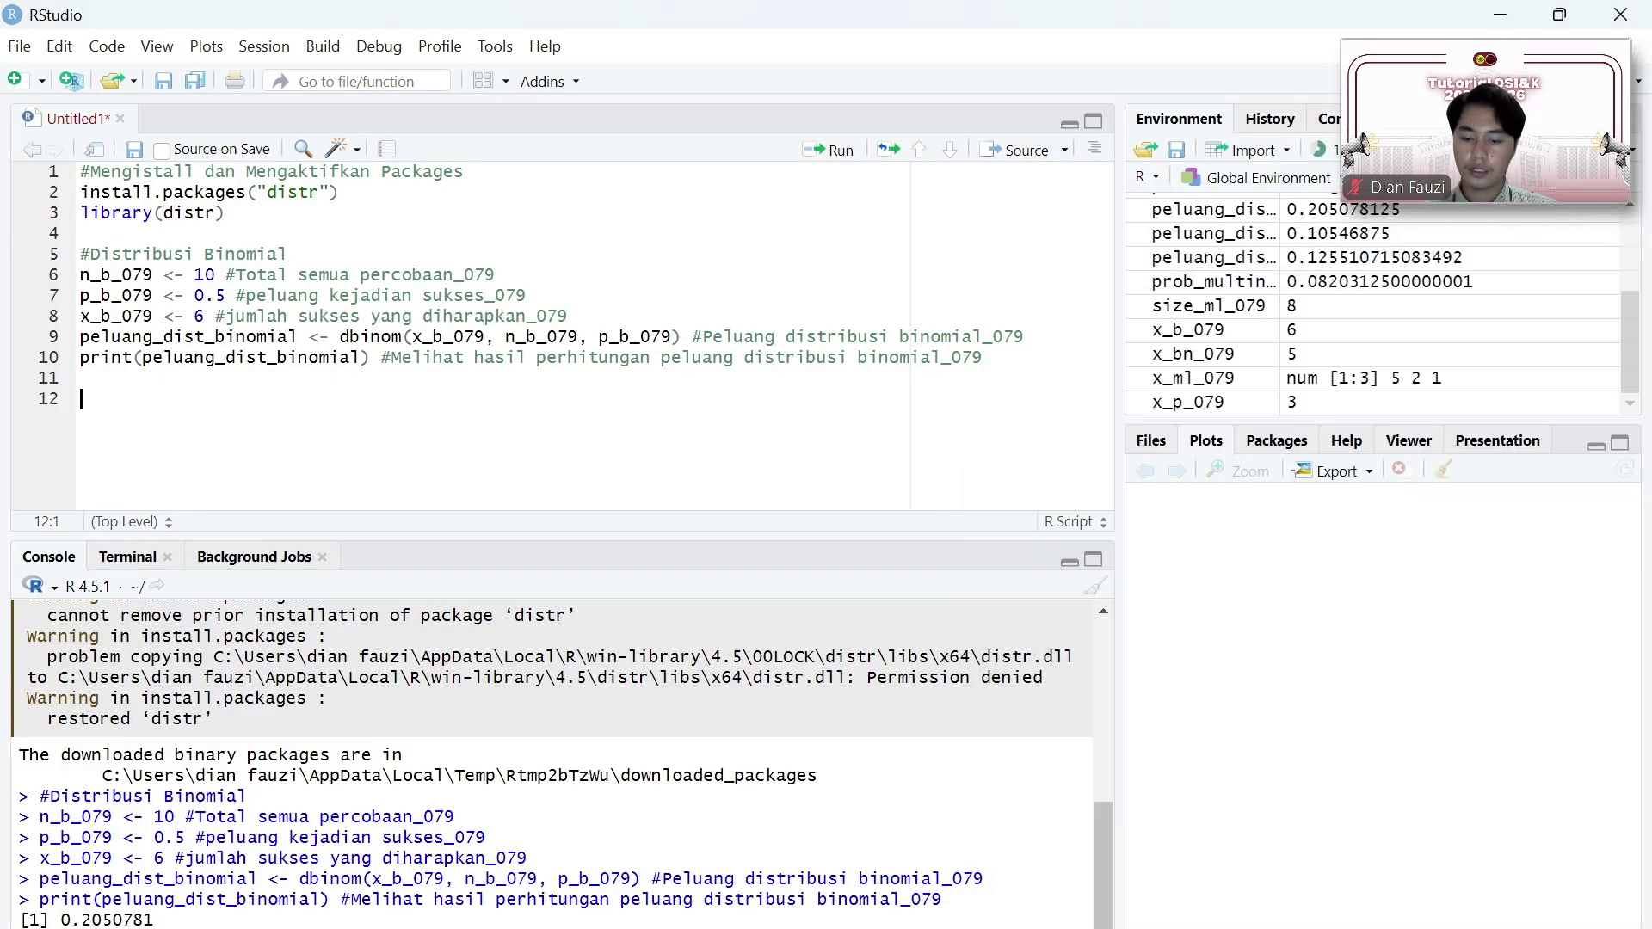
key(ctrl+v)
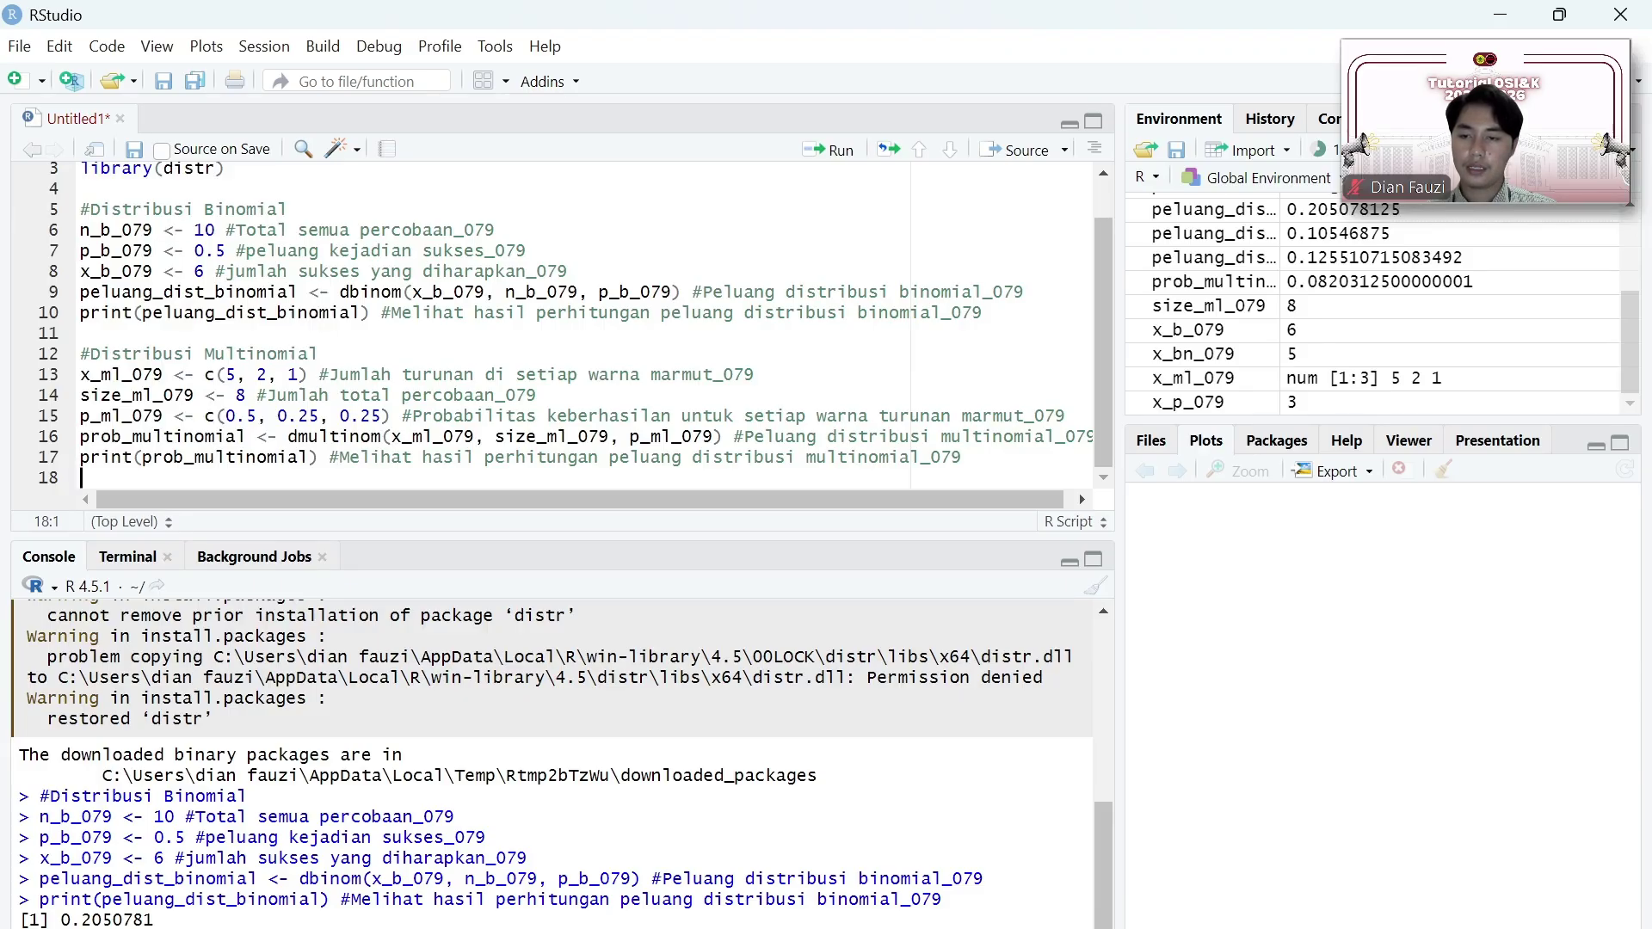
Step: Run the #Distribusi Multinomial block, from its comment line through print(prob_multinomial)
drag(287, 436, 395, 436)
click(444, 436)
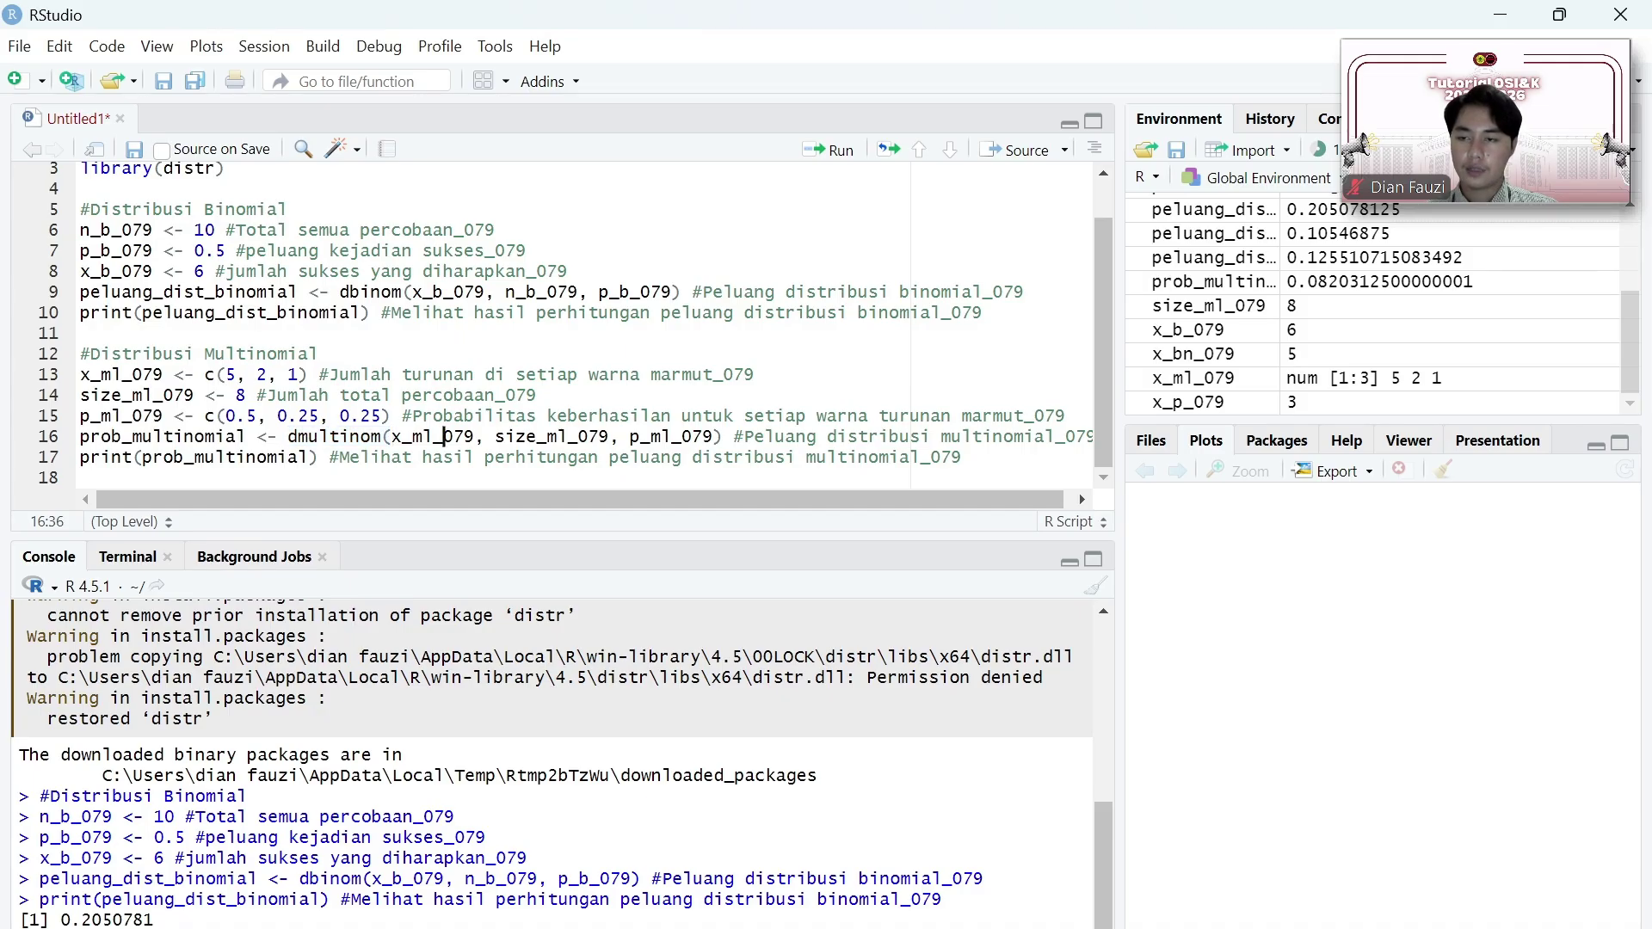
drag(80, 354, 961, 457)
click(830, 152)
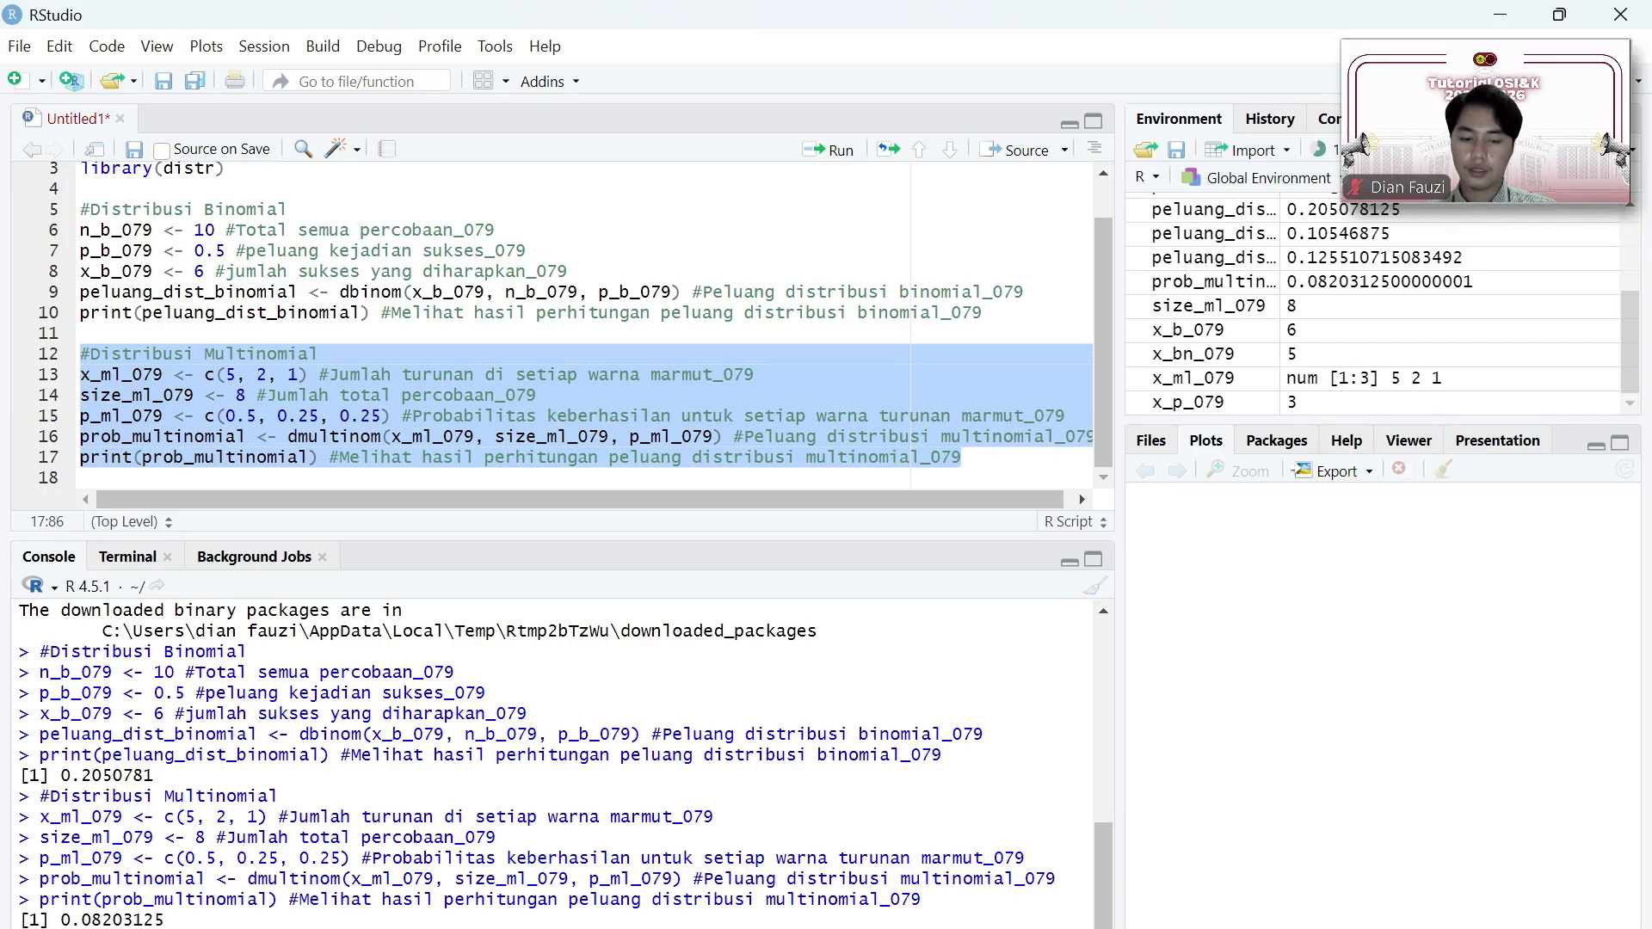
Step: Copy the #Distribusi Poisson block from the Notepad notes into the RStudio script, one blank line below the multinomial block
key(Down)
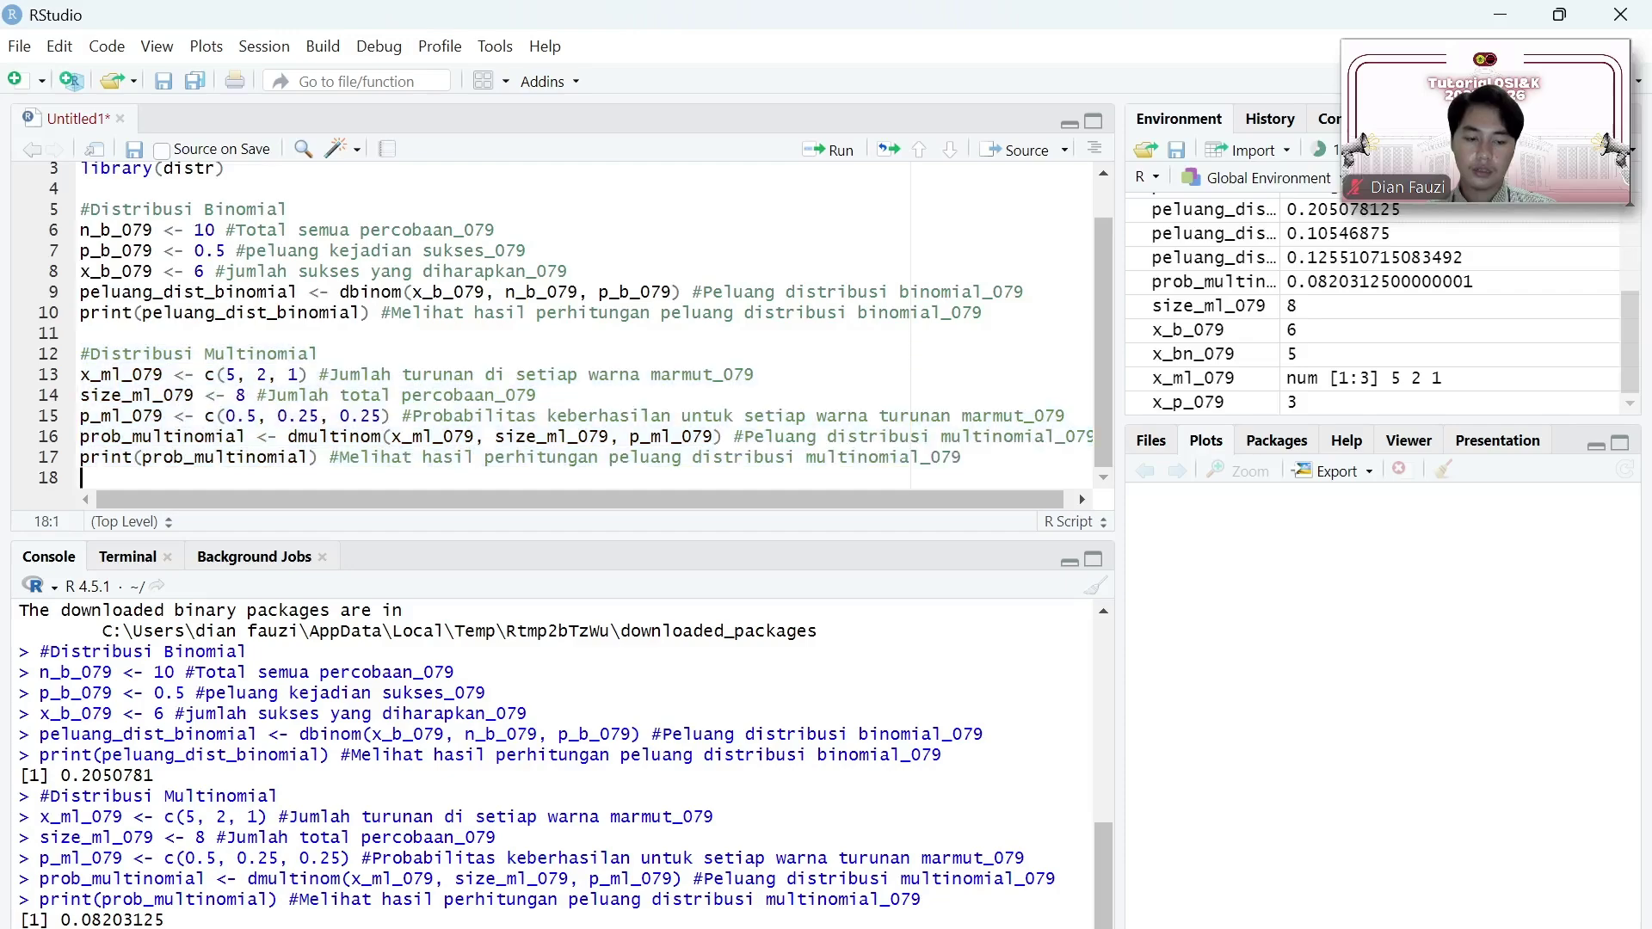
key(Return)
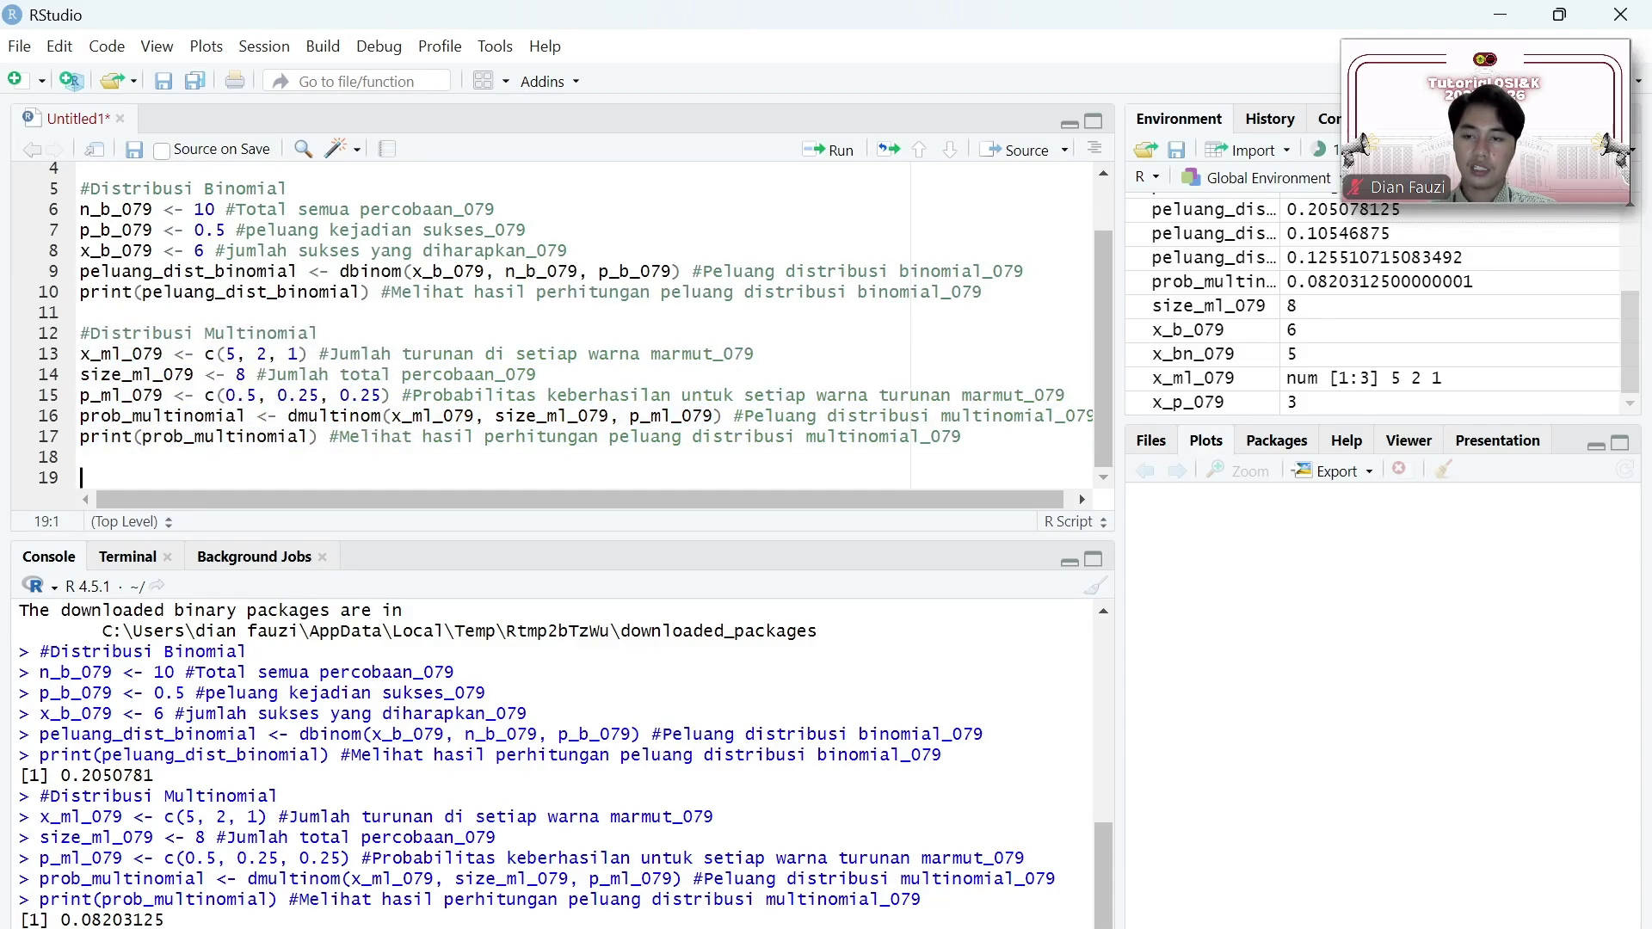
key(alt+Tab)
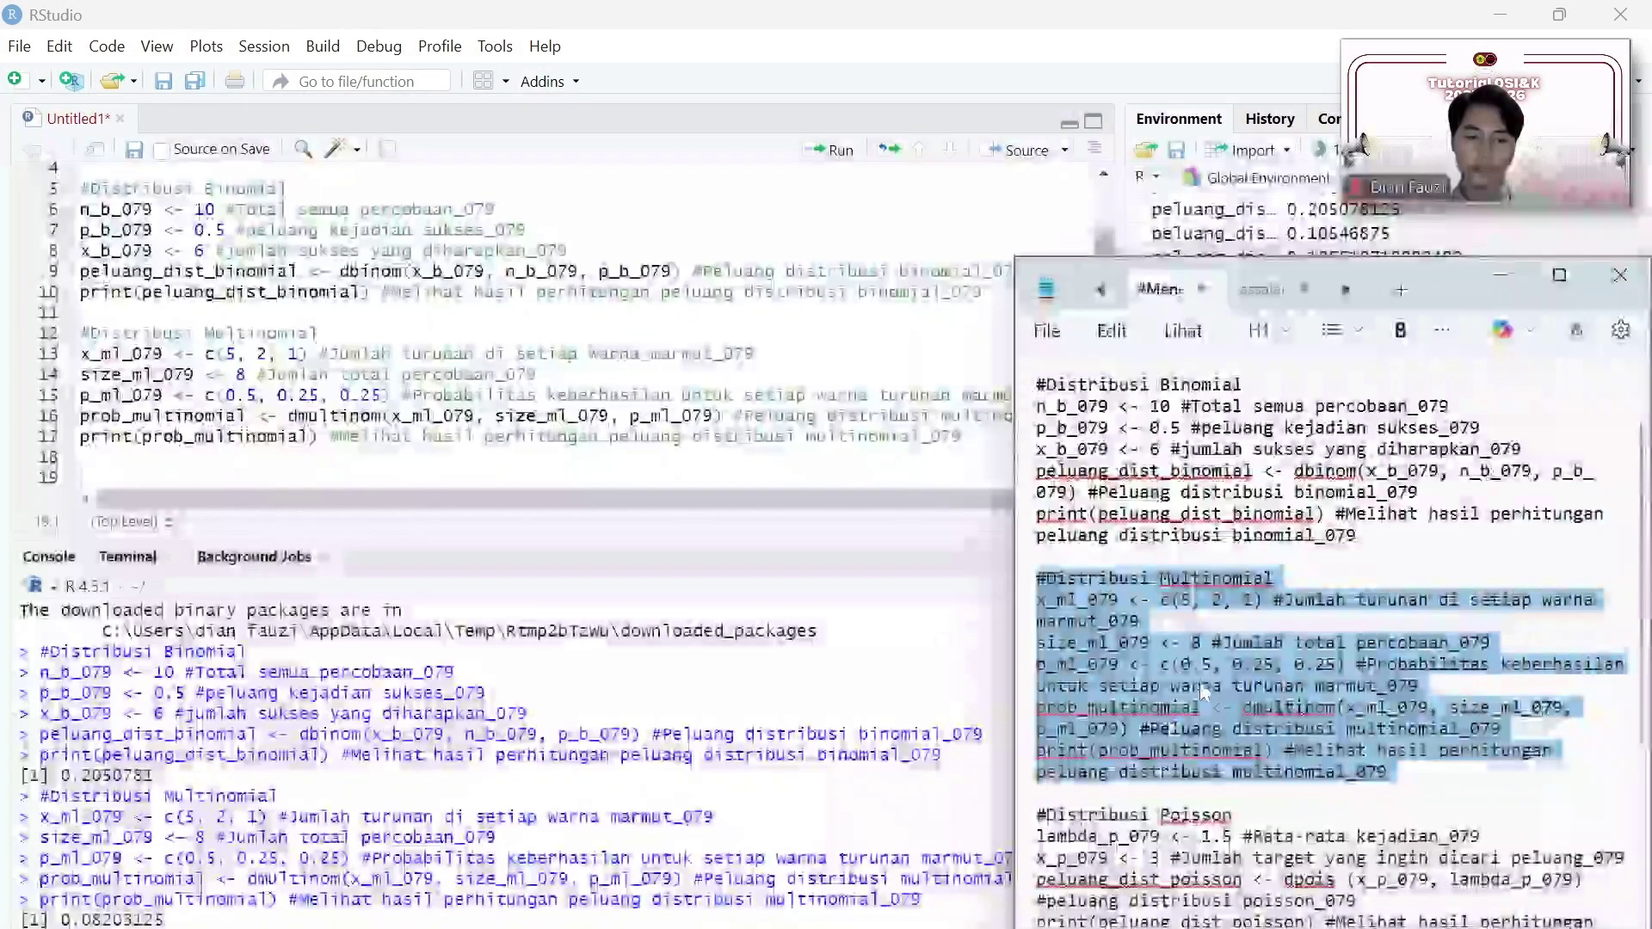
scroll(1202, 693, down, 2)
drag(1036, 685, 1346, 815)
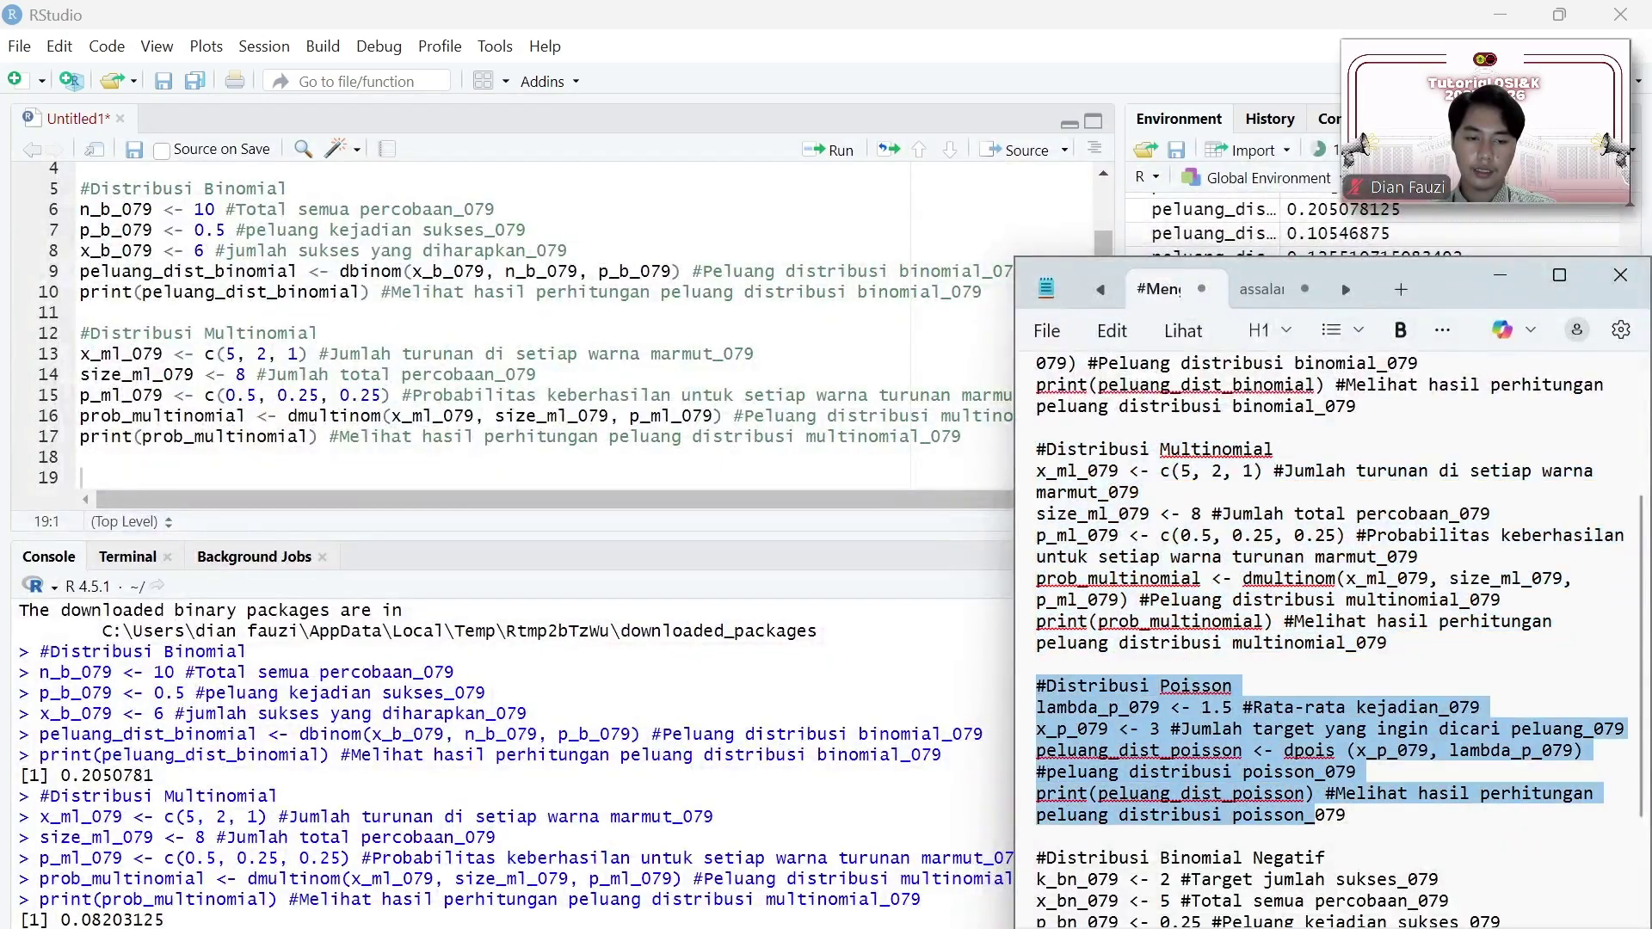
key(ctrl+c)
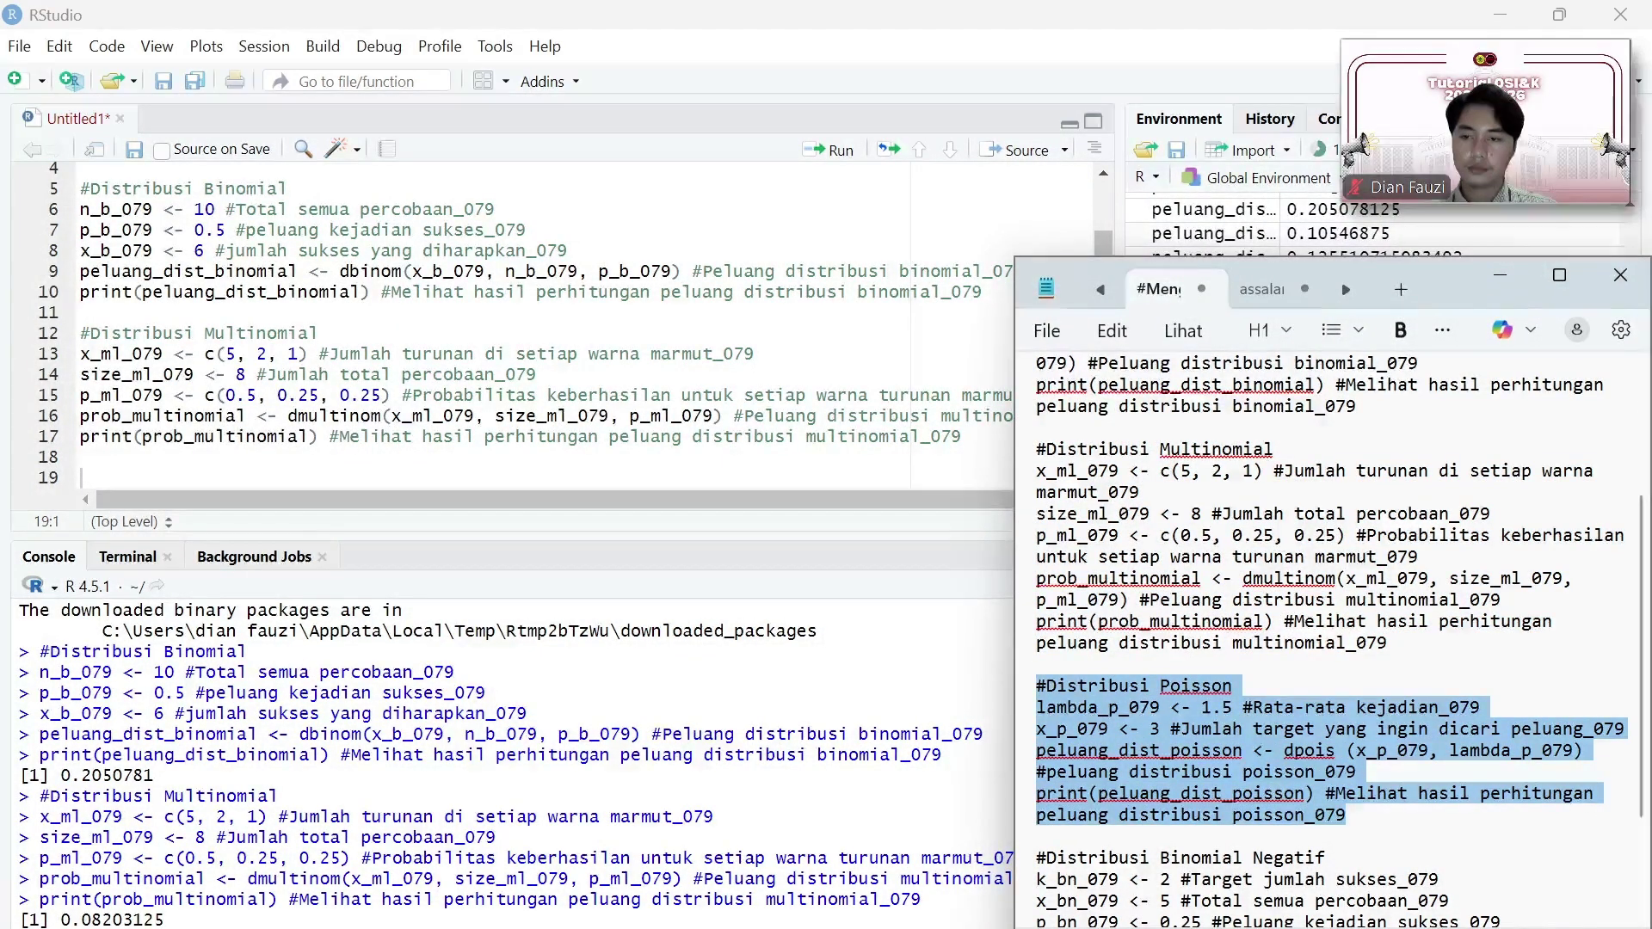
key(alt+Tab)
key(ctrl+v)
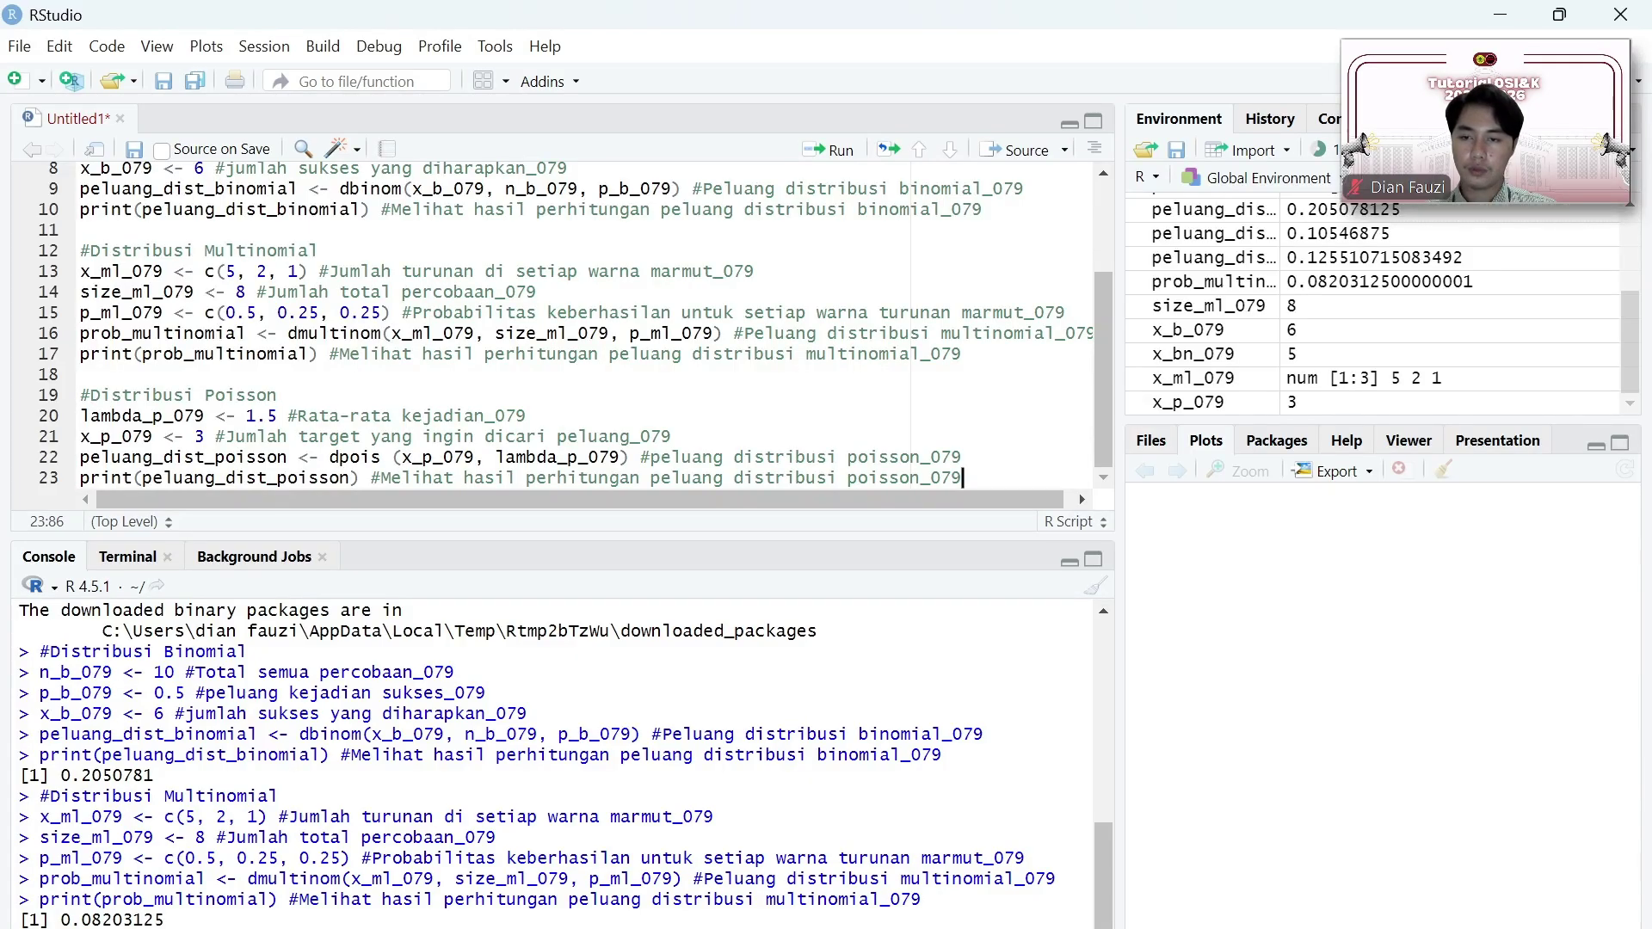
Step: Run the #Distribusi Poisson block, from its comment line through print(peluang_dist_poisson)
drag(330, 457, 393, 457)
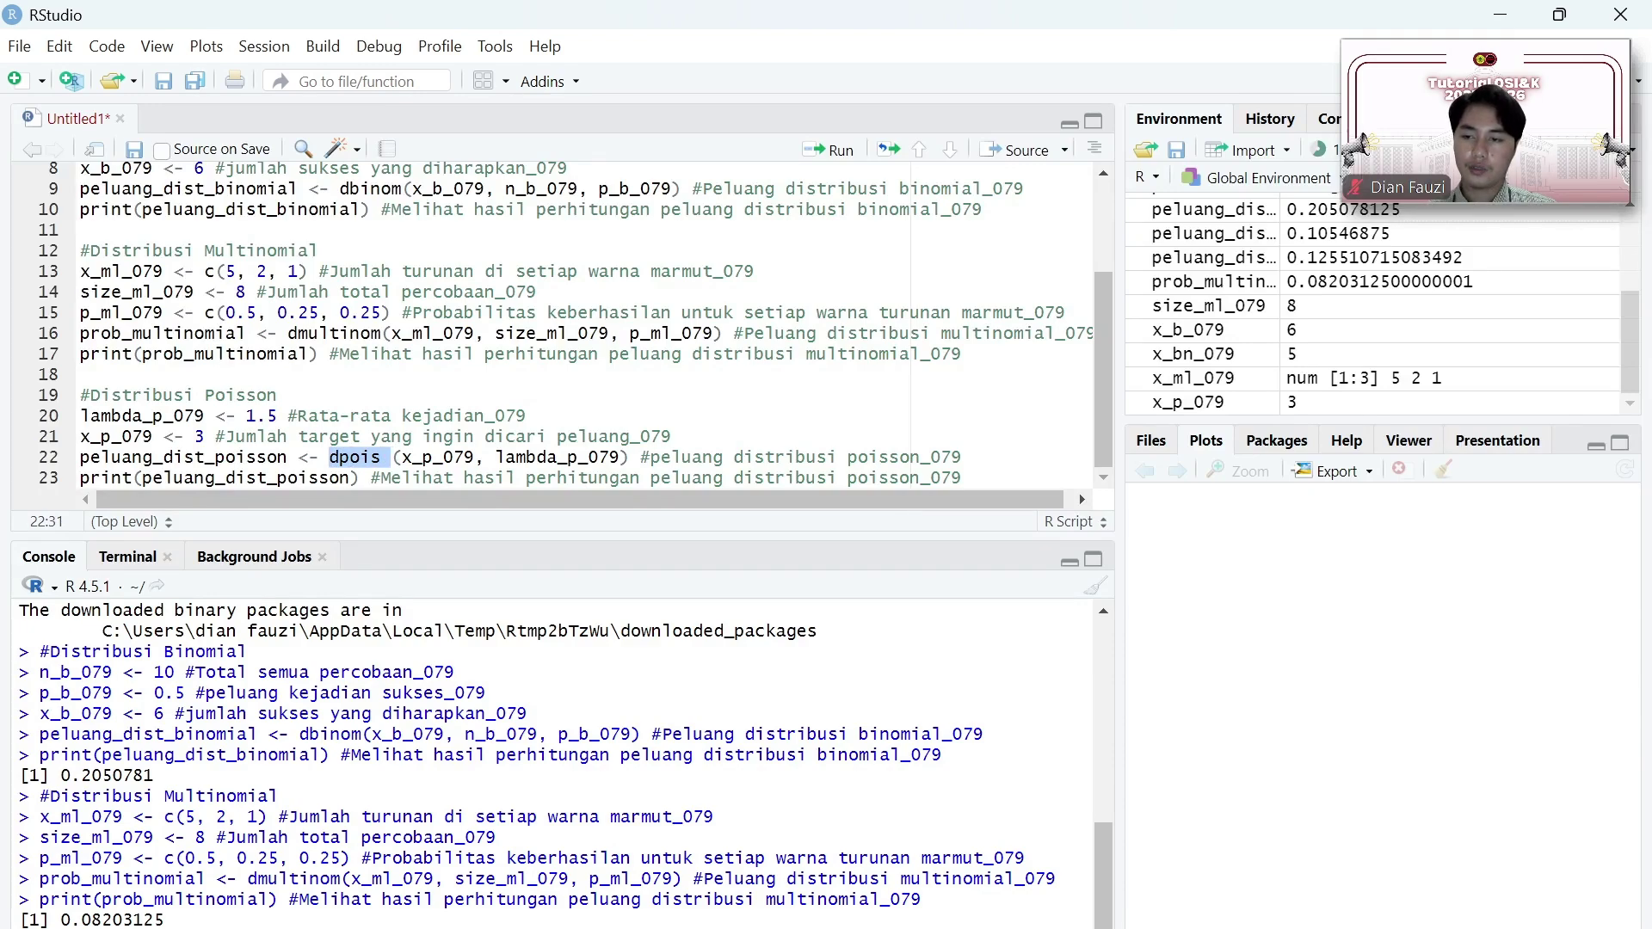
drag(80, 395, 962, 478)
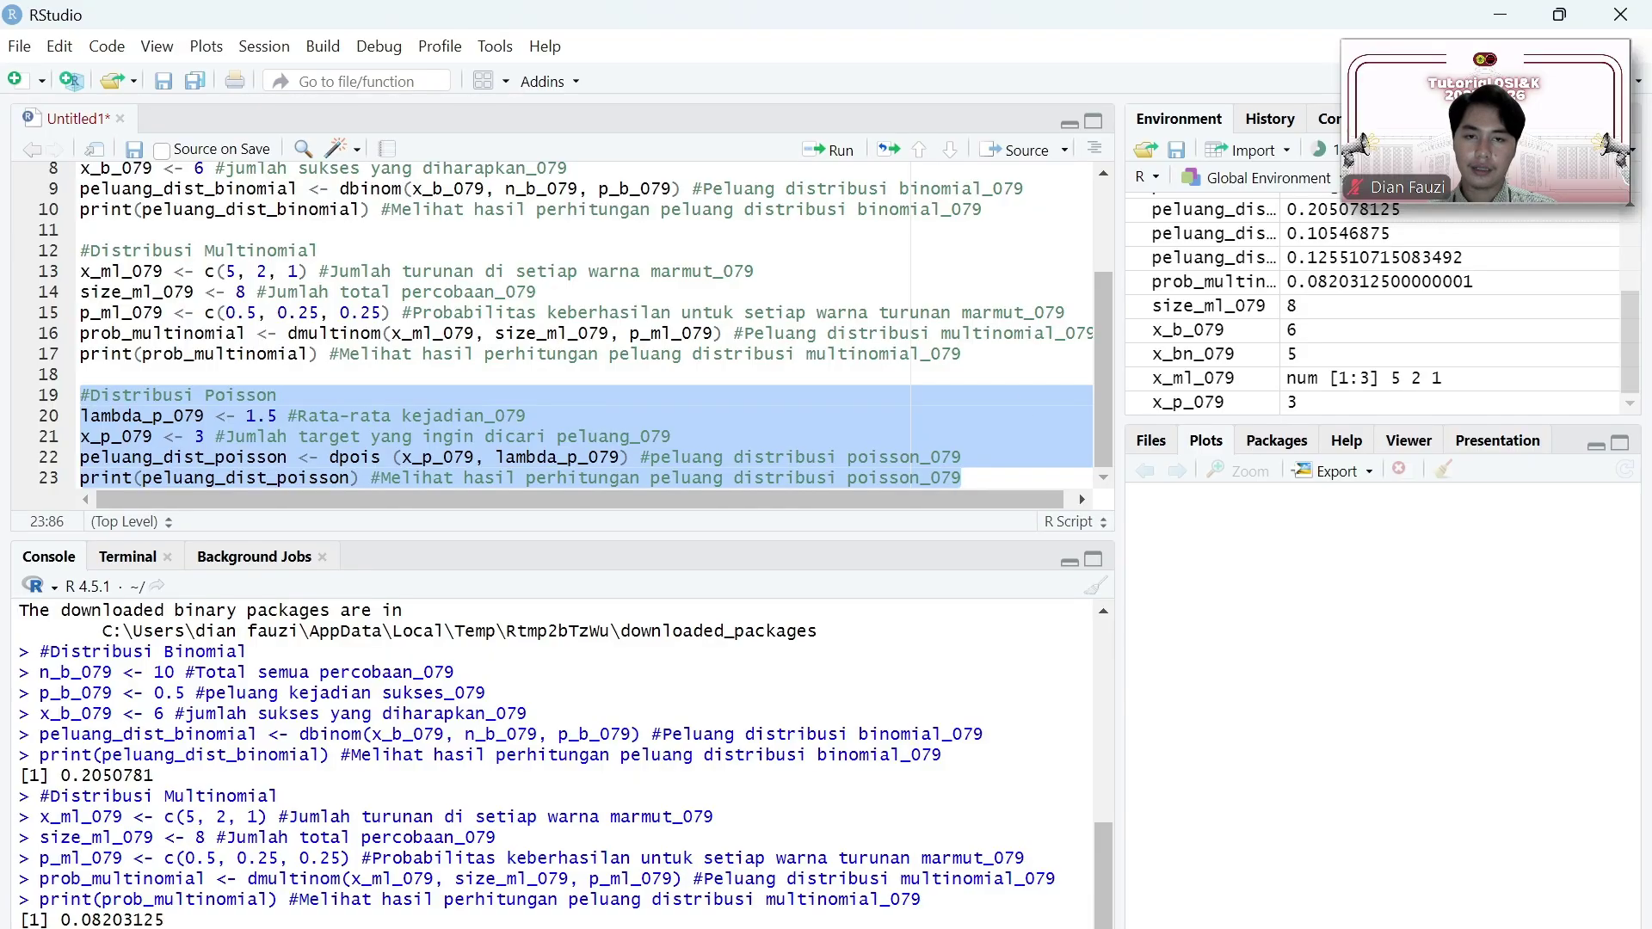
click(830, 149)
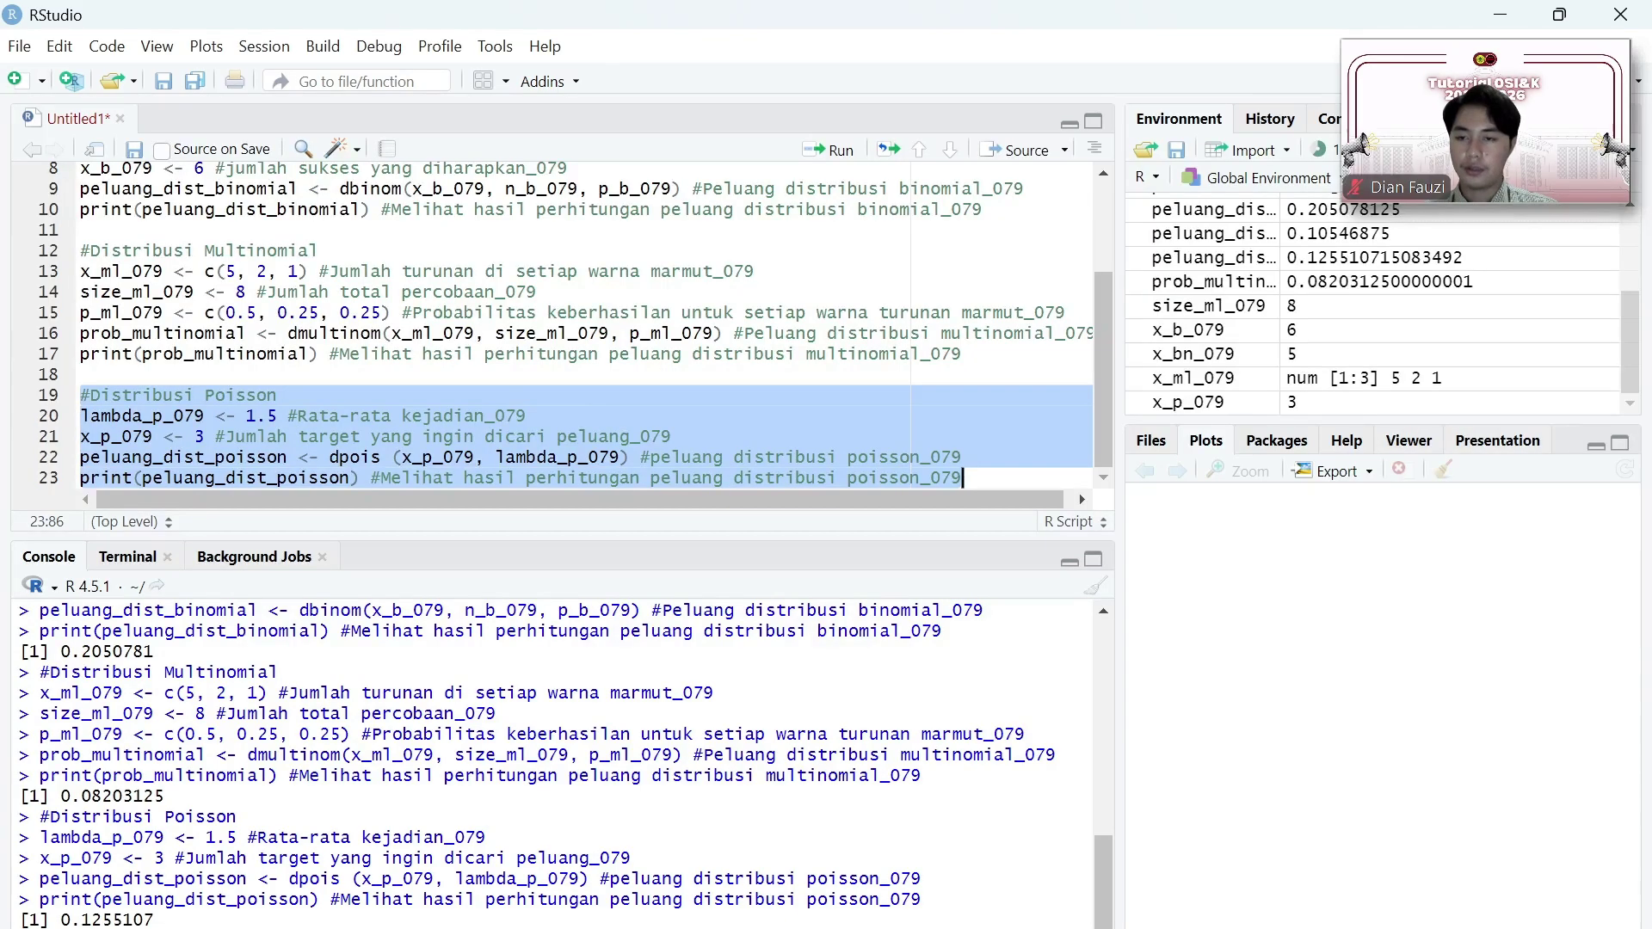
Step: Copy the #Distribusi Binomial Negatif block from the Notepad notes into the RStudio script, one blank line below the Poisson block
click(1009, 477)
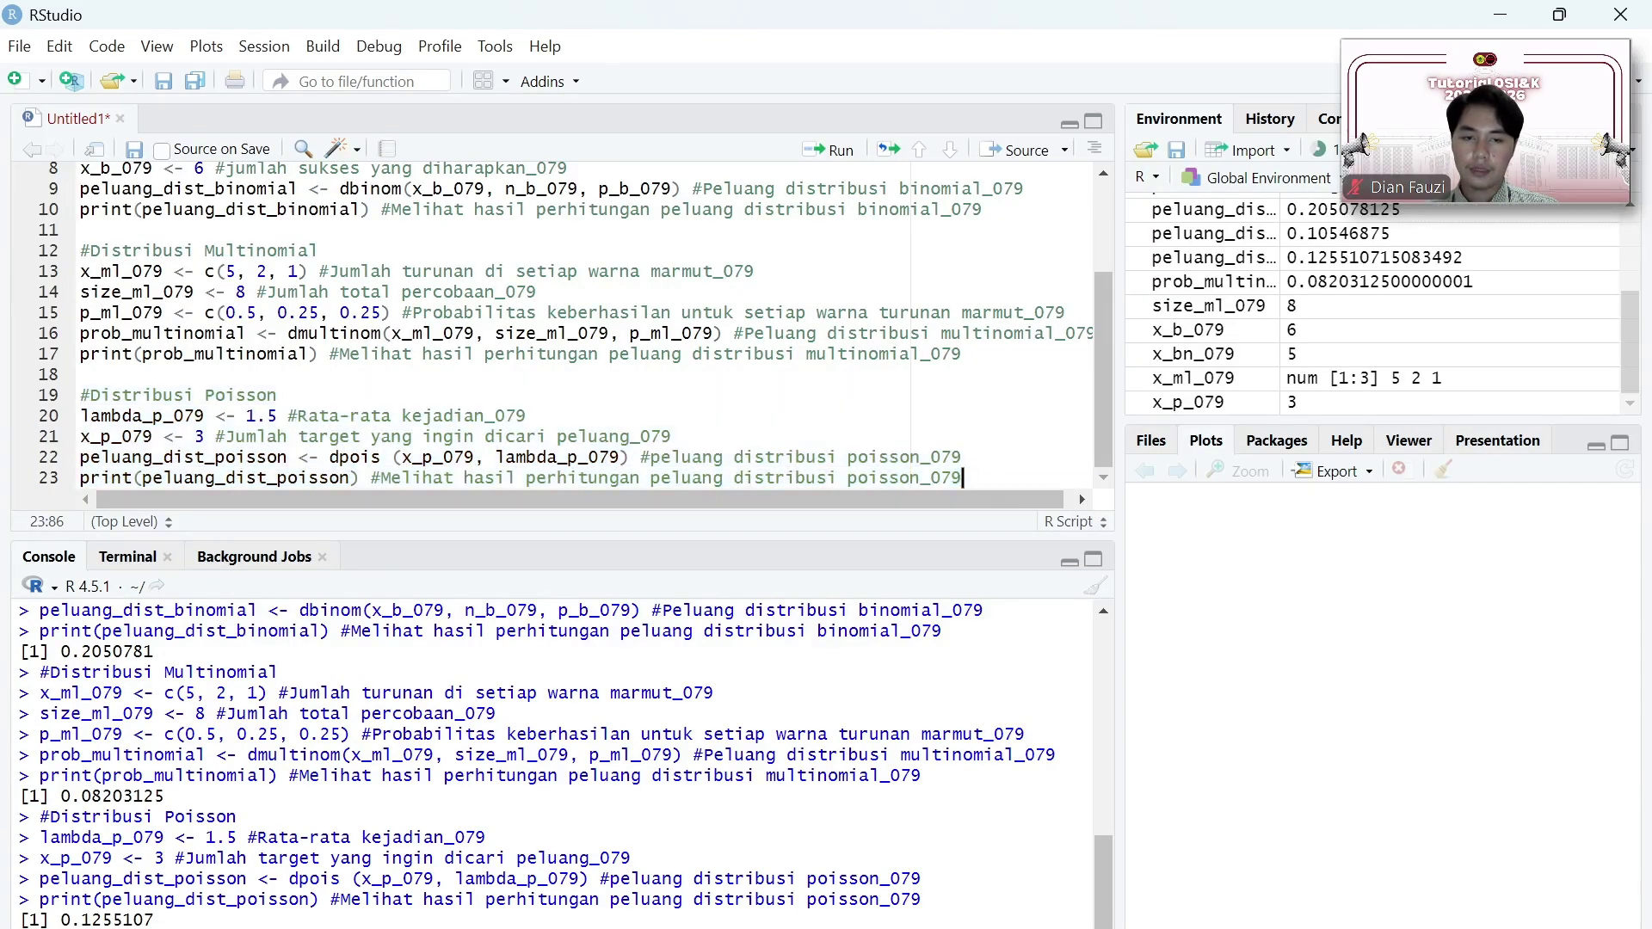
key(Return)
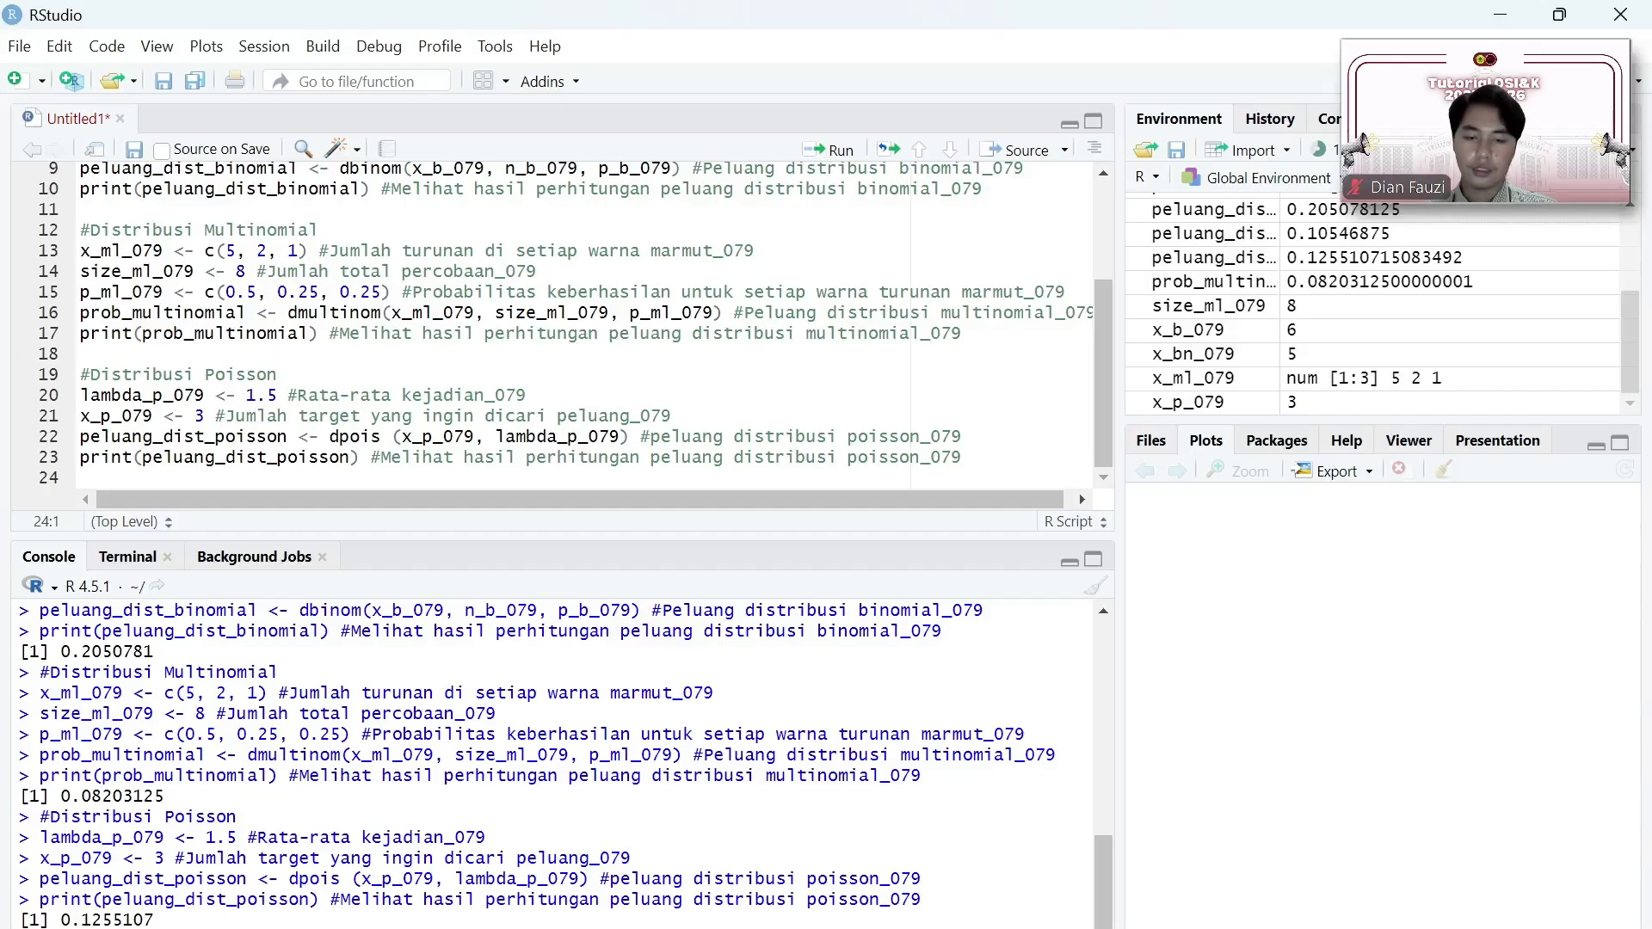
mouse_move(1117, 927)
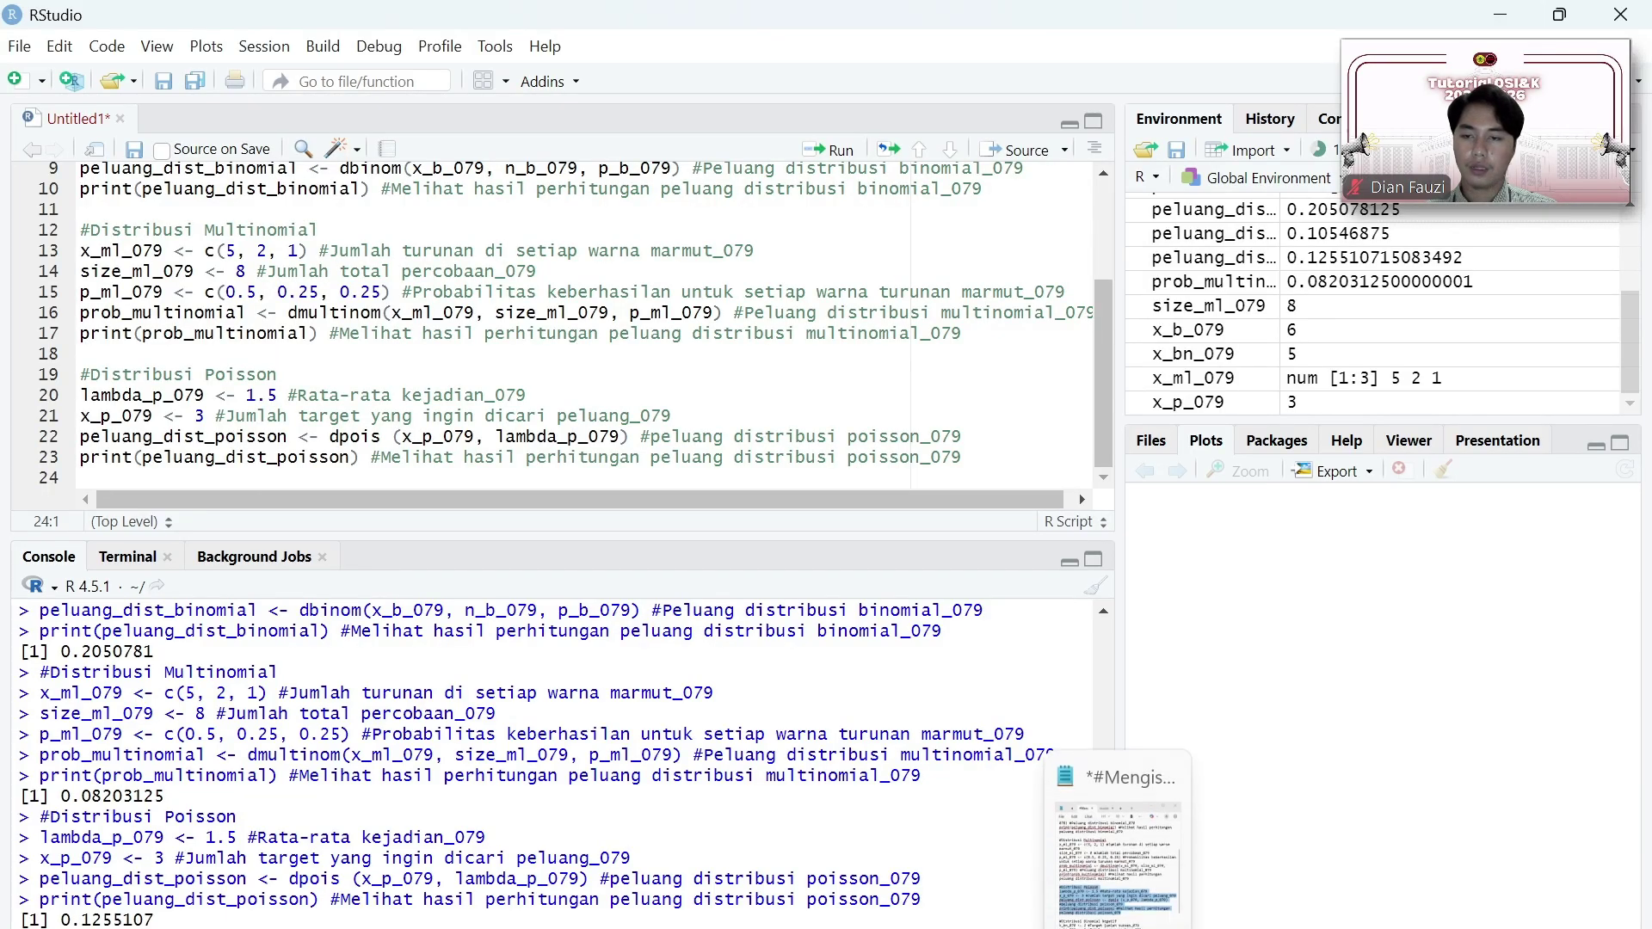
click(1117, 852)
scroll(1329, 637, down, 3)
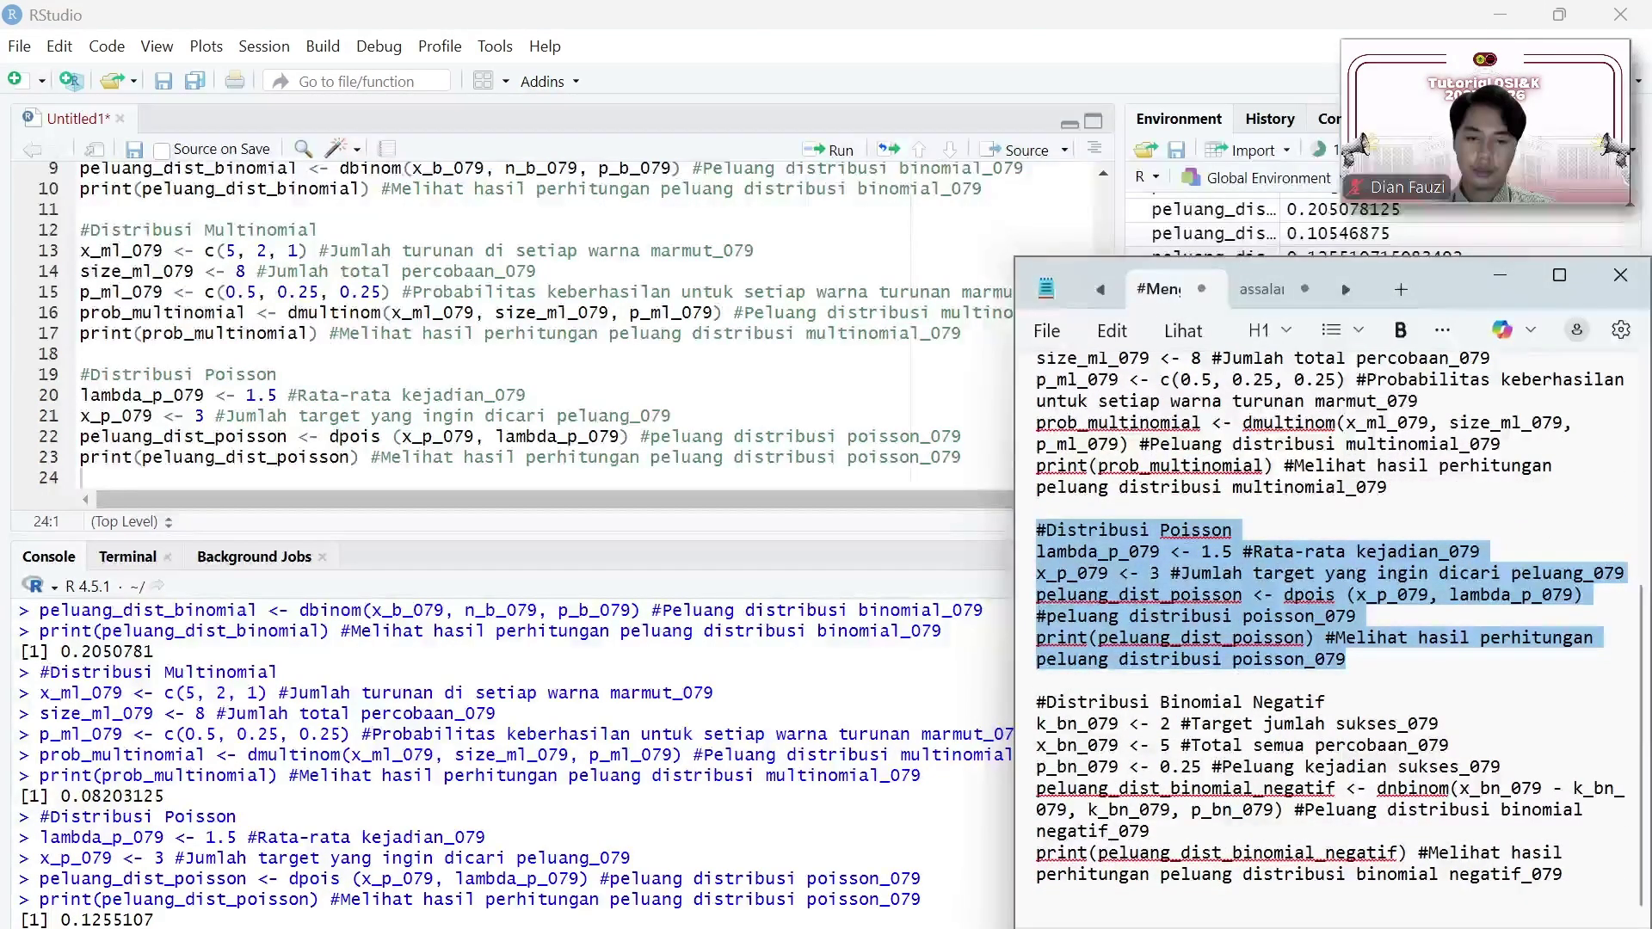
drag(1036, 702, 1557, 876)
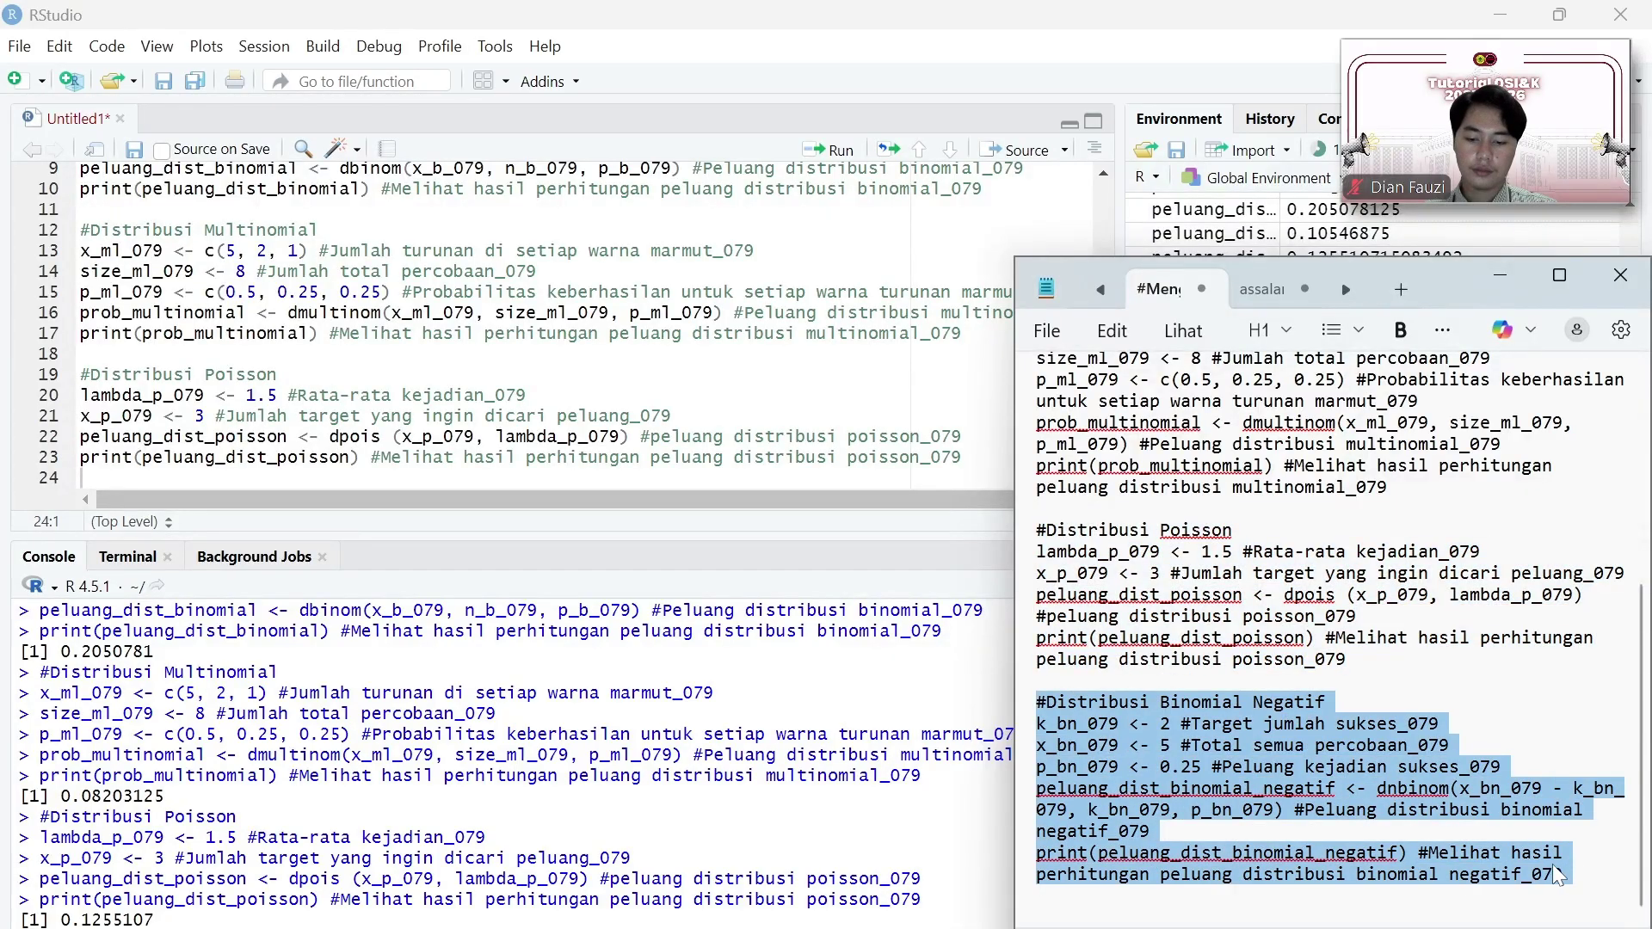
click(148, 478)
key(Return)
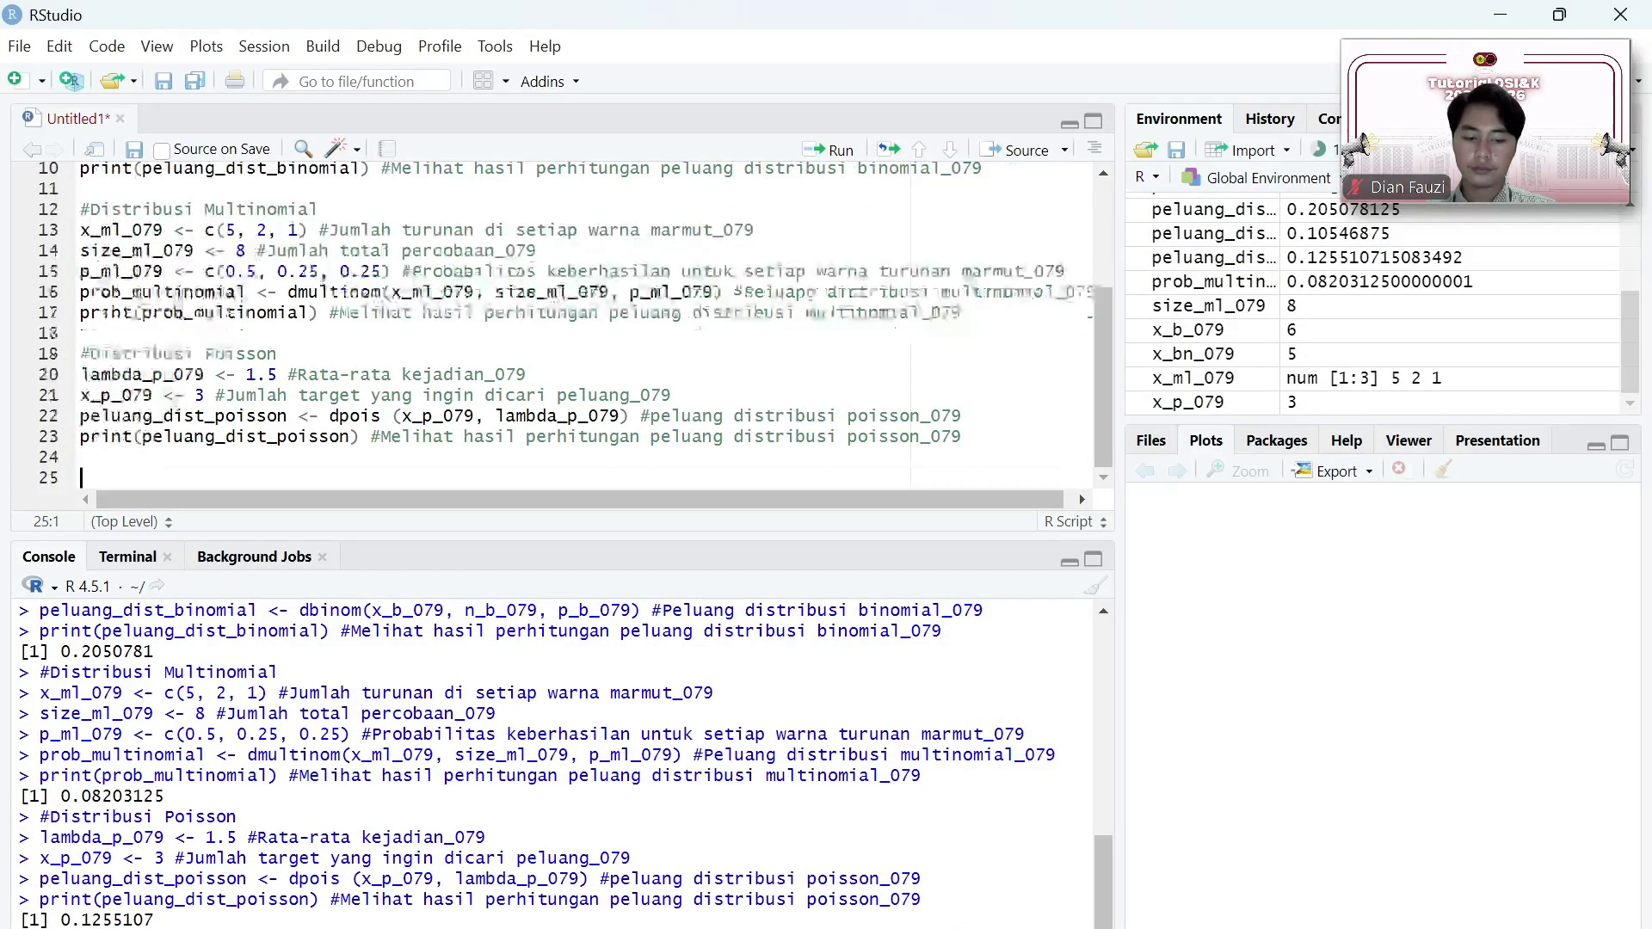
key(ctrl+v)
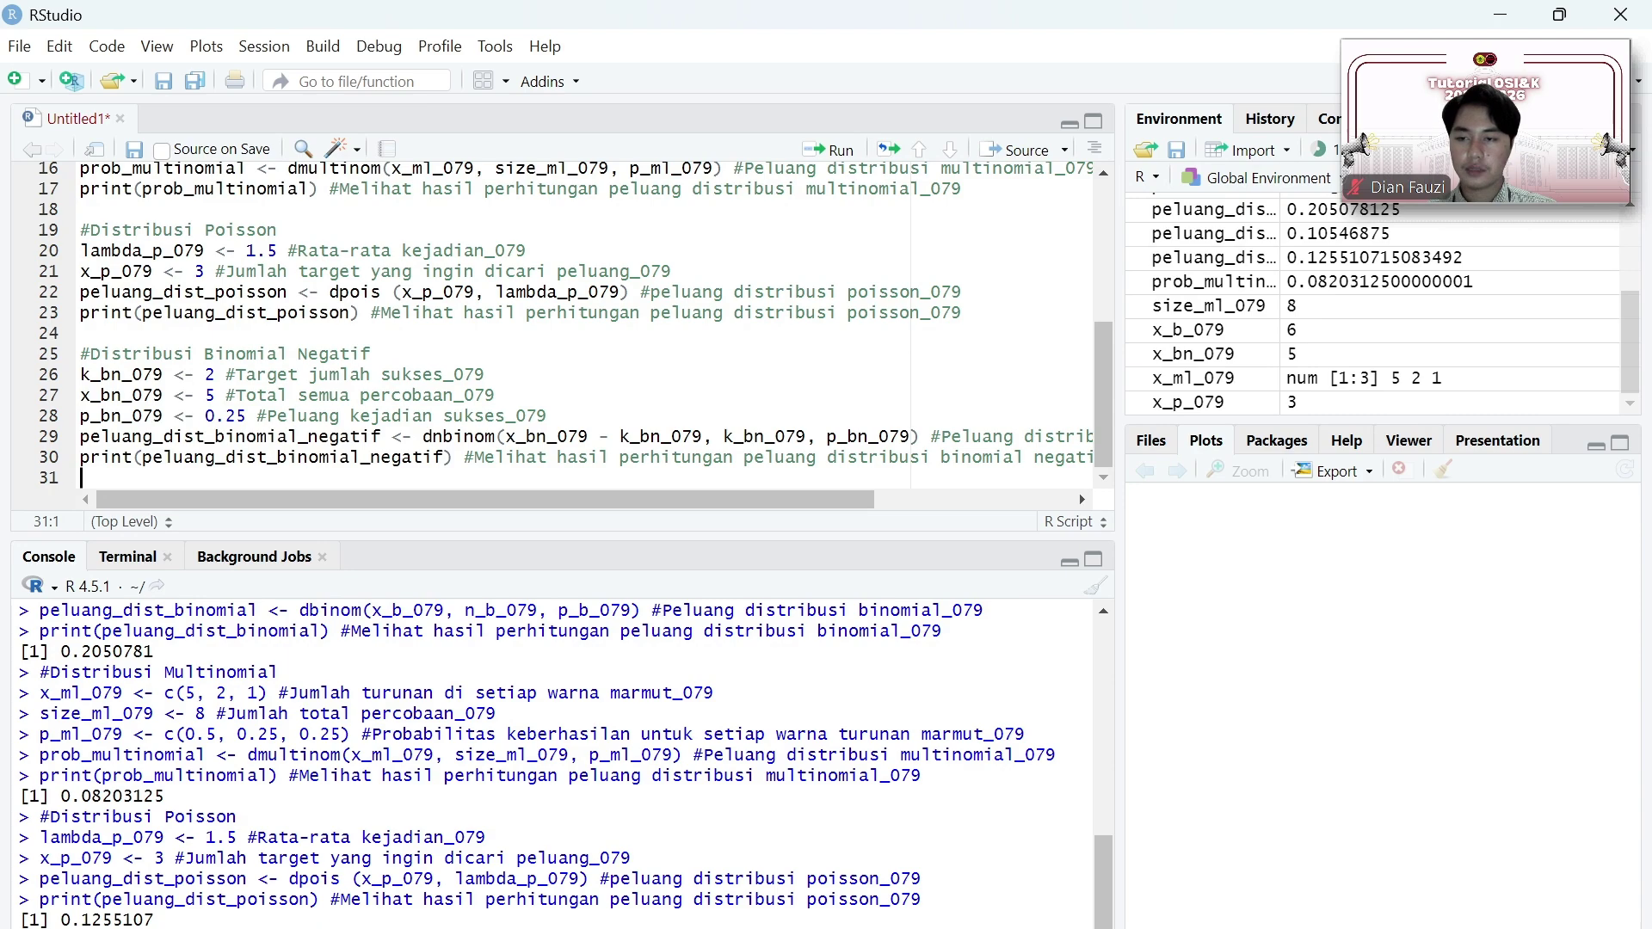
Step: Run the #Distribusi Binomial Negatif block through print(peluang_dist_binomial_negatif) and review the console output of all four distributions
drag(80, 354, 859, 457)
click(838, 153)
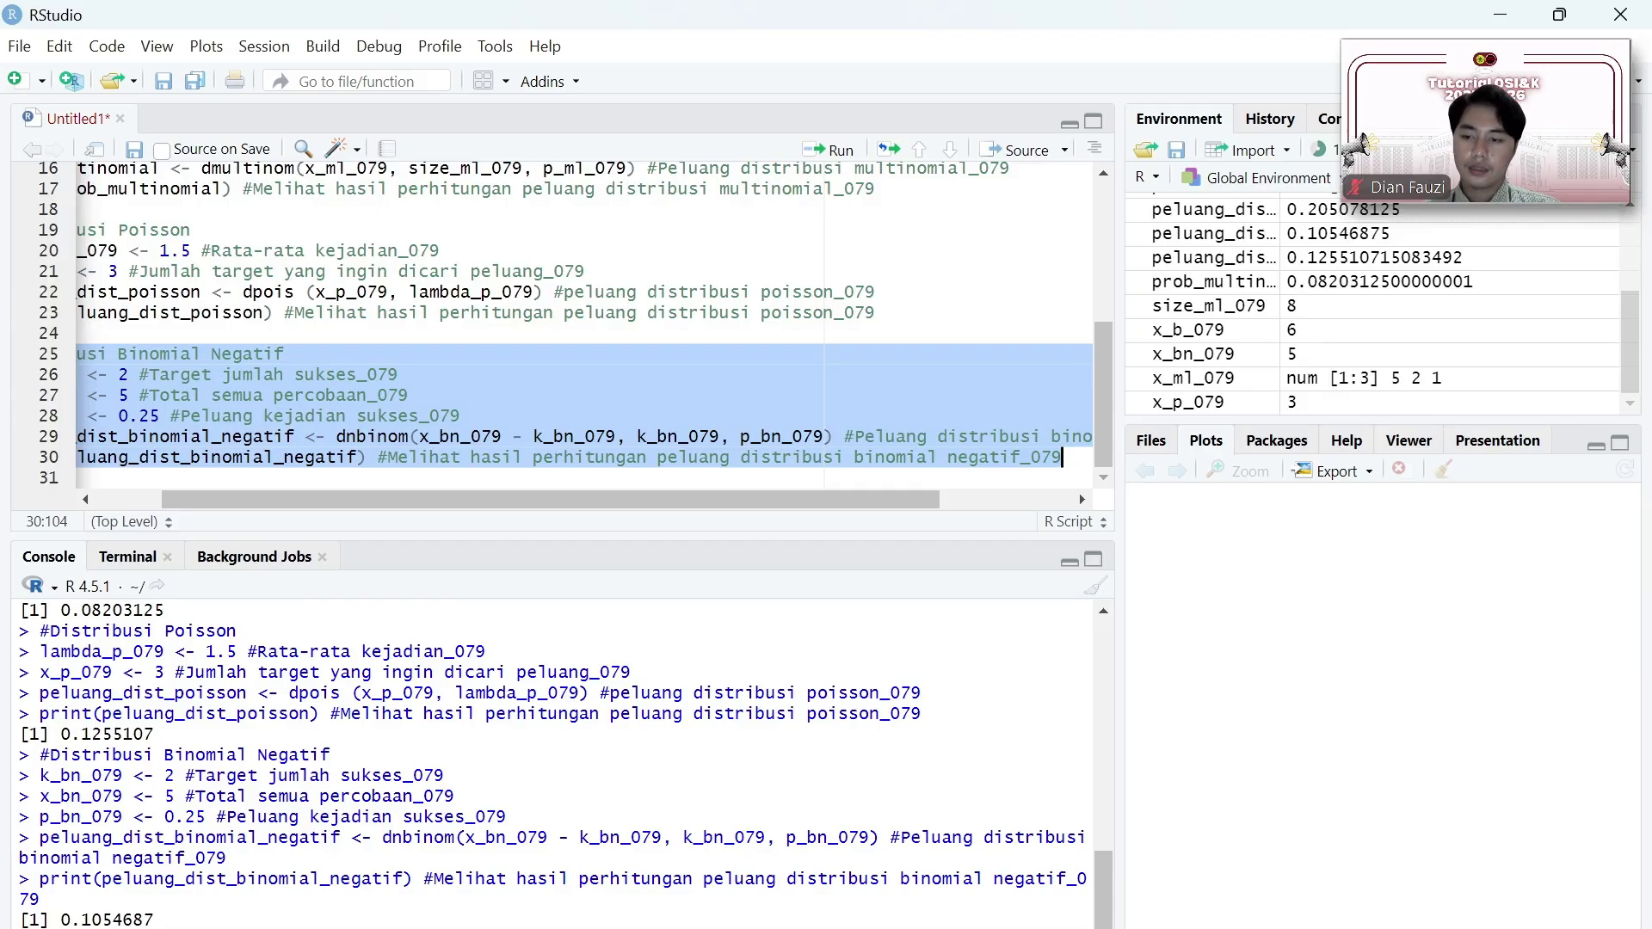
scroll(550, 757, up, 4)
scroll(550, 757, down, 3)
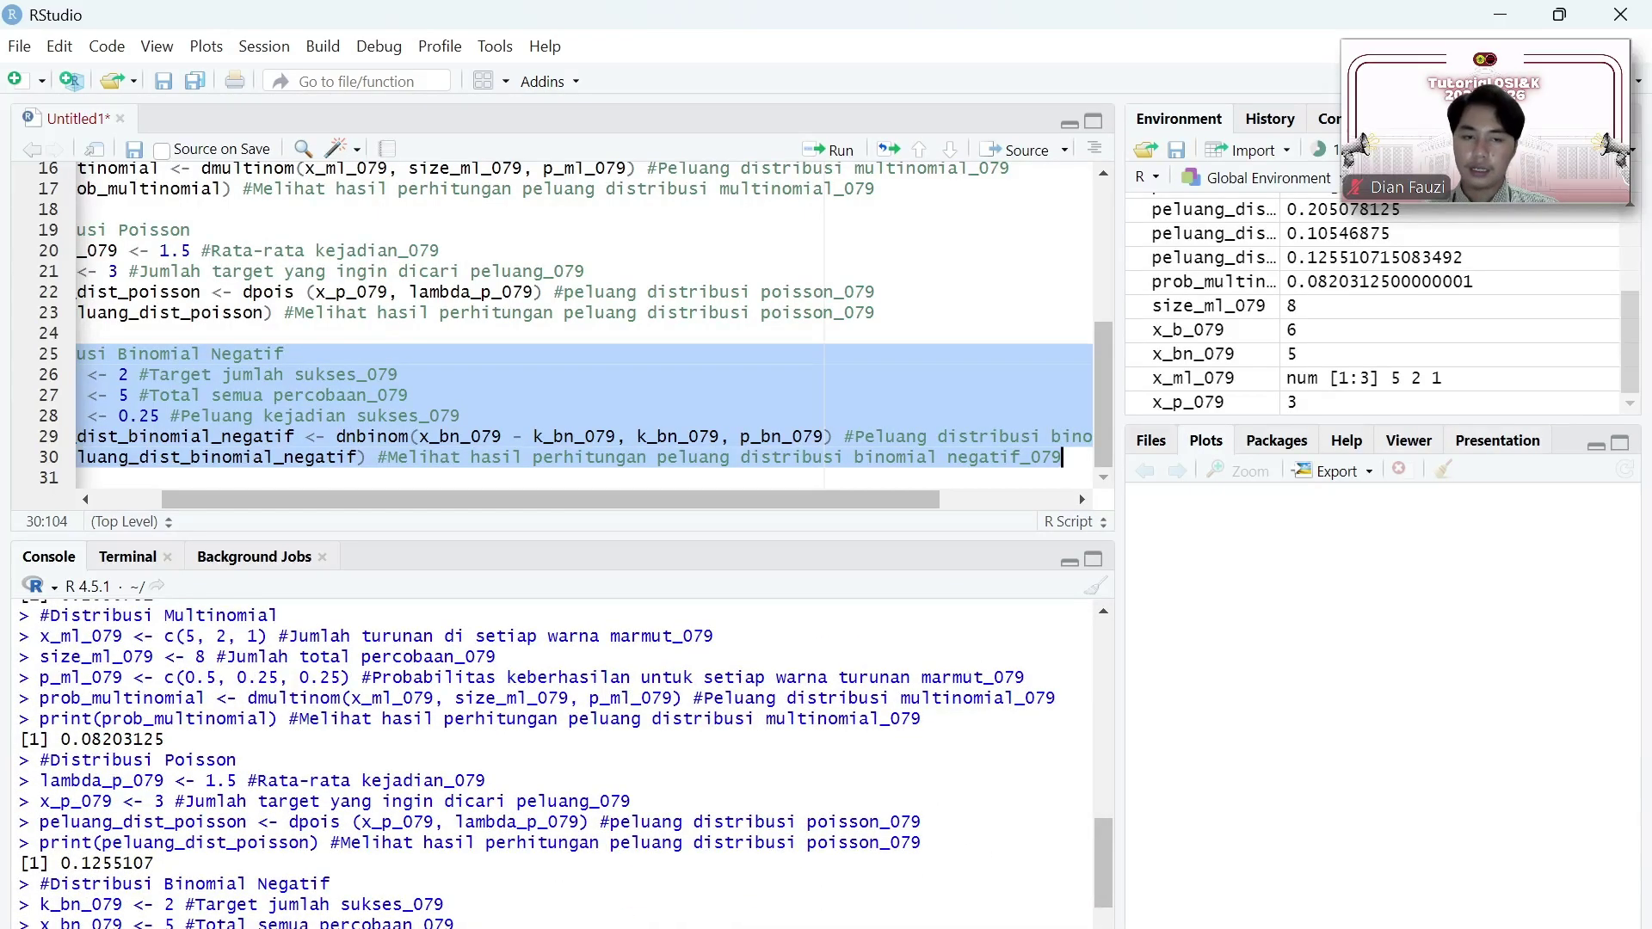
scroll(551, 757, up, 3)
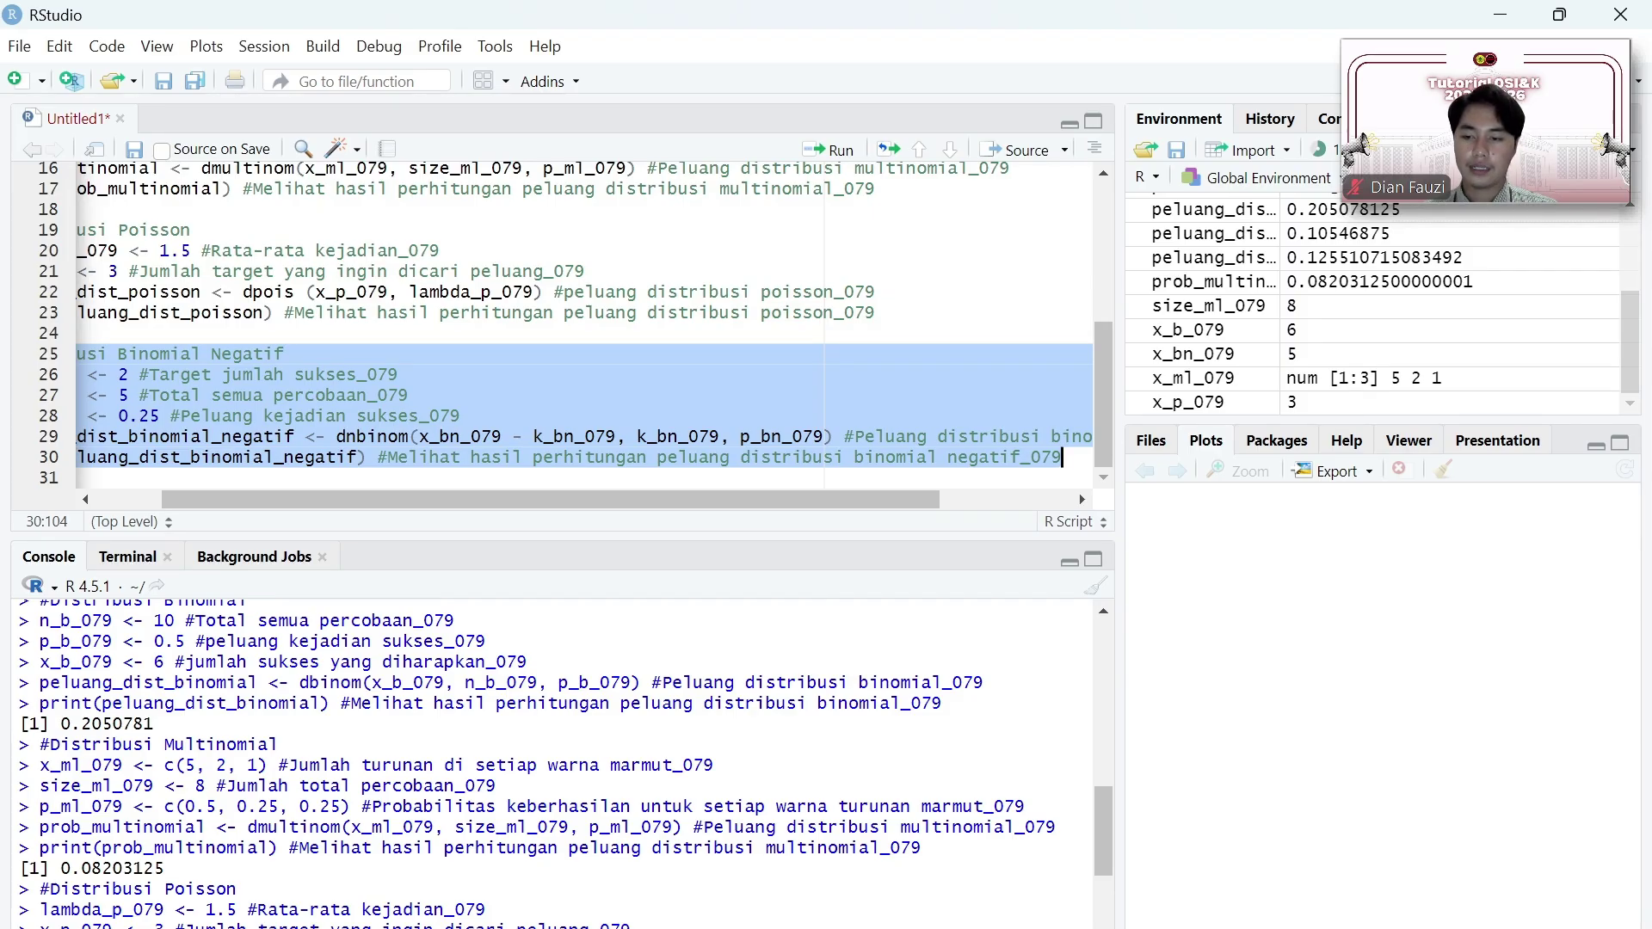
scroll(550, 757, down, 6)
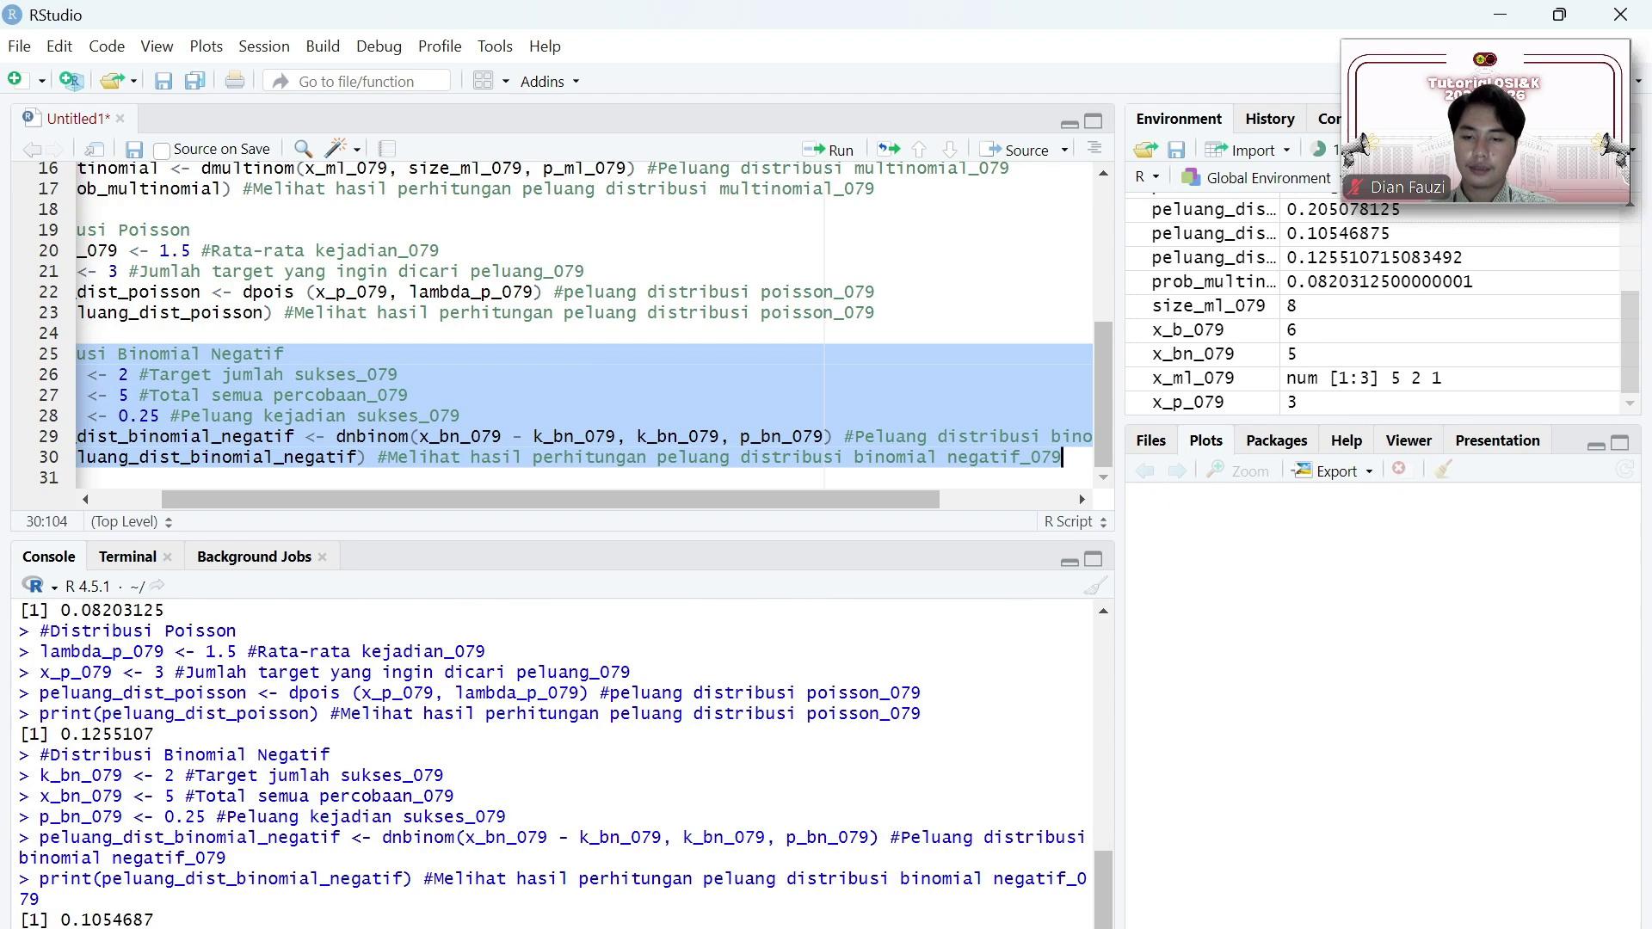